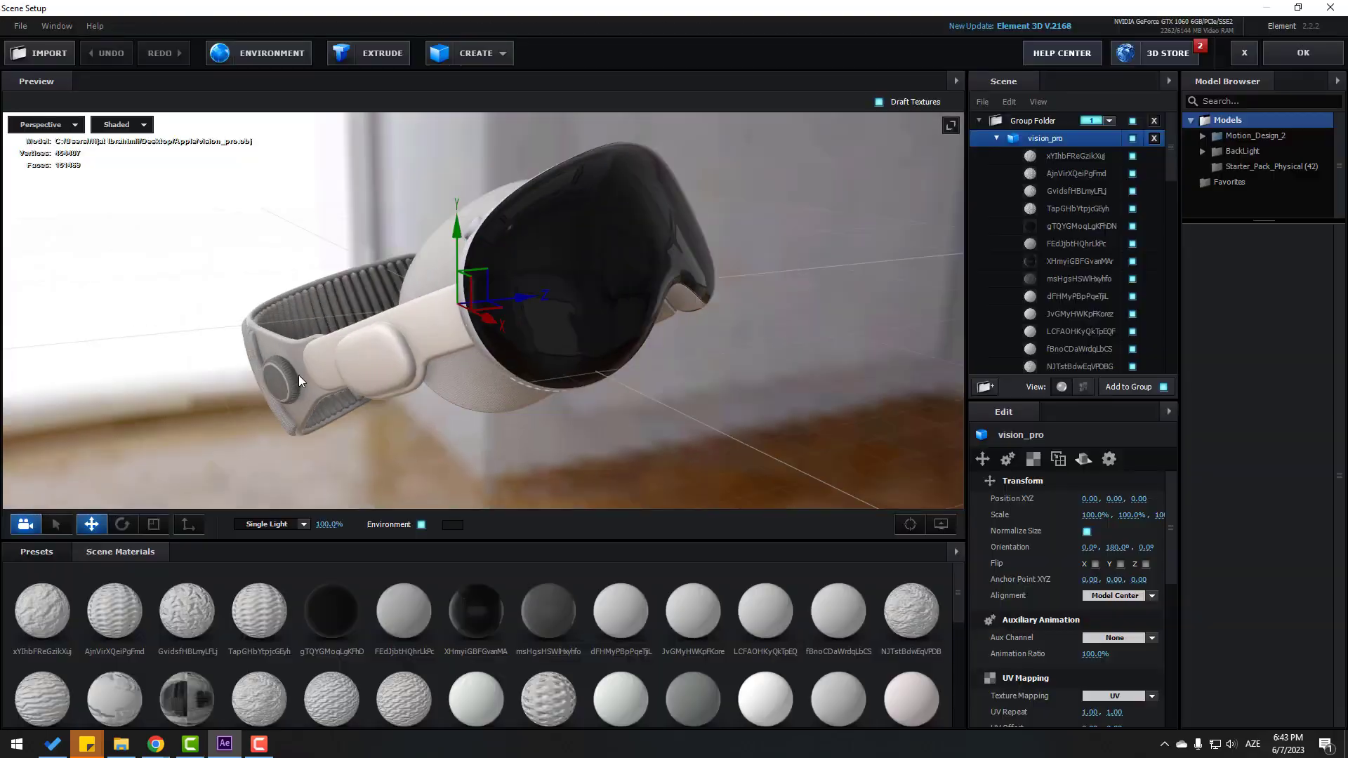
Import the Apple Vision Pro scene.gltf model through the glTF 2.0 importer.
left_click_drag(298, 375, 775, 379)
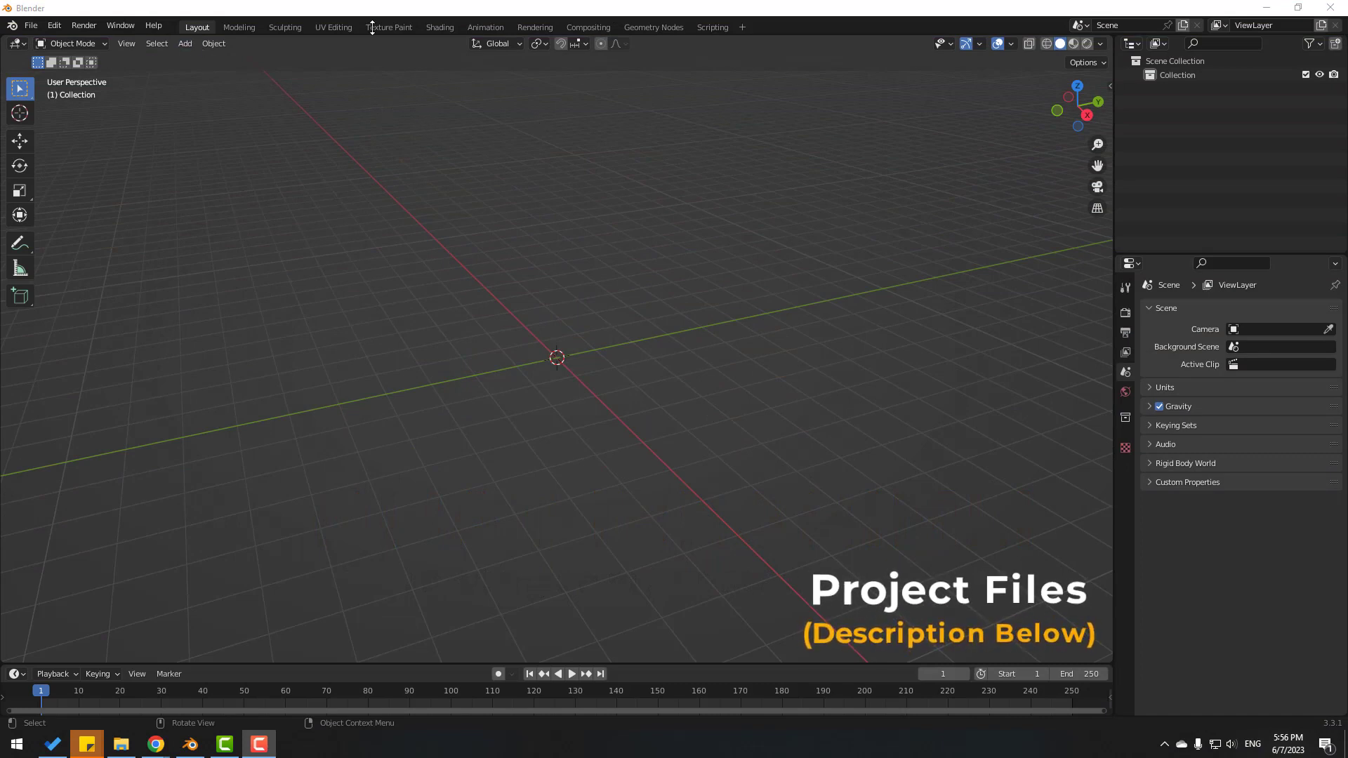
left_click(31, 25)
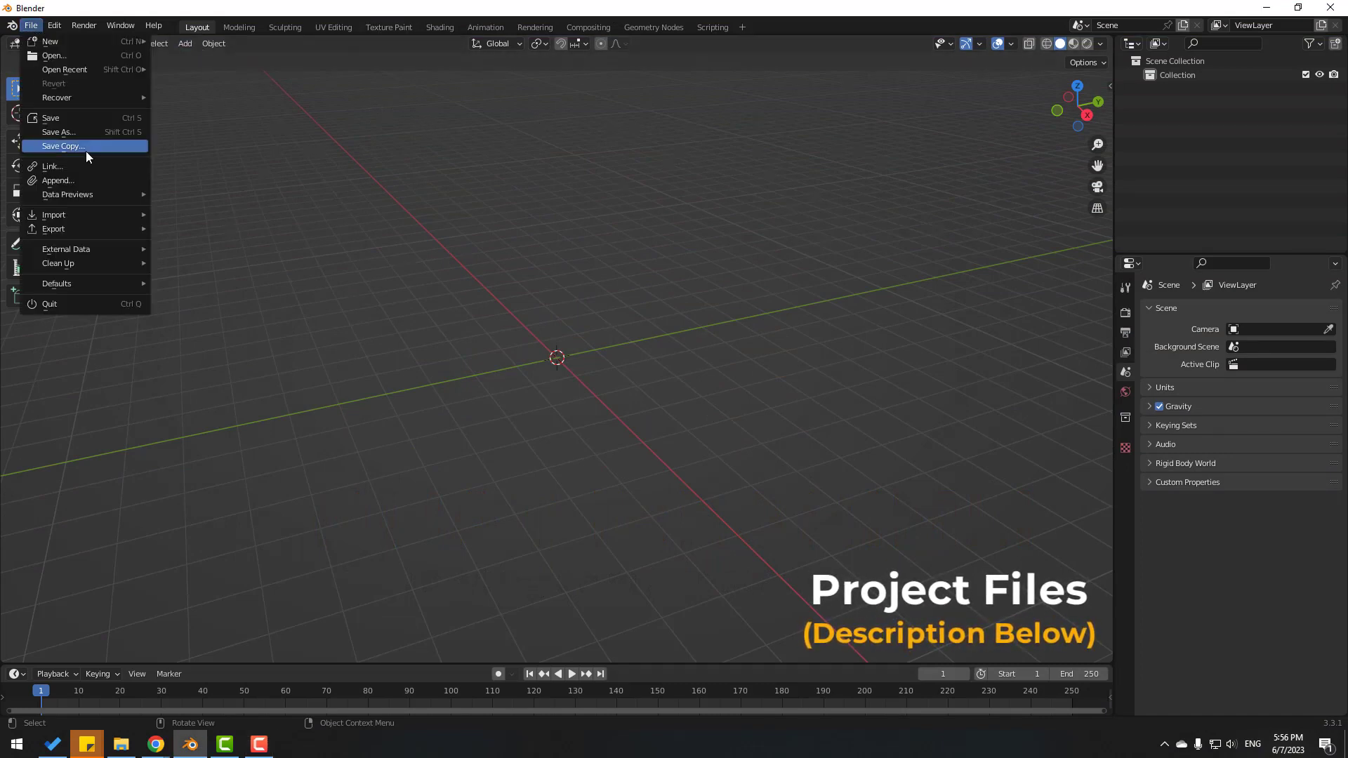
mouse_move(102, 246)
mouse_move(99, 218)
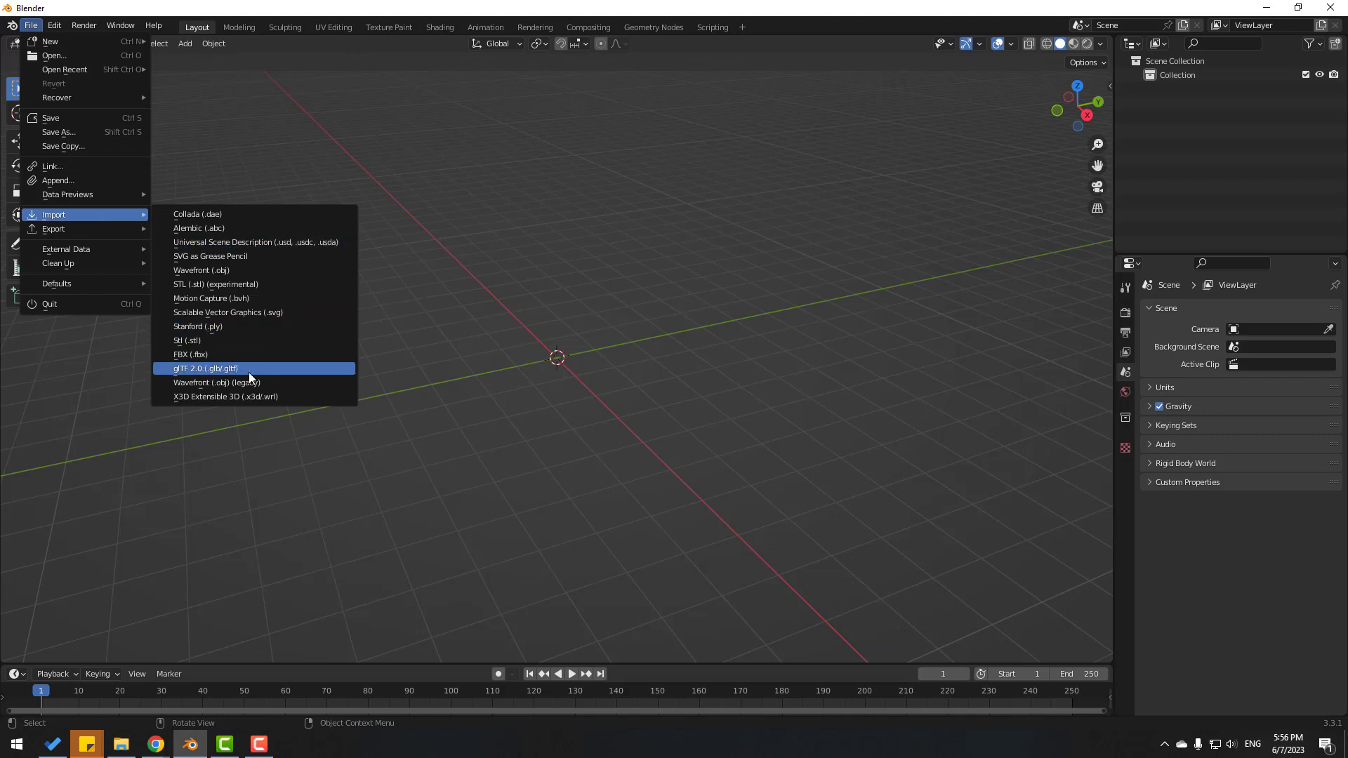
left_click(226, 372)
left_click(632, 239)
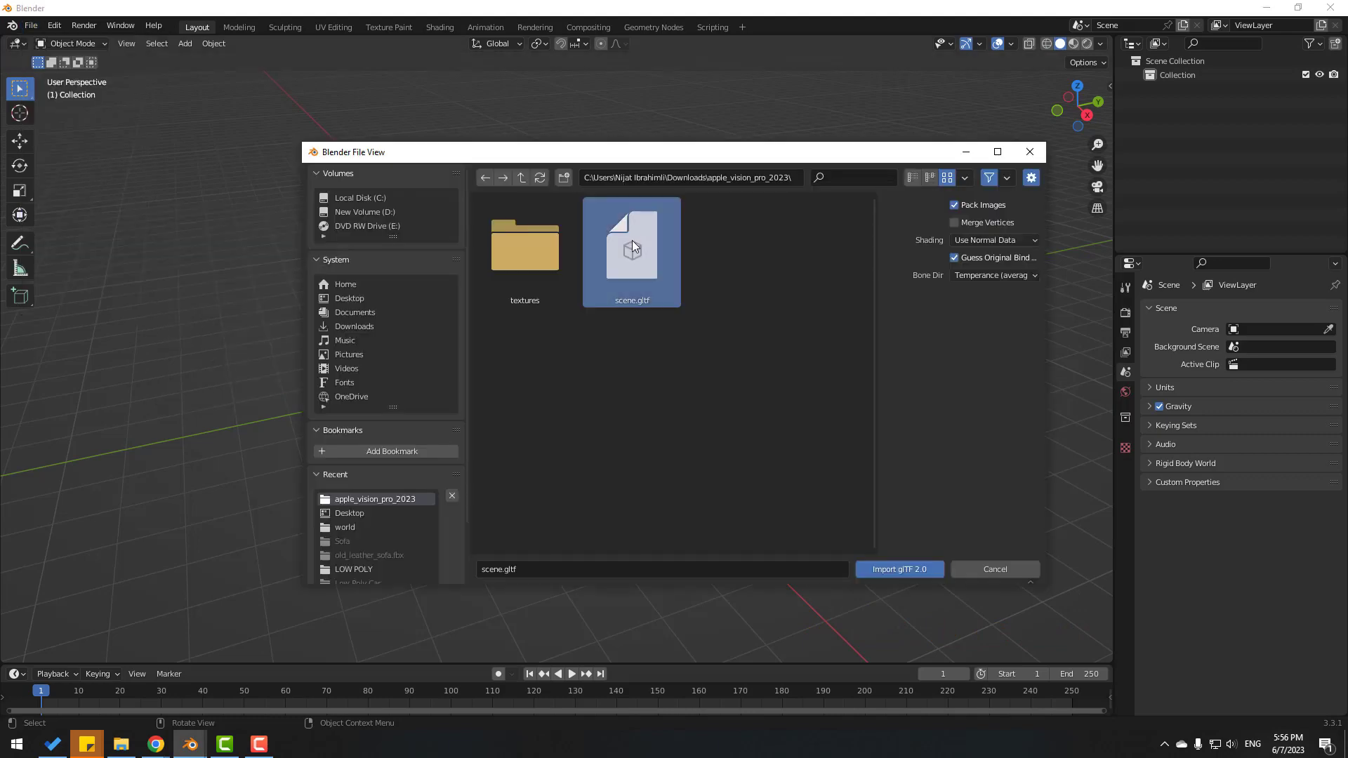
left_click(913, 568)
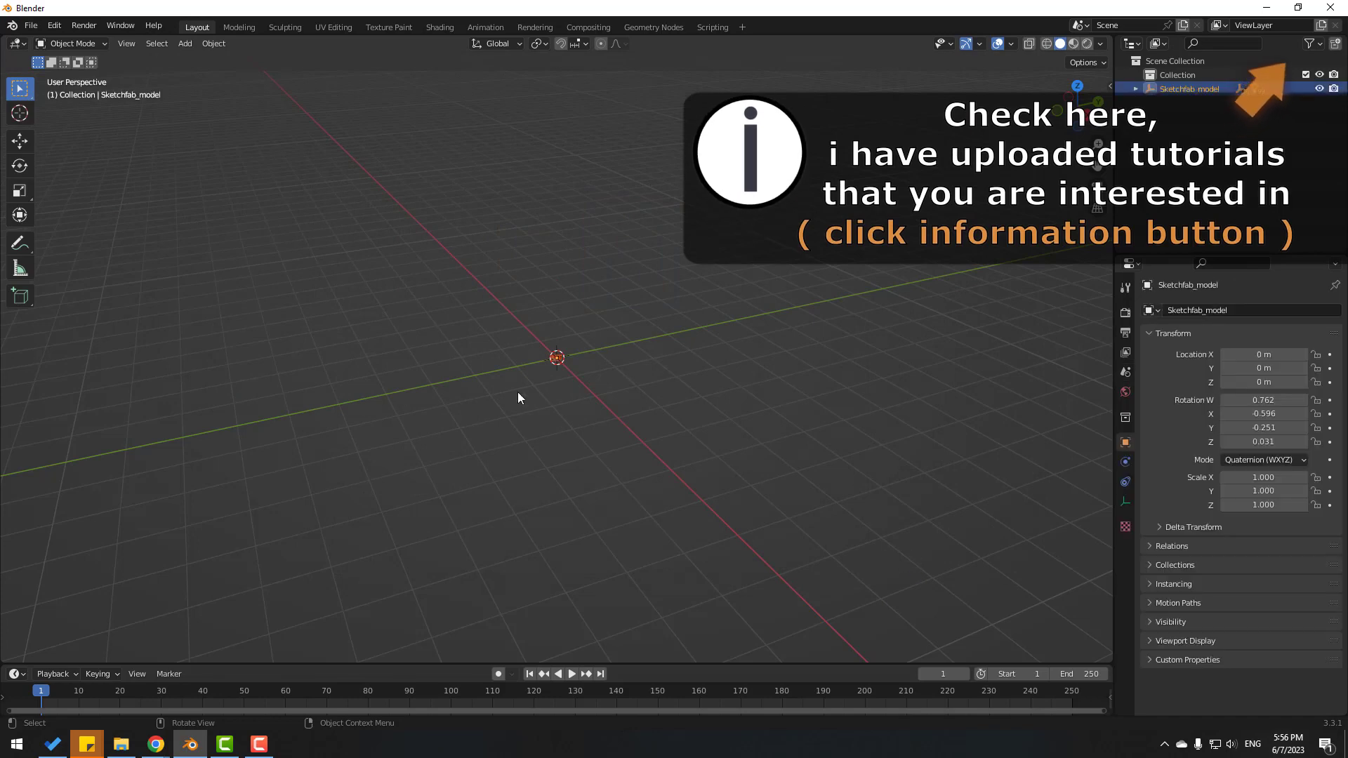
Scale the headset uniformly to about 34.257 and orbit around it to check.
key("s")
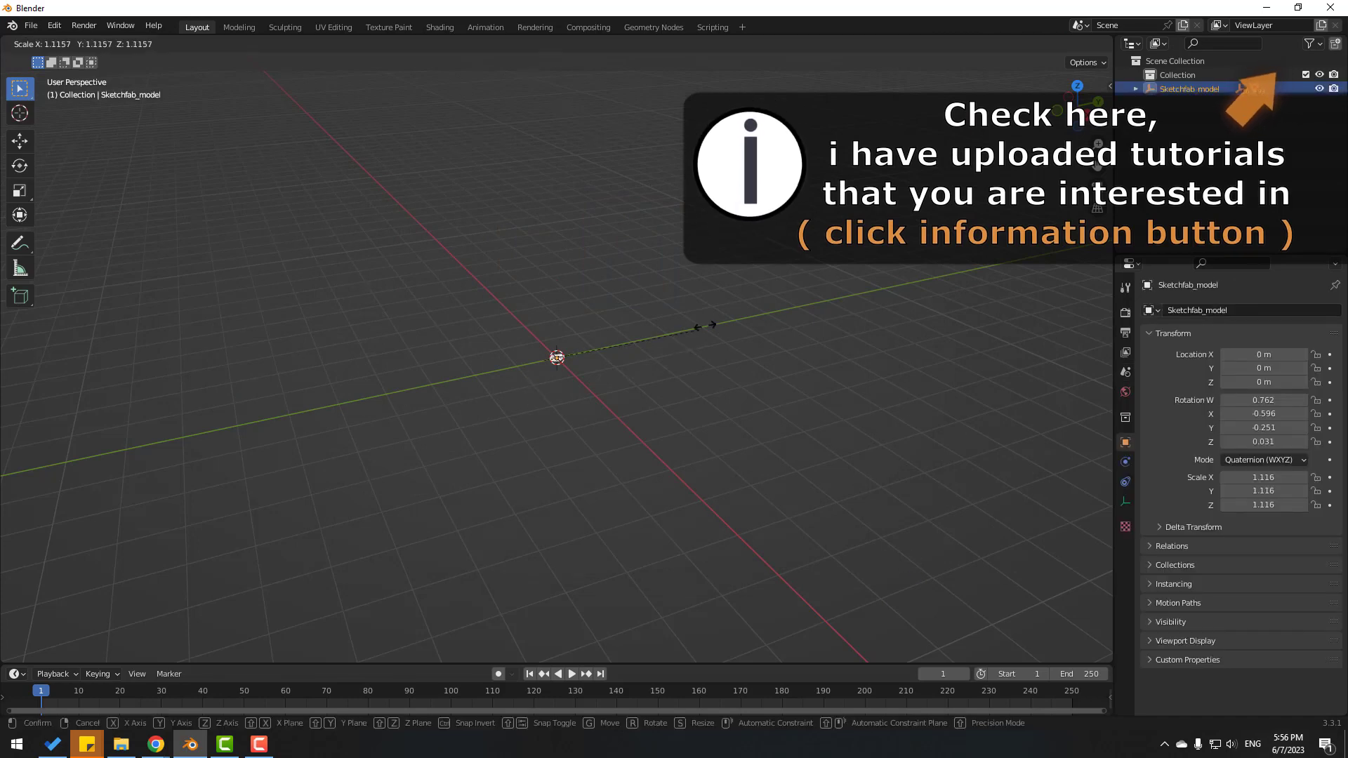
left_click(1014, 205)
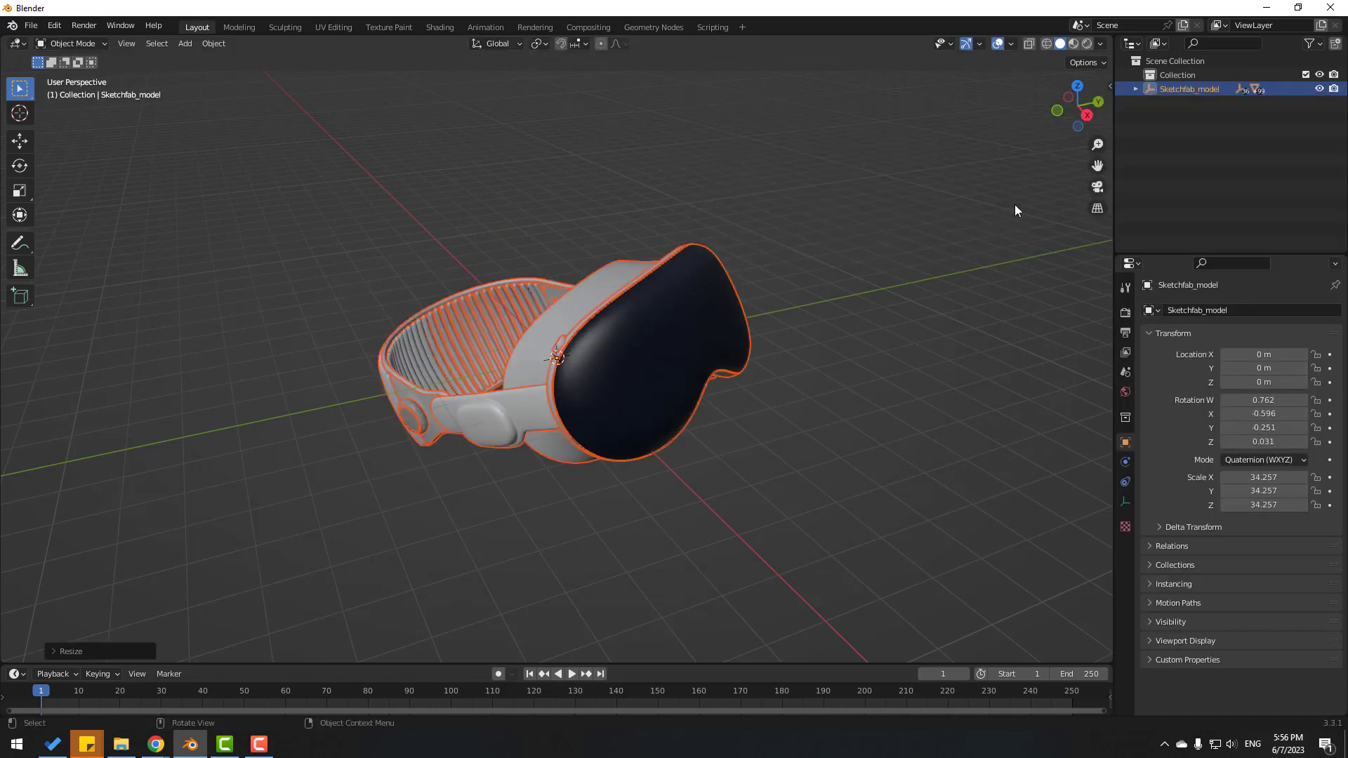
scroll(794, 266, "up", 2)
left_click_drag(428, 354, 492, 341)
scroll(830, 289, "down", 1)
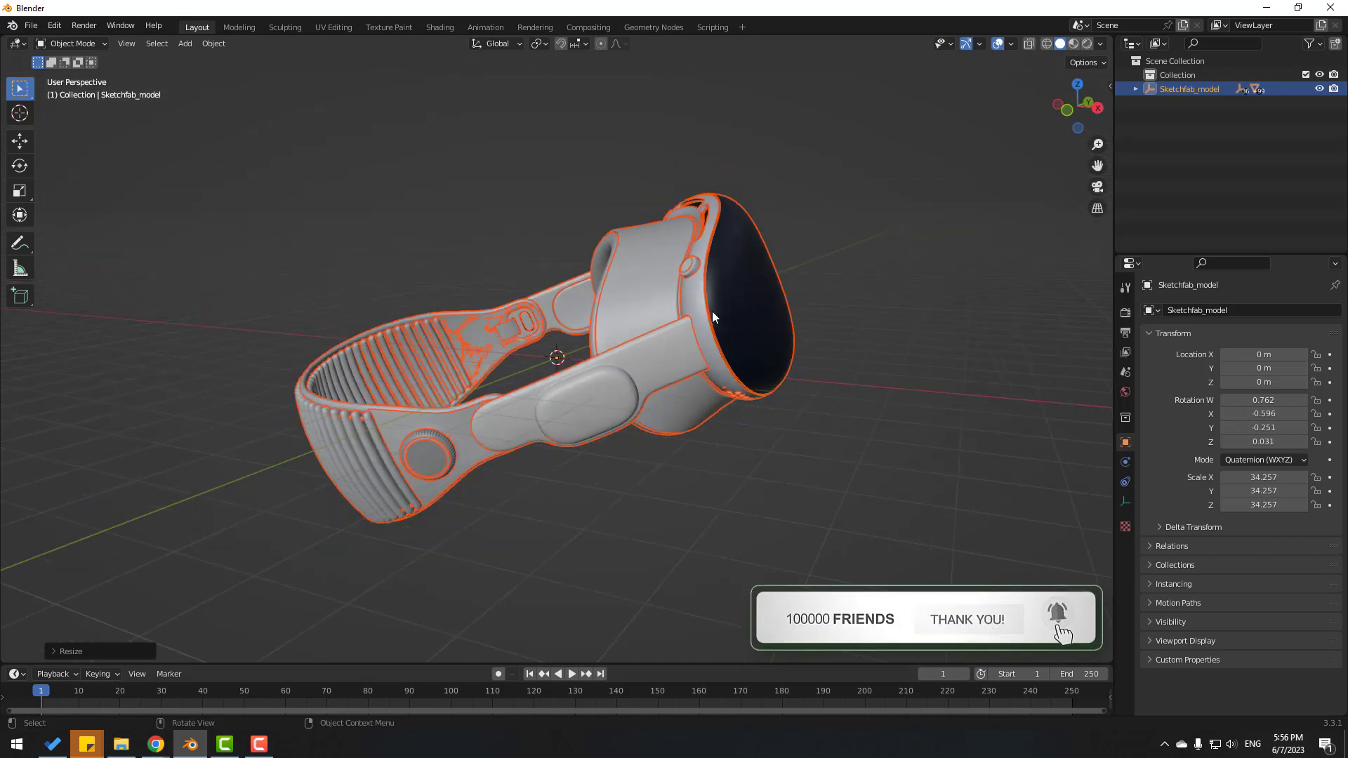
left_click_drag(697, 308, 685, 308)
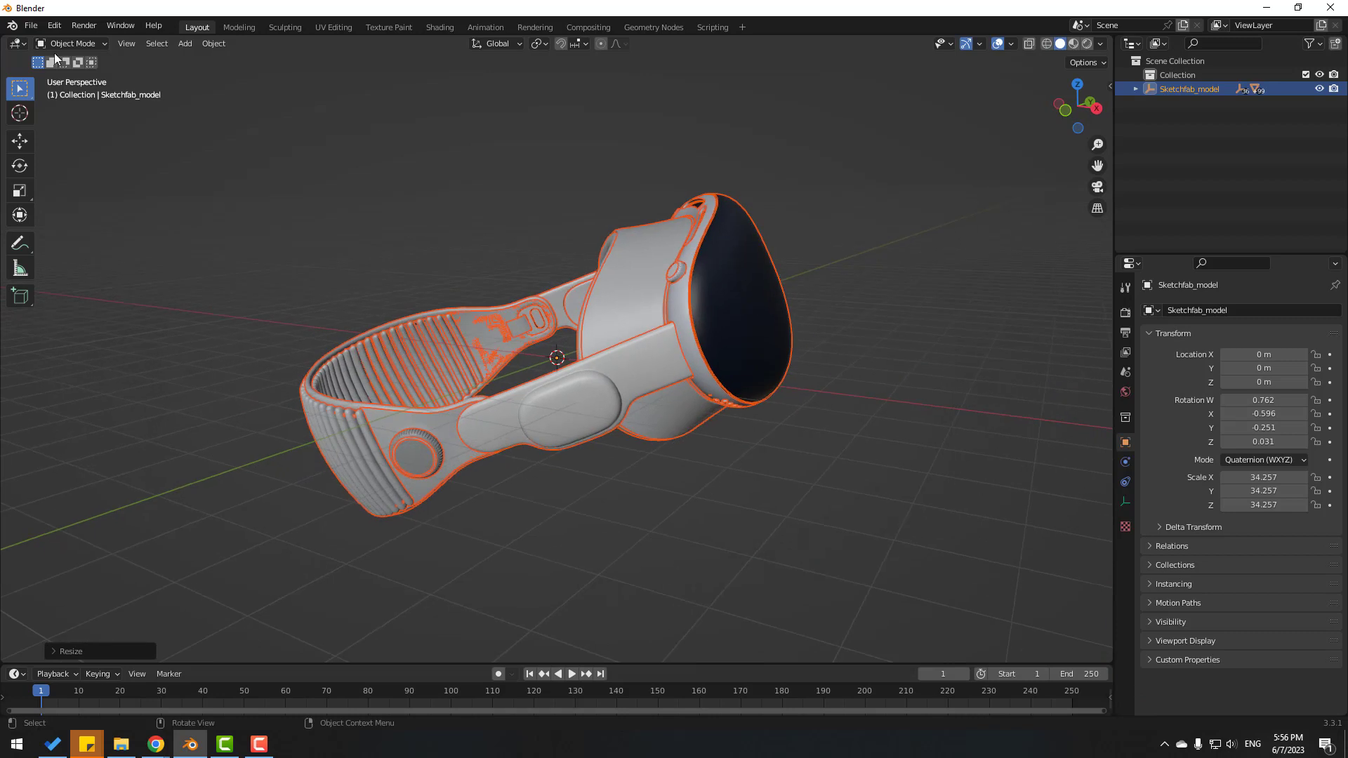
left_click(28, 28)
Export the headset as a legacy Wavefront OBJ named vision_pro.obj into the Apple folder.
mouse_move(111, 229)
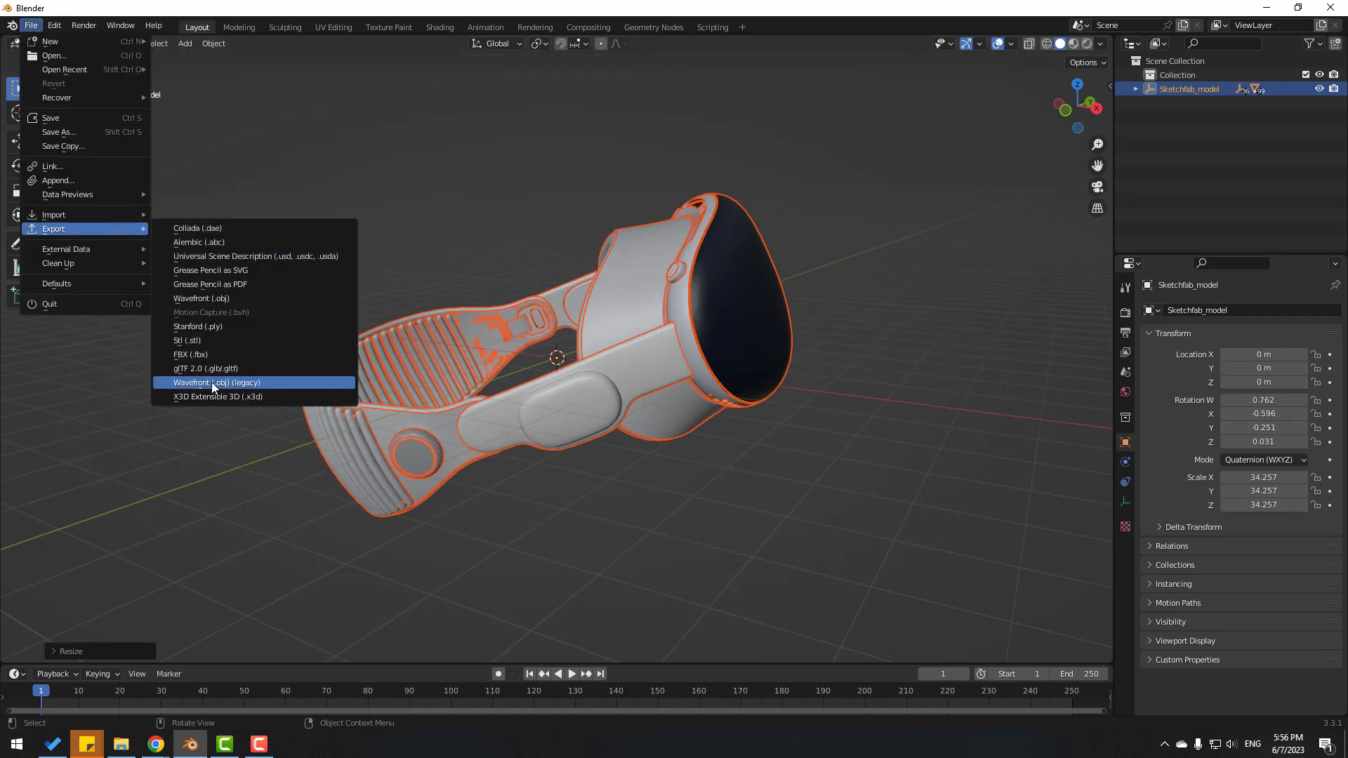
left_click(237, 383)
left_click(506, 569)
left_click(506, 570)
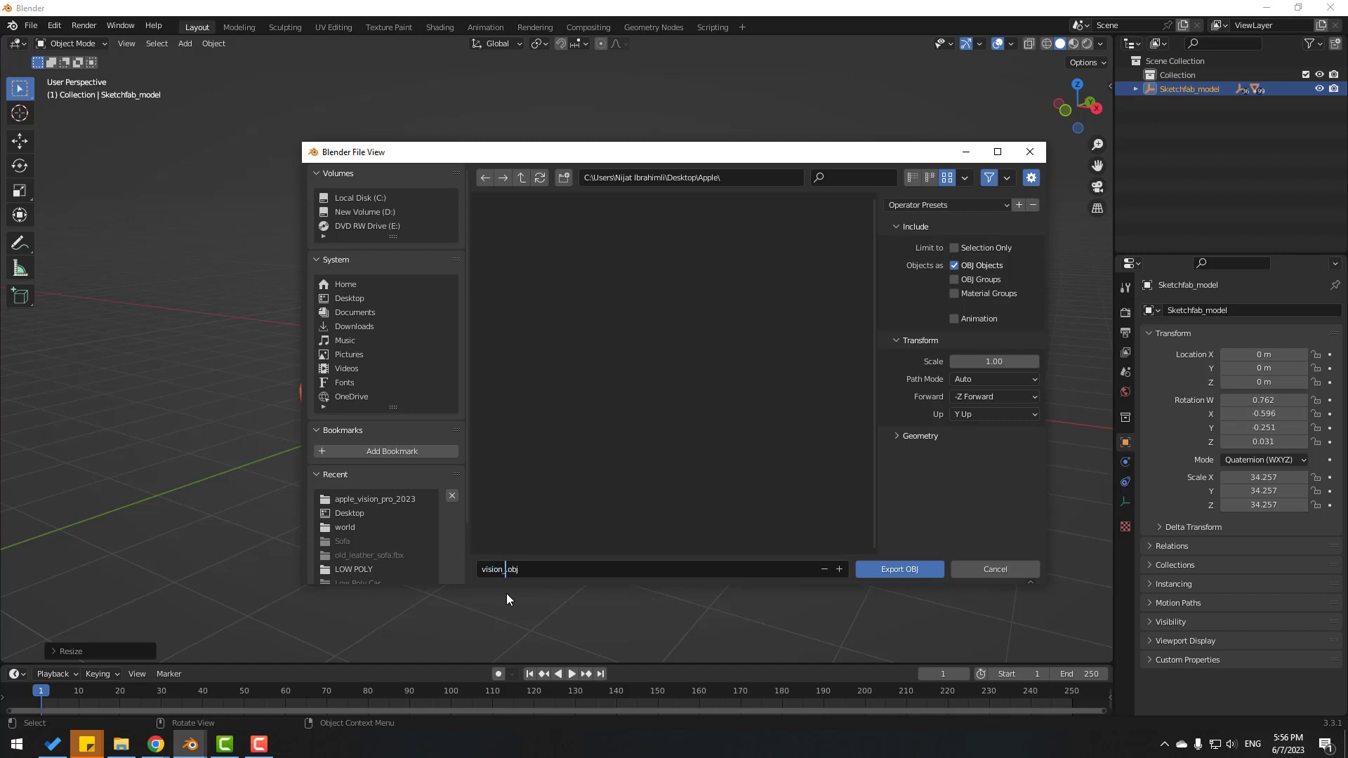
key("Right")
key("Left")
key("Left")
left_click(899, 570)
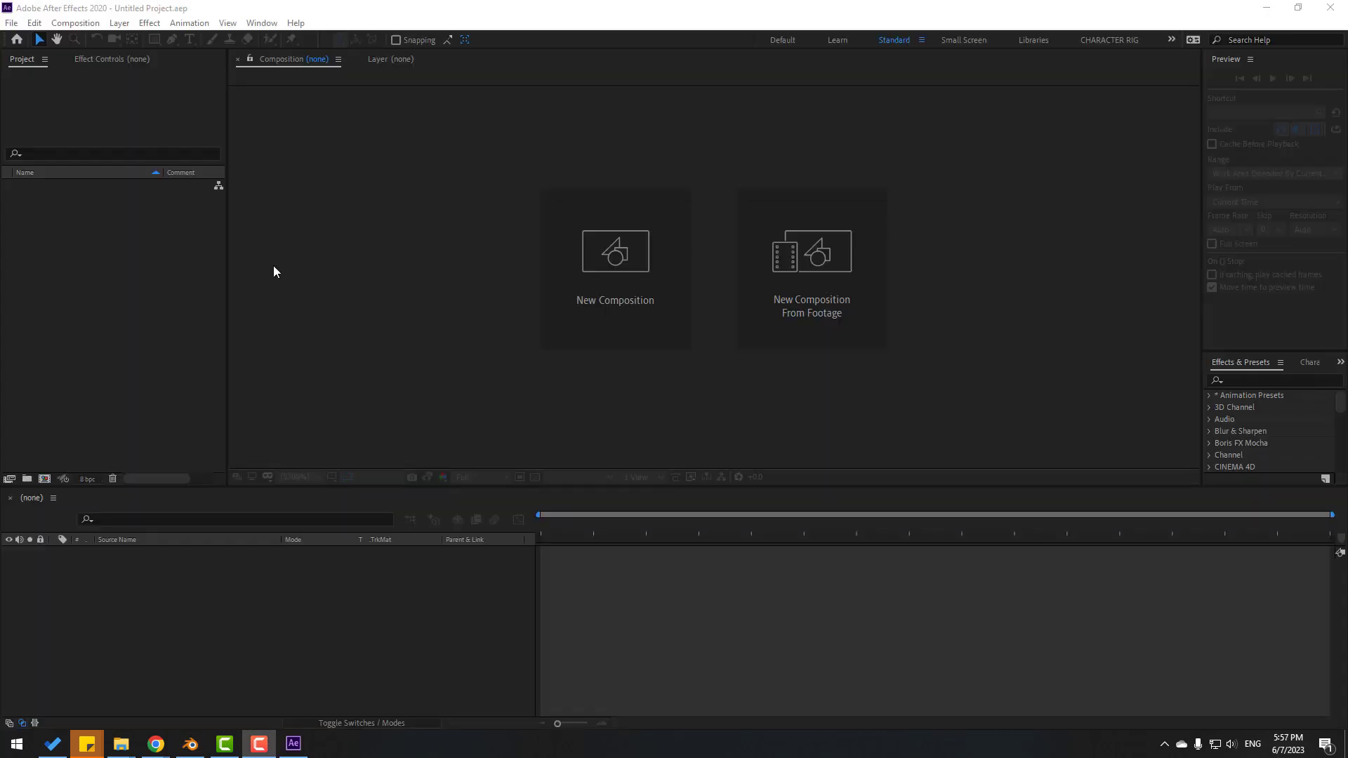
Create a 1920×1080, 10-second composition named Apple Vision Pro.
right_click(115, 234)
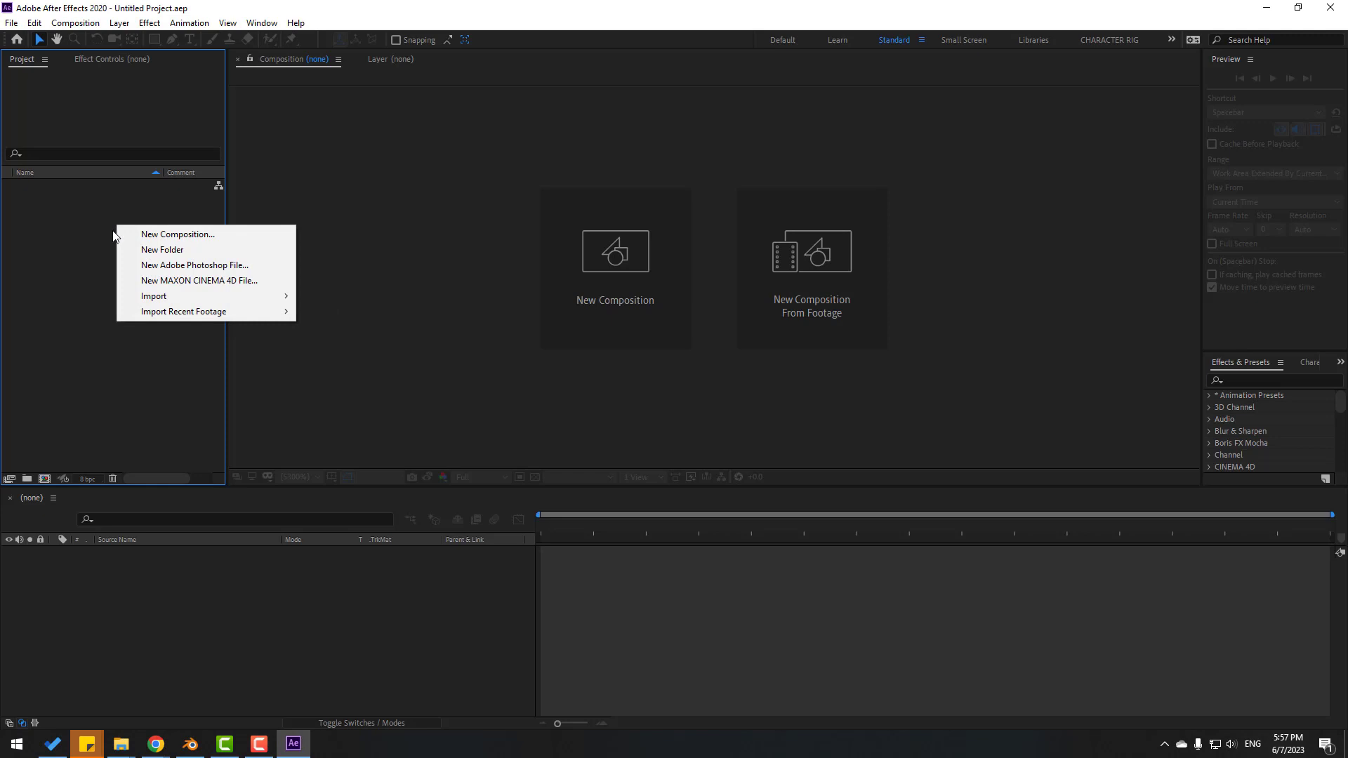
left_click(202, 235)
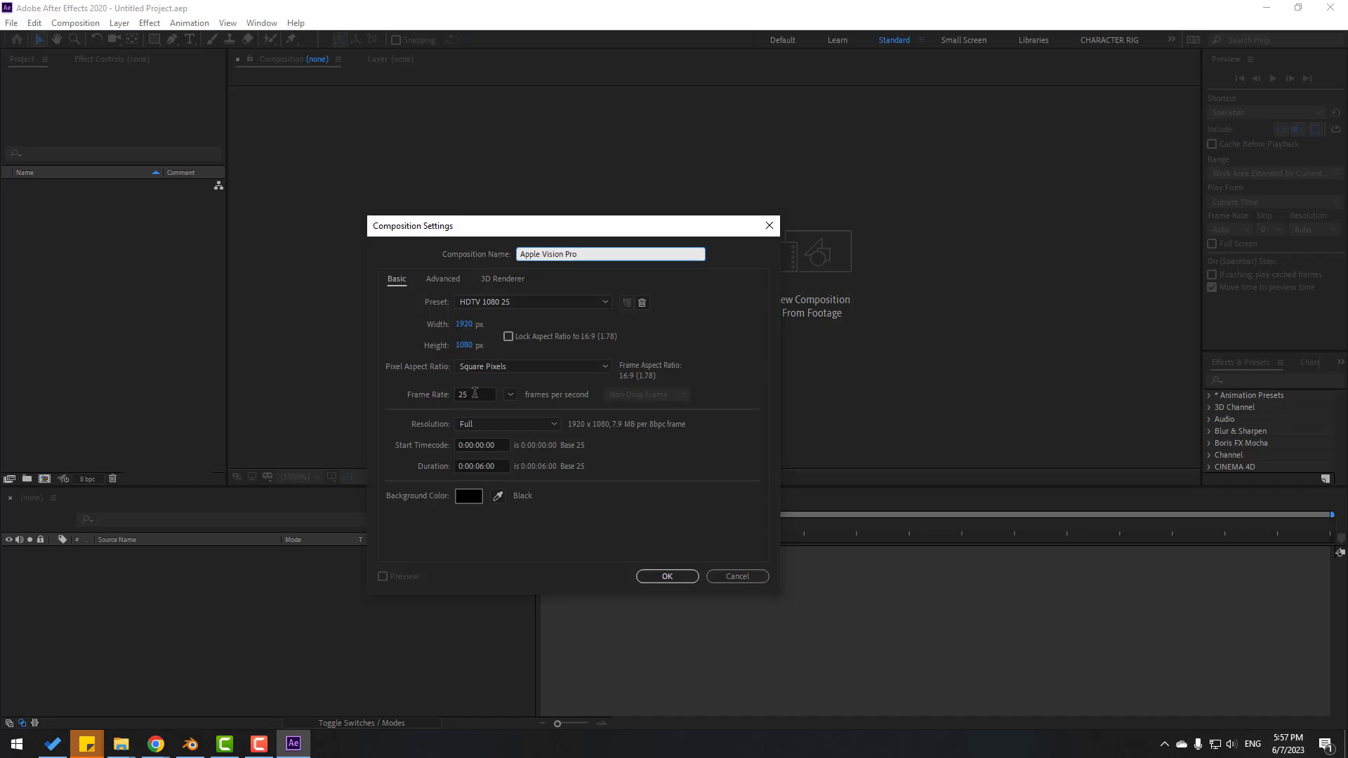
left_click(483, 469)
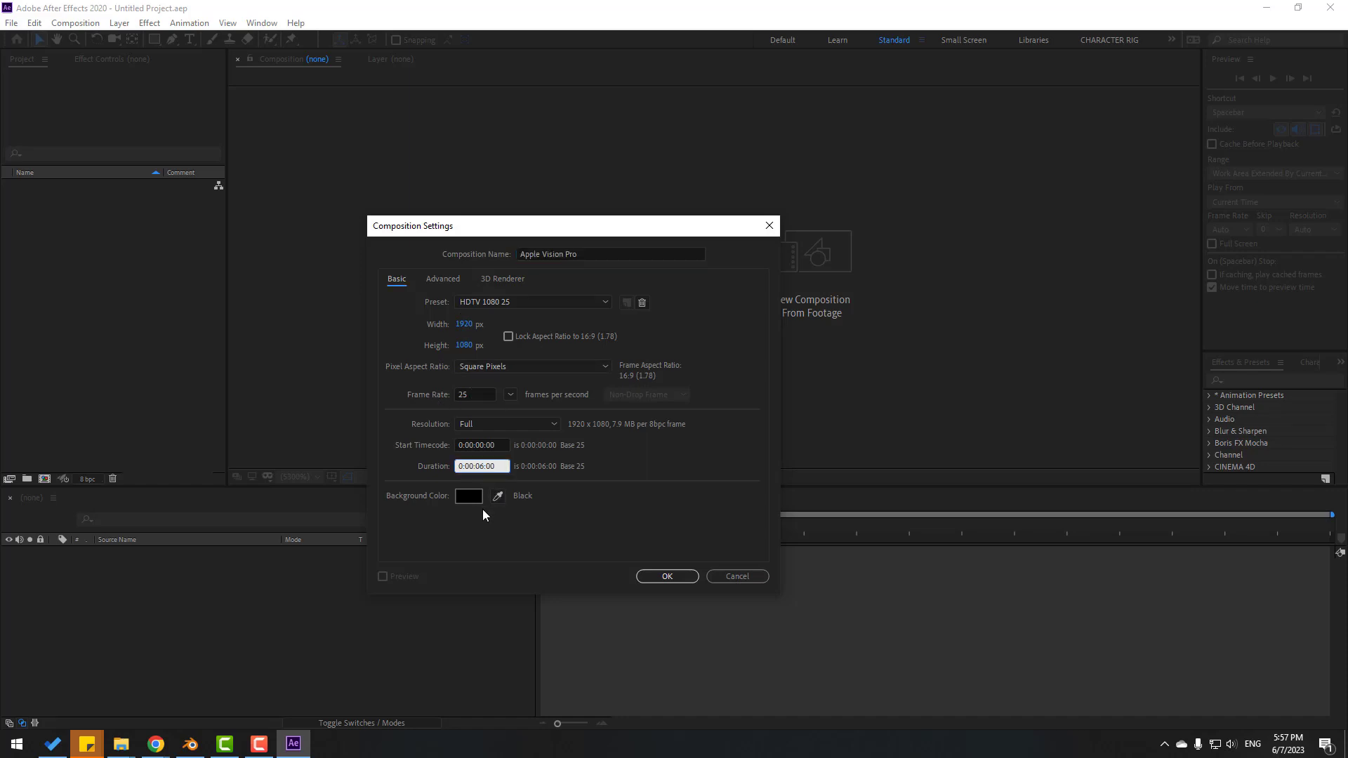
key("BackSpace")
key("BackSpace")
left_click(667, 577)
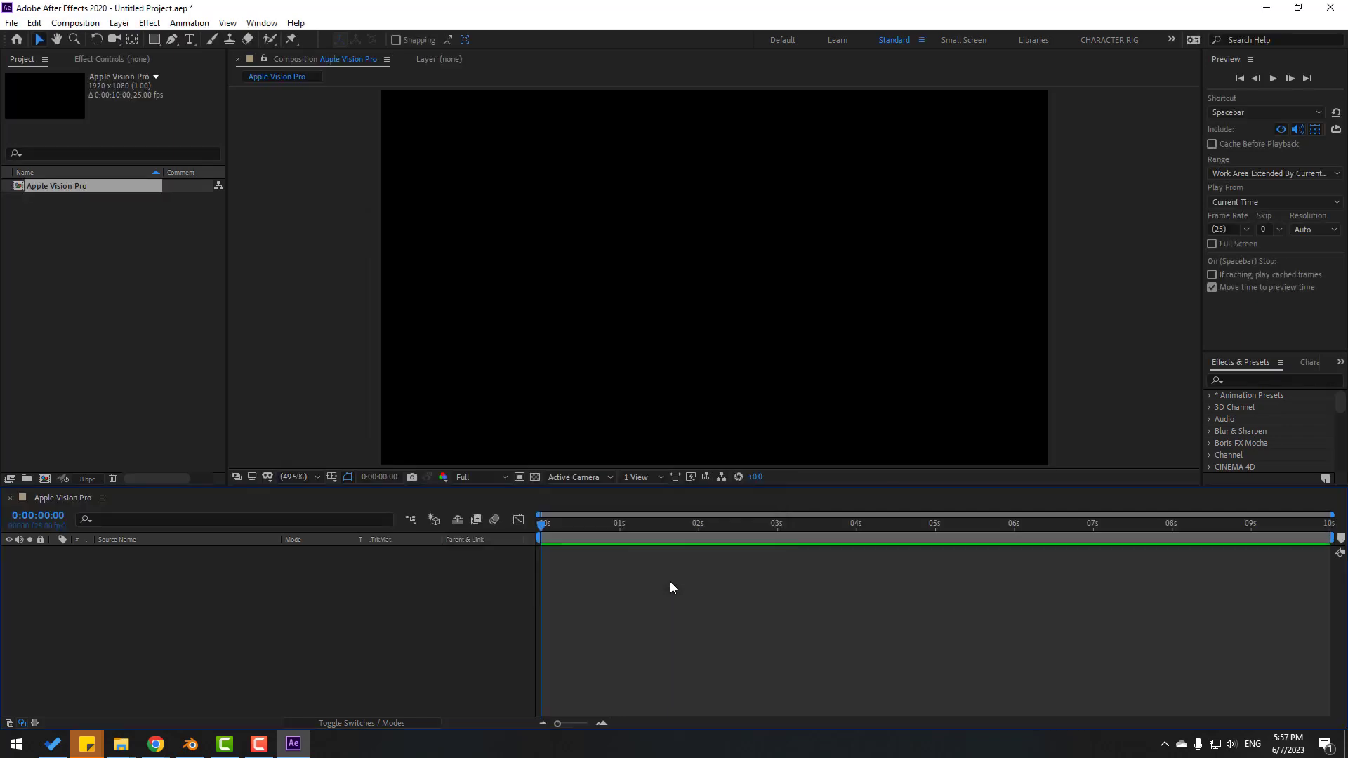
Add a solid named E3D and apply Video Copilot's Element effect to it.
right_click(239, 585)
mouse_move(335, 432)
left_click(464, 467)
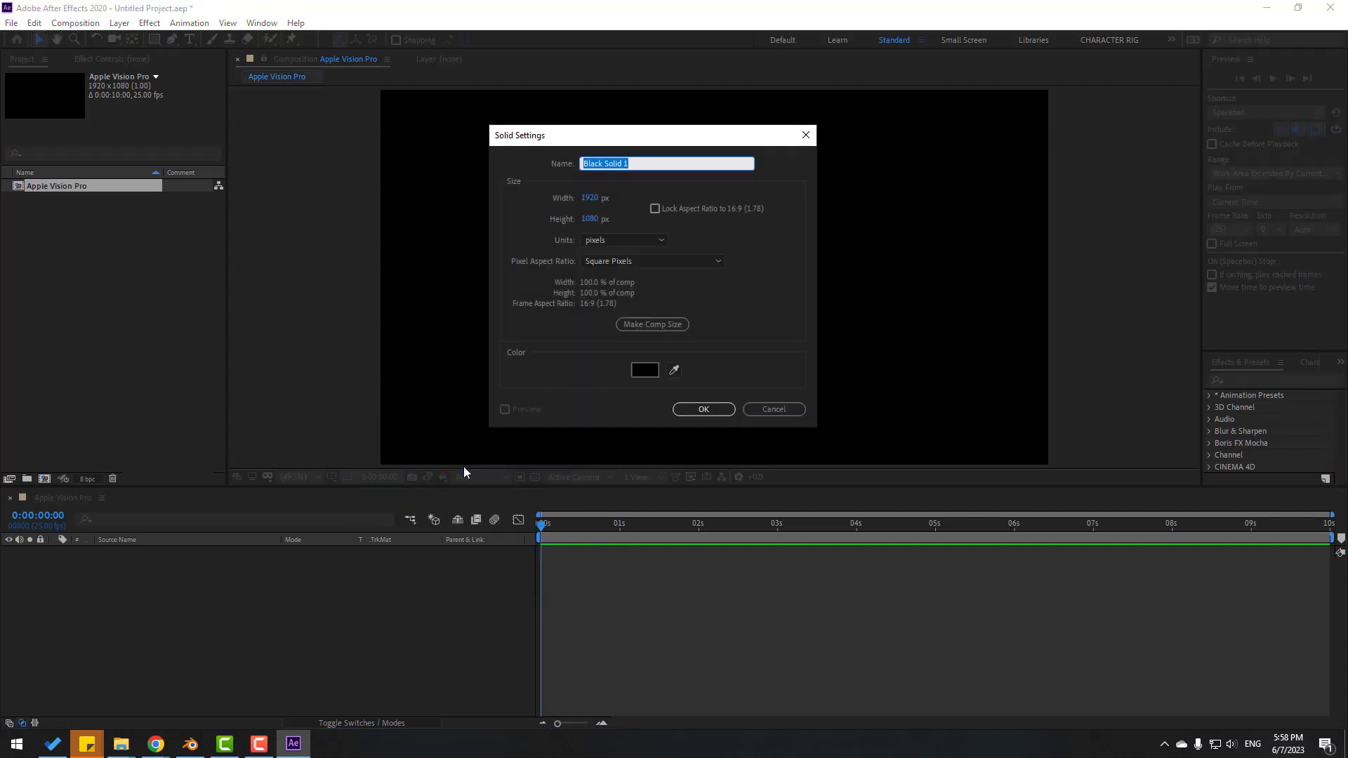
type("E3D")
left_click(703, 409)
left_click(159, 24)
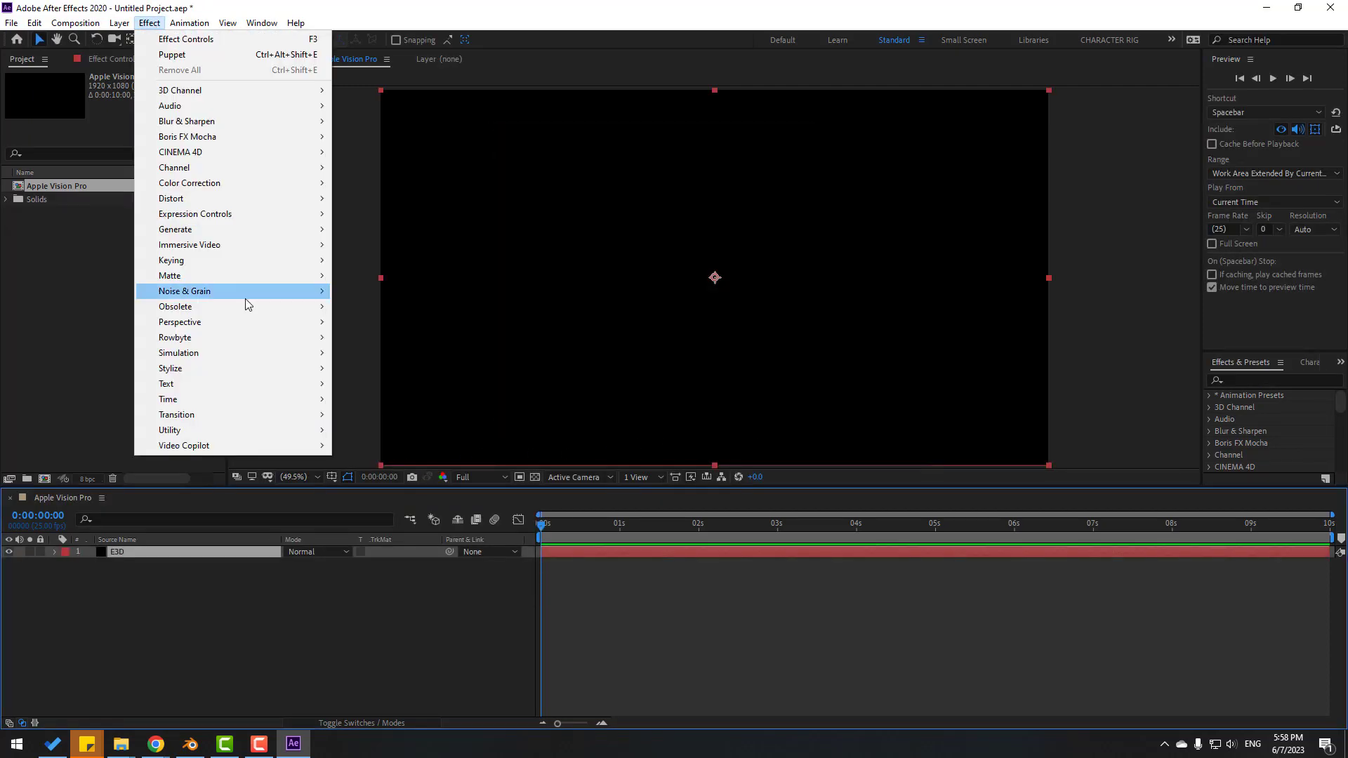
mouse_move(281, 446)
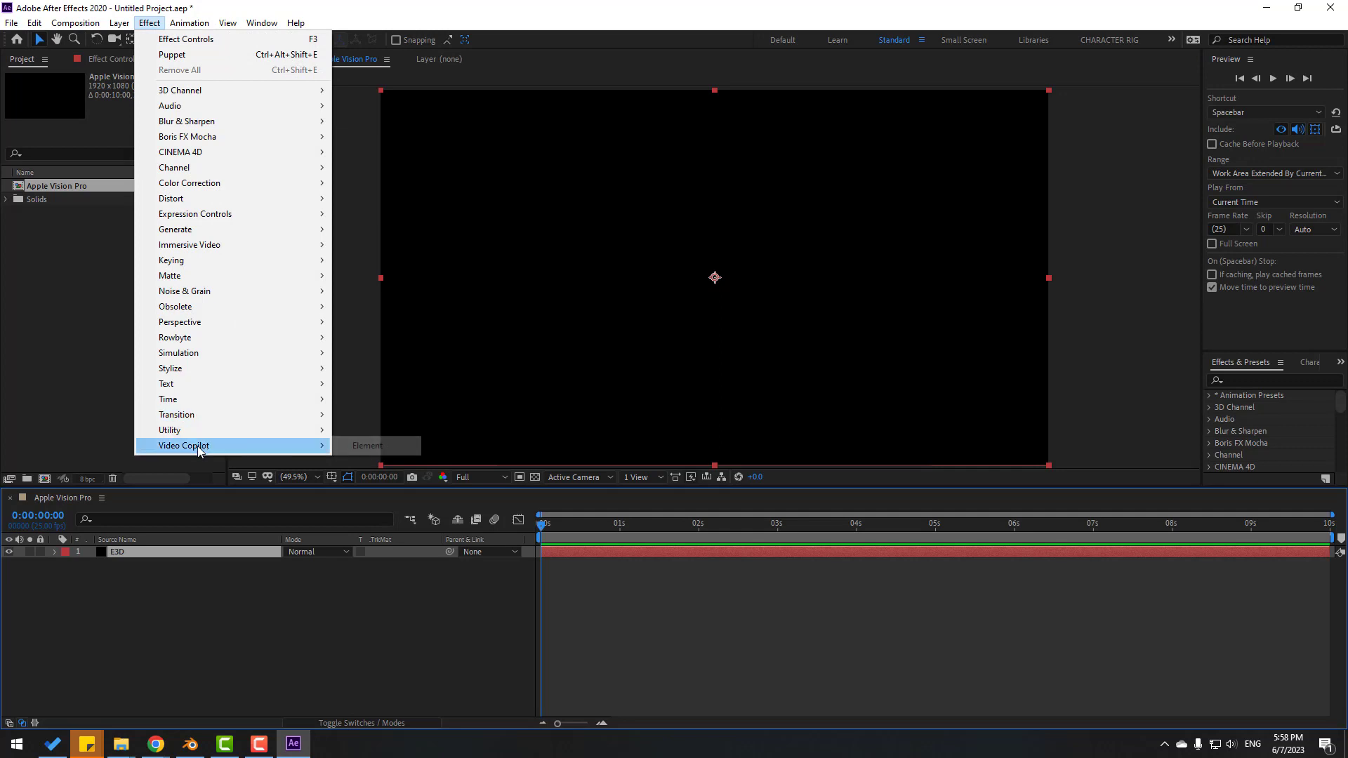
left_click(375, 447)
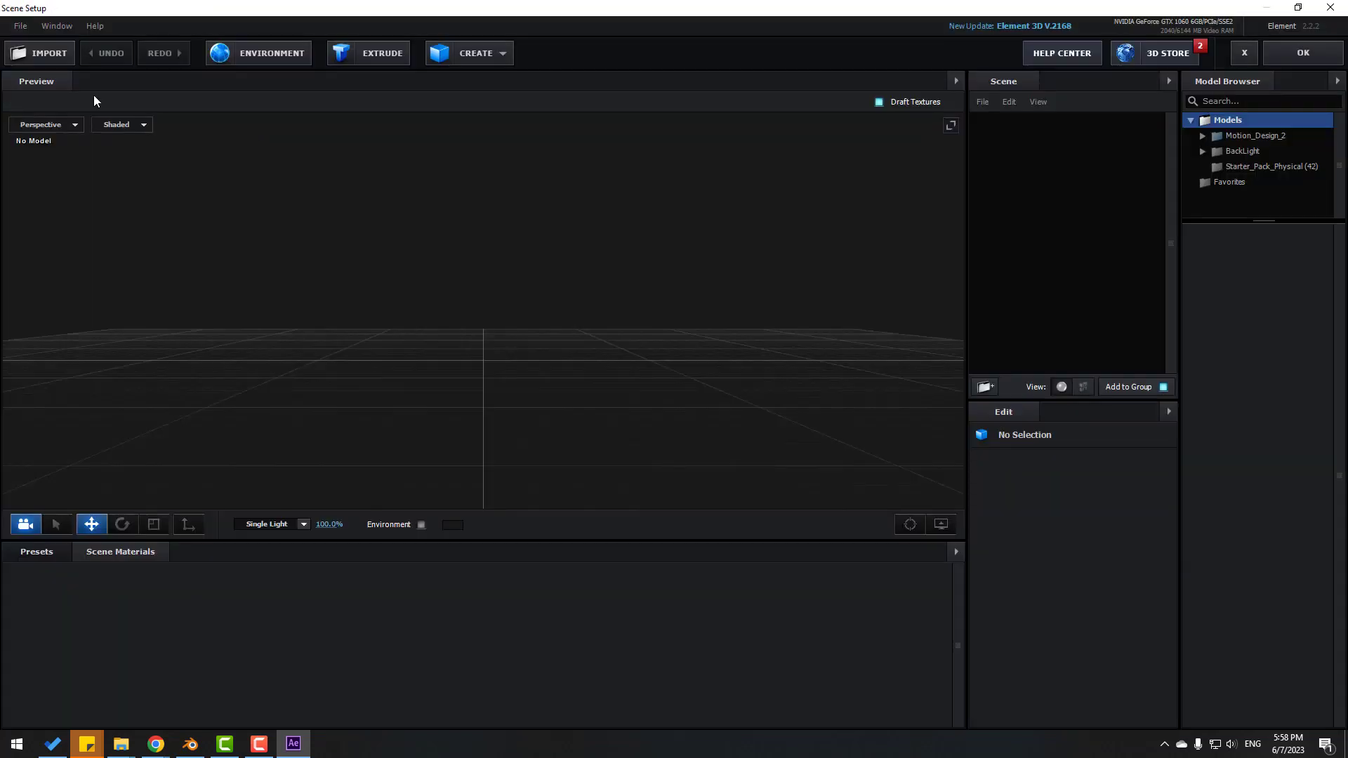
Import vision_pro.obj into the Element scene and enable Normalize Size so the headset appears.
left_click(46, 53)
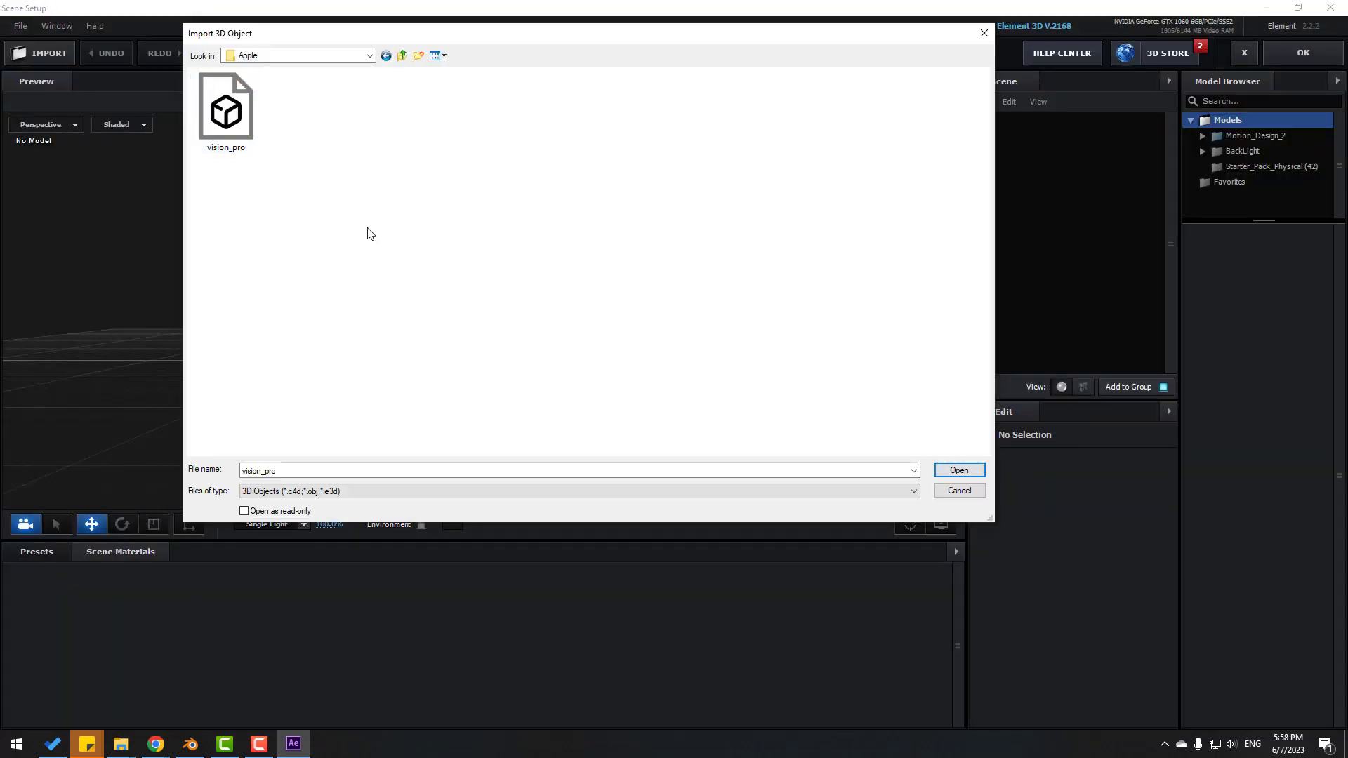
left_click(957, 471)
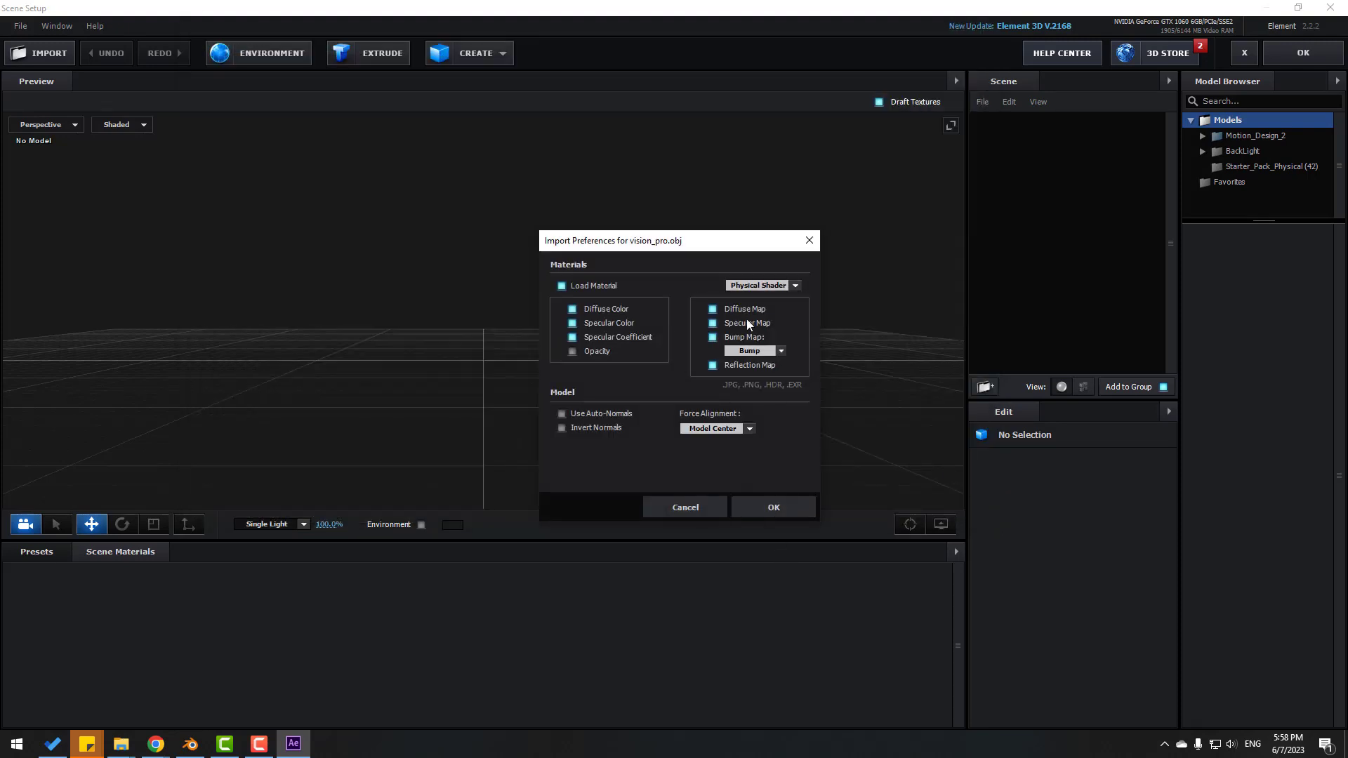
left_click(774, 508)
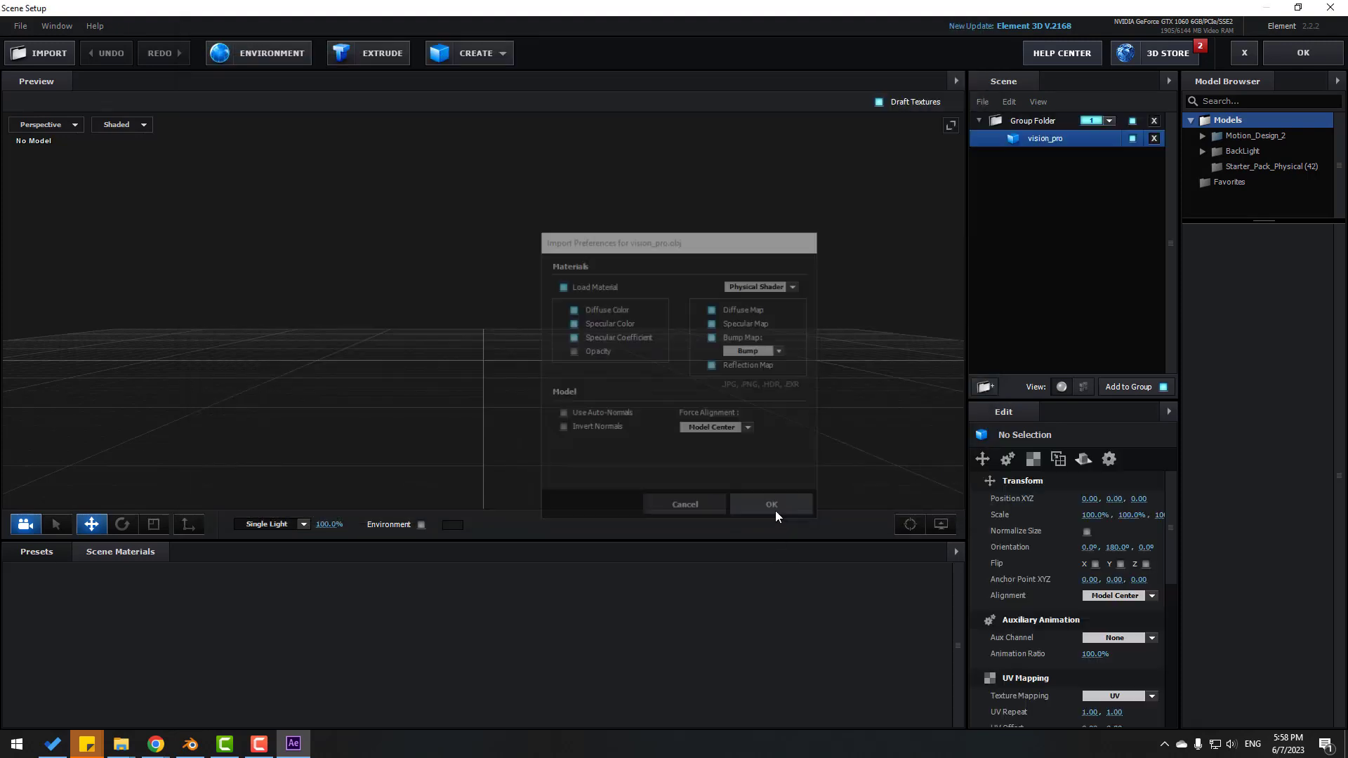
left_click_drag(445, 382, 430, 400)
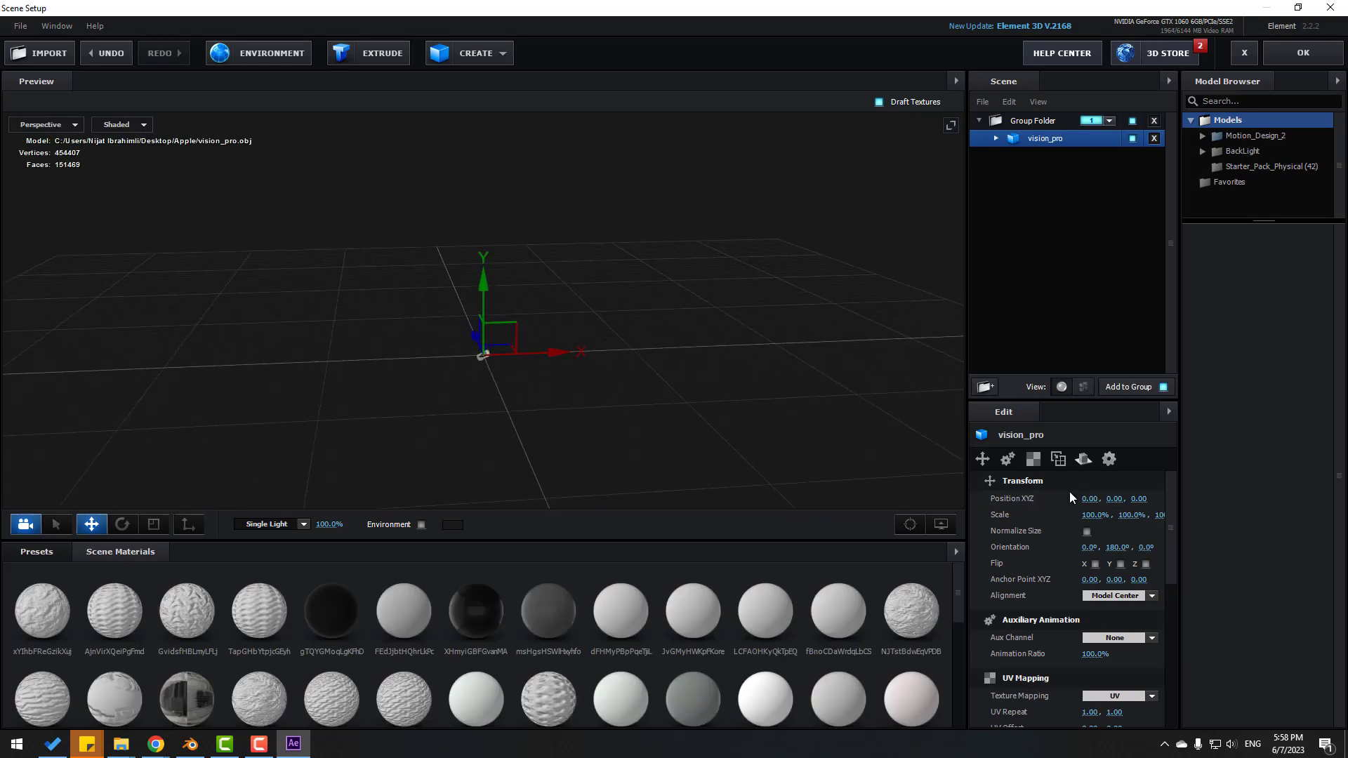
left_click(1087, 531)
left_click_drag(600, 419, 551, 419)
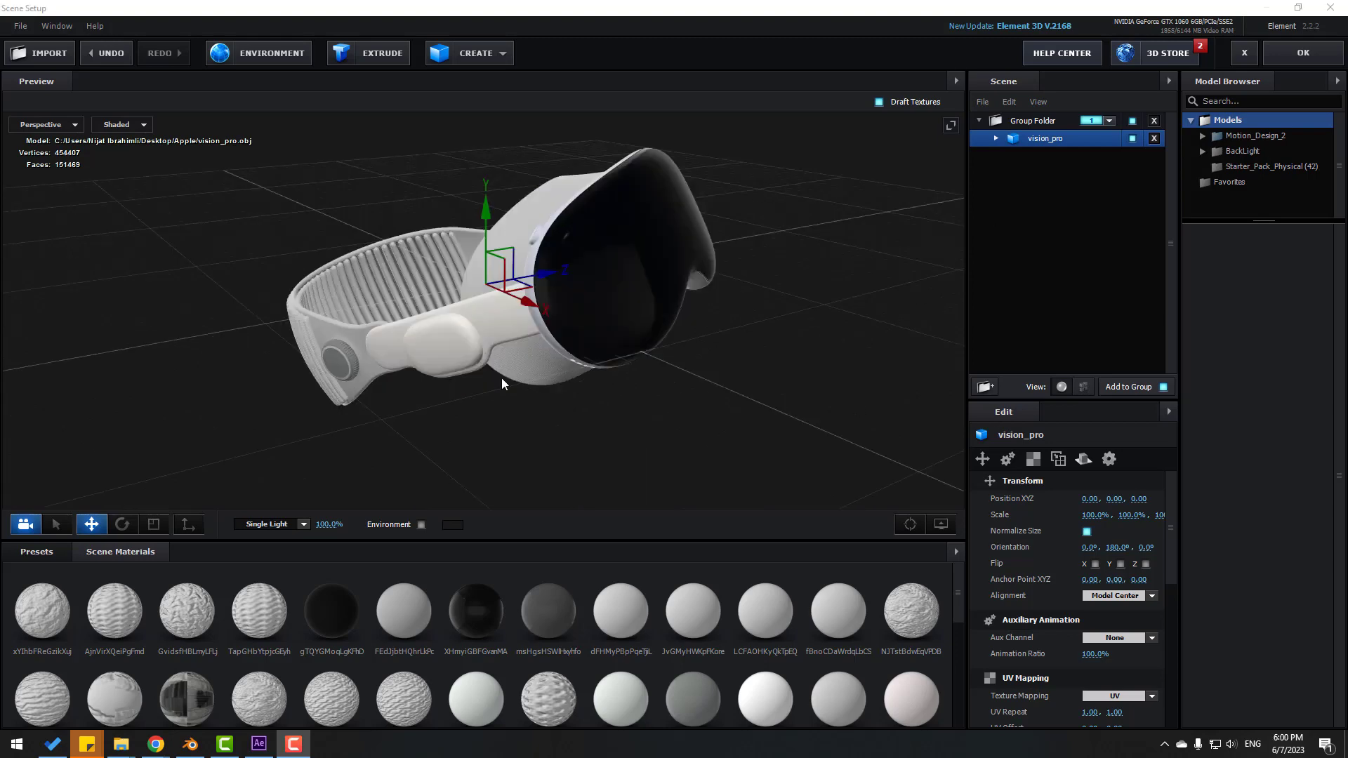
Expand vision_pro to list its materials and orbit to see the headset's inside and strap.
scroll(520, 373, "up", 5)
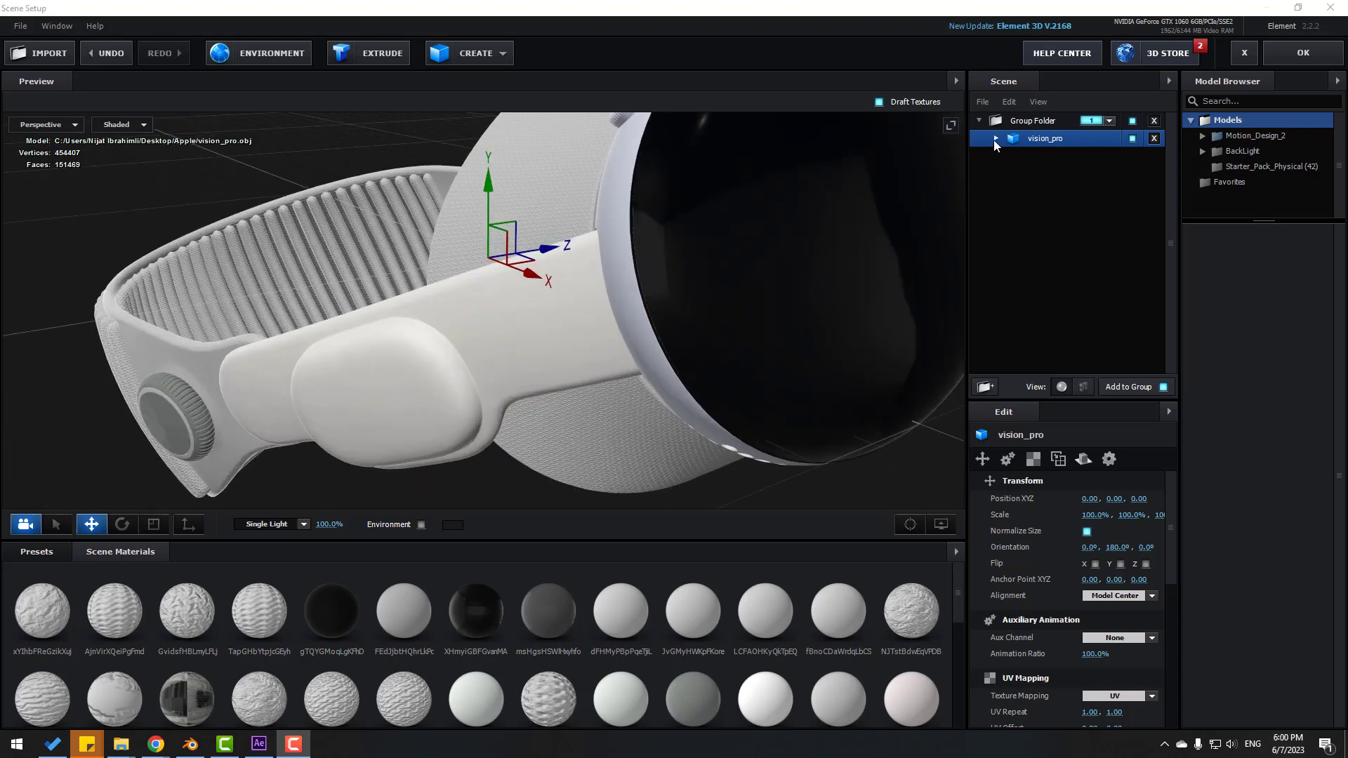
left_click(996, 138)
scroll(1074, 187, "down", 6)
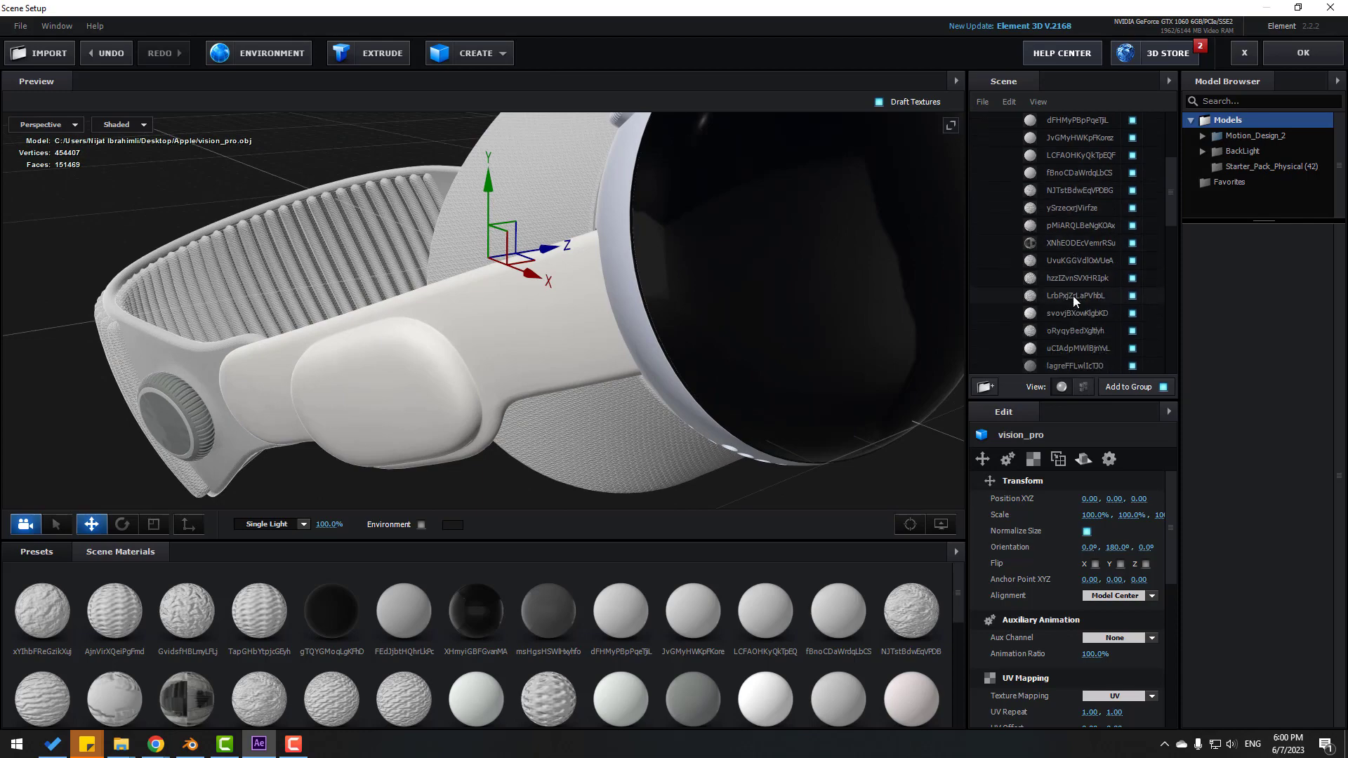
left_click_drag(773, 323, 582, 345)
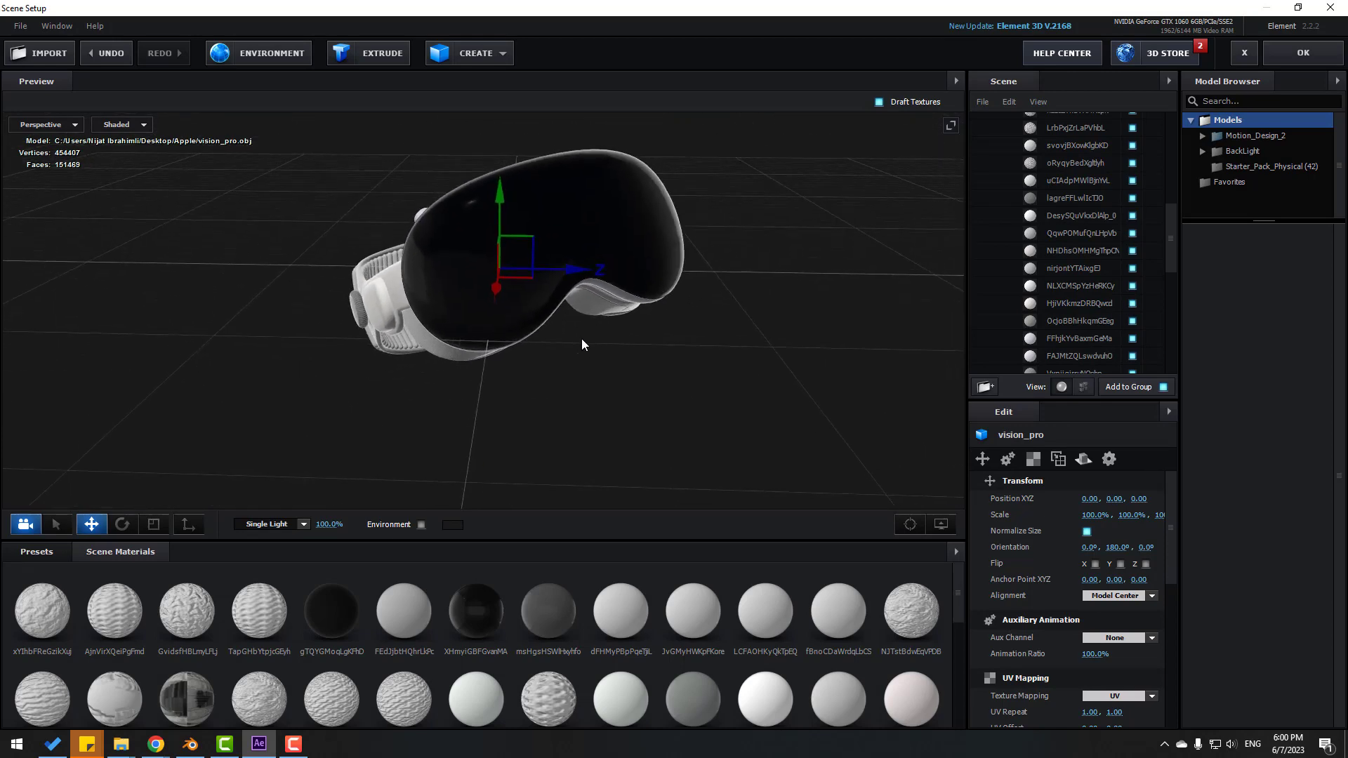
Turn on the preview environment backdrop and ambient occlusion in the preview.
left_click(421, 526)
left_click(938, 527)
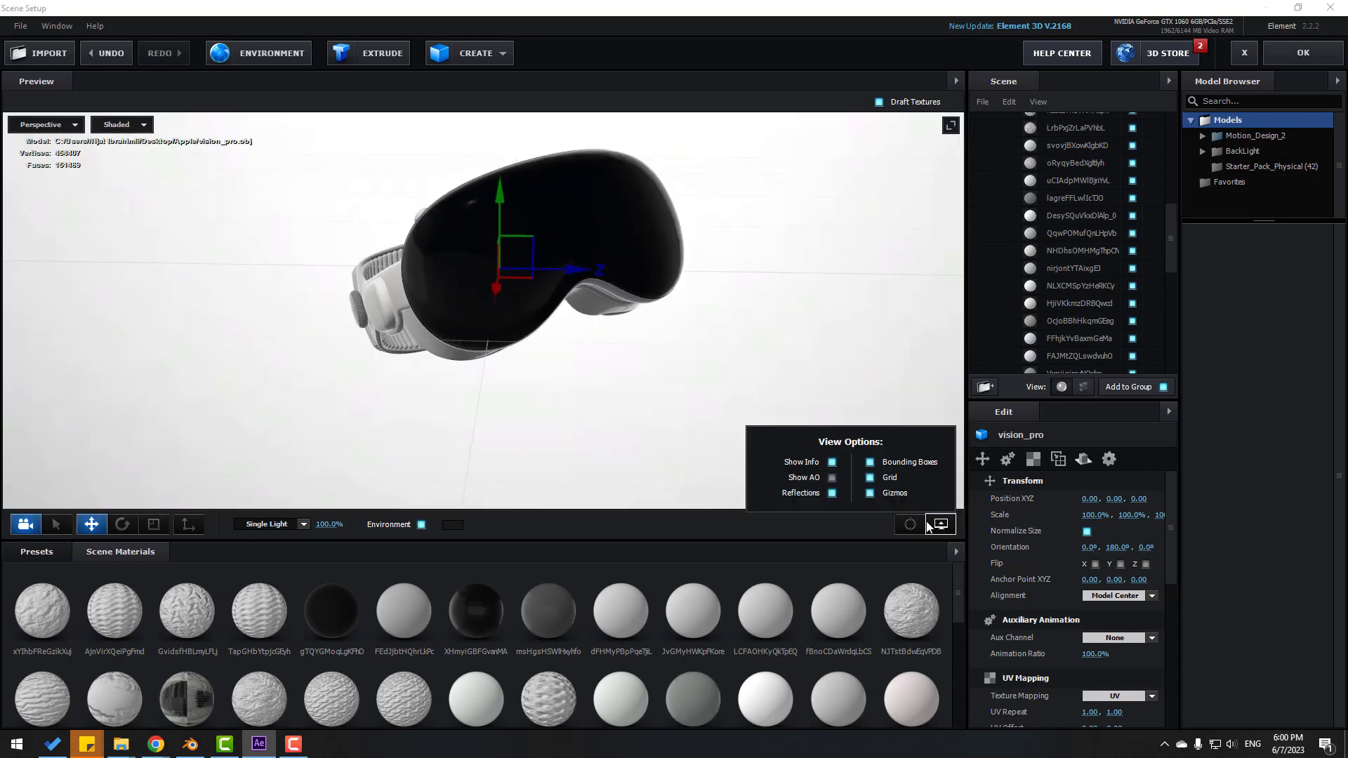
left_click(832, 479)
scroll(506, 325, "up", 4)
left_click_drag(449, 315, 524, 317)
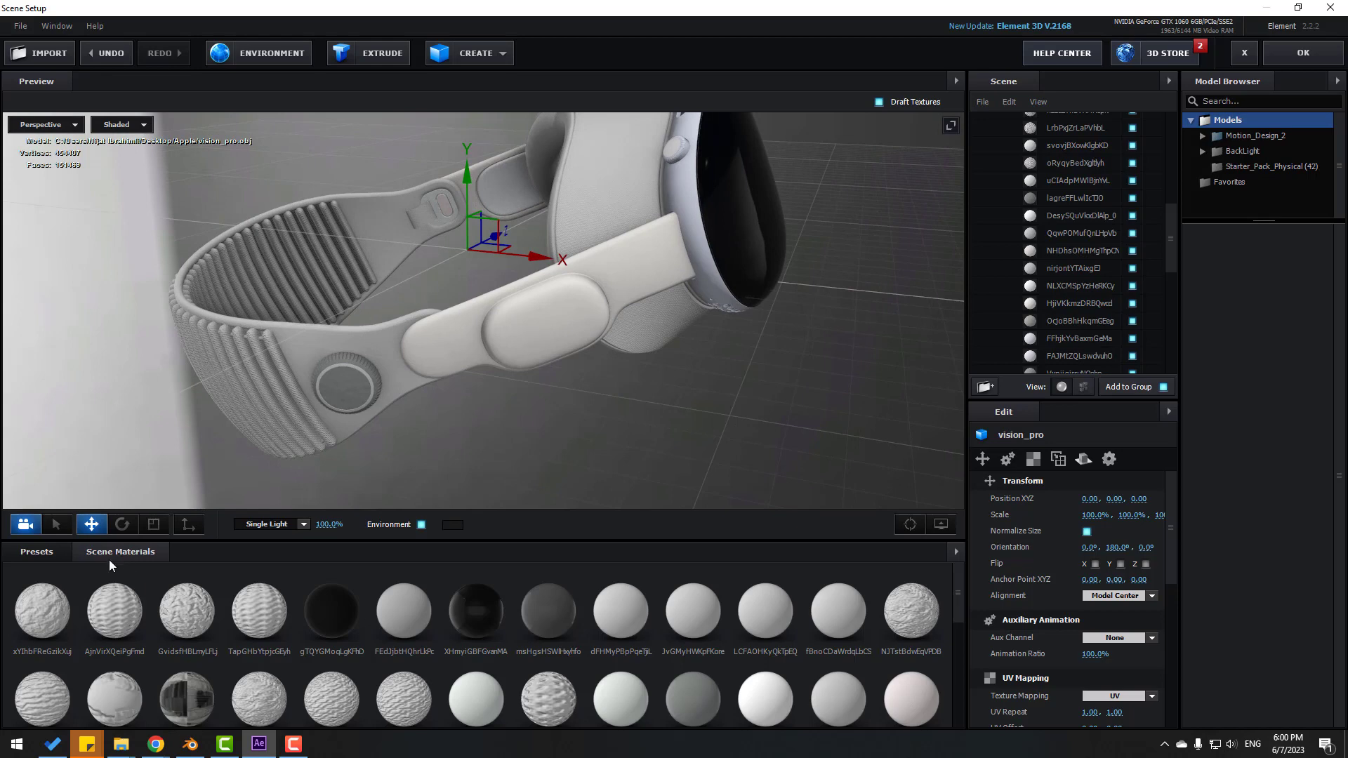
Browse to the BackLight_2K environment presets and apply BackLight_2K_33.
left_click(45, 557)
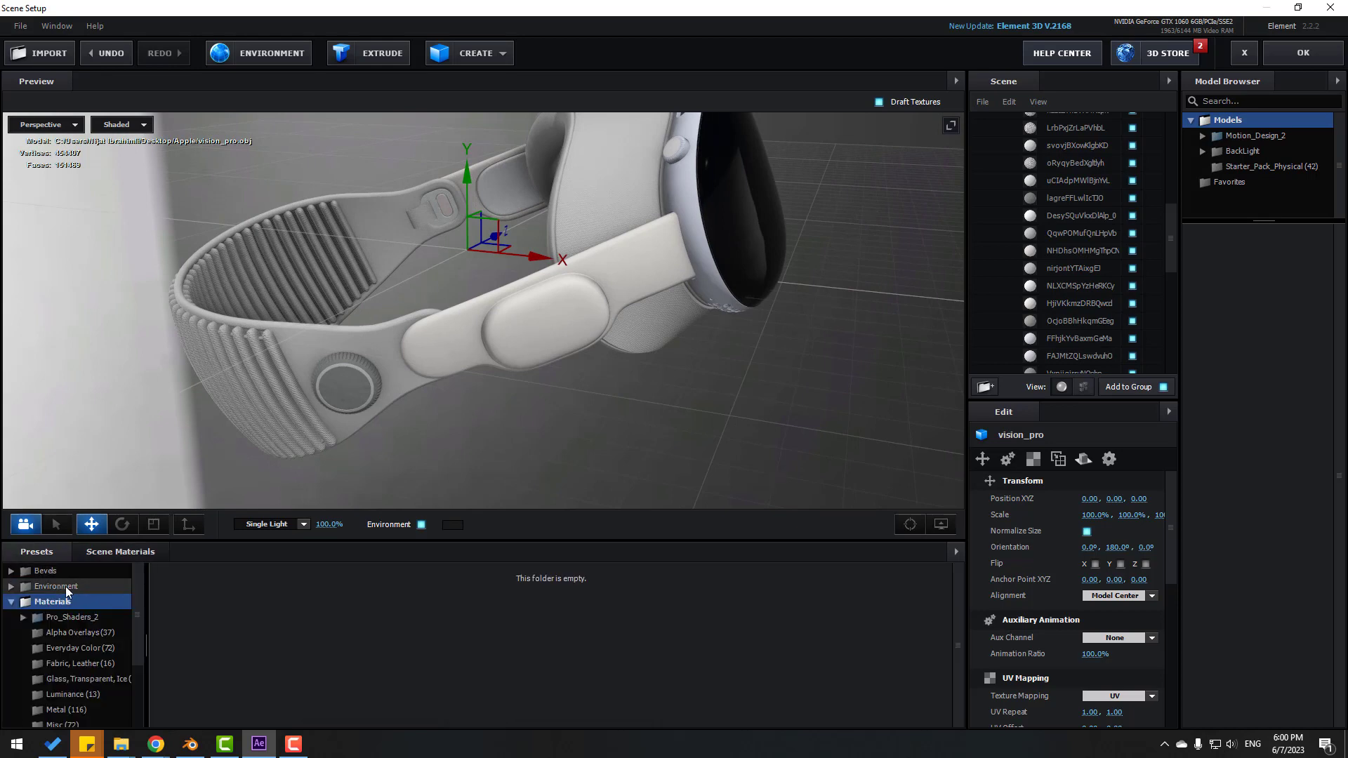
left_click(71, 589)
left_click(84, 604)
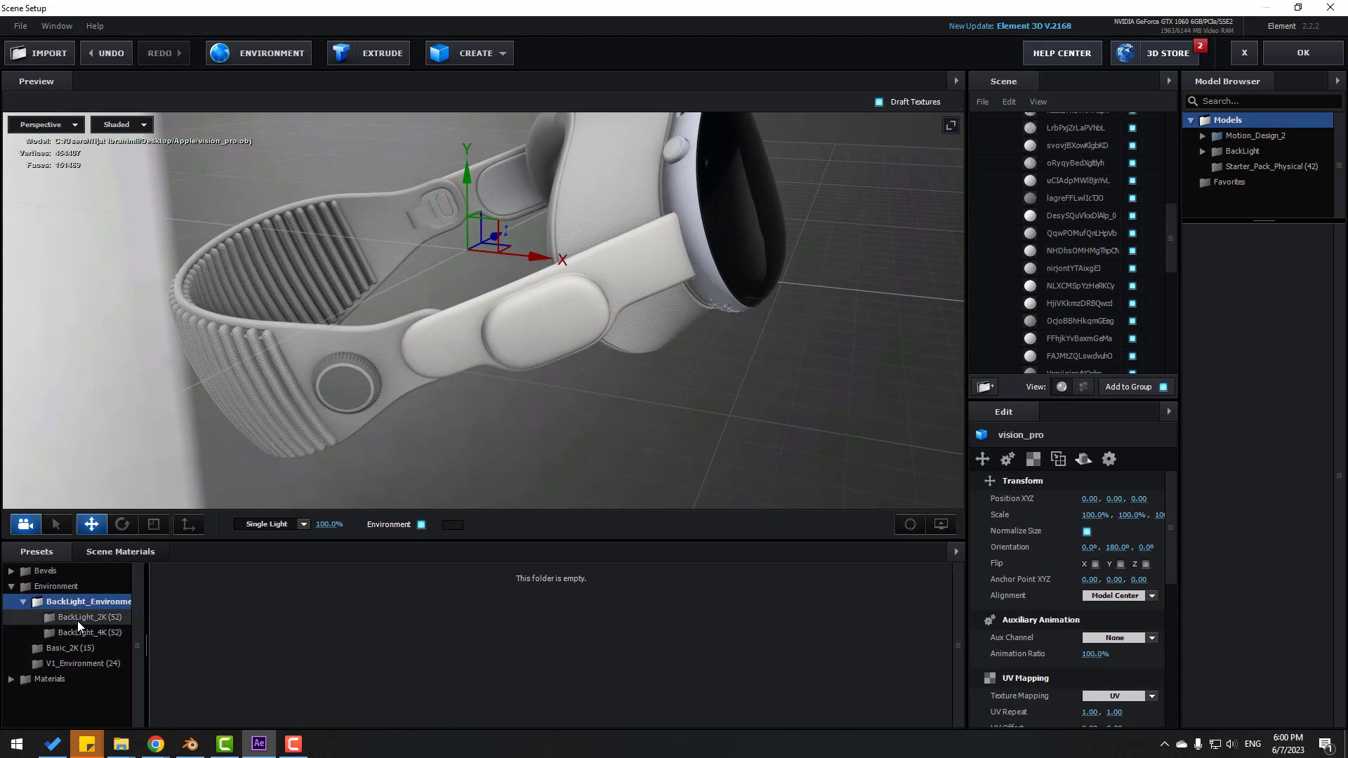
left_click(77, 618)
scroll(610, 665, "down", 3)
scroll(610, 663, "down", 3)
scroll(638, 654, "up", 2)
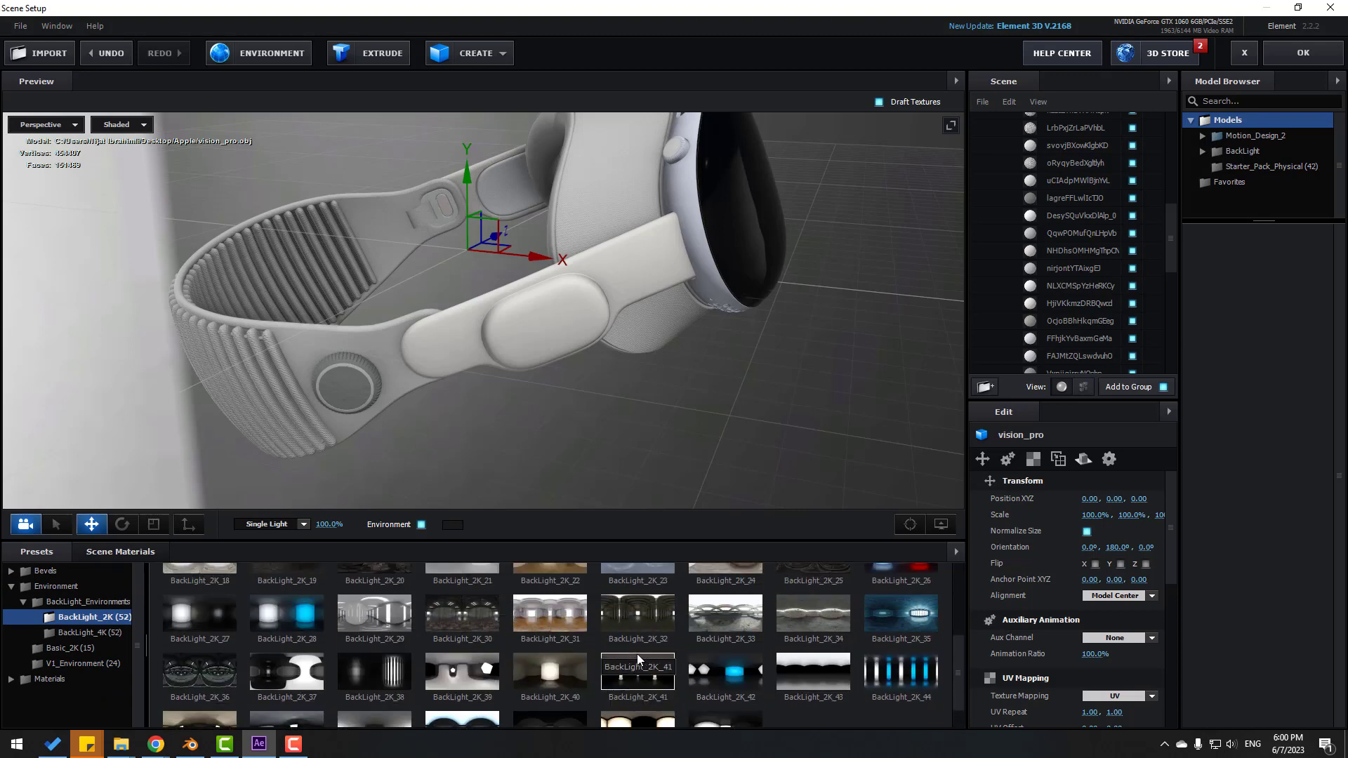
left_click(747, 627)
left_click_drag(800, 298, 710, 313)
Try BackLight_2K_35, then settle on the bright-room BackLight_2K_31 environment.
left_click(886, 635)
left_click_drag(643, 355, 627, 379)
scroll(497, 620, "down", 2)
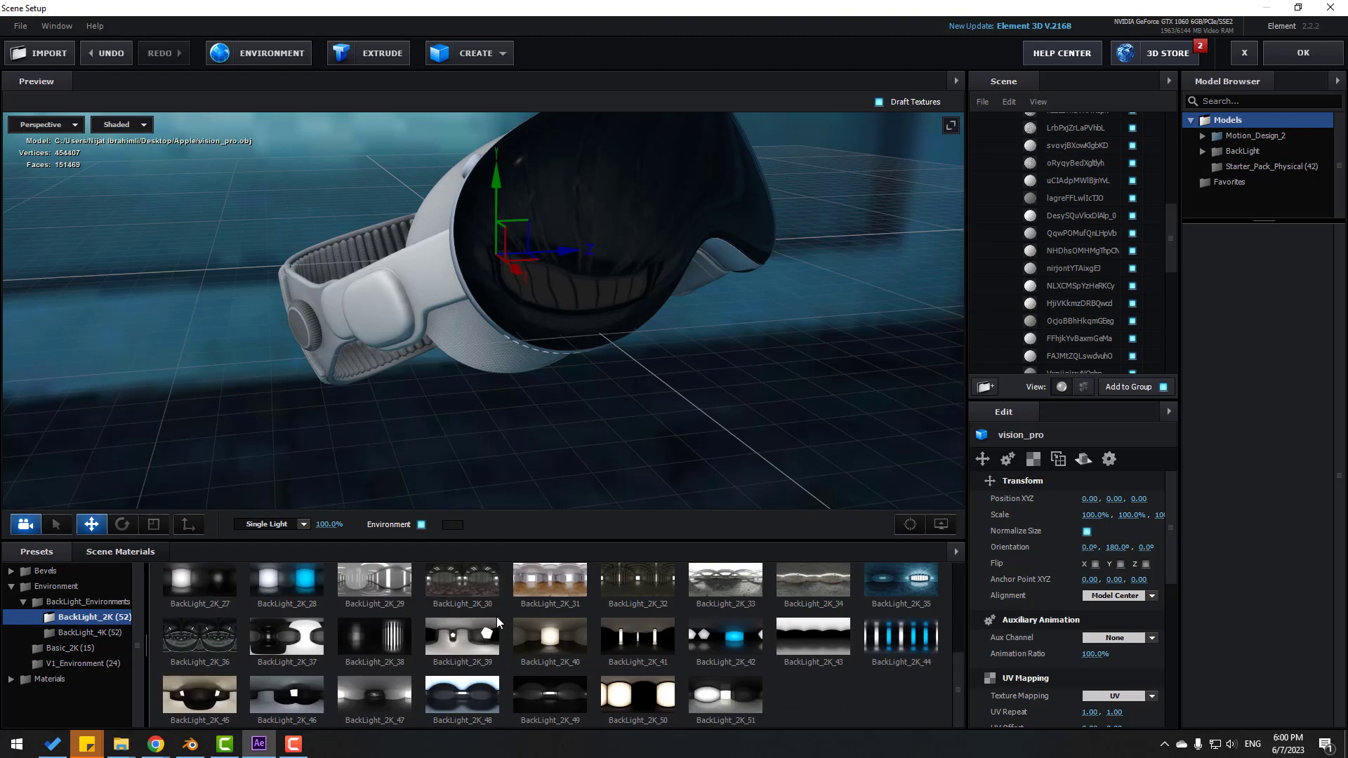
scroll(508, 622, "up", 2)
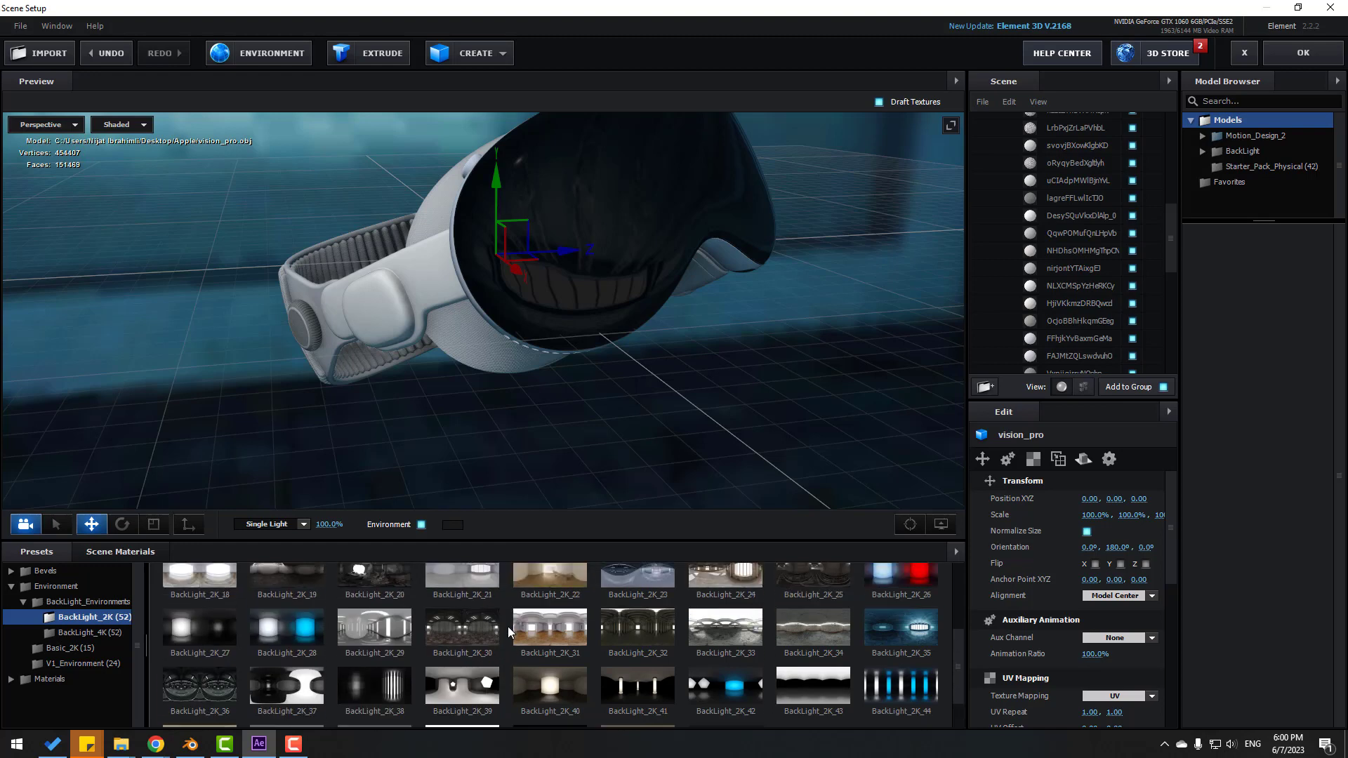
left_click(558, 624)
left_click_drag(630, 334, 1114, 144)
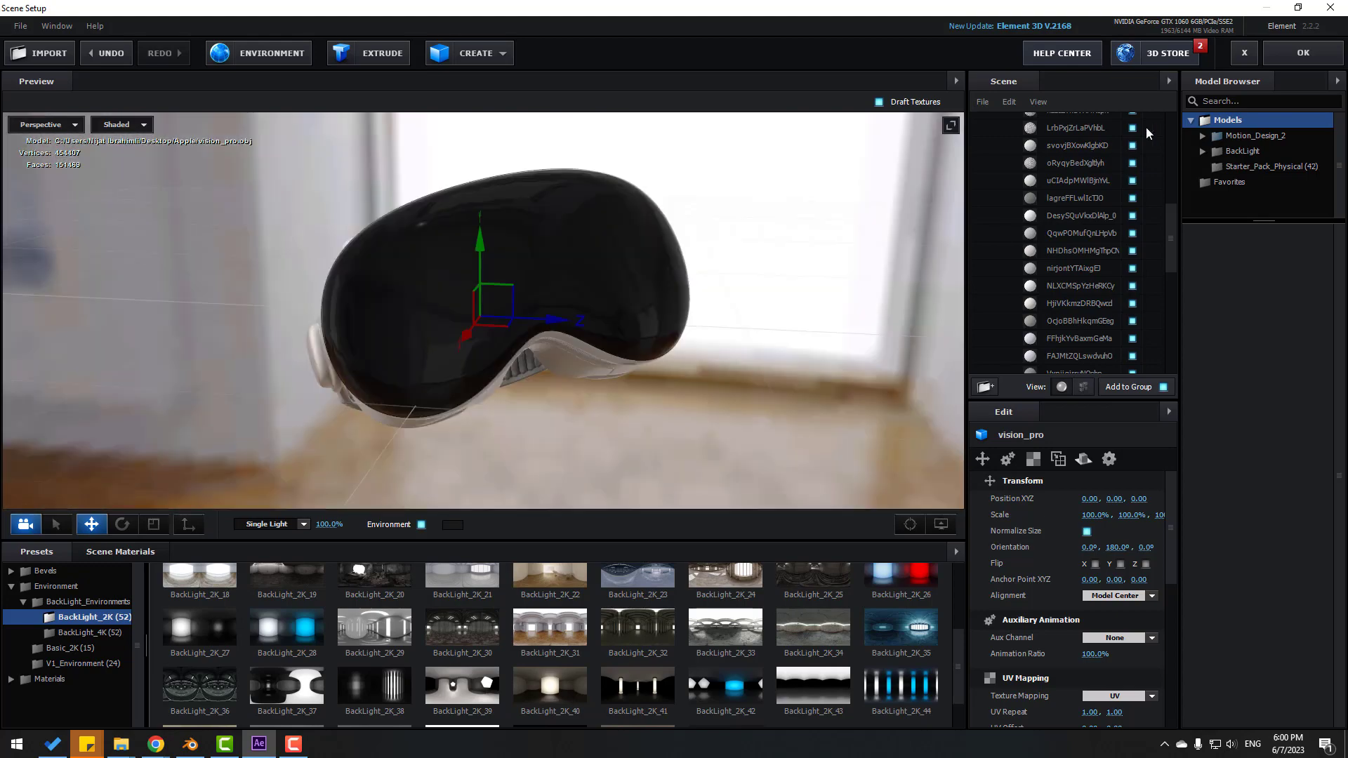
Back in the composition, add a new camera layer with default 50mm settings.
left_click(1289, 55)
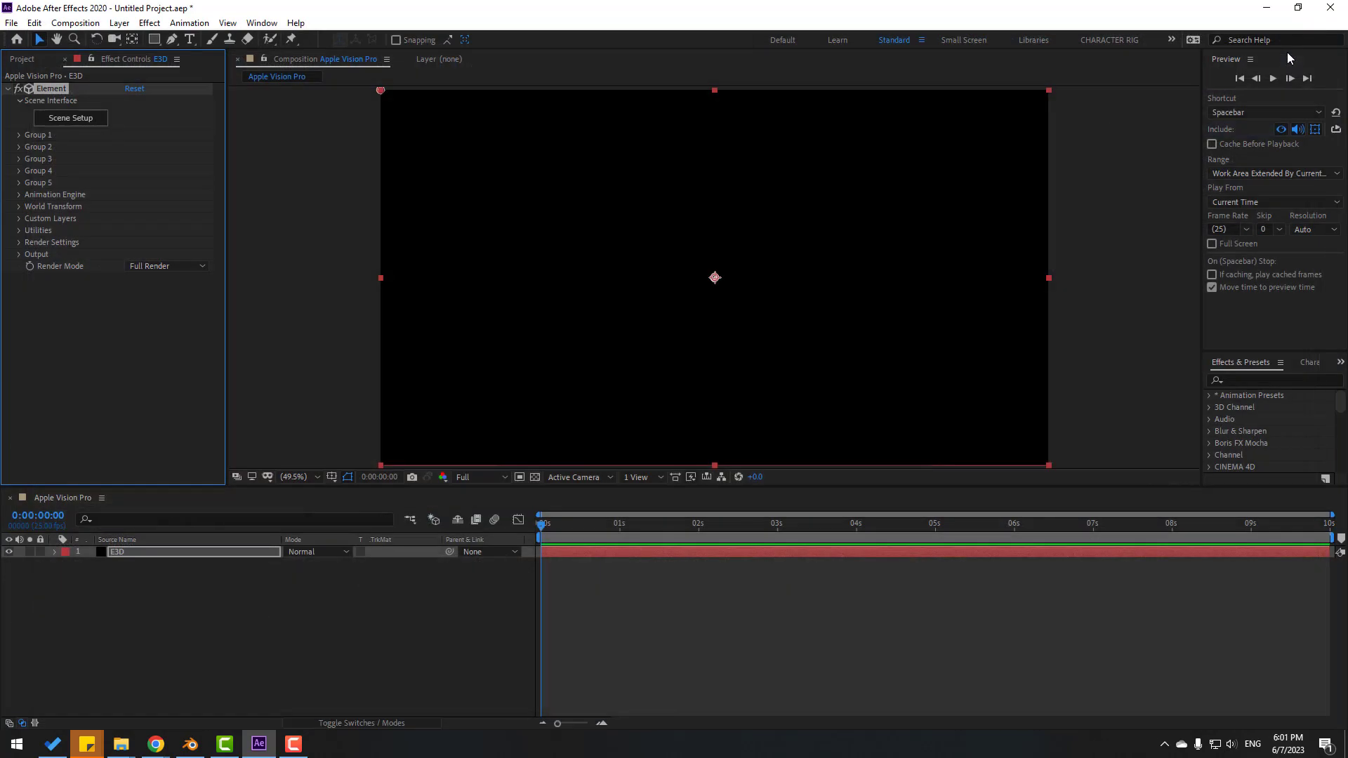
right_click(186, 614)
mouse_move(330, 459)
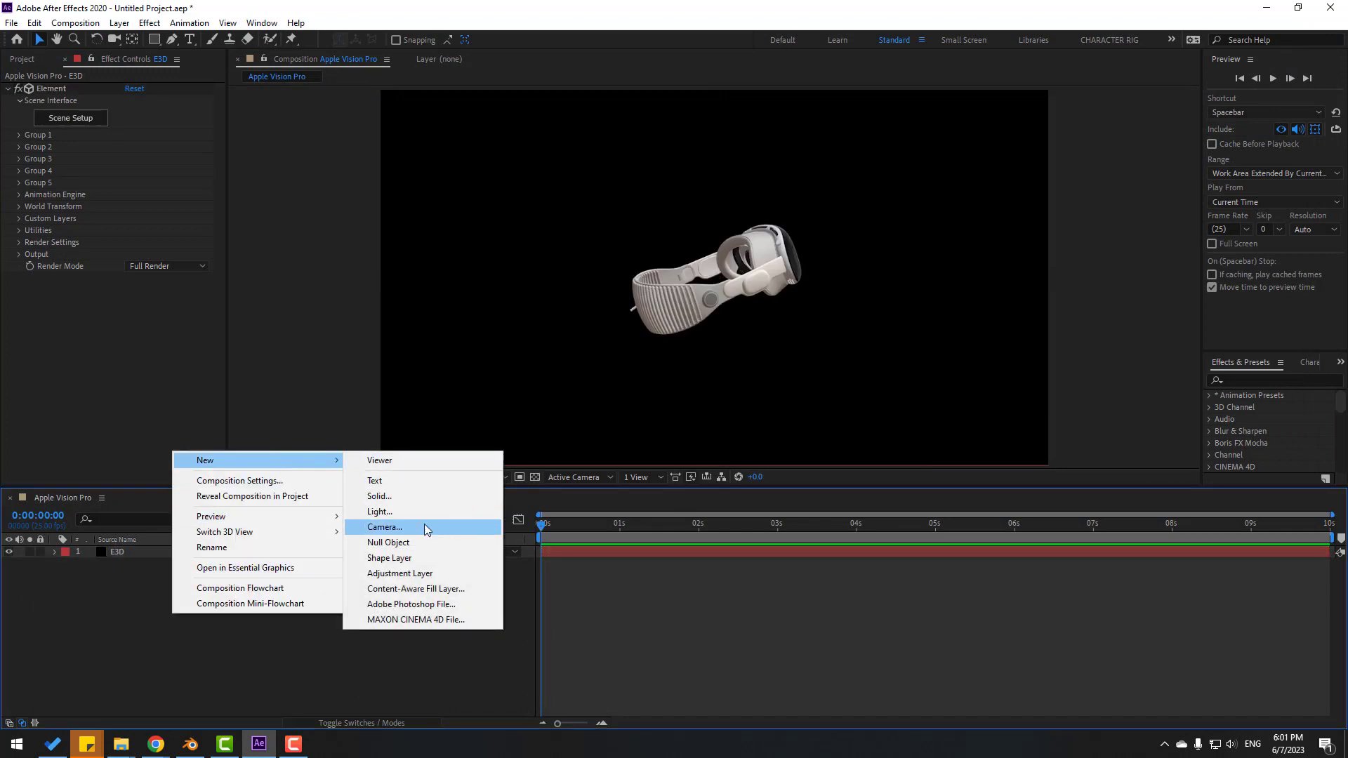
left_click(385, 527)
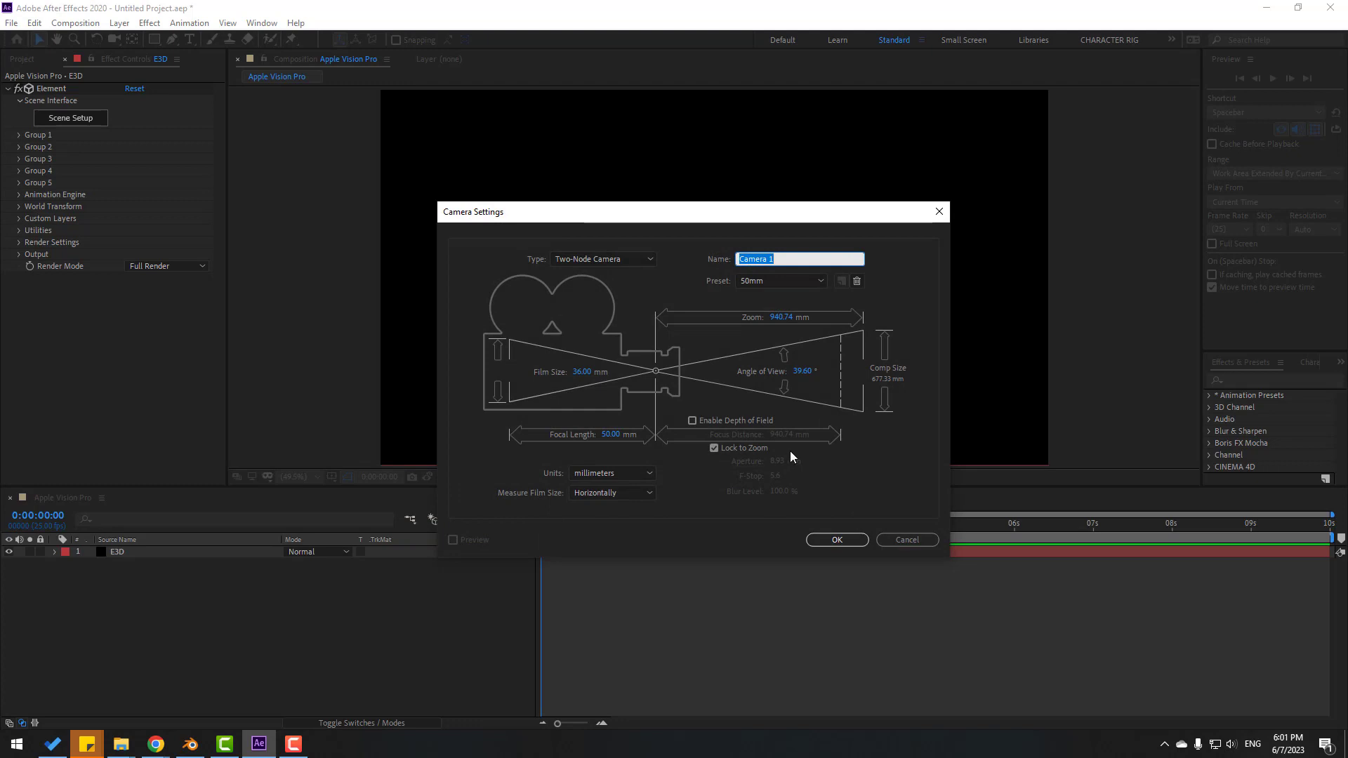
left_click(833, 540)
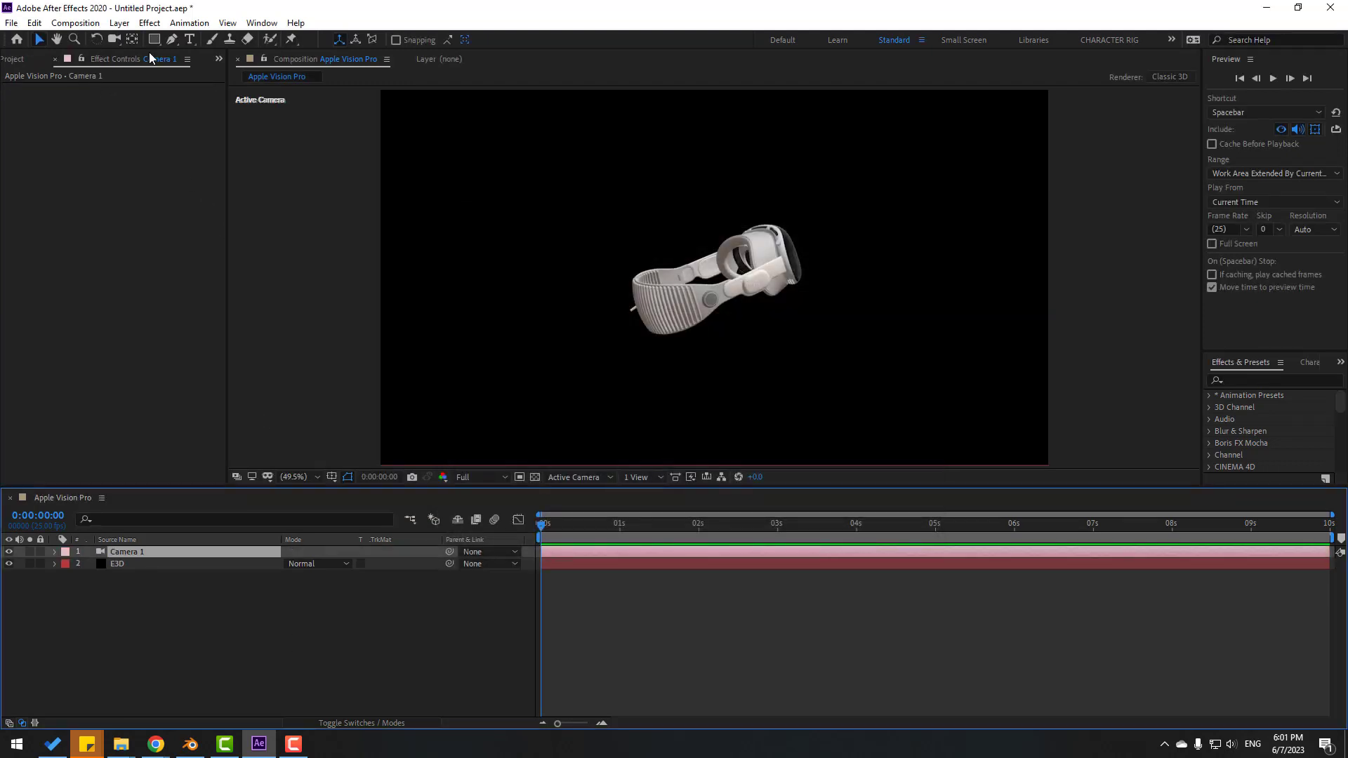
Dolly the camera closer and orbit to a front view showing the headset's visor.
left_click(117, 45)
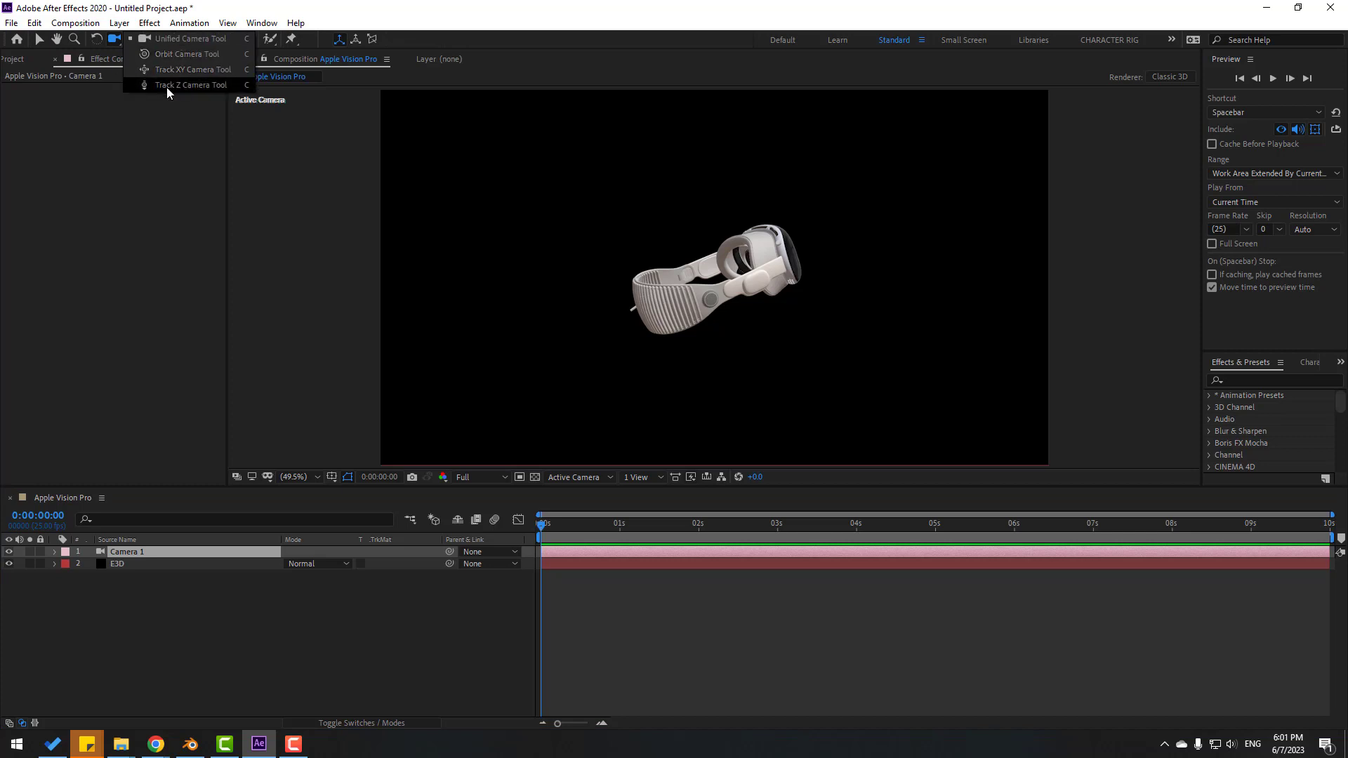
left_click(225, 38)
key("c")
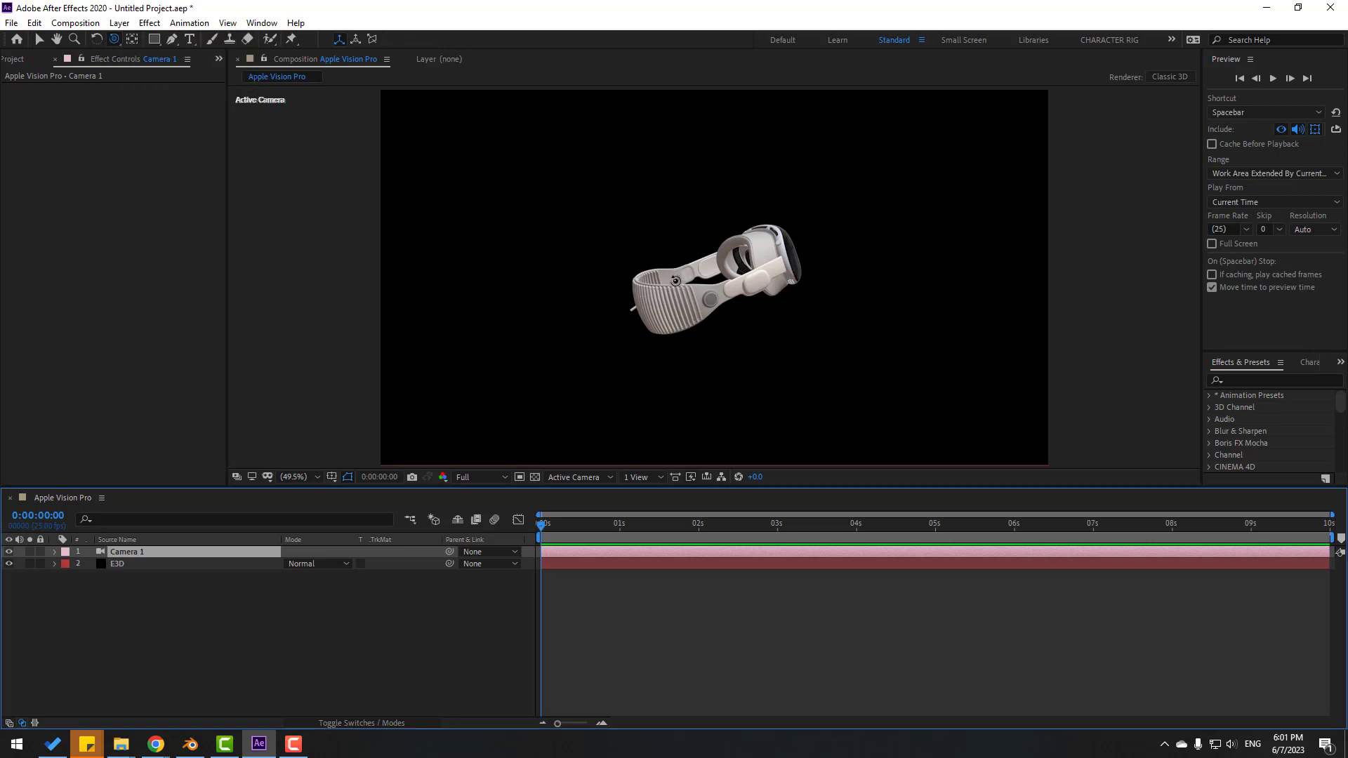
left_click_drag(778, 271, 834, 141)
left_click_drag(837, 233, 796, 251)
Rename the Apple Vision Pro composition to Scene 01.
key("v")
left_click(228, 592)
left_click(13, 60)
left_click(74, 224)
left_click(62, 185)
key("Return")
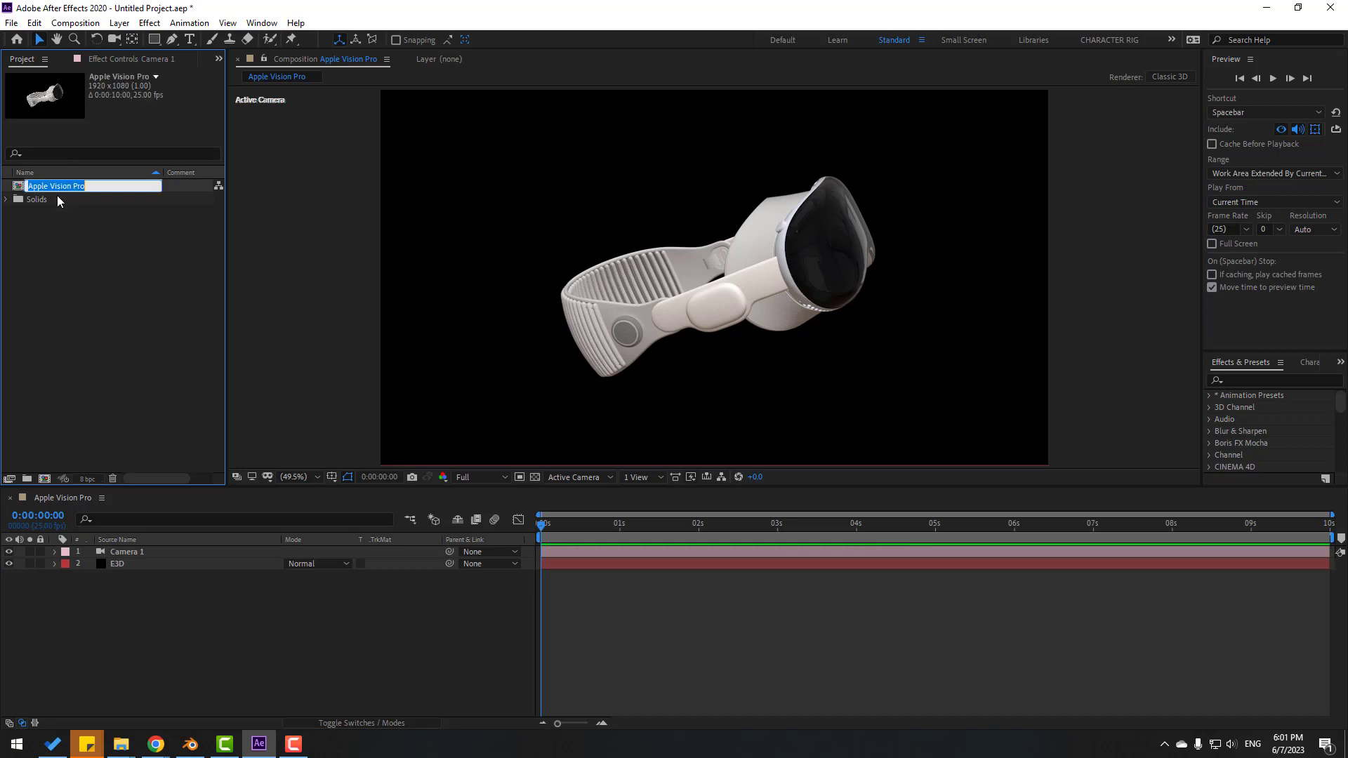
key("Return")
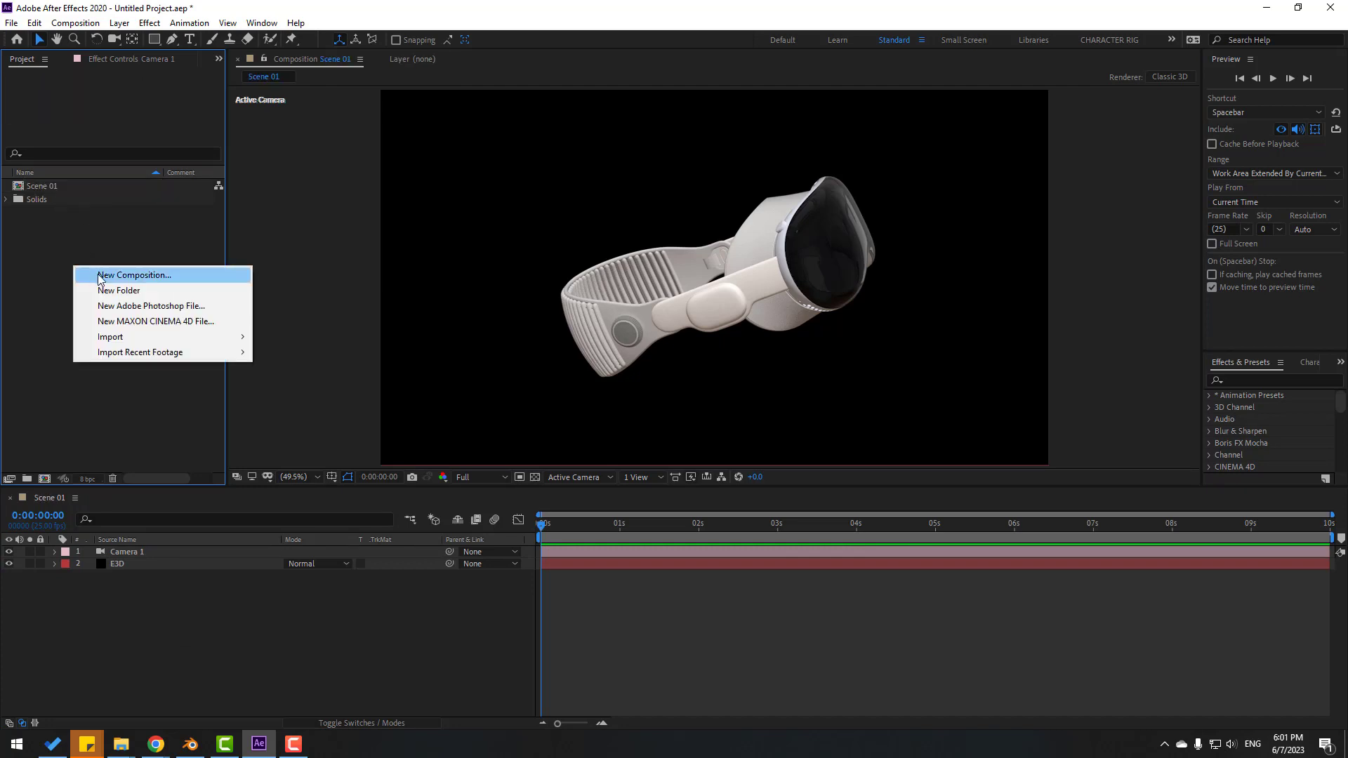
Create a 30-second 1920×1080 composition named Edit, then return to Scene 01.
left_click(94, 277)
type("Edit")
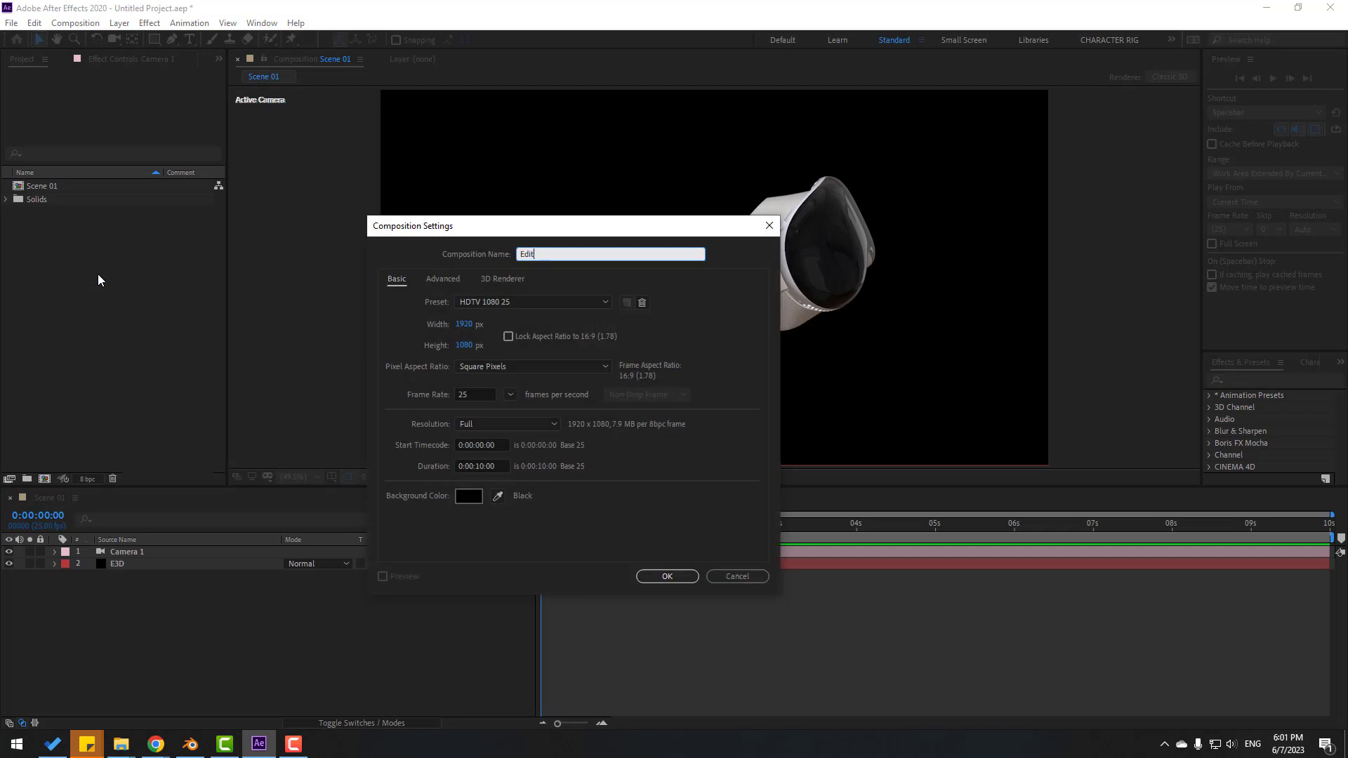
left_click(480, 466)
key("BackSpace")
type("3")
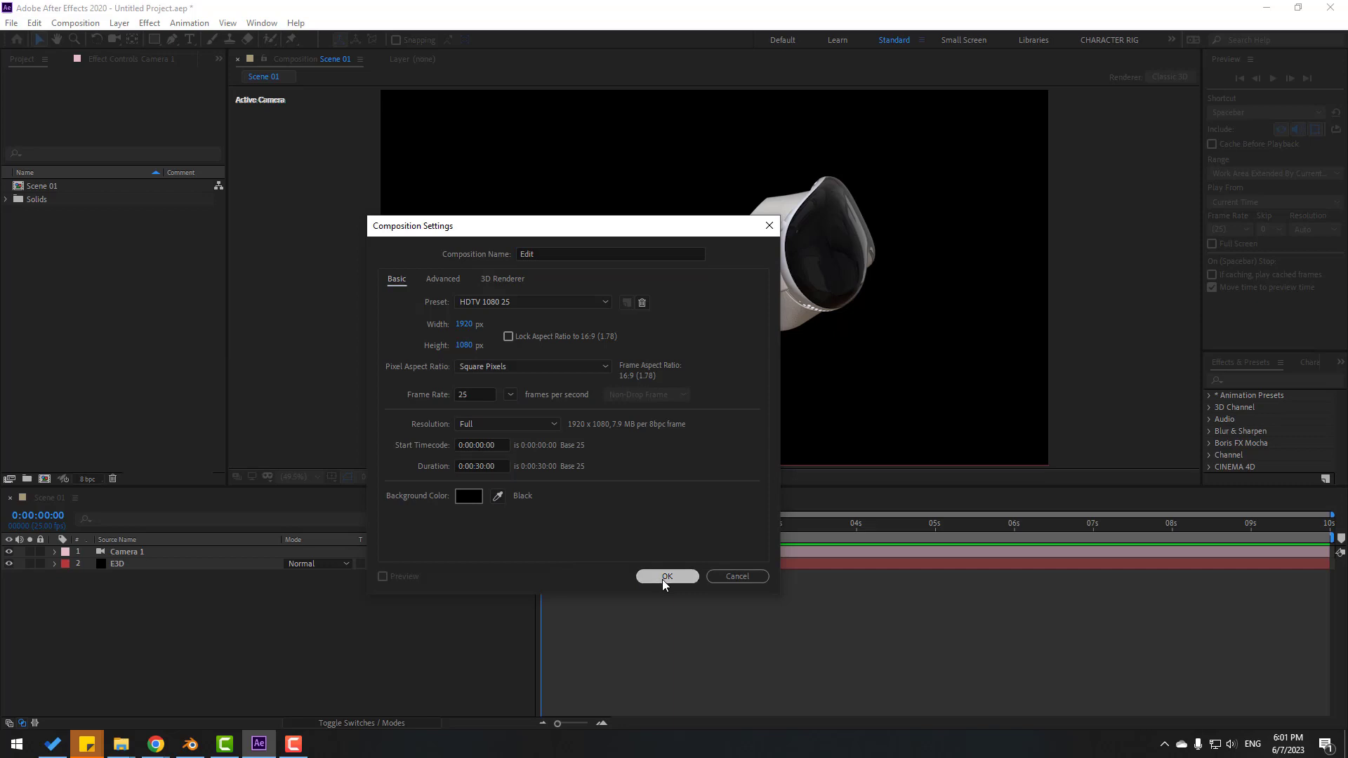
left_click(663, 577)
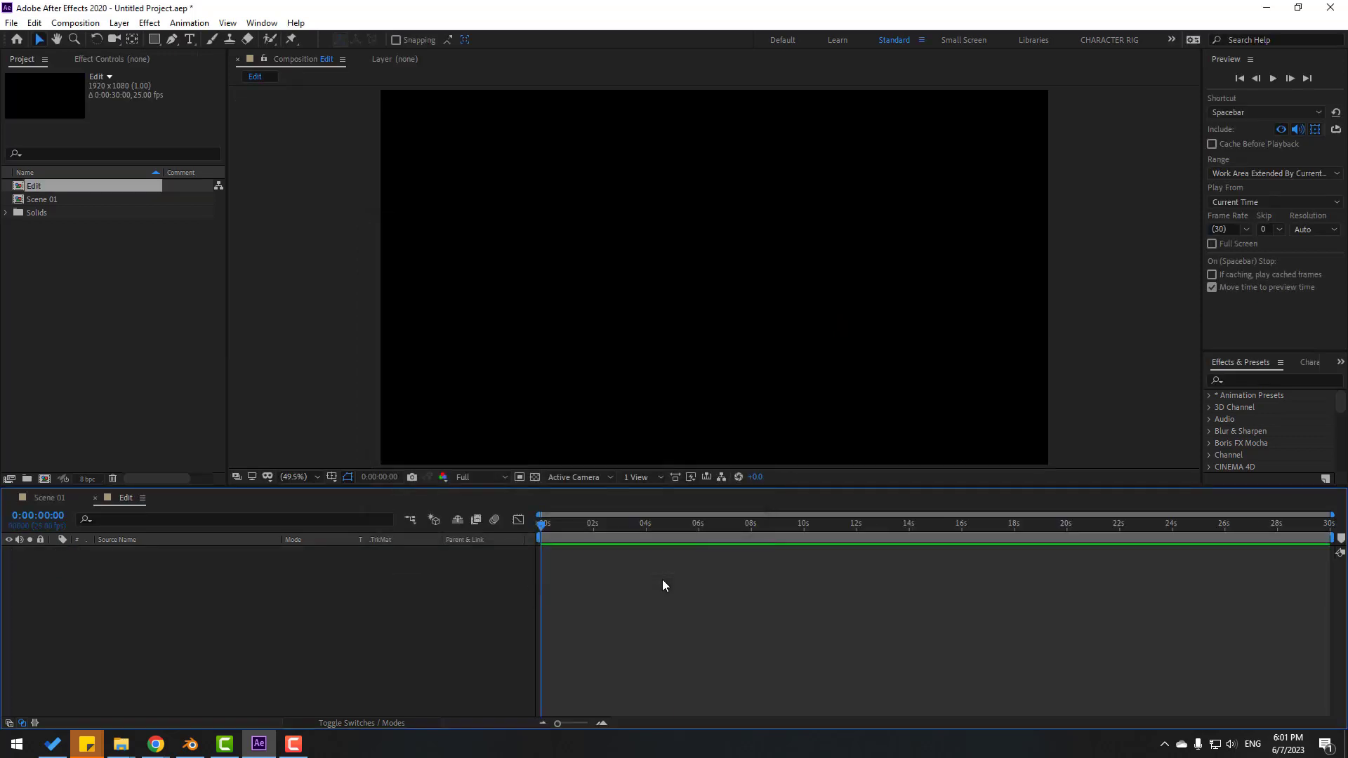
left_click(52, 501)
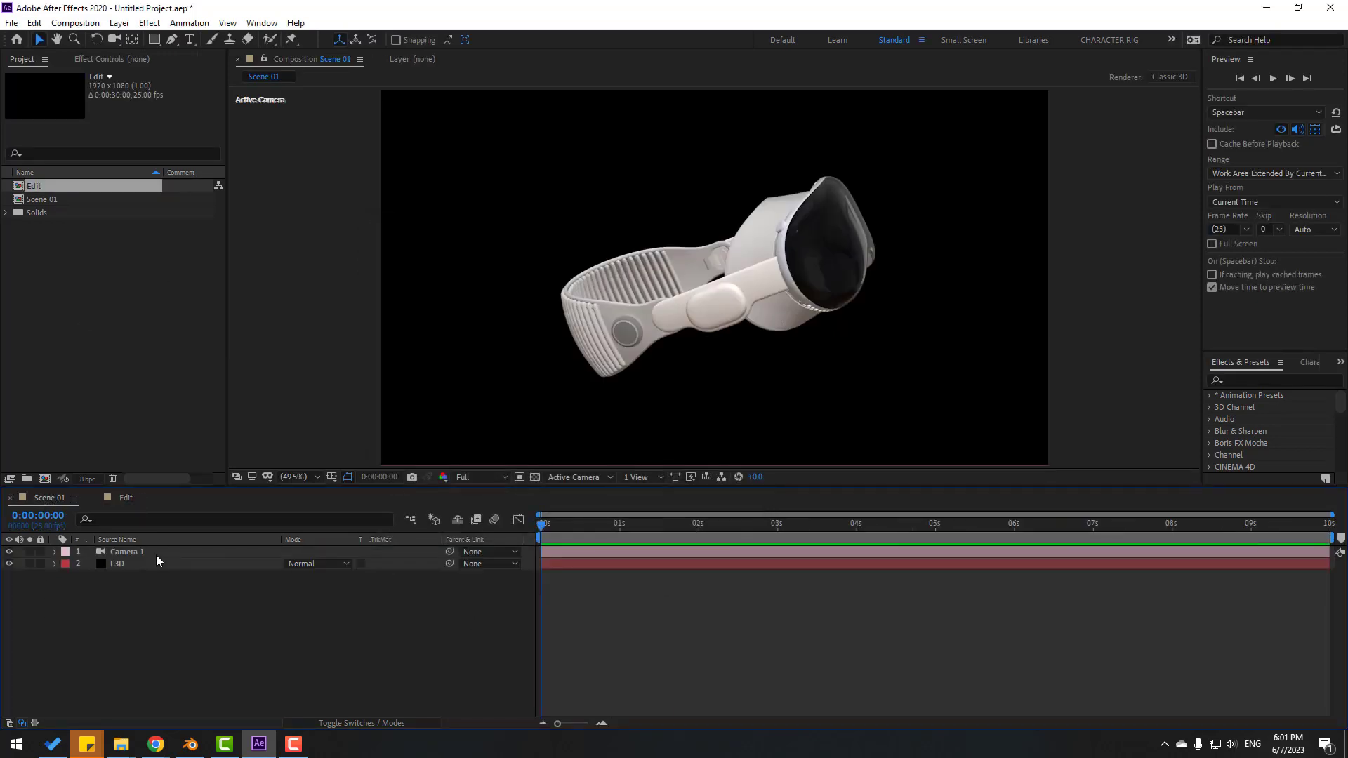
Enable ambient occlusion in E3D's Element render settings with SSAO intensity 10.
left_click(123, 567)
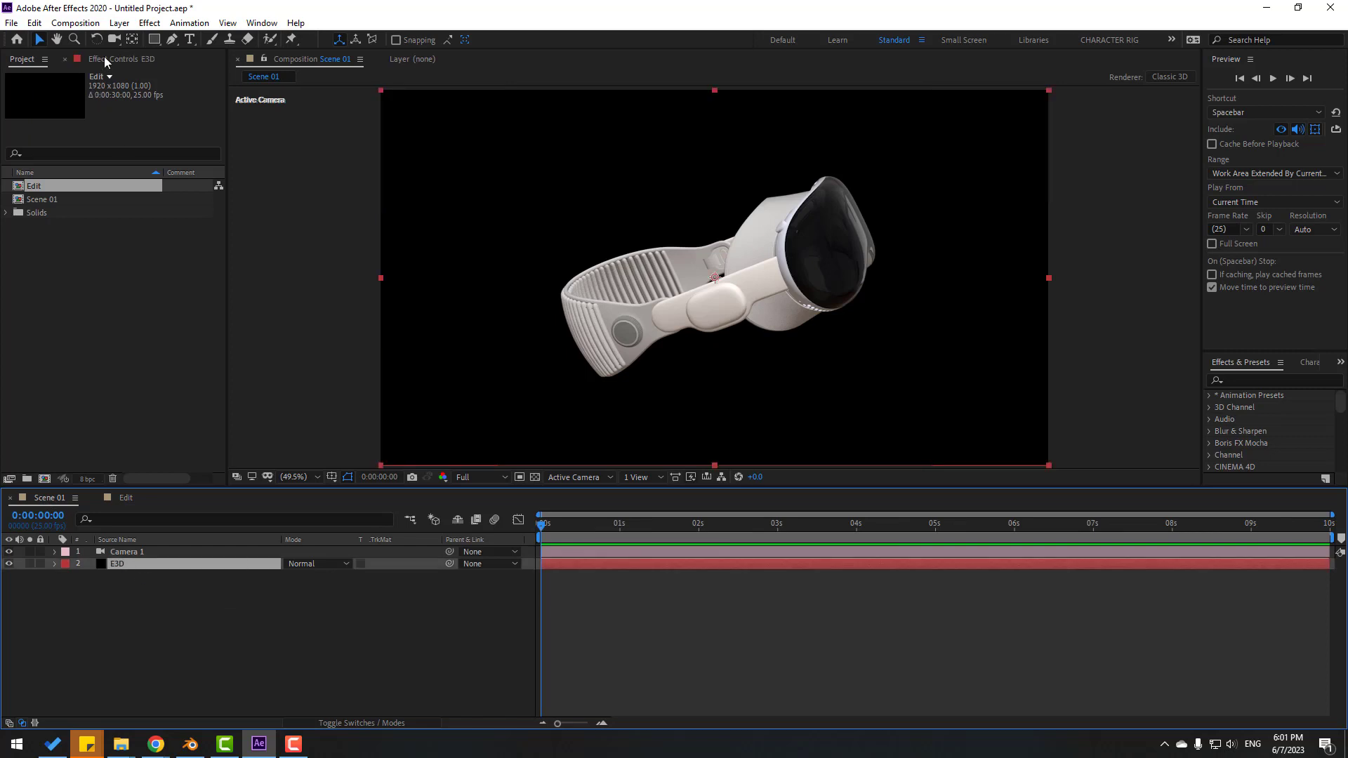
left_click(105, 60)
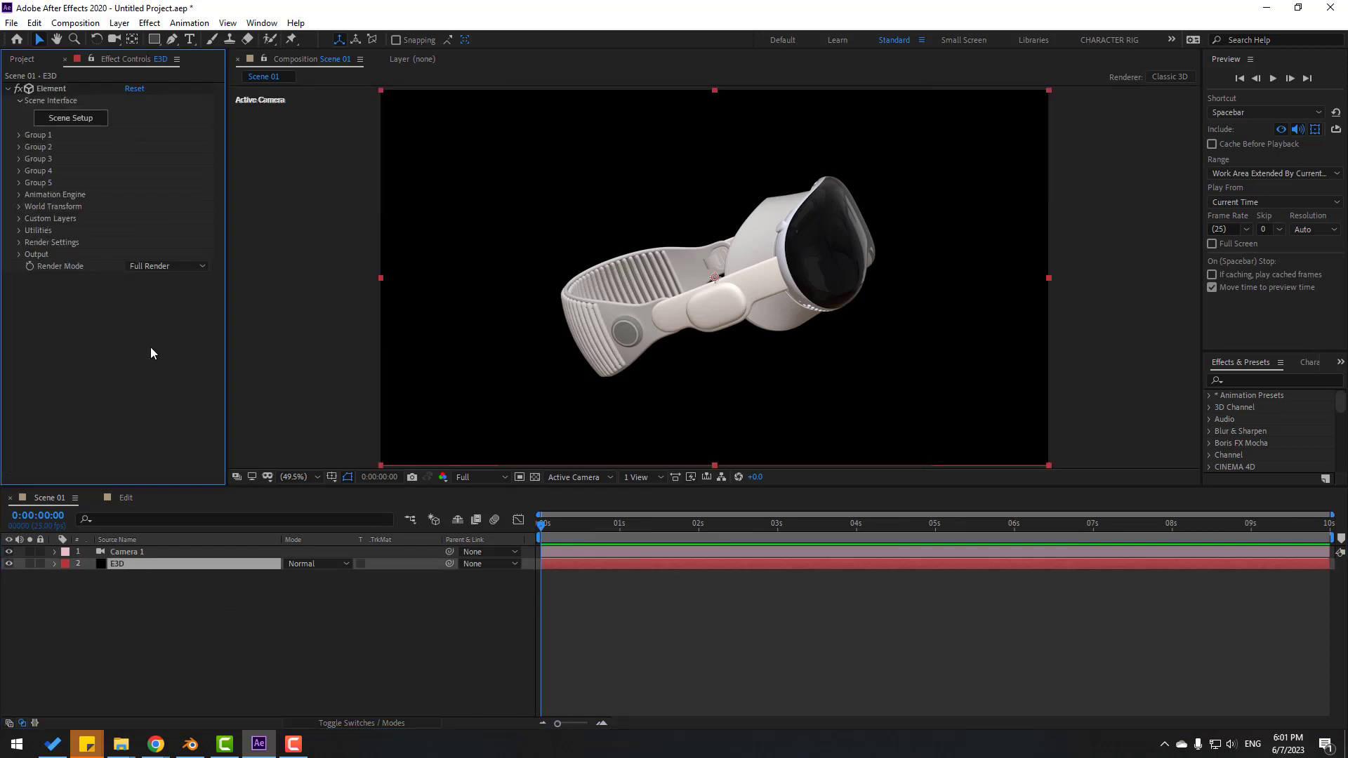
left_click(20, 242)
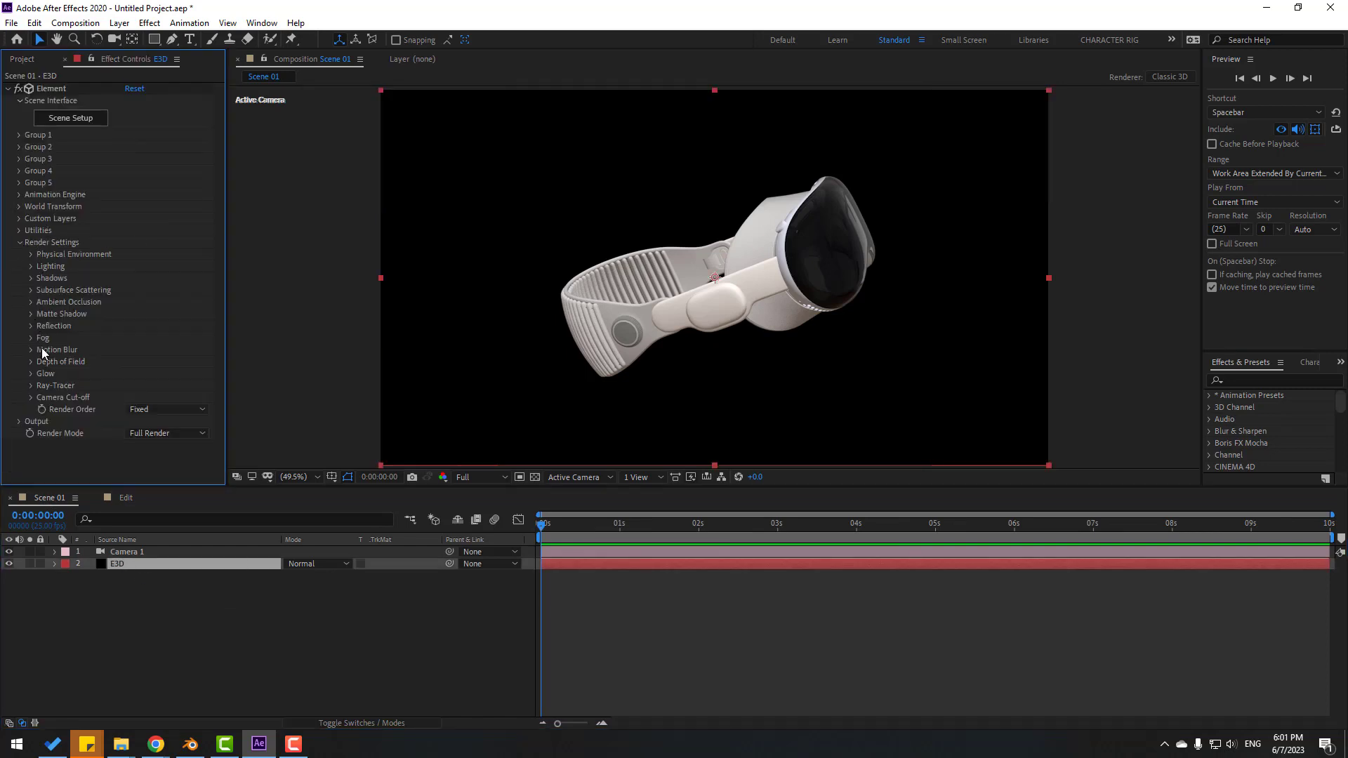
left_click(30, 302)
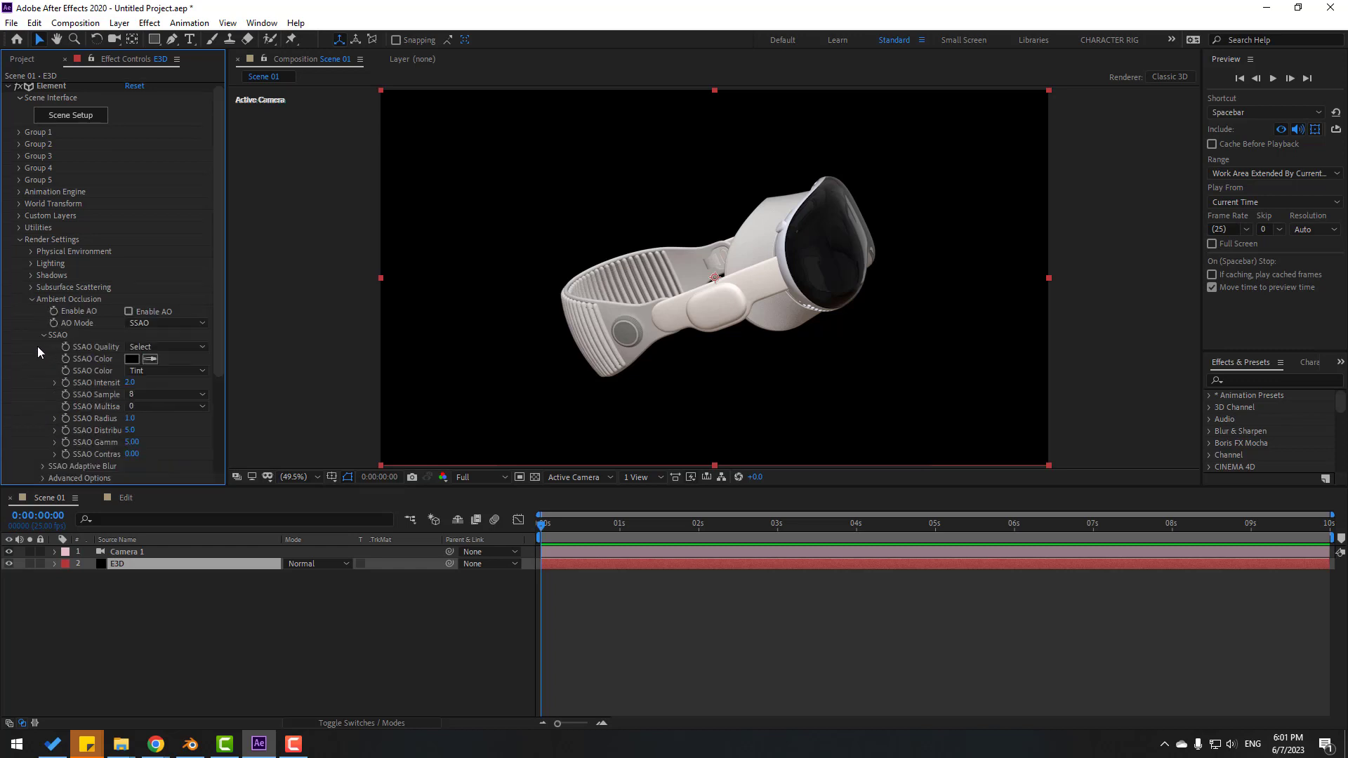
left_click(129, 312)
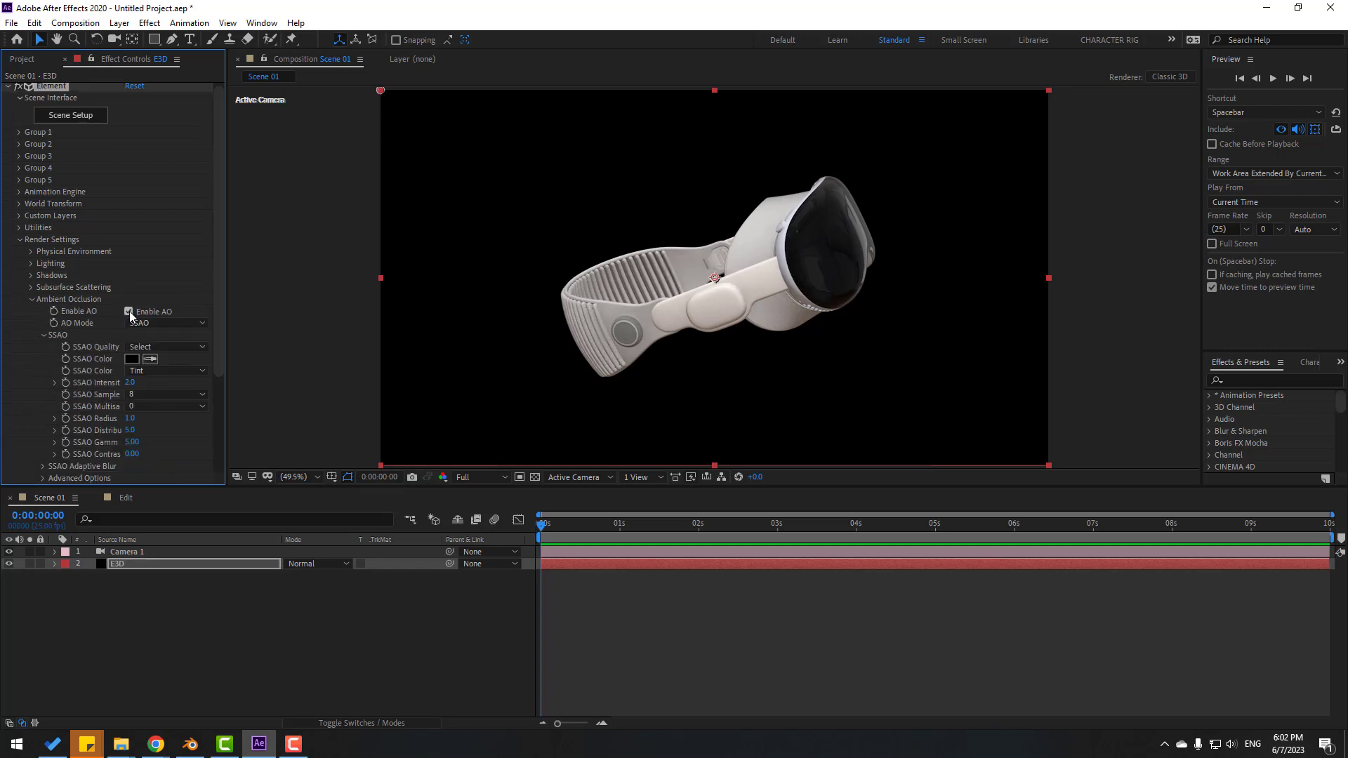
left_click(127, 383)
type("10")
key("Return")
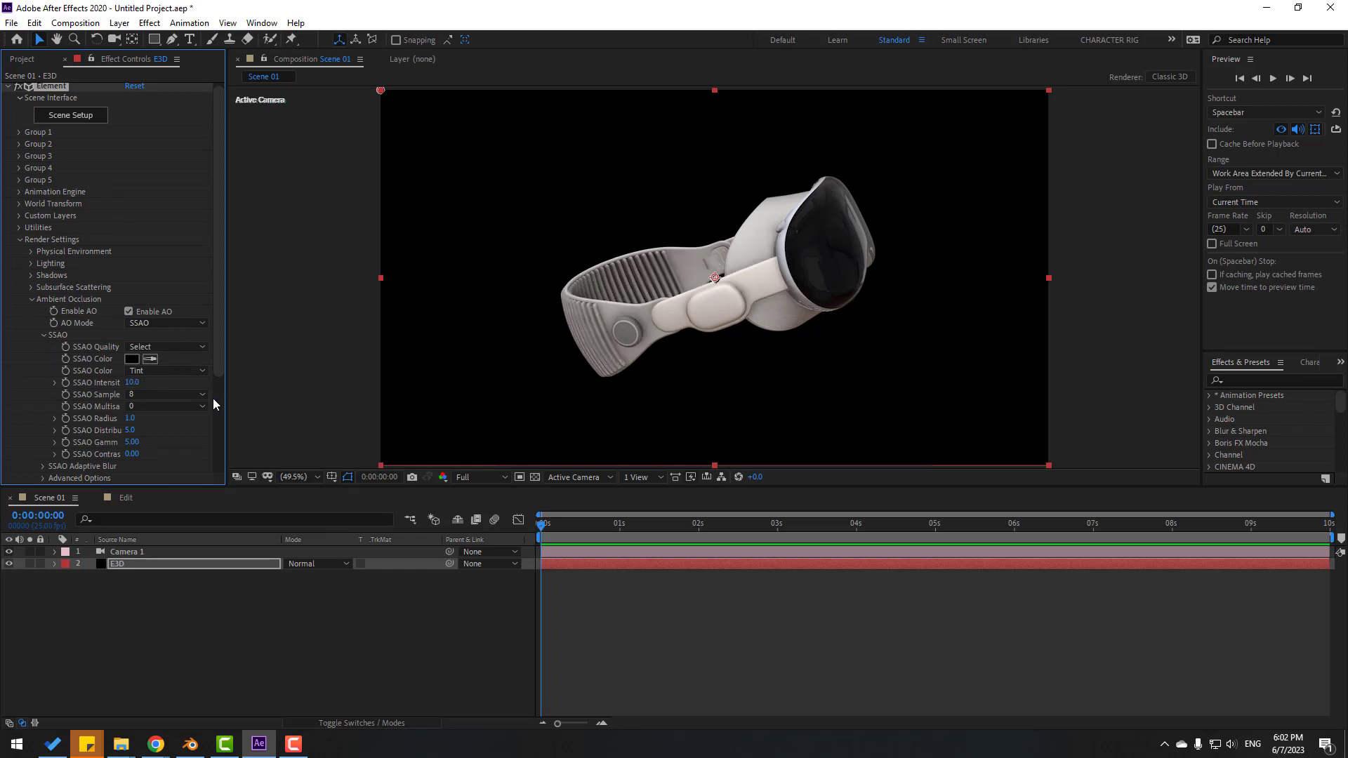
left_click(31, 300)
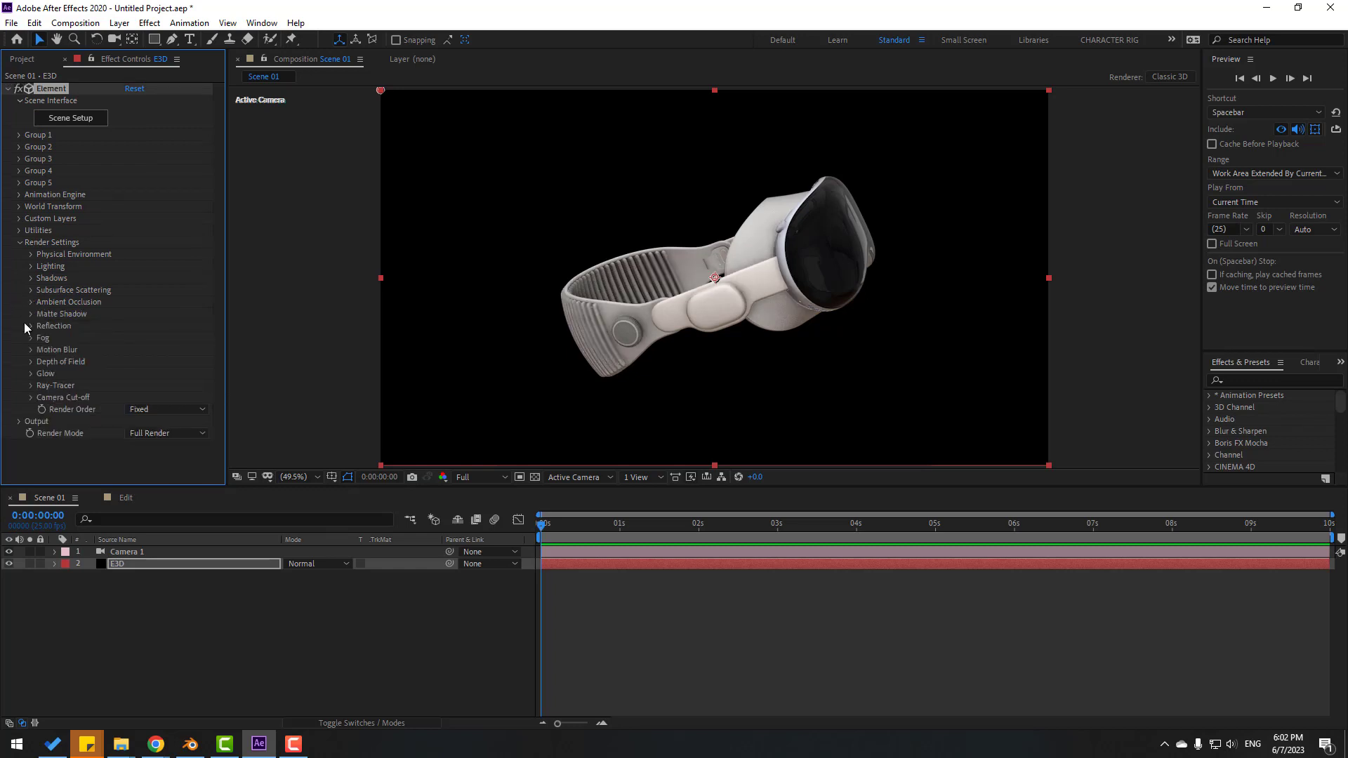
Add the Cinema lighting preset to Element's lighting.
left_click(31, 266)
left_click(160, 302)
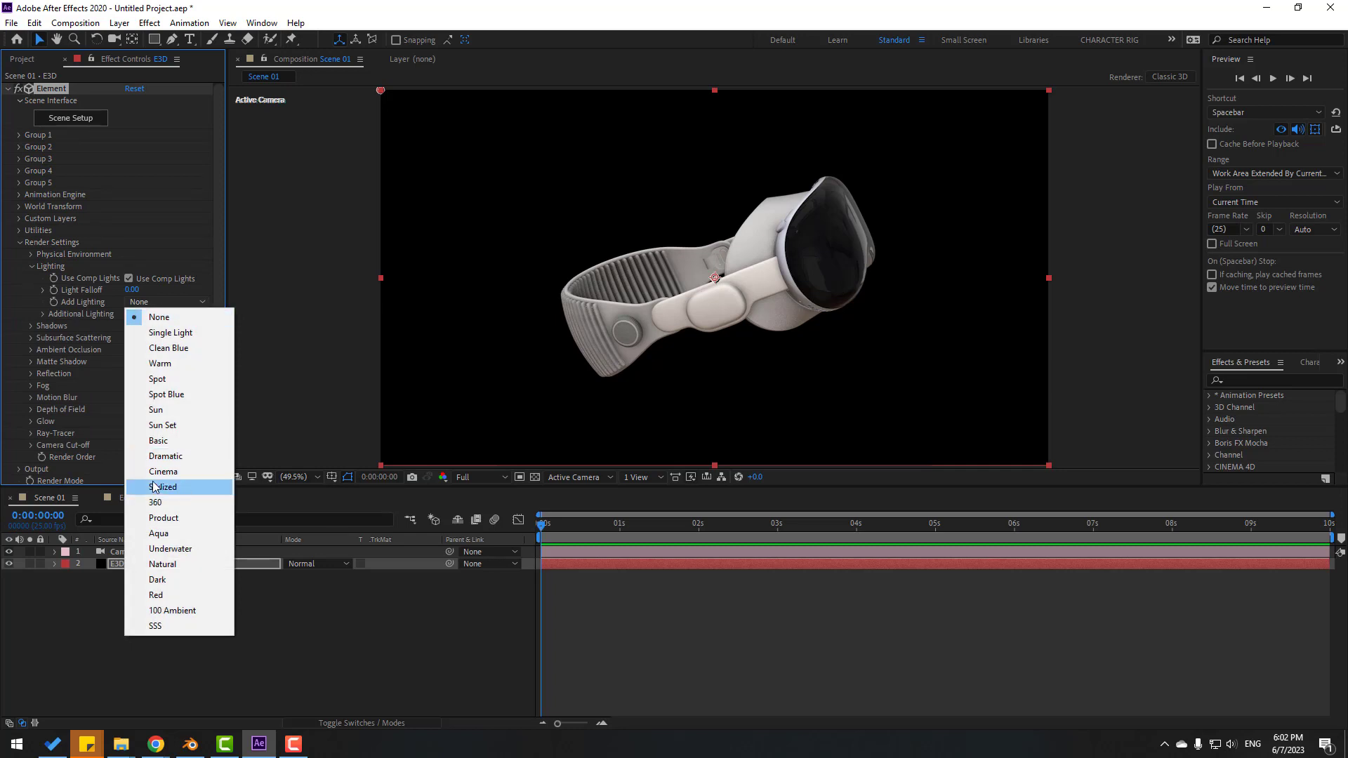
left_click(162, 472)
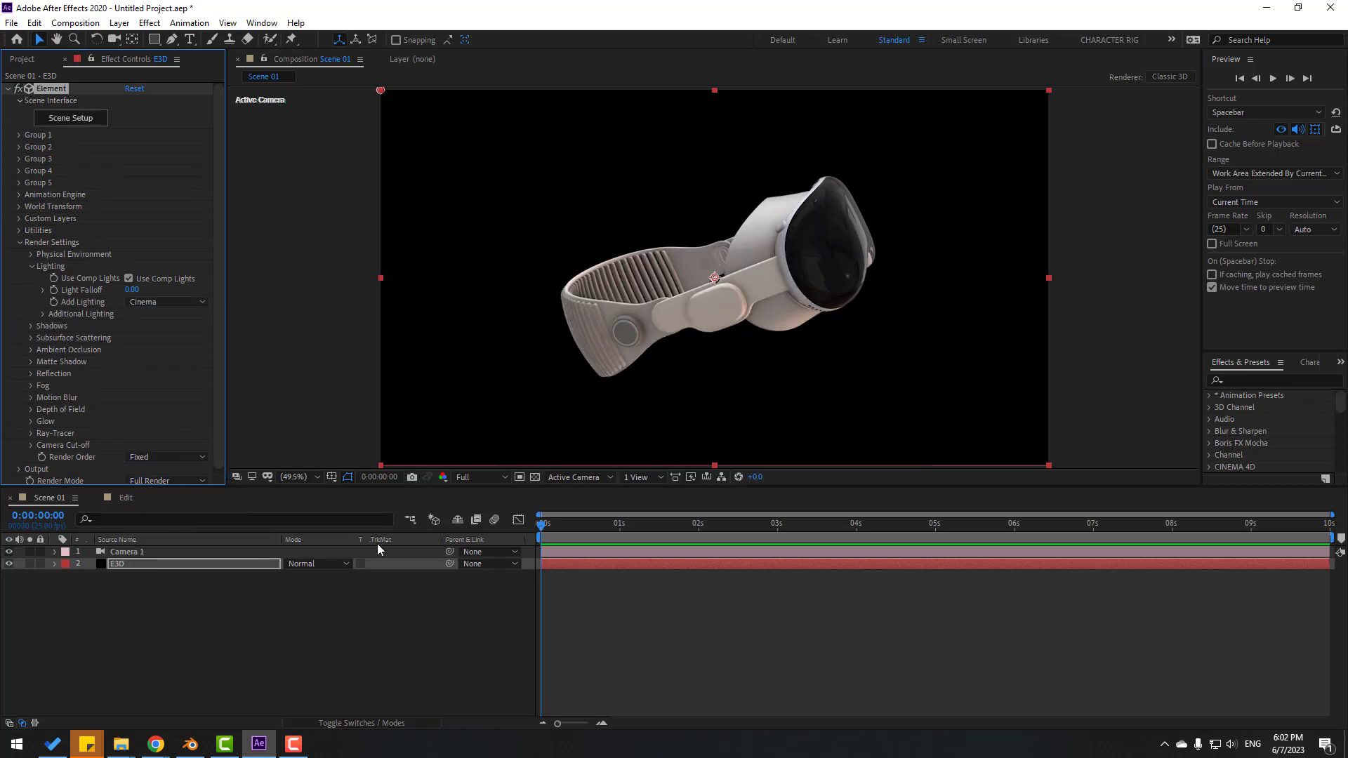
left_click(124, 566)
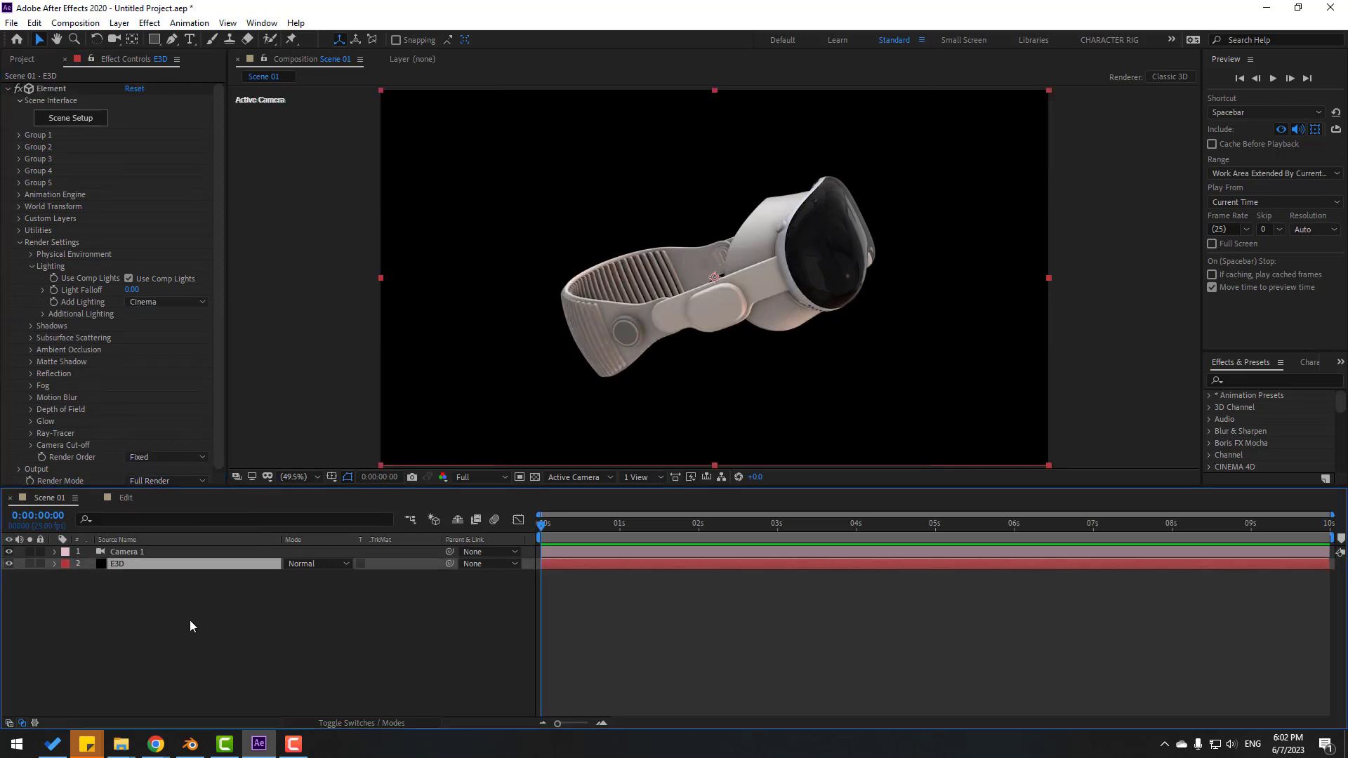
left_click(184, 624)
Create a solid named BG and place it below the E3D layer.
right_click(154, 627)
mouse_move(183, 461)
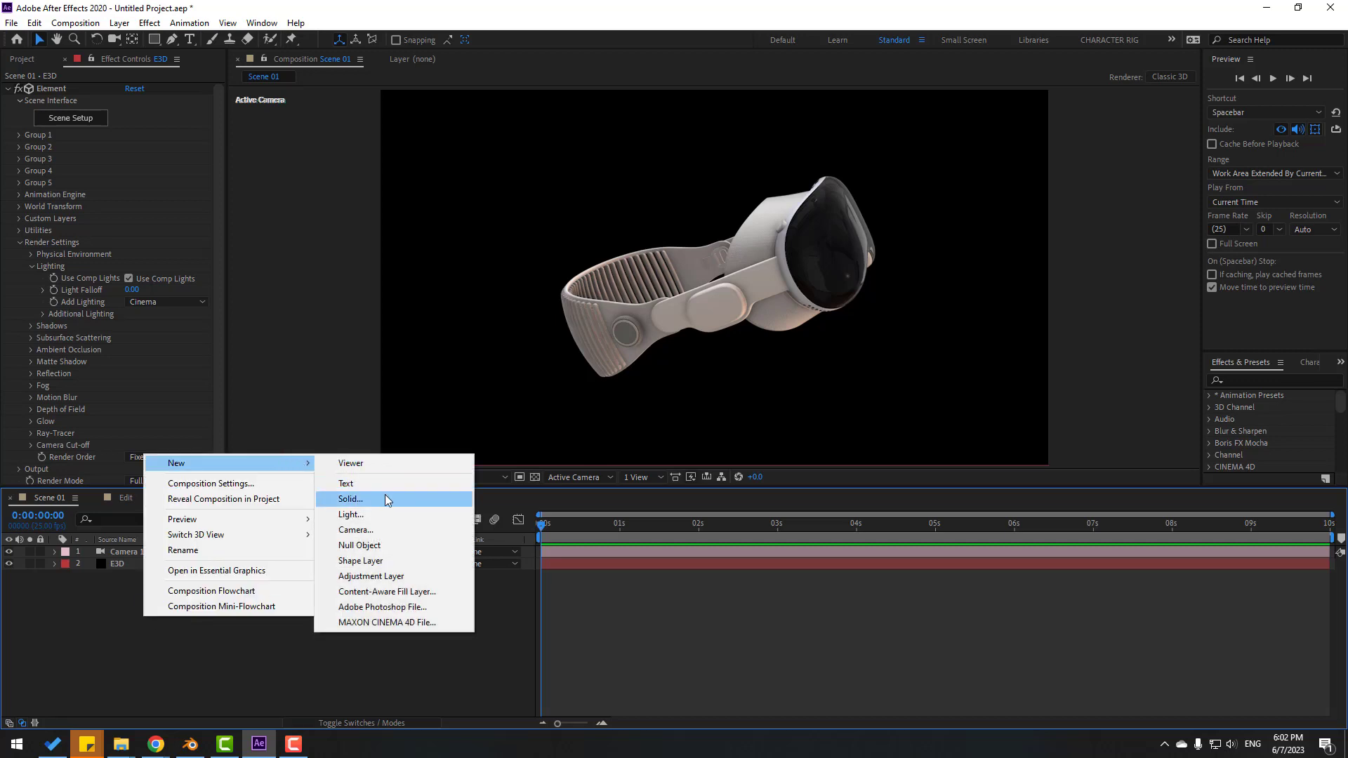
left_click(380, 499)
type("BG")
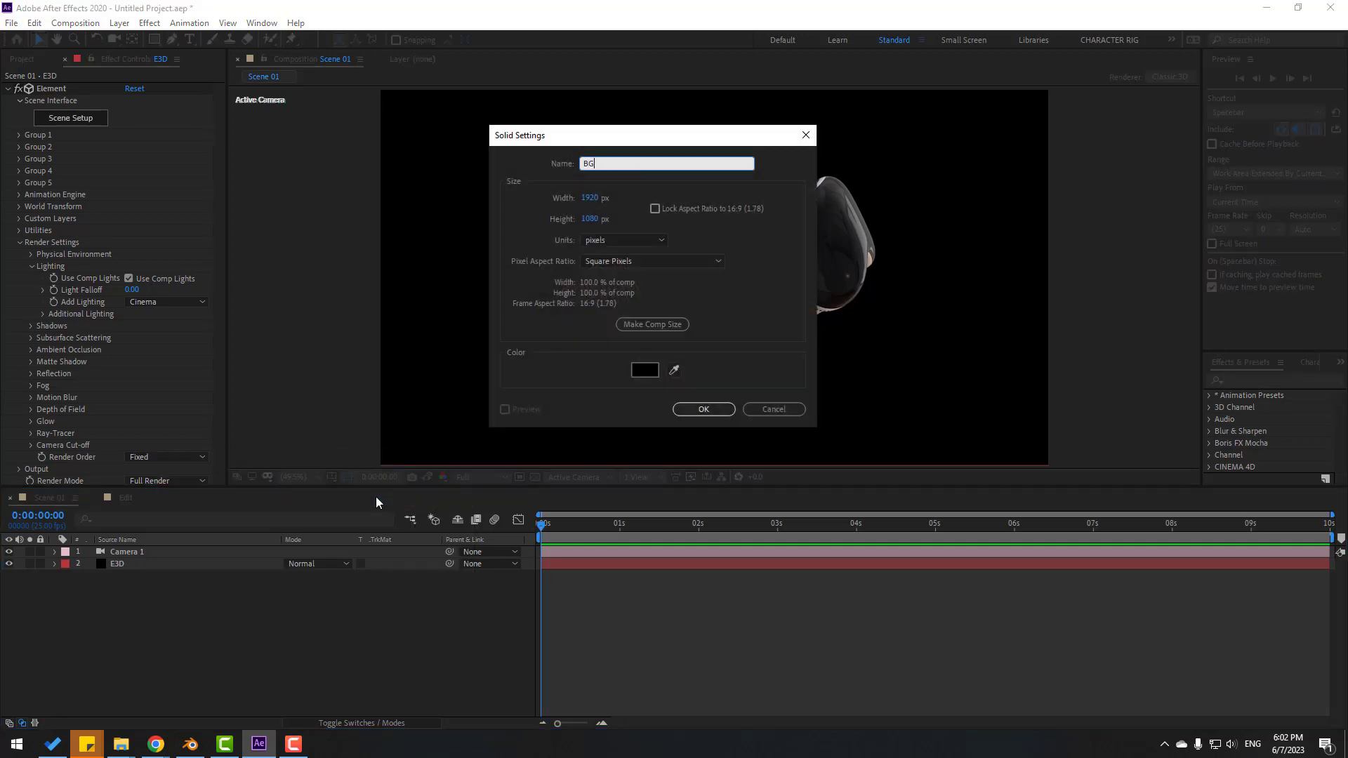
left_click(703, 409)
left_click_drag(153, 562, 200, 613)
Apply Gradient Ramp to the BG layer and set it to Radial Ramp.
left_click(1250, 60)
left_click(1265, 74)
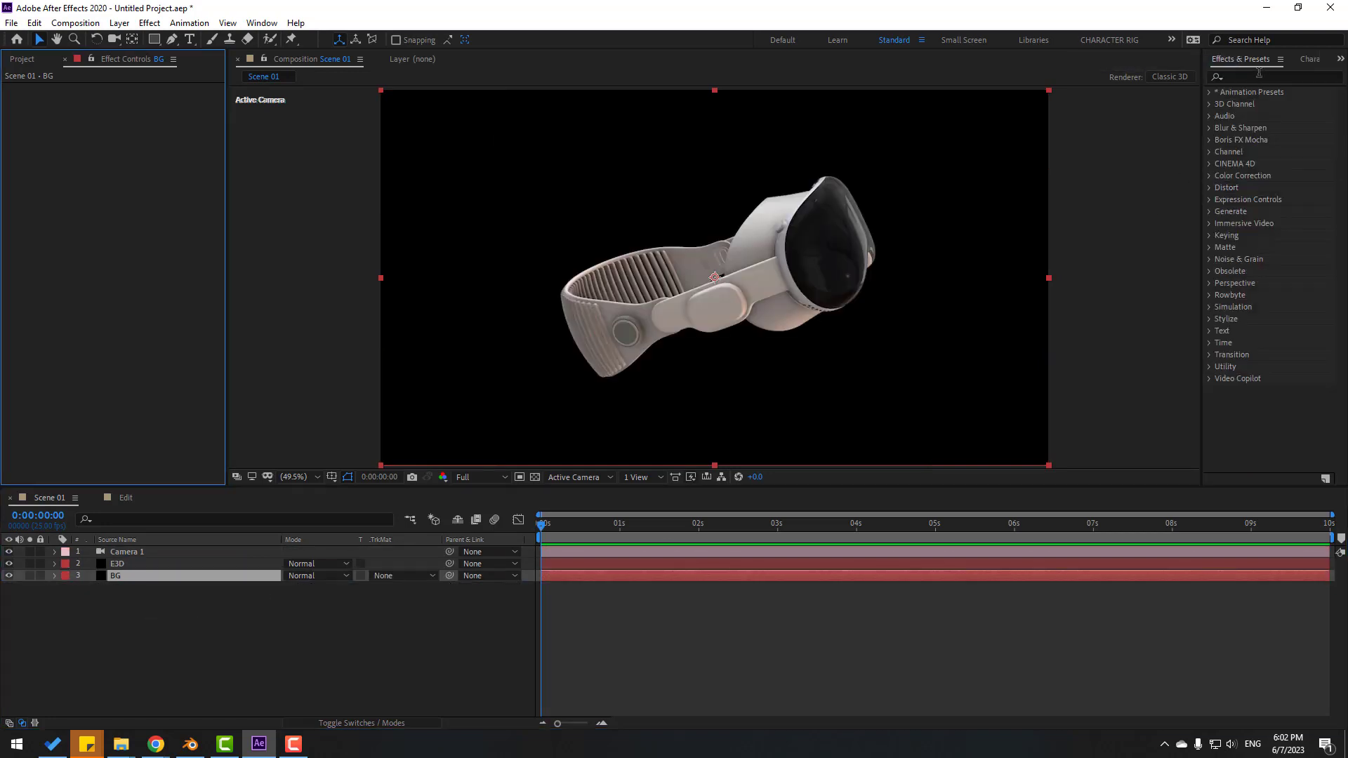
left_click(1257, 75)
type("gradi")
left_click_drag(1274, 153, 124, 576)
left_click(150, 148)
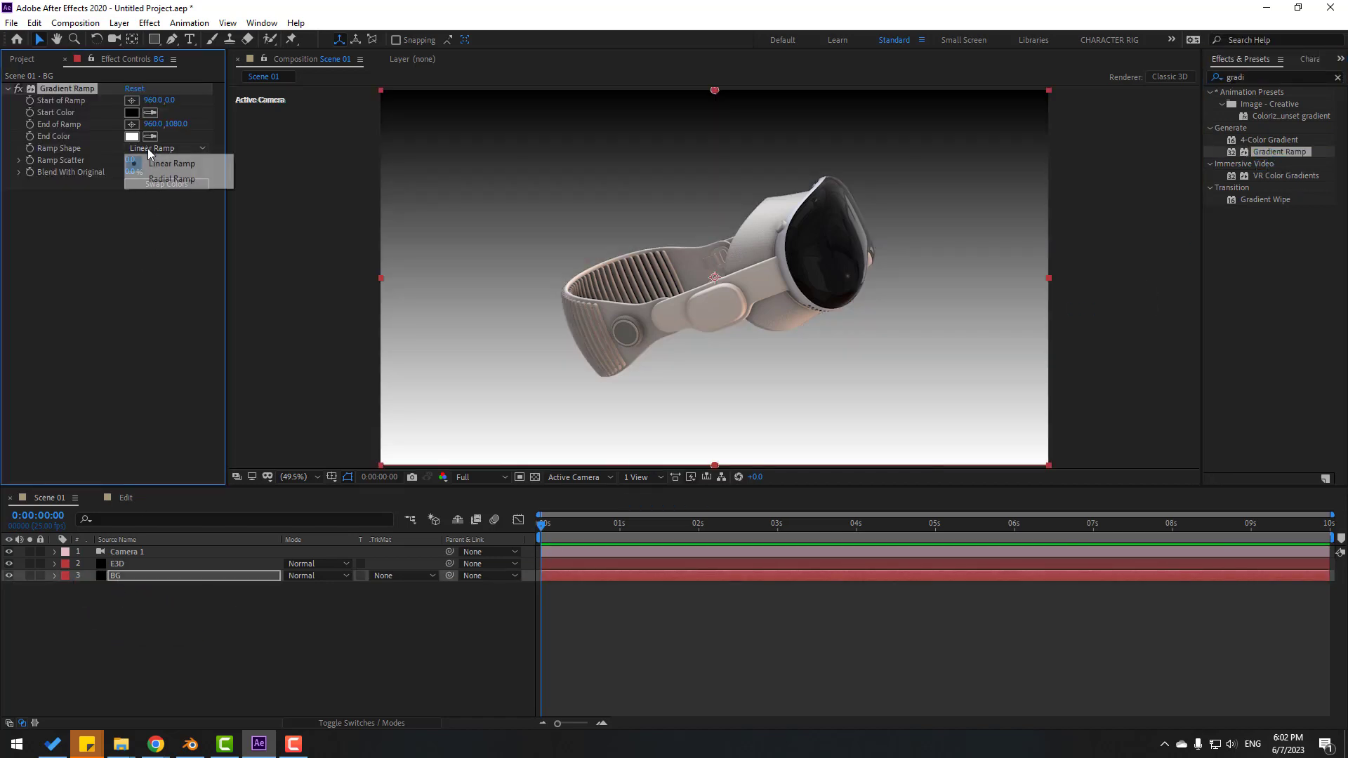
left_click(173, 179)
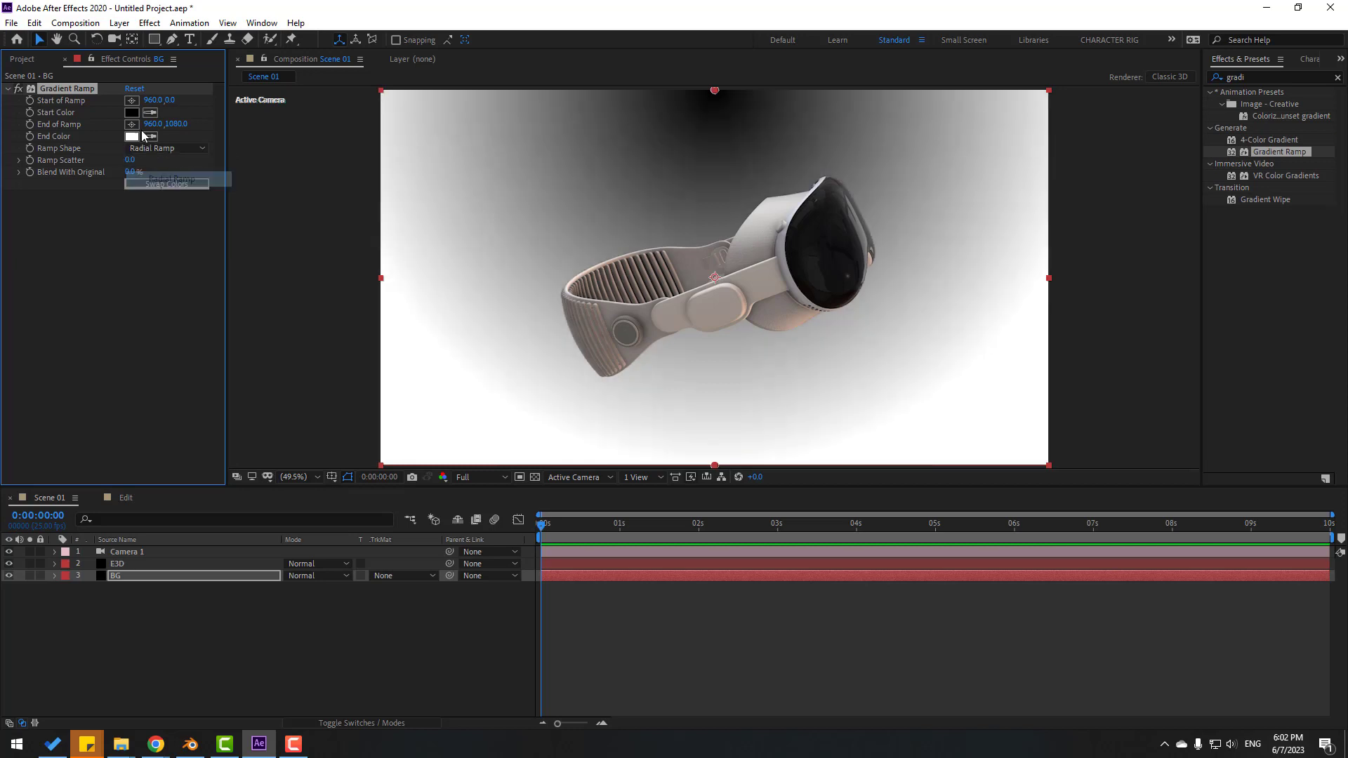
Give the ramp dark navy and very dark blue-green colours, then swap them.
left_click(131, 137)
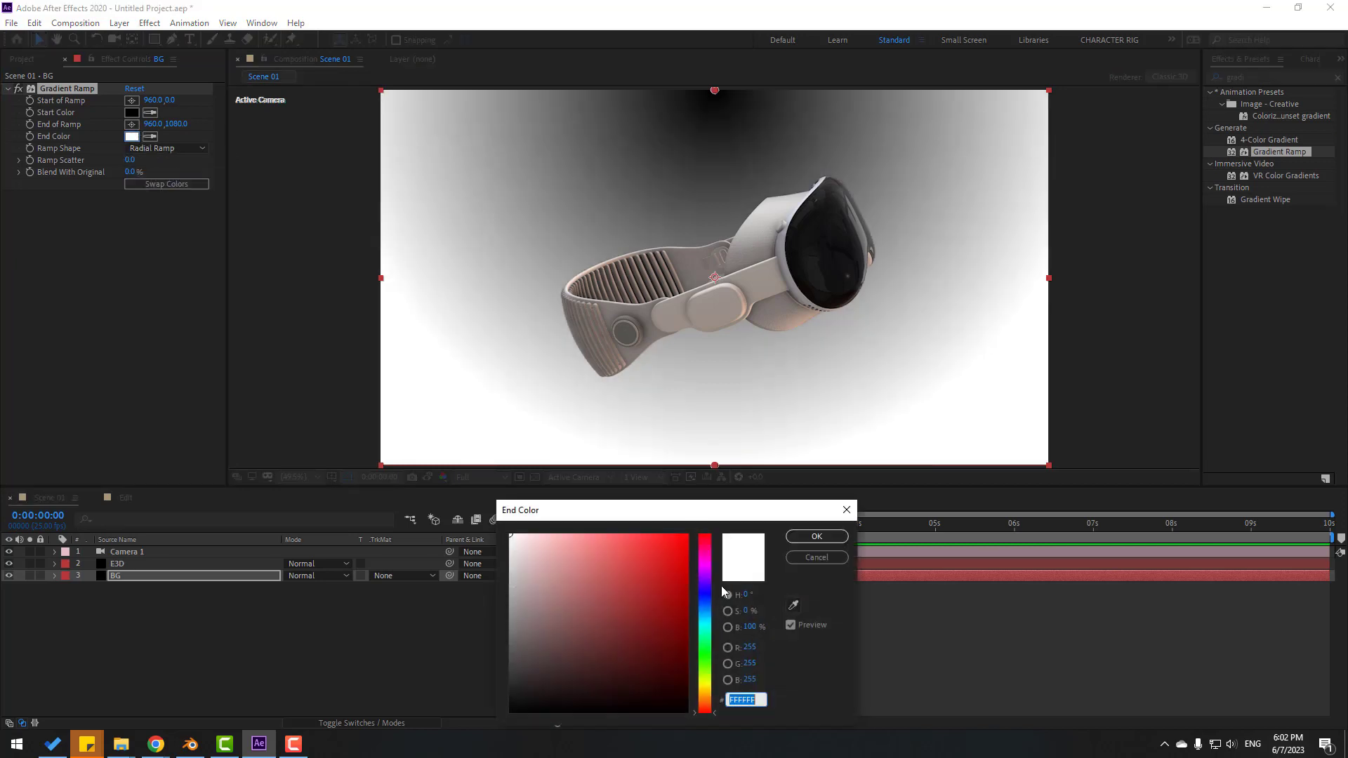
left_click(704, 604)
left_click_drag(668, 656, 687, 669)
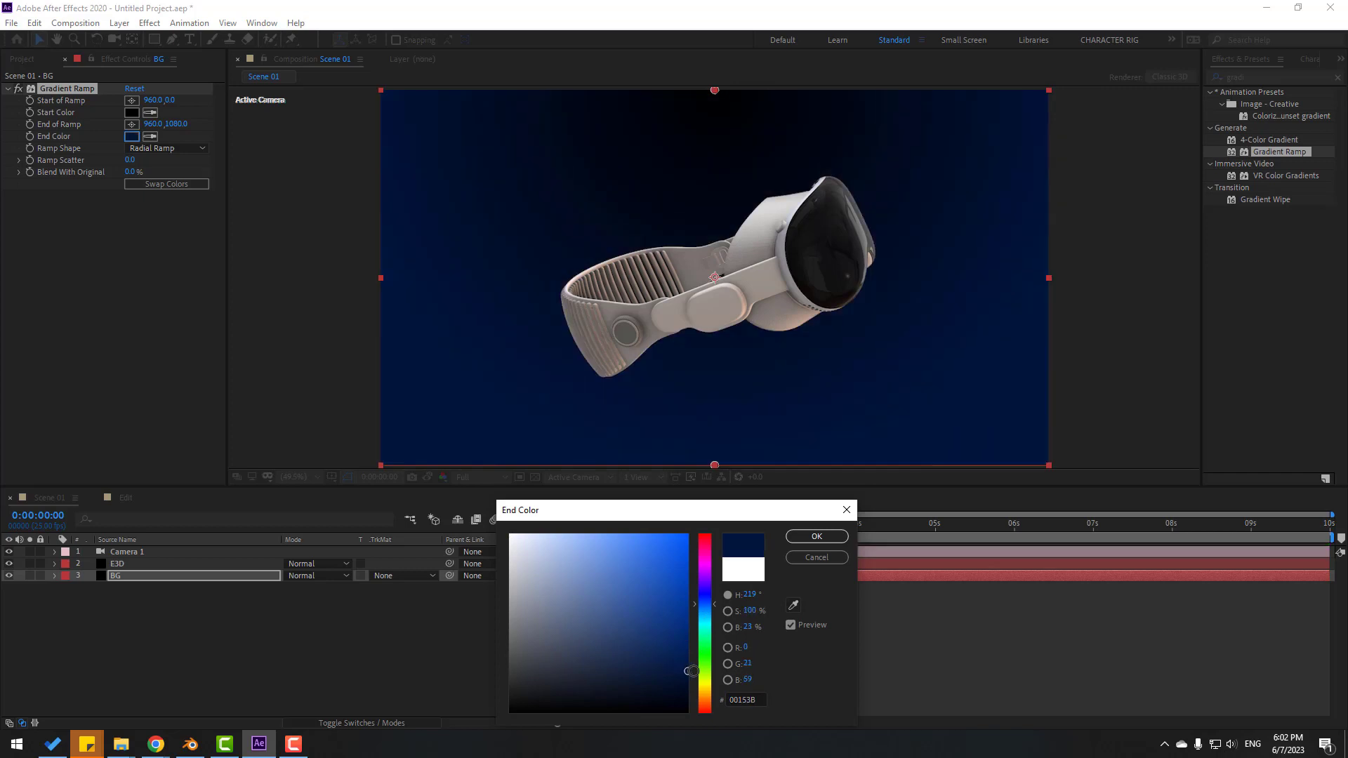
left_click(816, 537)
left_click(131, 112)
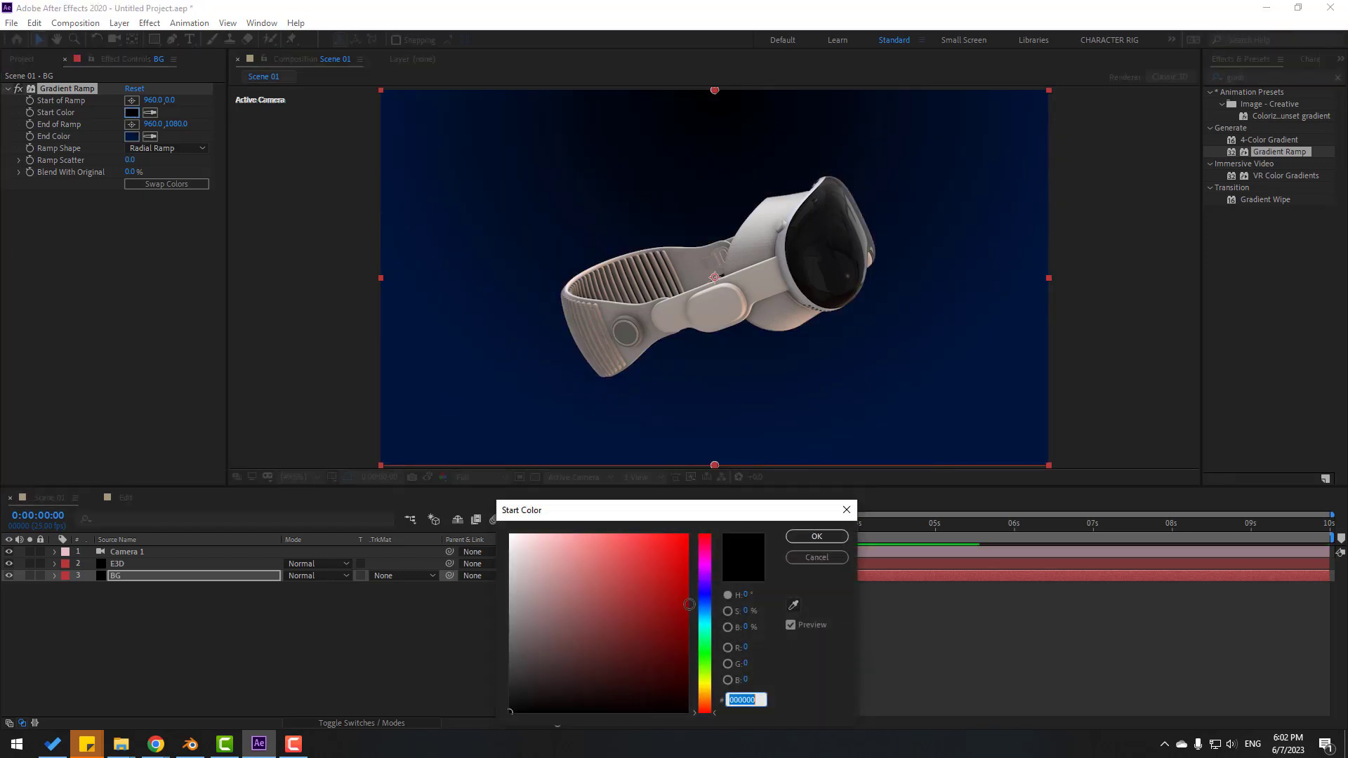
type("04181F")
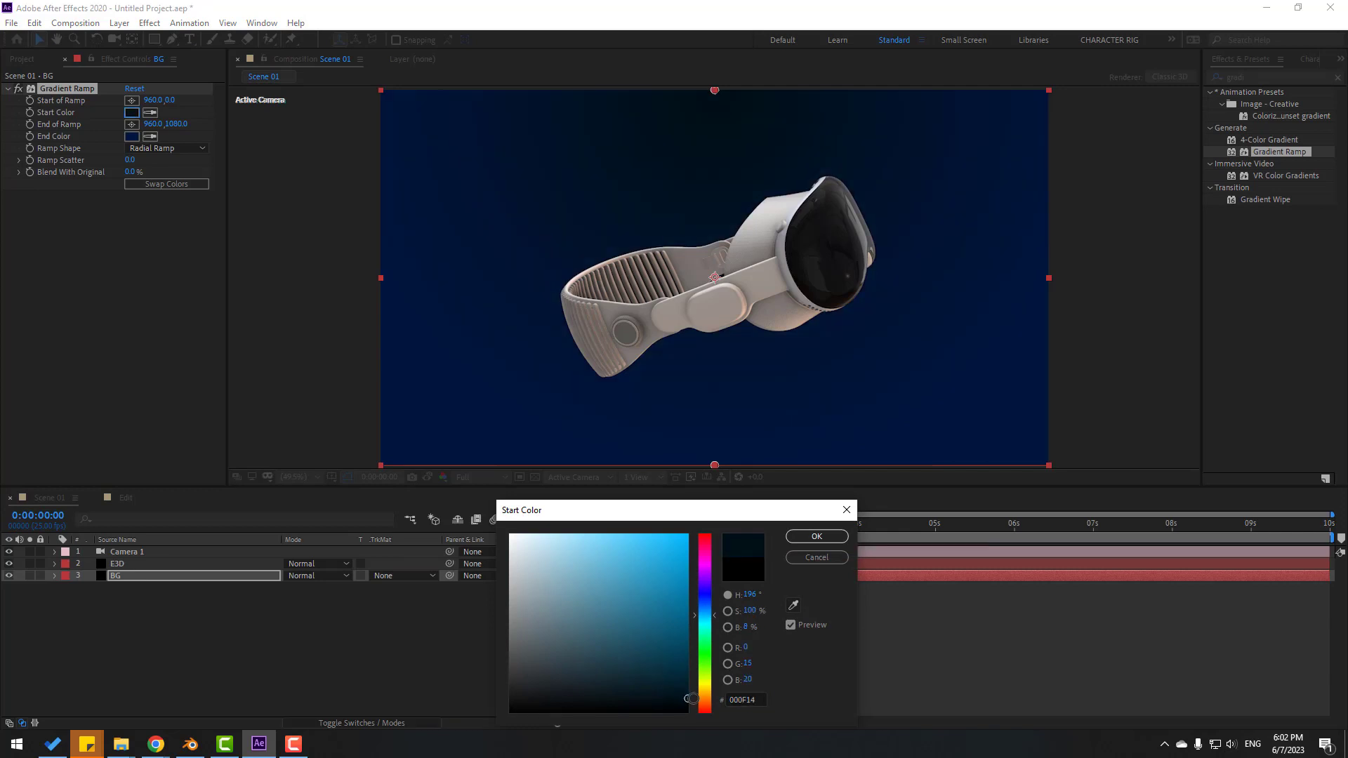
left_click(816, 536)
left_click(158, 186)
Push the ramp's start and end points beyond the frame and set Ramp Scatter to 100.
scroll(613, 318, "down", 2)
scroll(614, 318, "up", 2)
scroll(615, 320, "down", 2)
left_click_drag(714, 372, 716, 445)
left_click_drag(715, 188, 715, 170)
left_click(130, 161)
type("100")
key("Return")
key("shift+/")
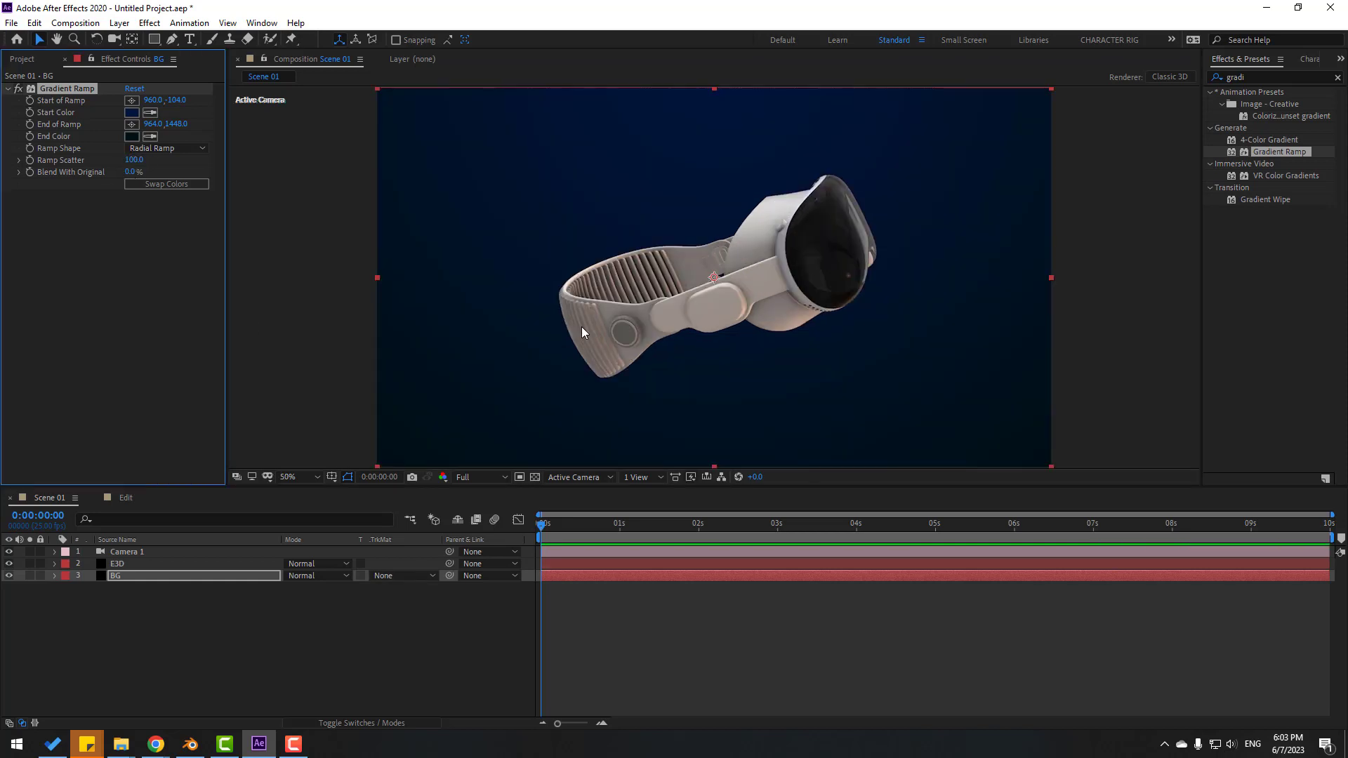
left_click(191, 626)
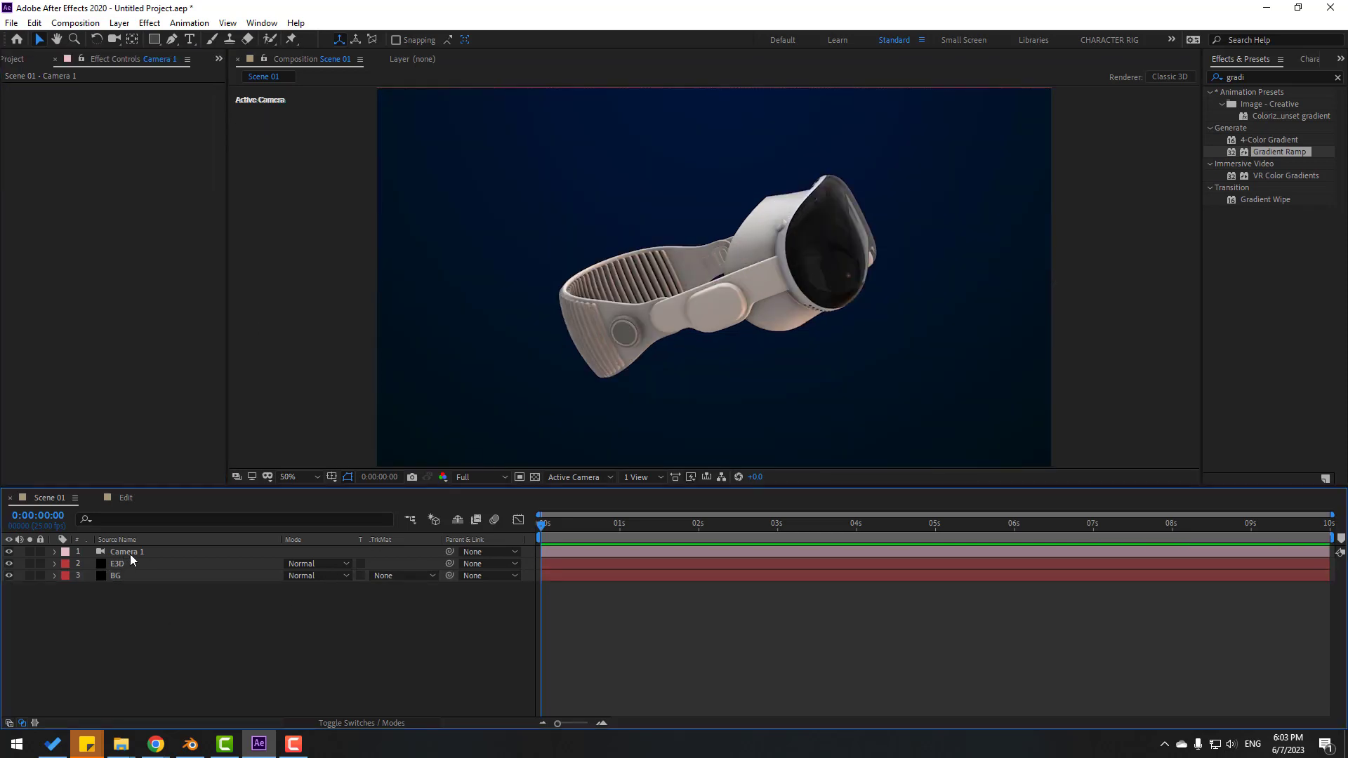
Create an orbit null for Camera 1 and centre the null's anchor point.
left_click(129, 553)
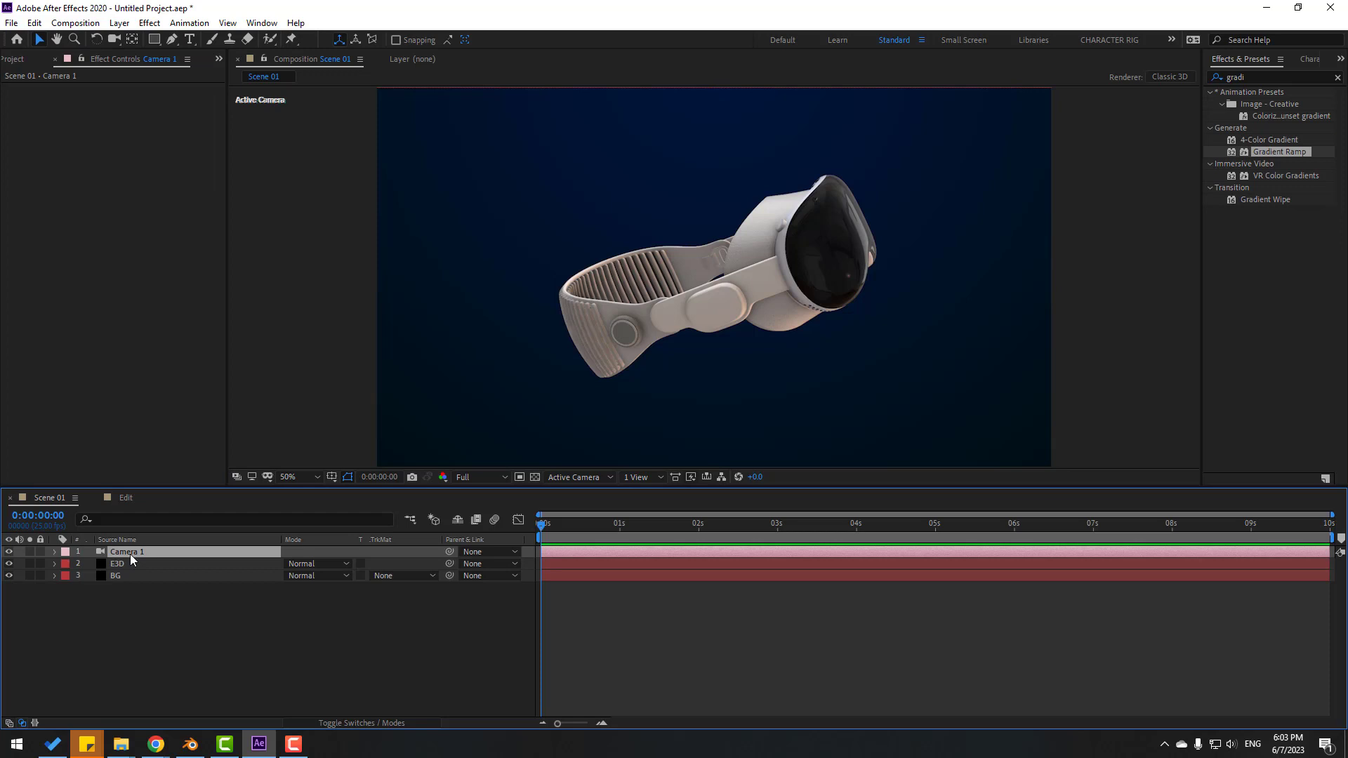
right_click(131, 558)
mouse_move(241, 467)
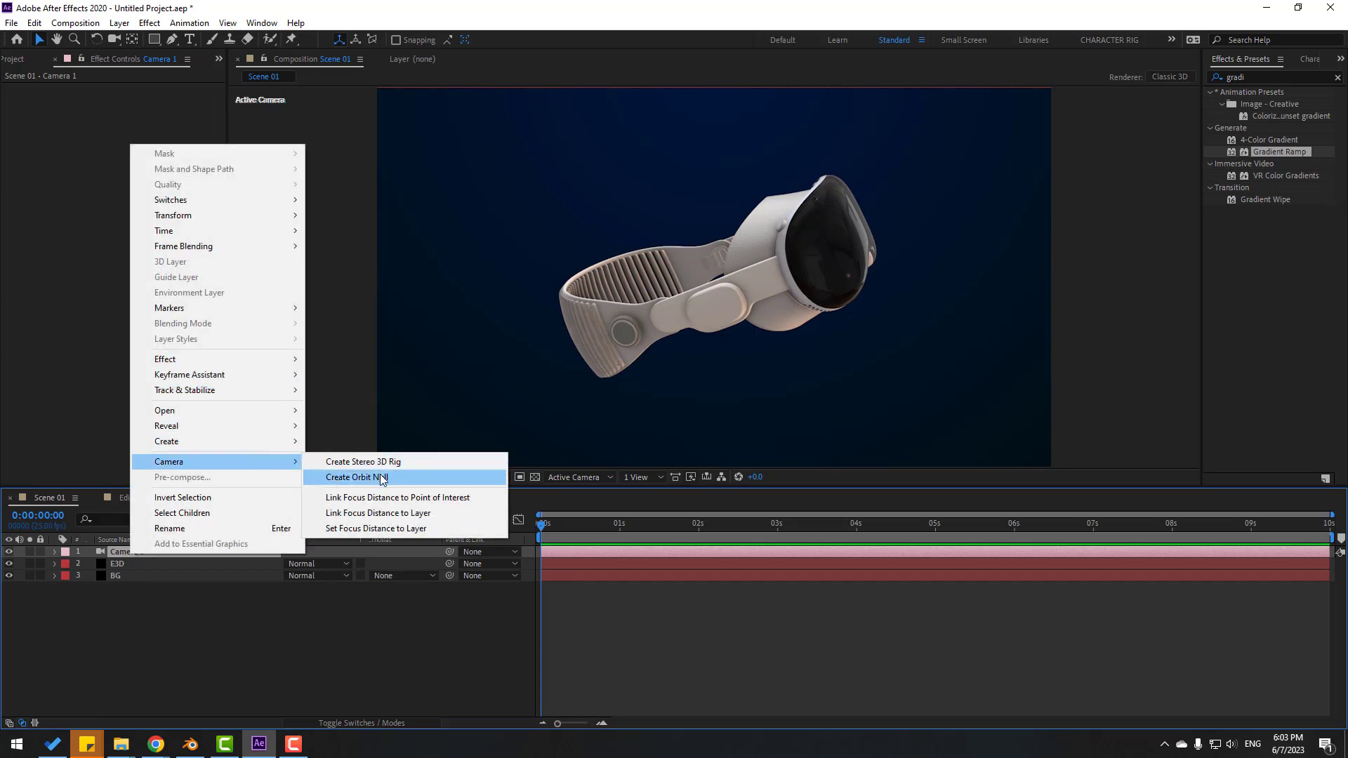
left_click(383, 478)
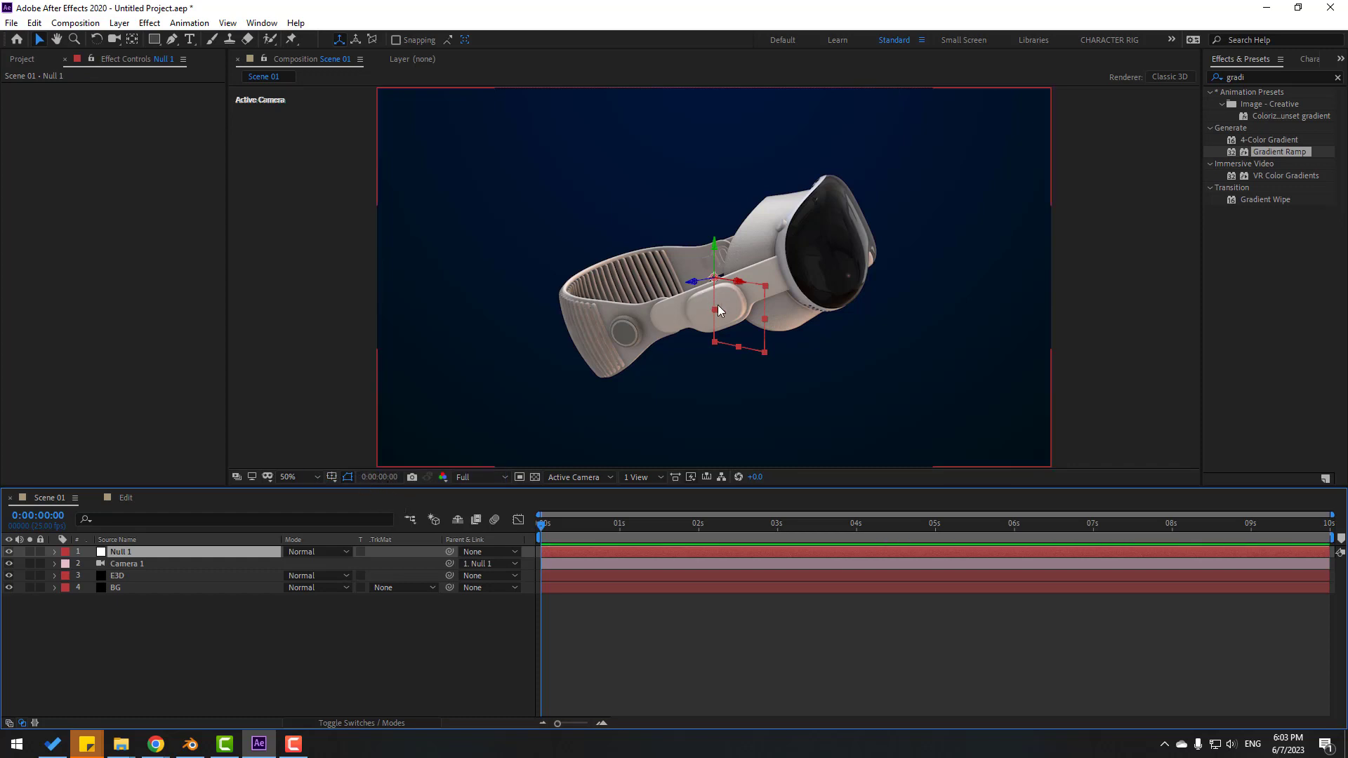
double_click(134, 44)
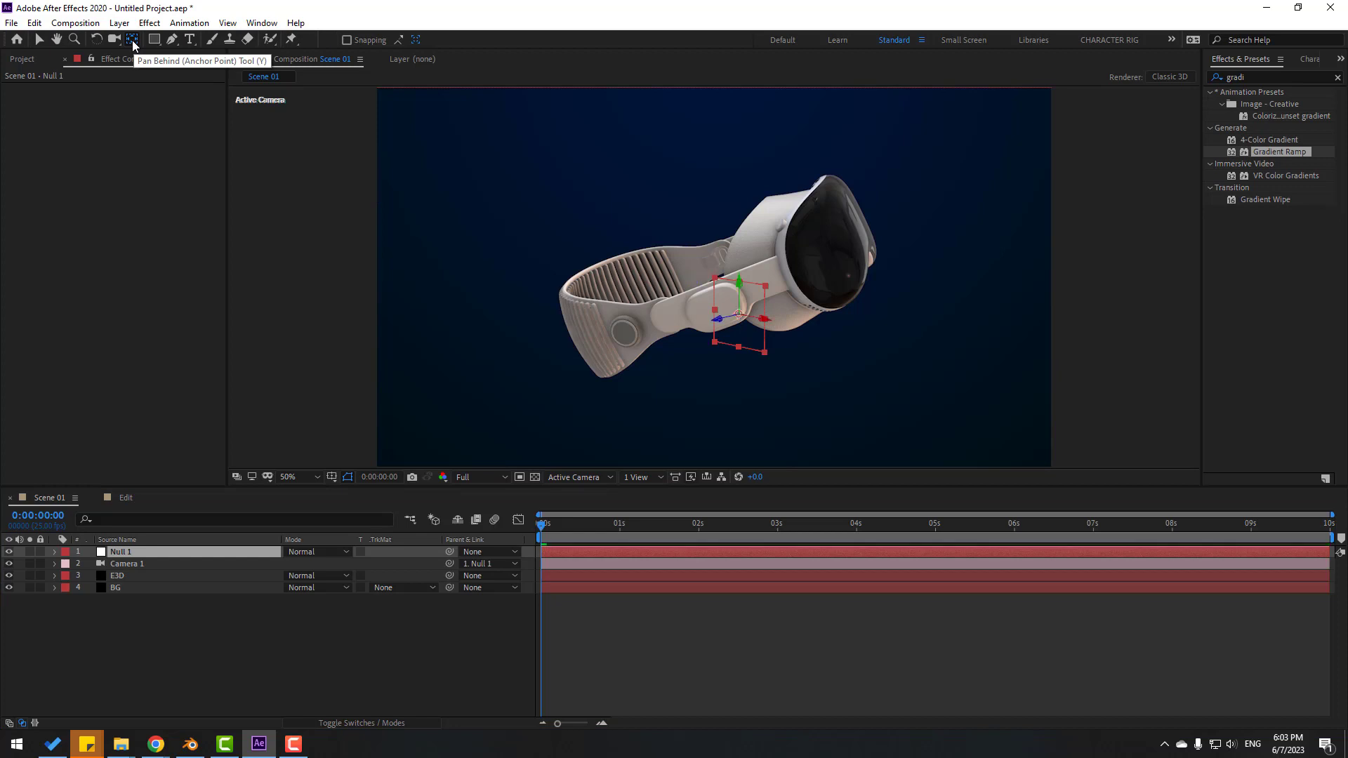
left_click(40, 41)
Reveal Null 1's rotation properties, then undo the trial rotations.
left_click(119, 554)
key("r")
mouse_move(306, 594)
left_mouse_down()
mouse_move(358, 592)
mouse_move(301, 593)
mouse_move(317, 575)
mouse_move(386, 574)
mouse_move(329, 570)
mouse_move(309, 587)
left_mouse_up()
key("ctrl+z")
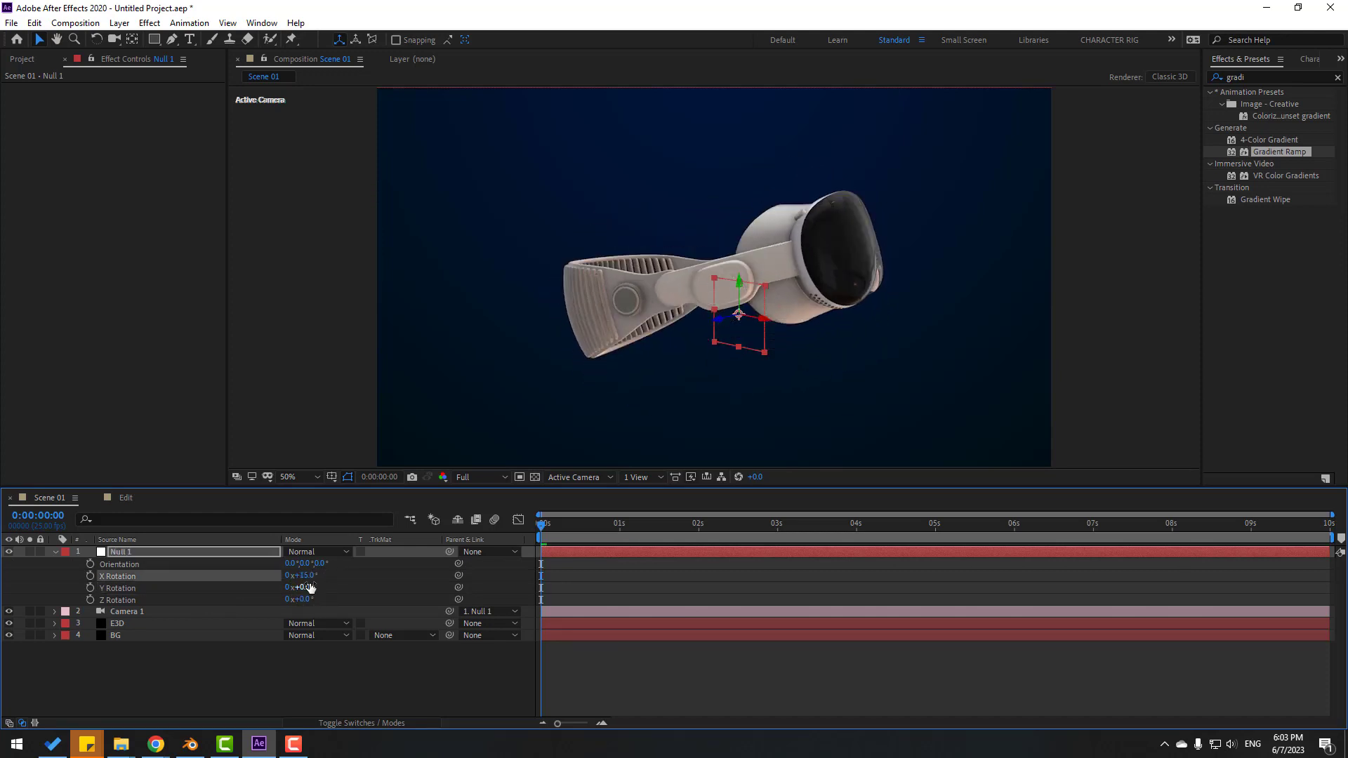
key("ctrl+z")
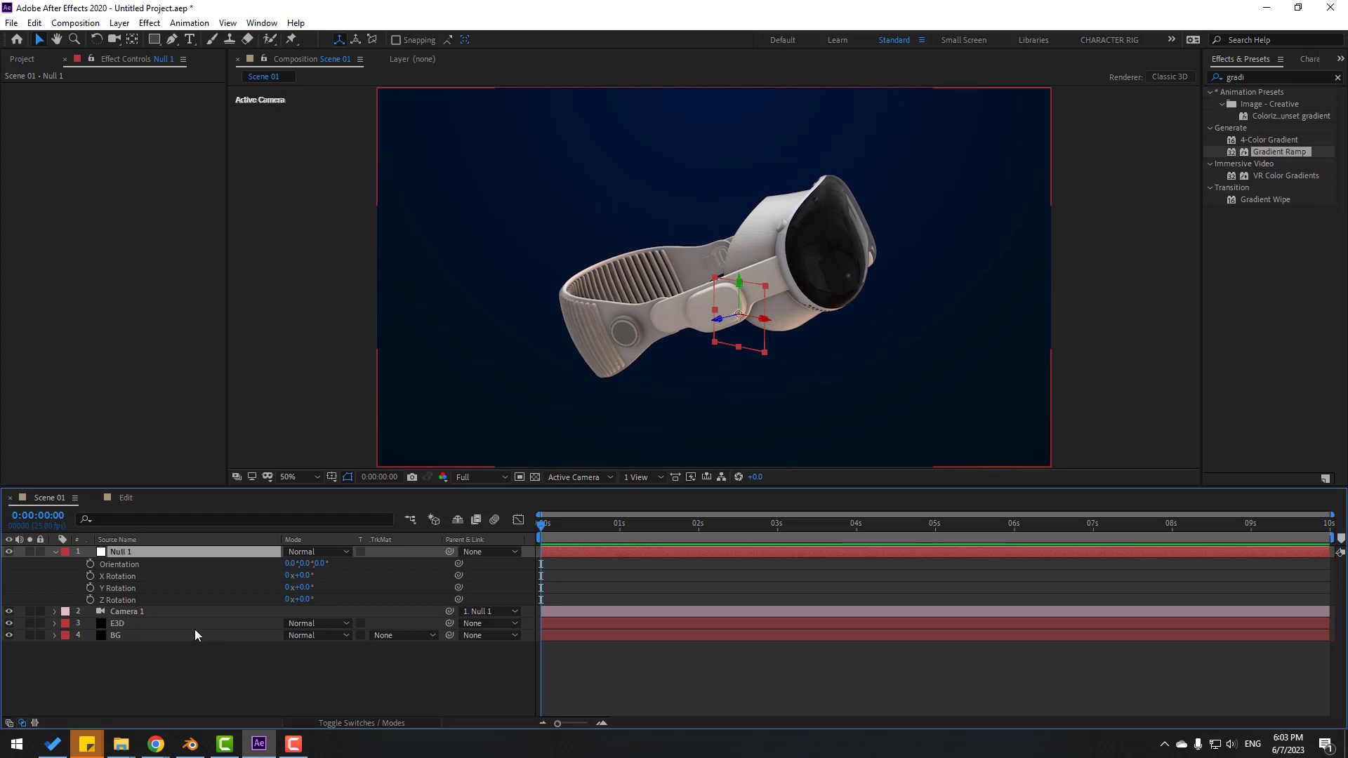
Keyframe Null 1's X, Y and Z Rotation at 0s with new rotation values at 3s.
left_click(90, 576)
left_click(90, 588)
left_click(90, 599)
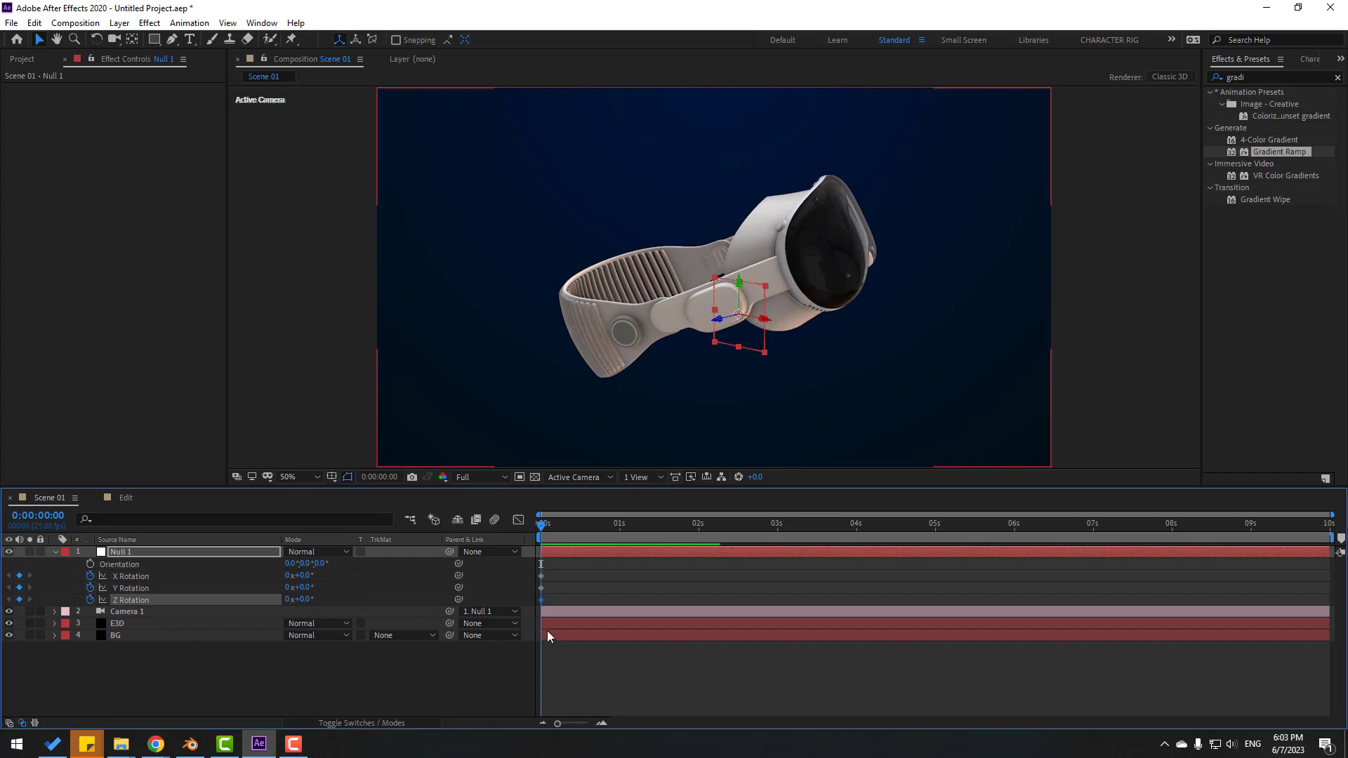
left_click_drag(667, 524, 778, 539)
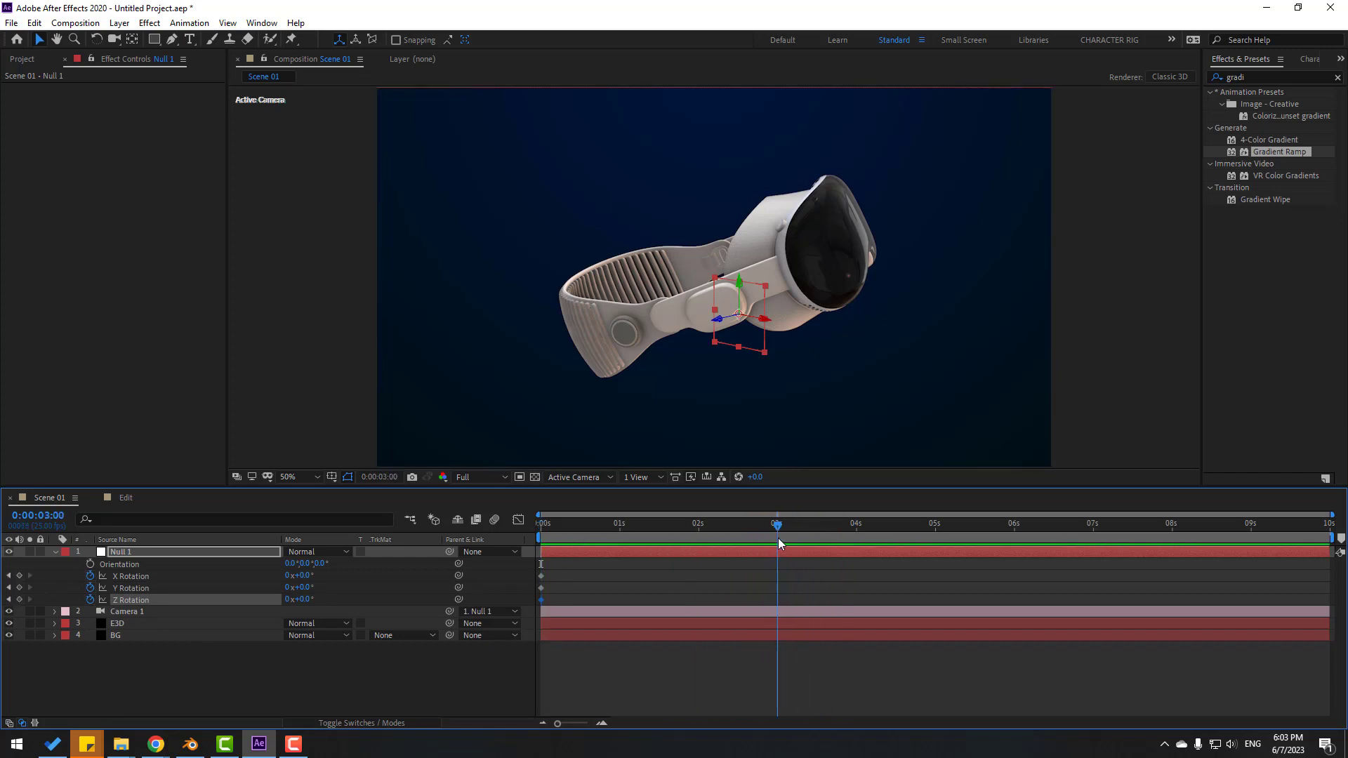
mouse_move(300, 587)
left_mouse_down()
mouse_move(313, 587)
mouse_move(281, 587)
mouse_move(313, 573)
mouse_move(297, 573)
mouse_move(293, 599)
left_mouse_up()
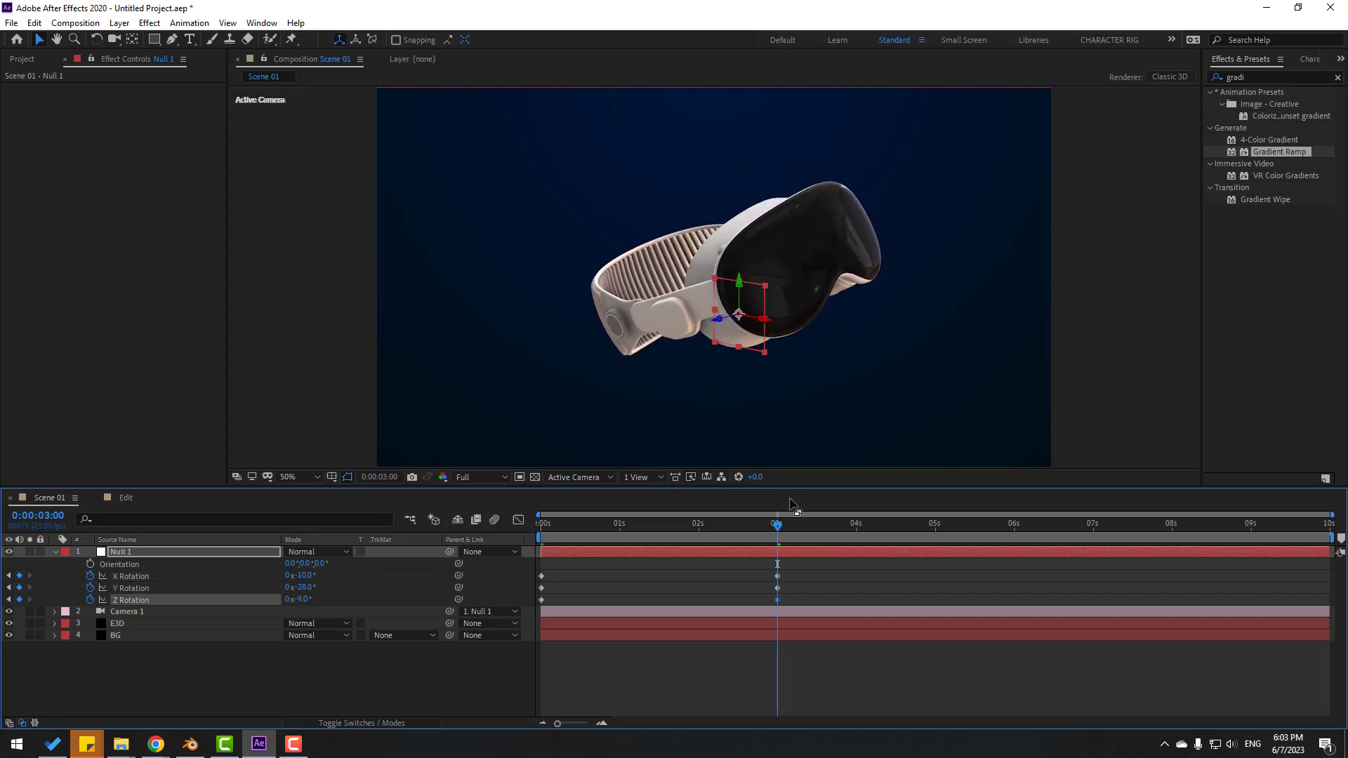
left_click_drag(754, 528, 477, 542)
Dolly Camera 1 in close to the headset and preview the orbit to about 2 seconds.
left_click(128, 613)
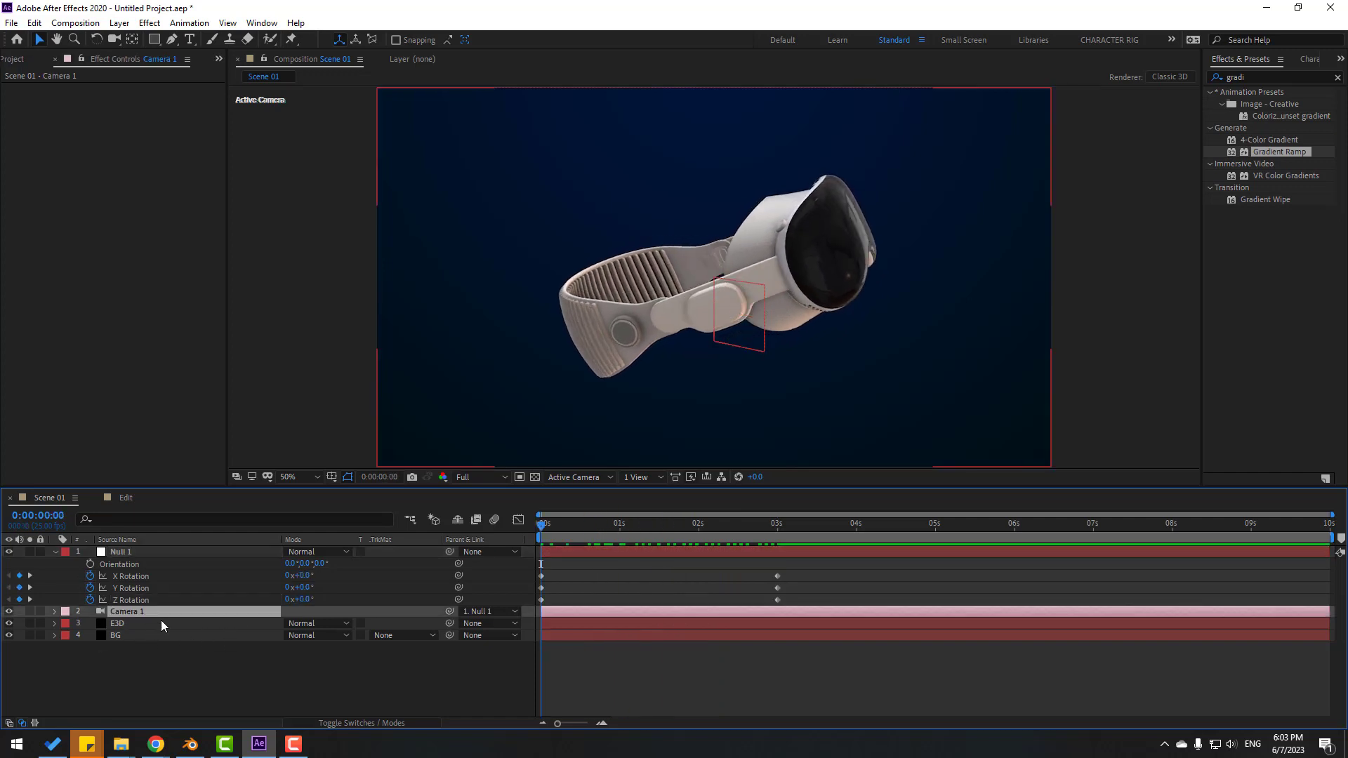
key("c")
Orbit Camera 1 to a new angle so the headset fills most of the frame.
key("c")
key("c")
key("c")
left_click_drag(753, 275, 786, 129)
key("v")
left_click_drag(546, 526, 746, 527)
key("Home")
key("c")
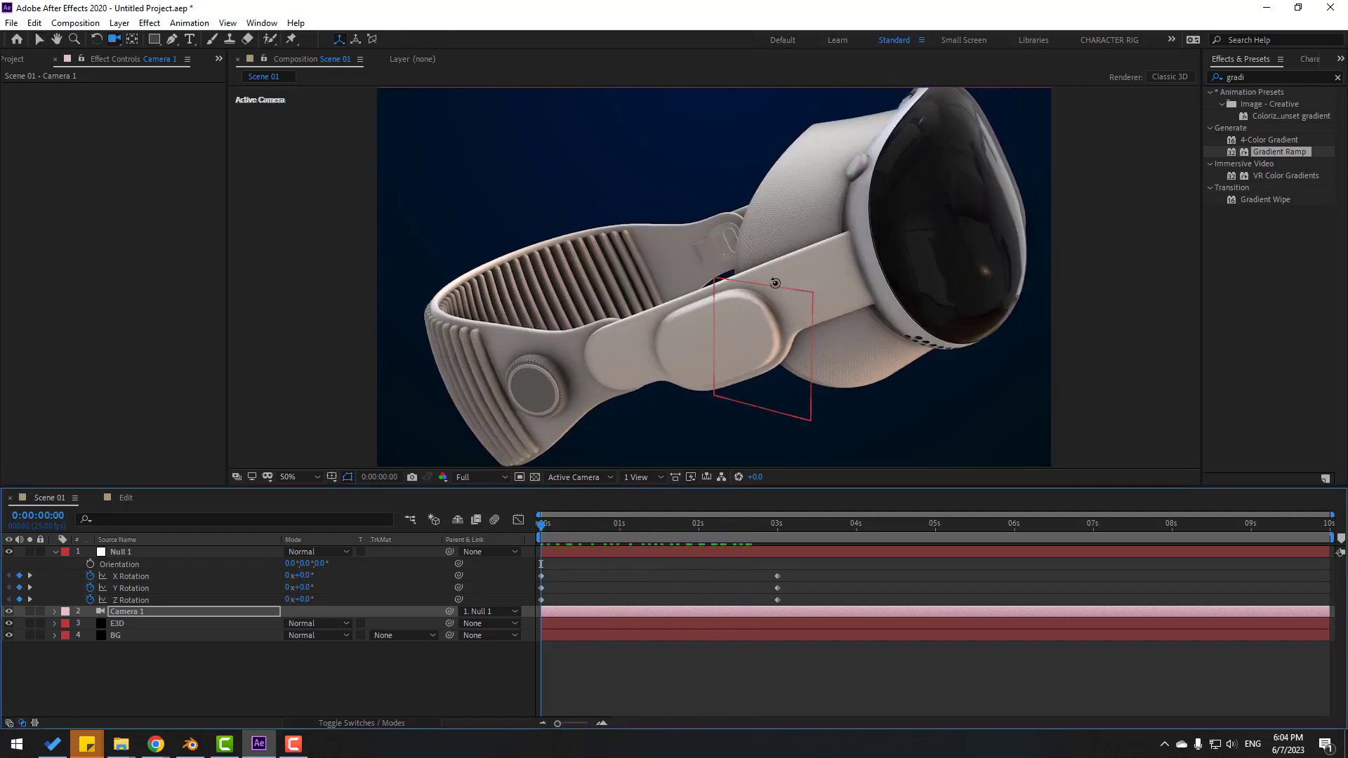
mouse_move(867, 258)
left_mouse_down()
mouse_move(858, 284)
mouse_move(846, 274)
left_mouse_up()
left_click(384, 671)
key("v")
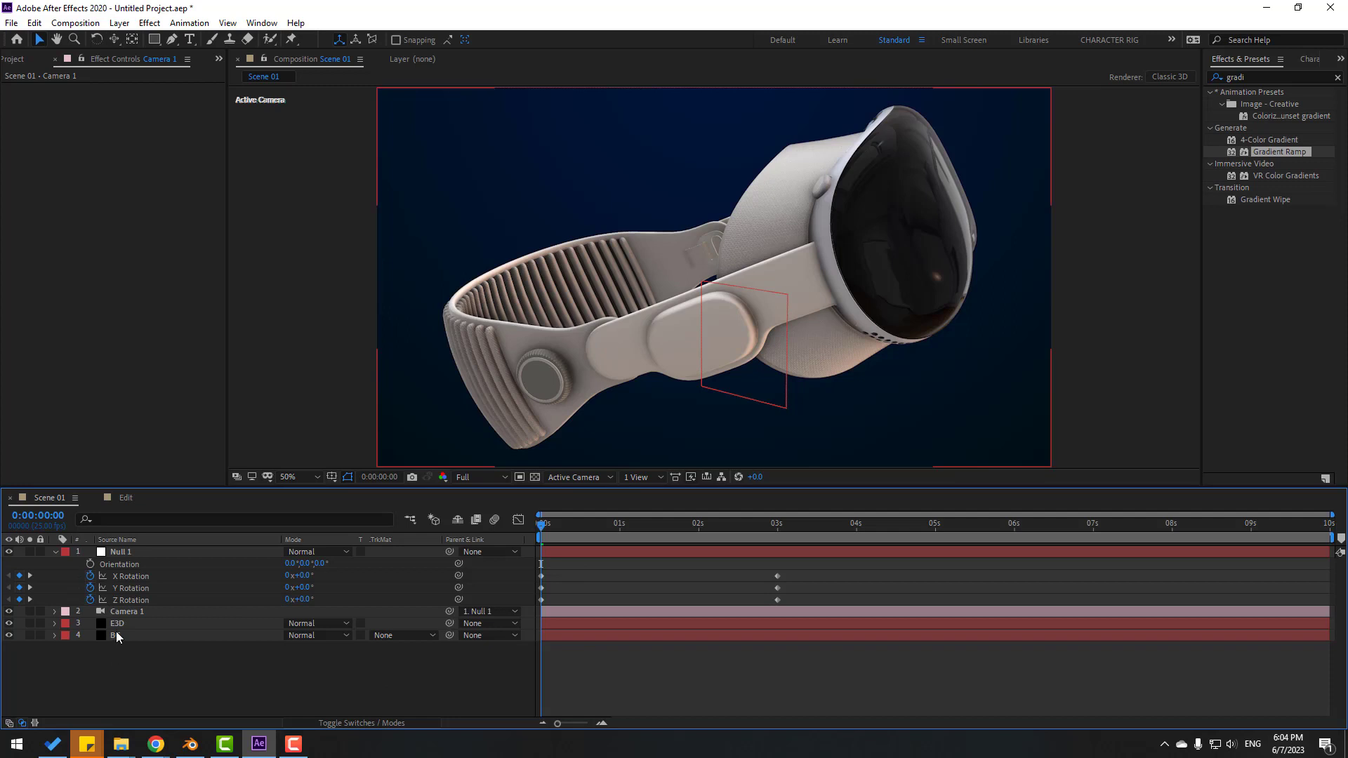
left_click(172, 635)
Darken the BG gradient to near-black navy: end colour 000709, start colour 1A1D22.
left_click(130, 136)
mouse_move(624, 668)
left_mouse_down()
mouse_move(675, 681)
mouse_move(687, 706)
left_mouse_up()
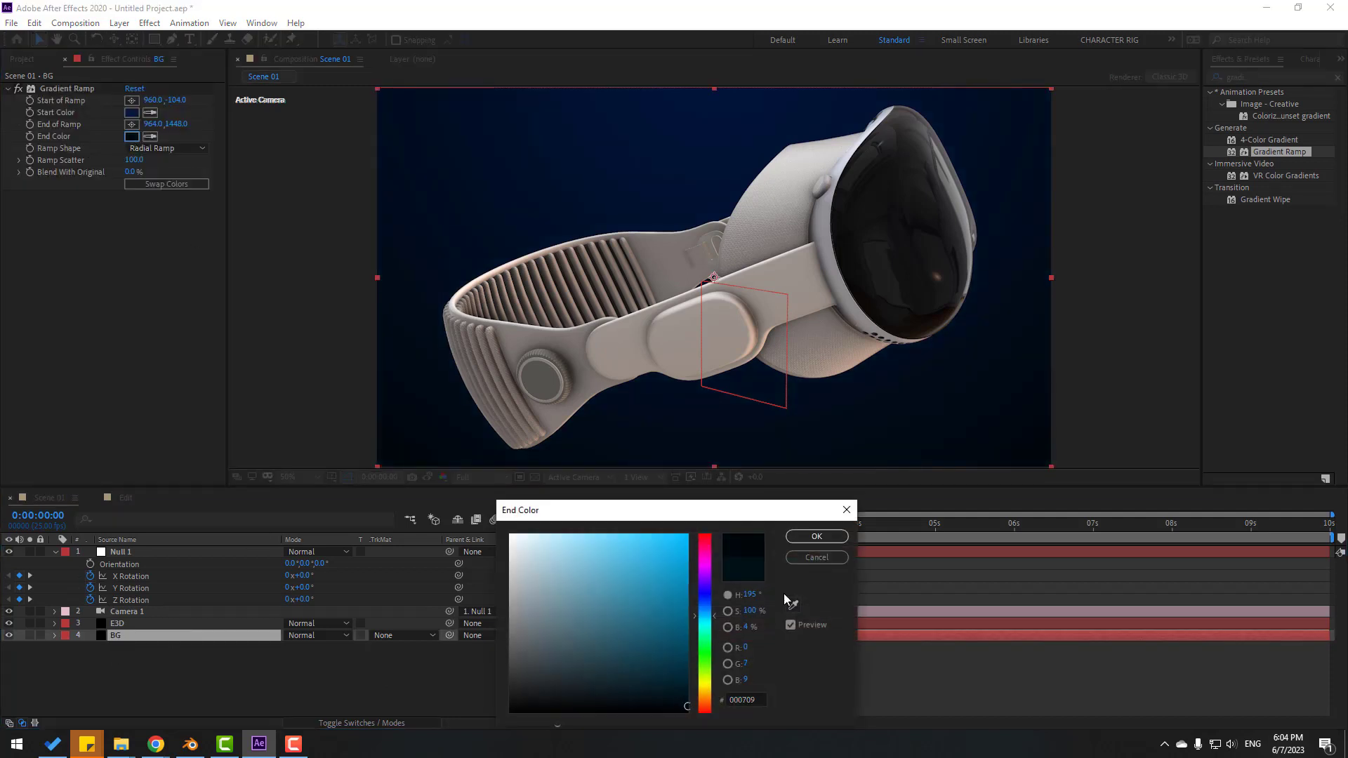
left_click(805, 541)
left_click(131, 112)
mouse_move(685, 682)
left_mouse_down()
mouse_move(684, 695)
mouse_move(535, 678)
mouse_move(553, 689)
left_mouse_up()
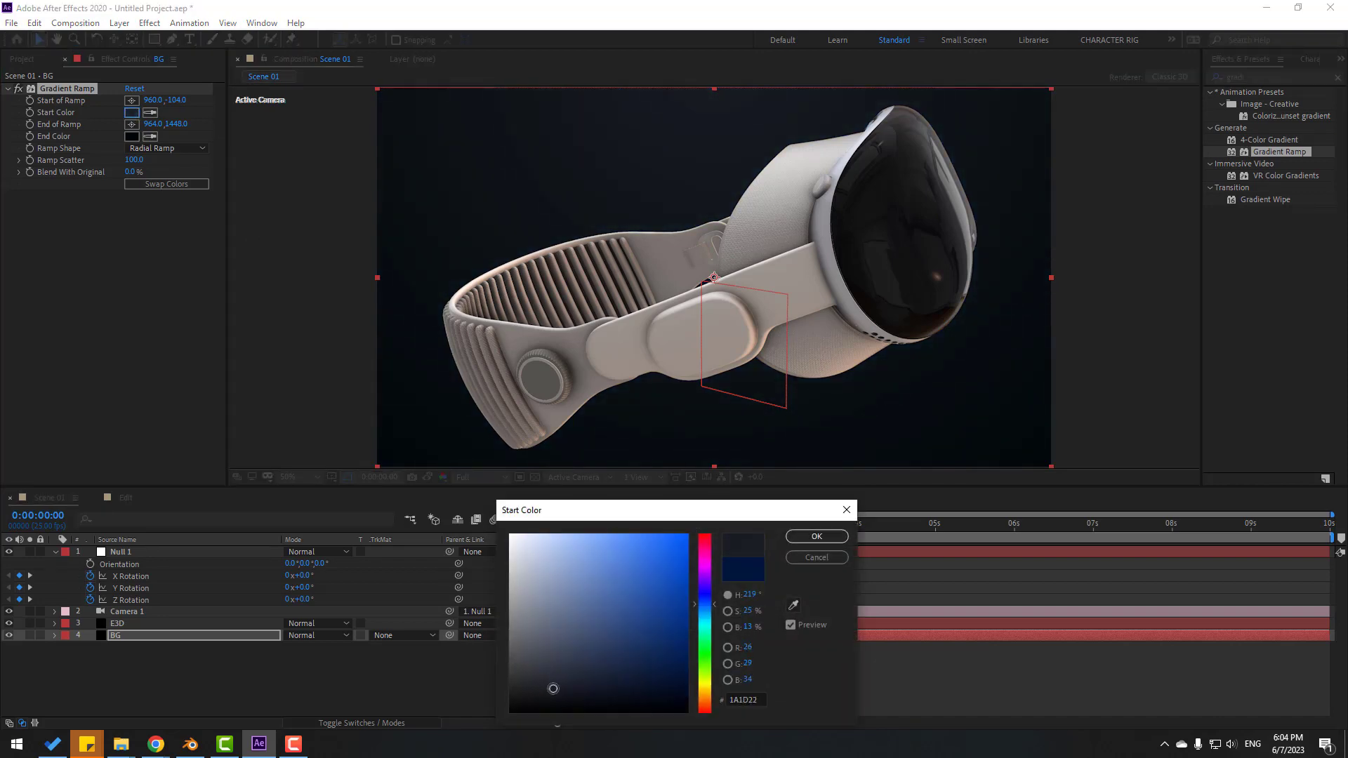
left_click(816, 537)
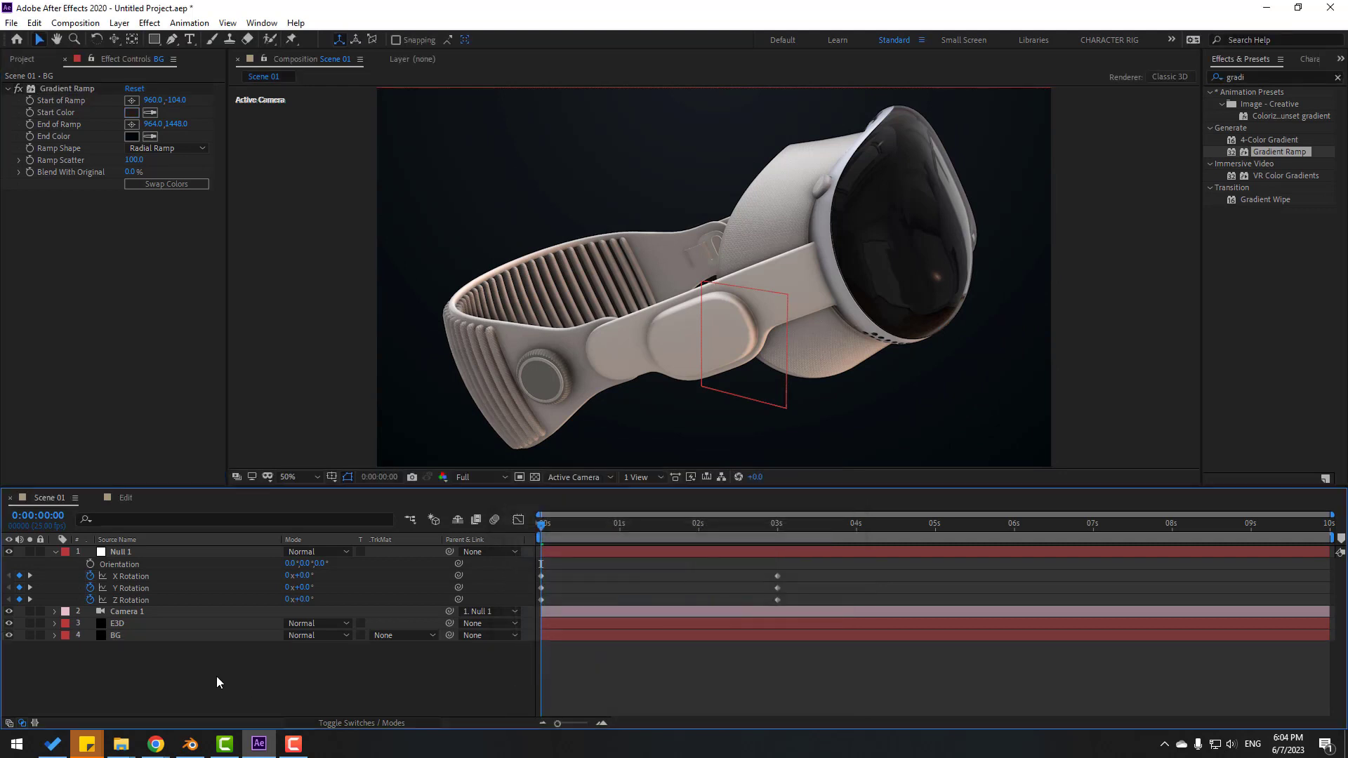
left_click(133, 612)
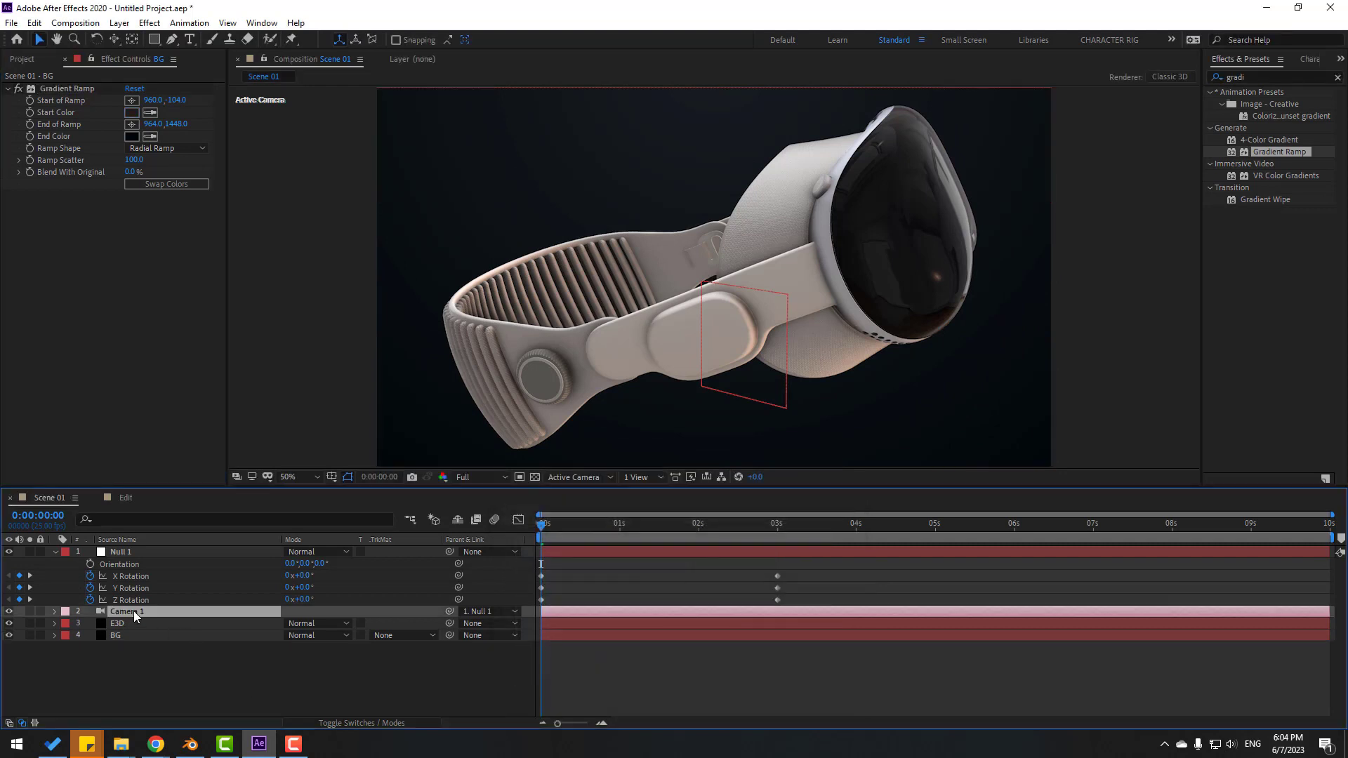
Turn on depth of field for Camera 1 with an aperture of 100.
left_click(55, 611)
left_click(66, 636)
scroll(65, 660, "down", 2)
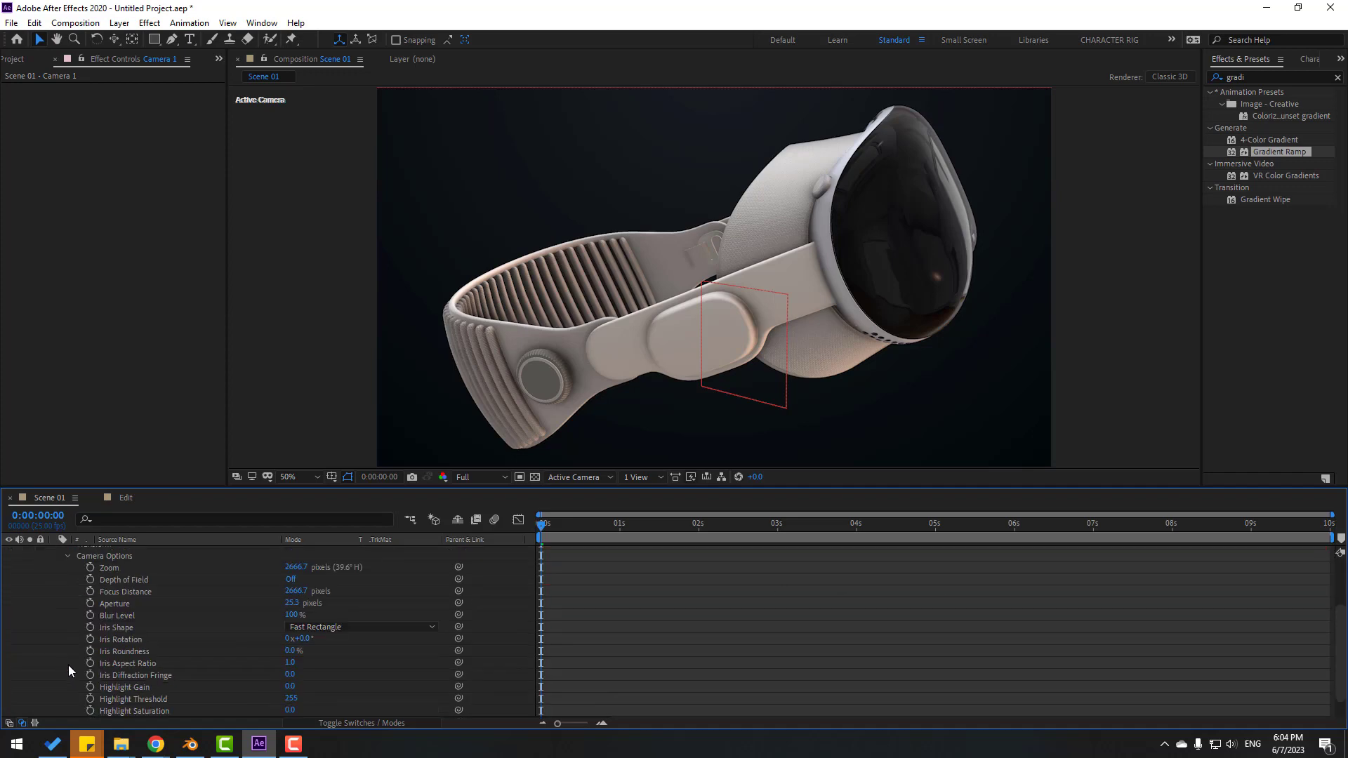
scroll(86, 650, "up", 1)
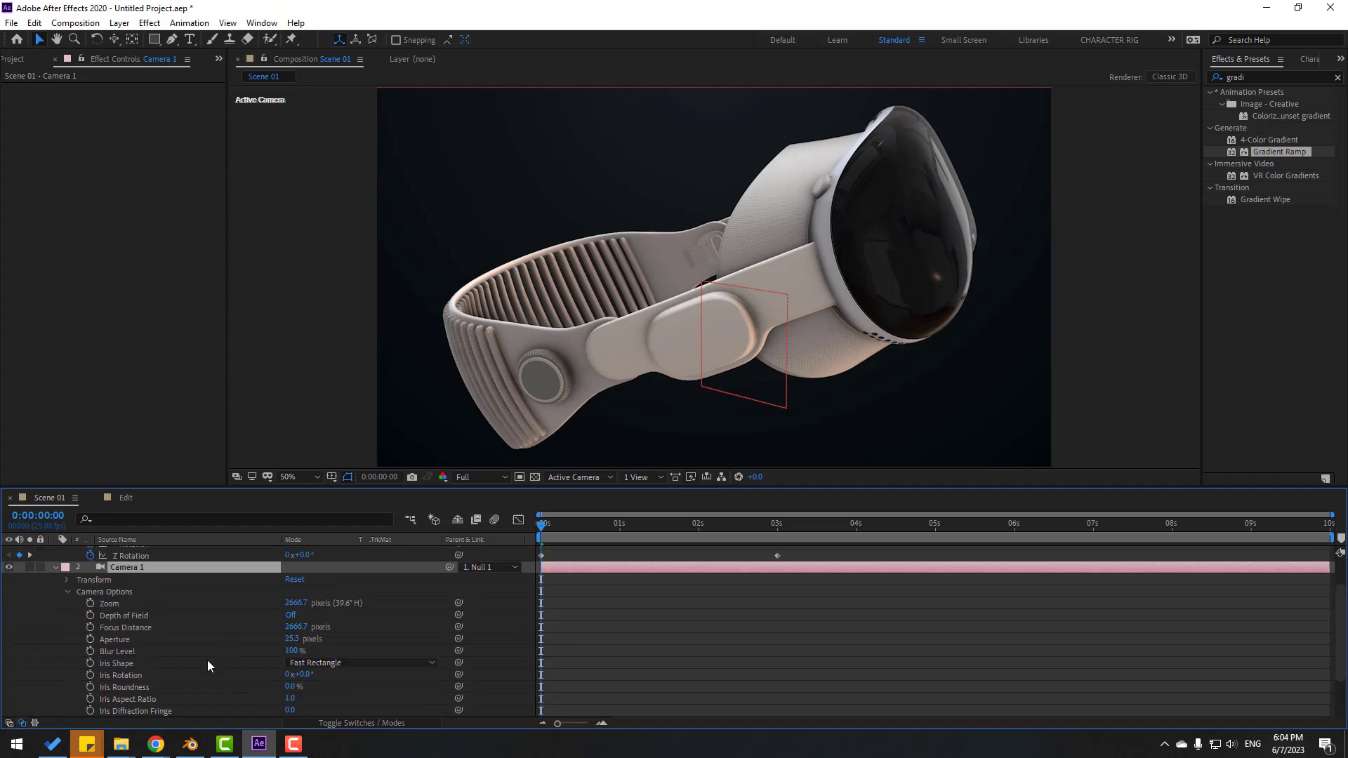
left_click(124, 618)
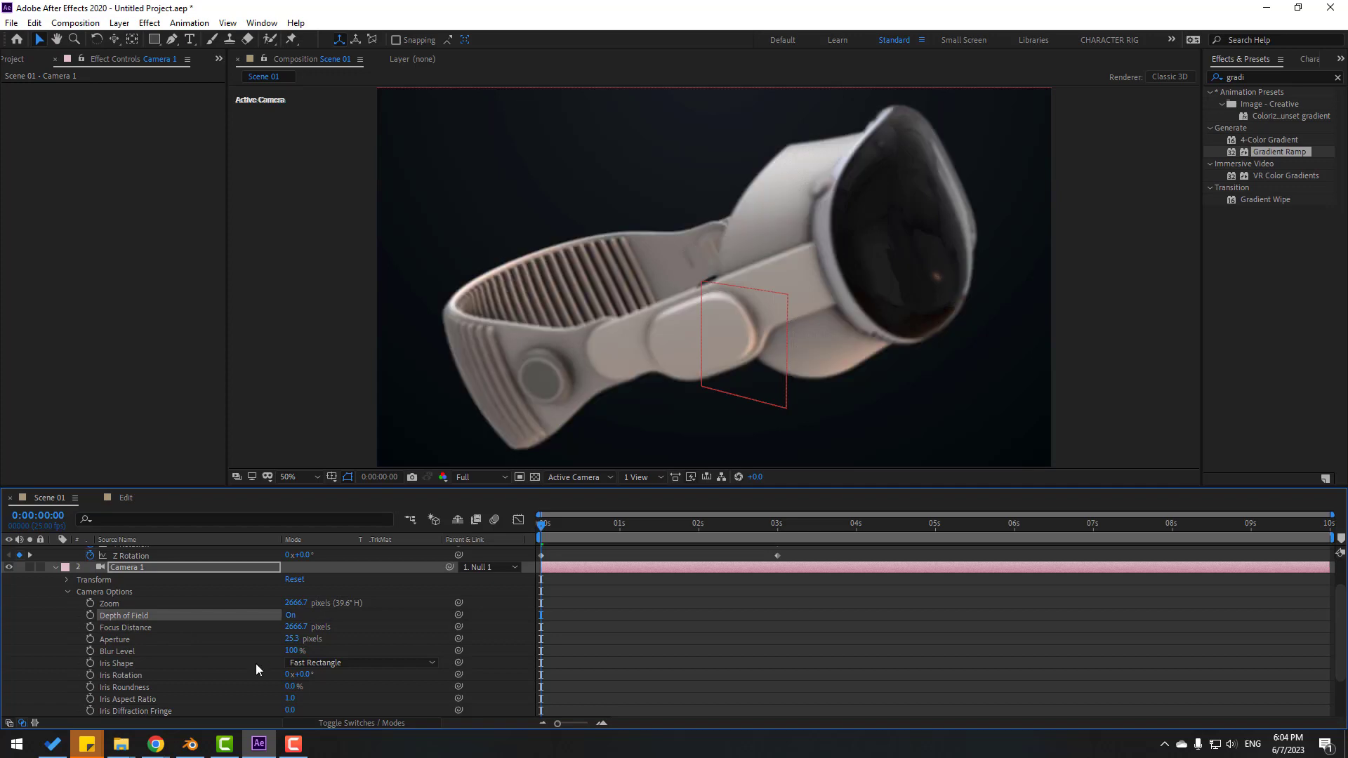
left_click(285, 644)
type("100")
key("Return")
Drop the preview resolution to Quarter and pull Camera 1's focus distance closer.
left_click(481, 476)
left_click(477, 557)
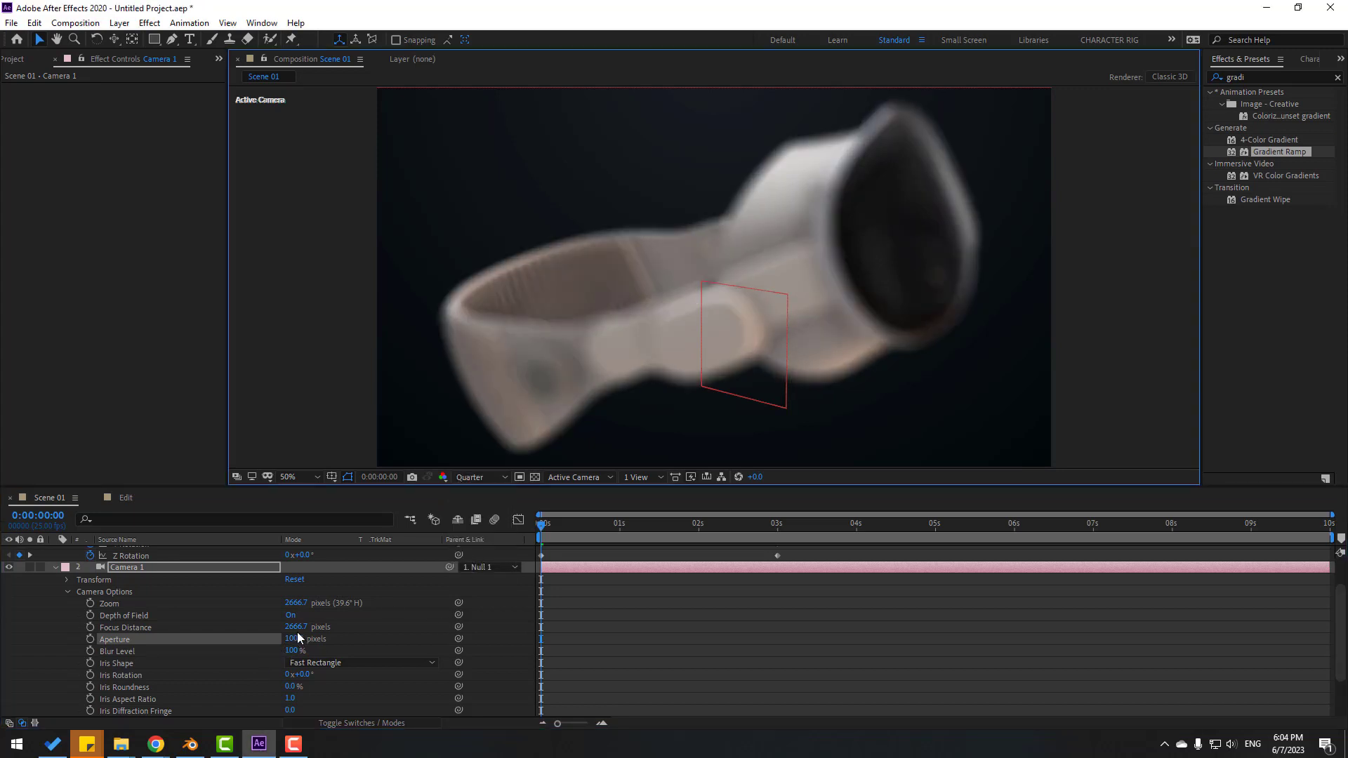
left_click(146, 627)
left_click_drag(297, 628, 84, 627)
left_click_drag(295, 627, 224, 631)
Check the orbit at Full resolution at 0, 1.5 and 3 seconds, then show the Project panel.
left_click_drag(552, 531, 494, 528)
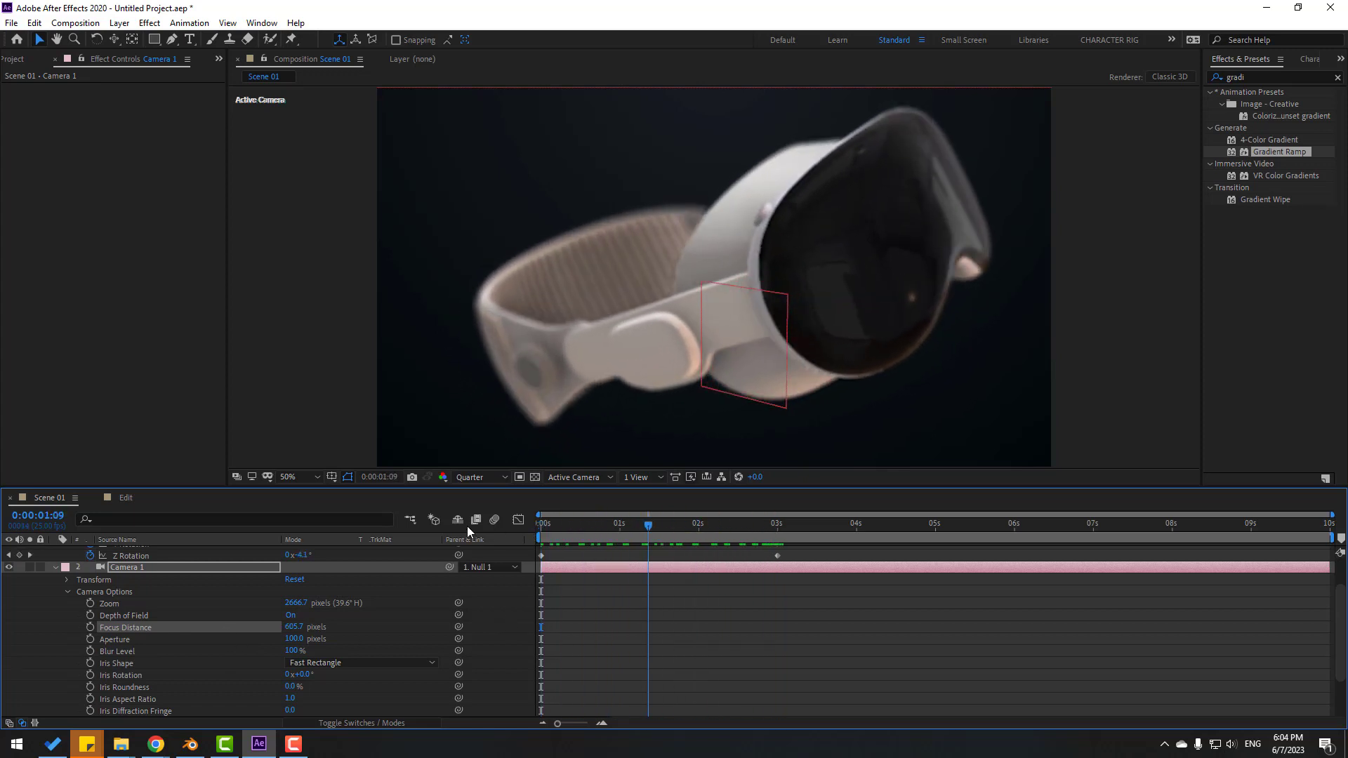
left_click(481, 478)
left_click(469, 504)
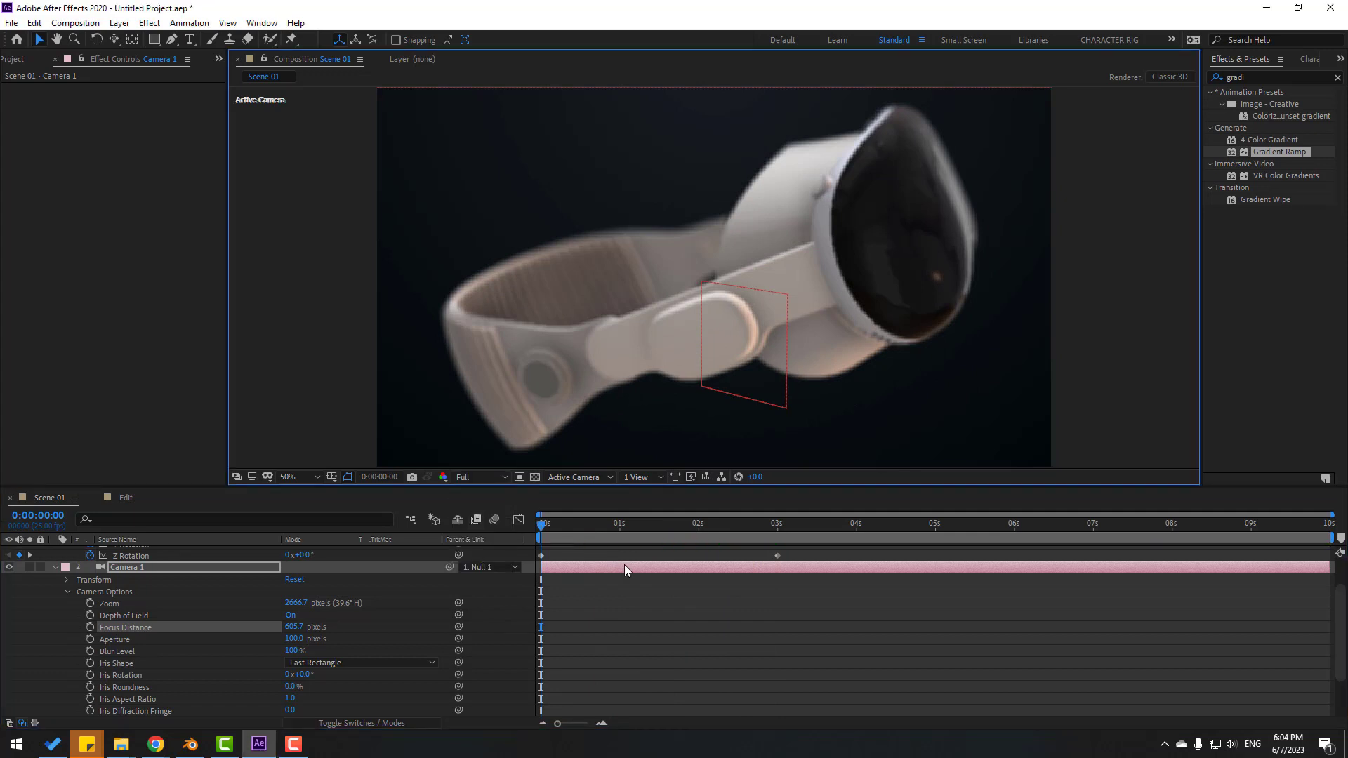
left_click(584, 525)
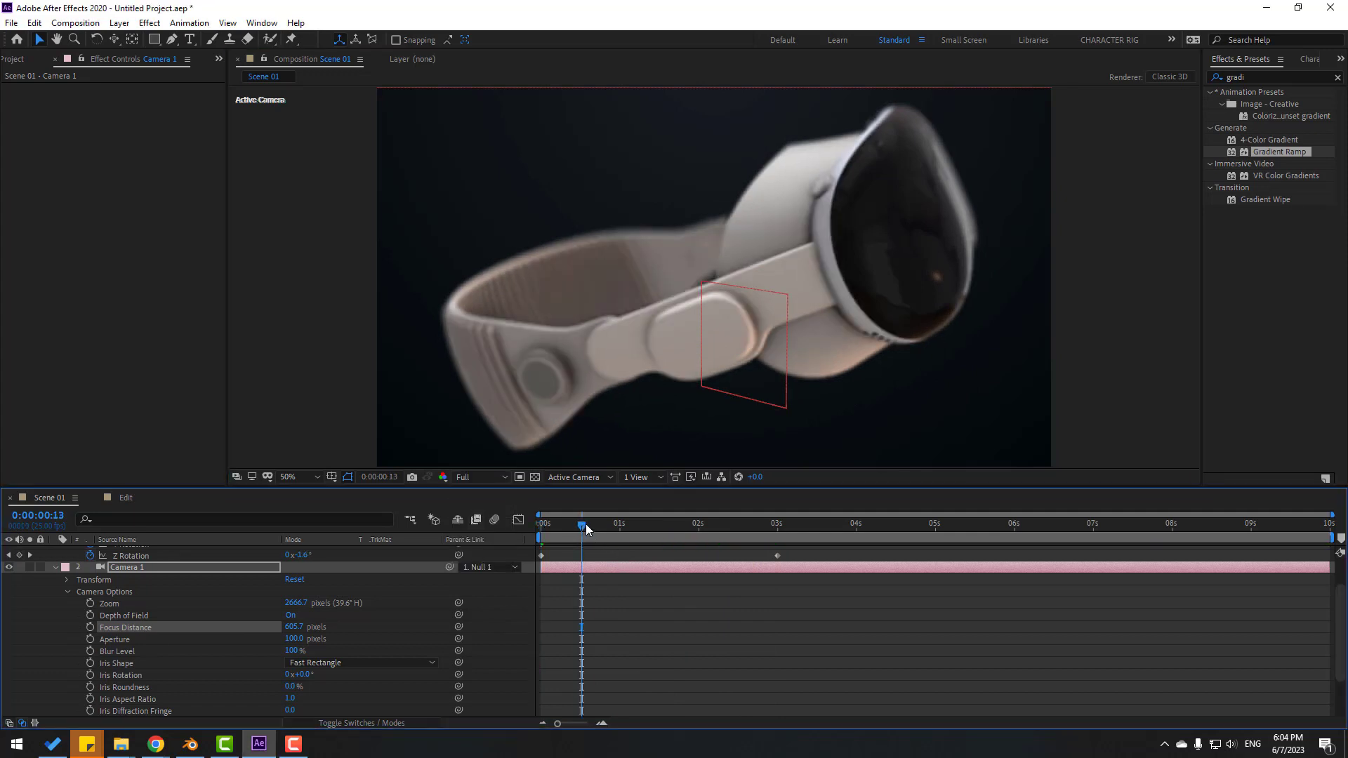
left_click(656, 523)
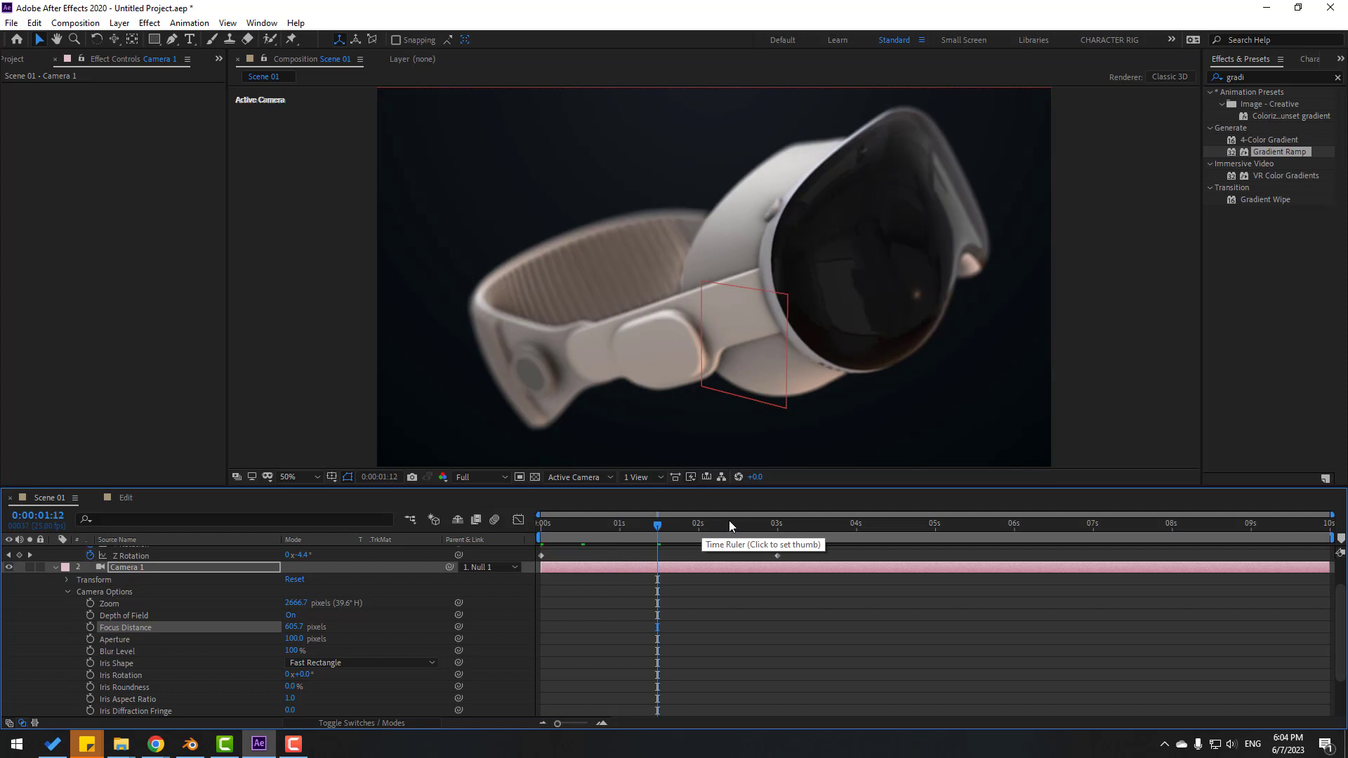
left_click(772, 524)
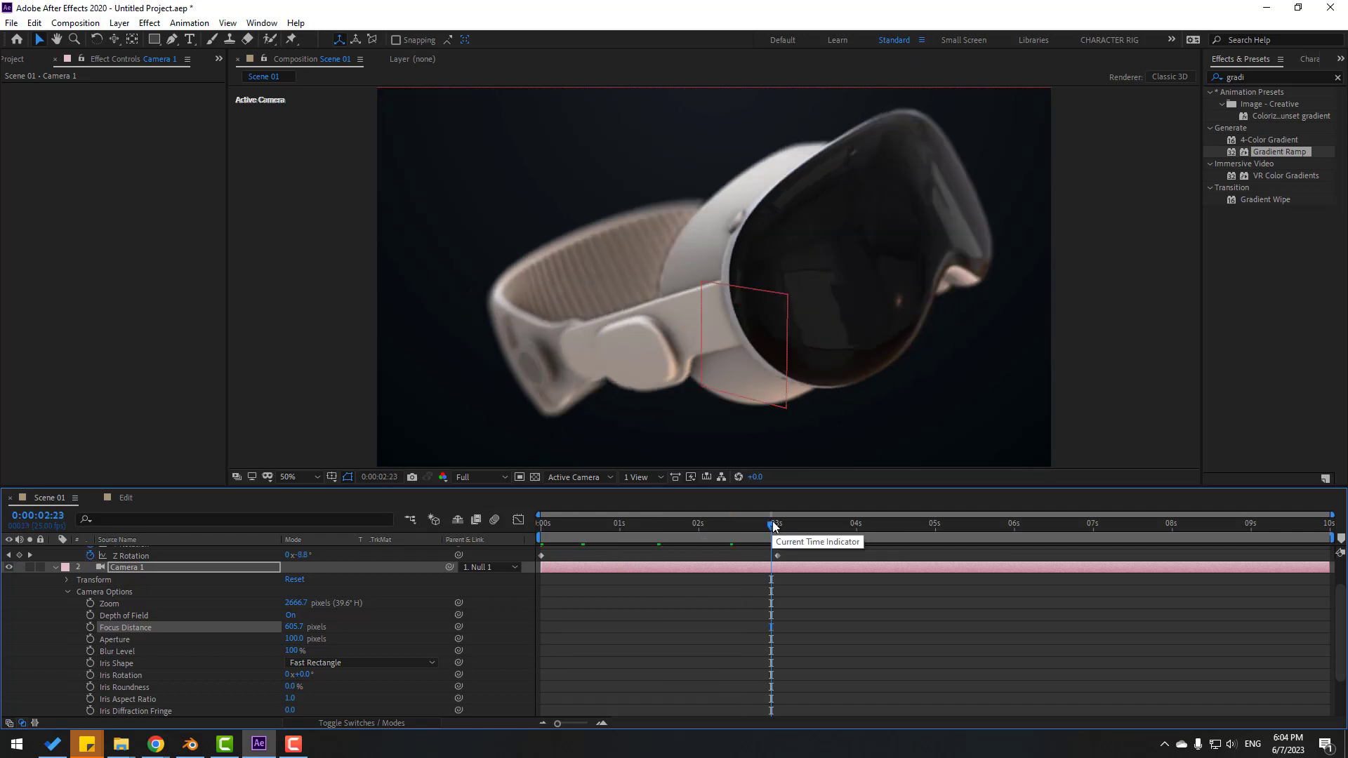
left_click(54, 568)
left_click(20, 62)
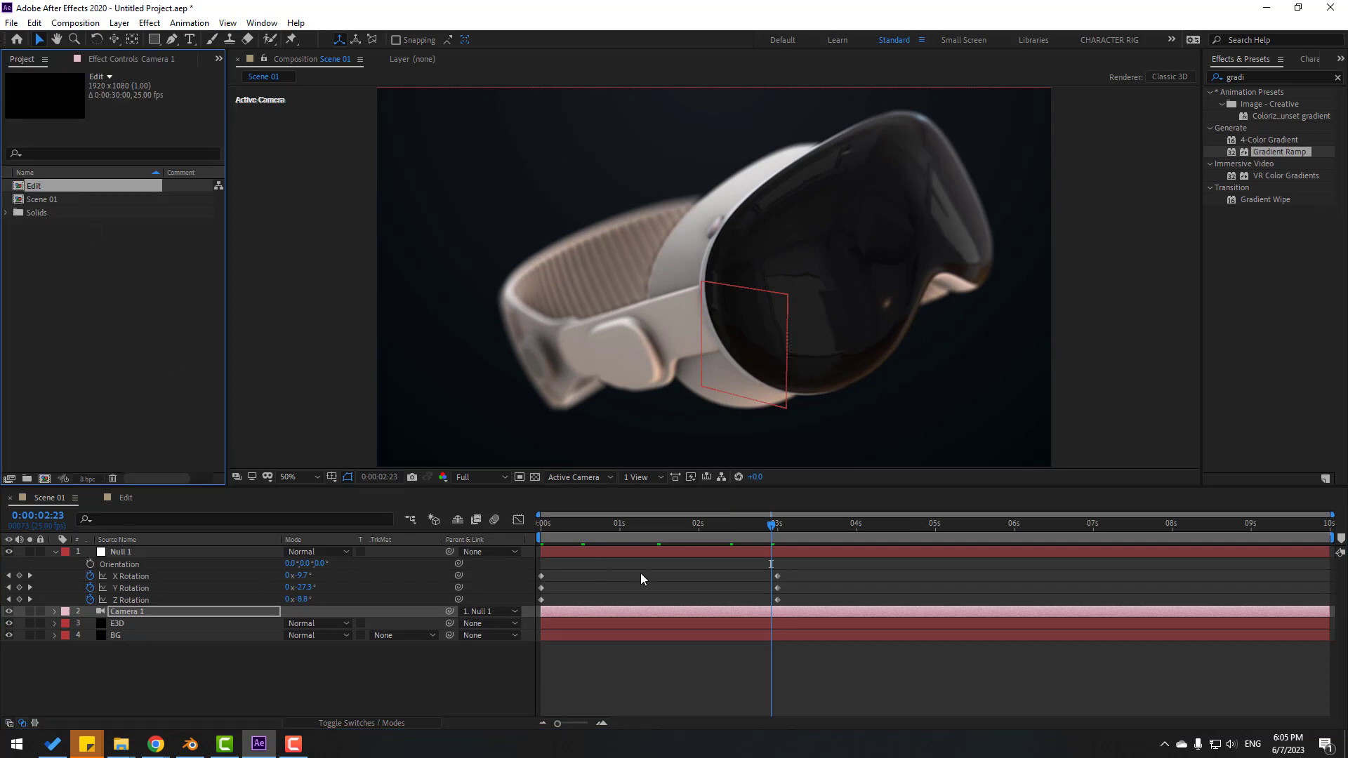
Duplicate Scene 01 with Ctrl+D and open the new Scene 02 at the 3-second mark.
left_click(45, 201)
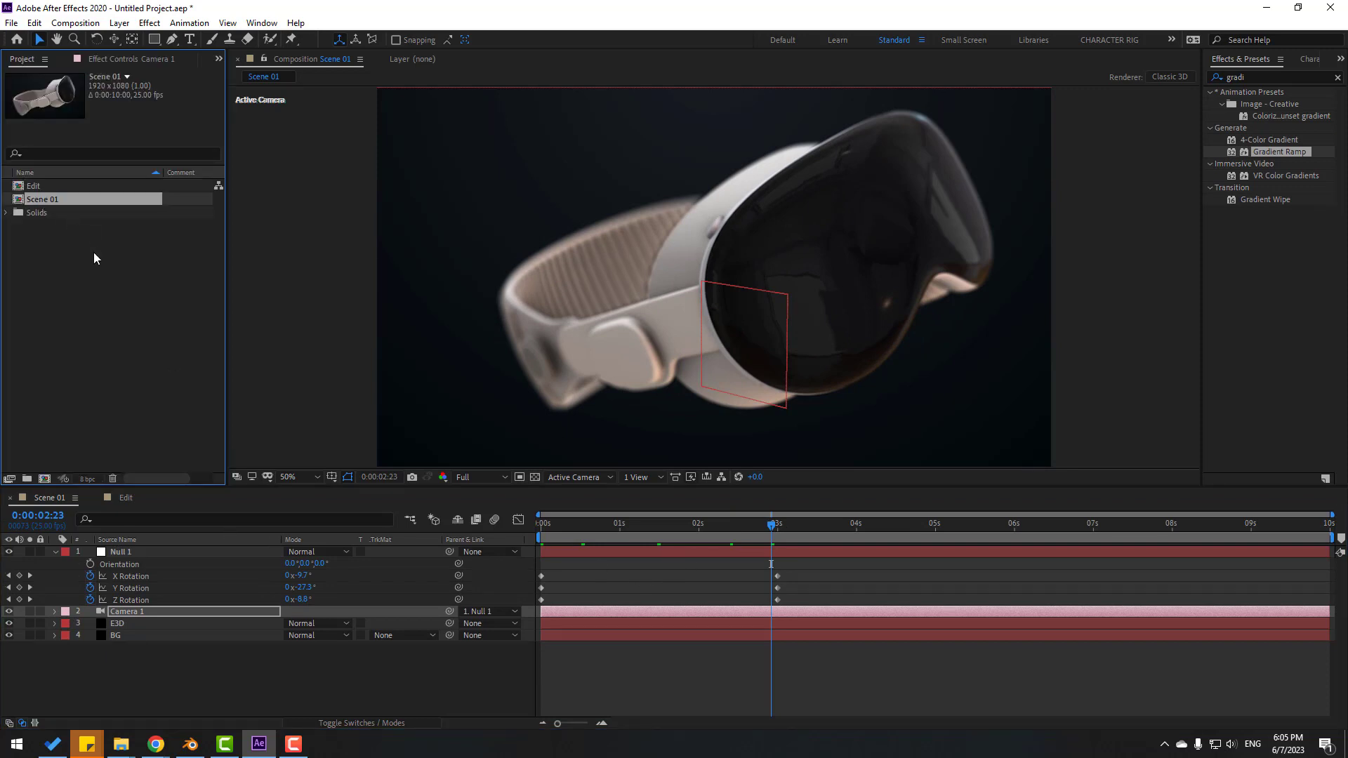
key("ctrl+d")
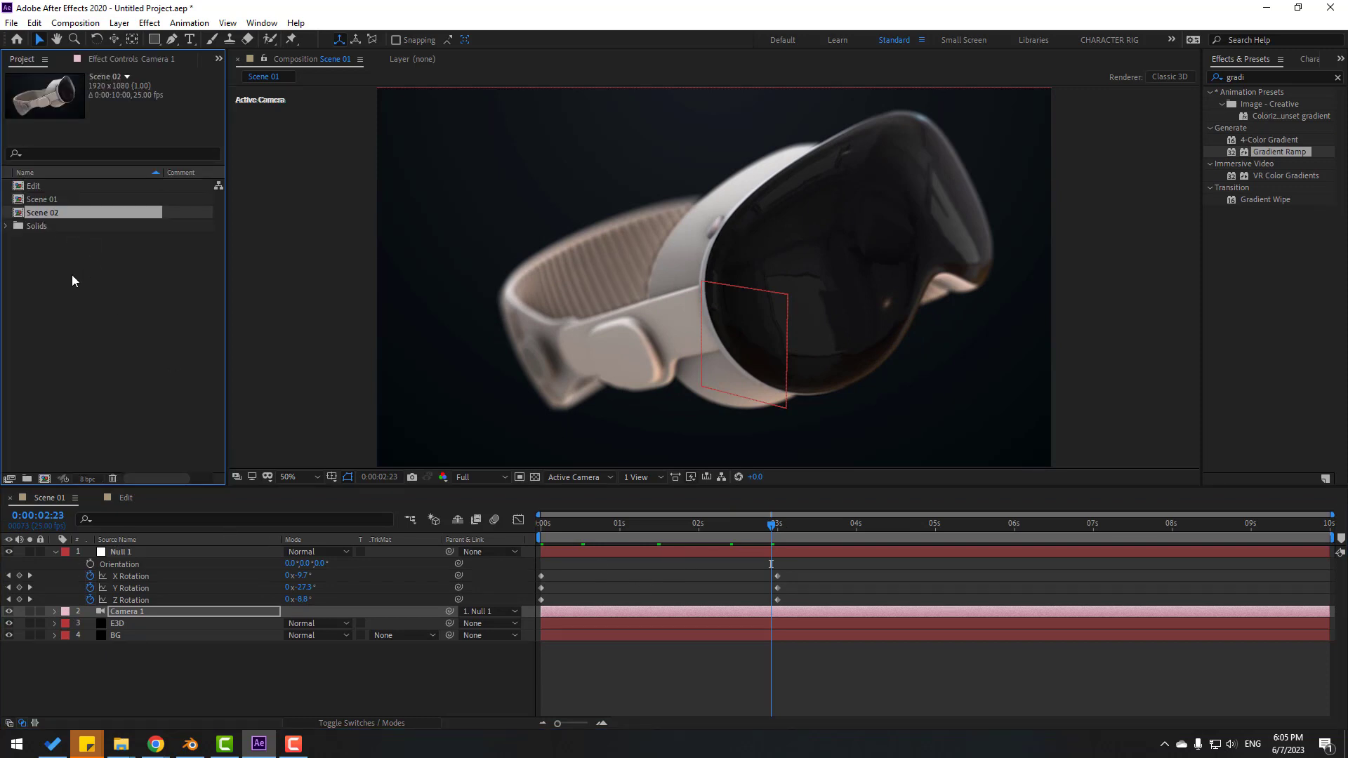
double_click(58, 210)
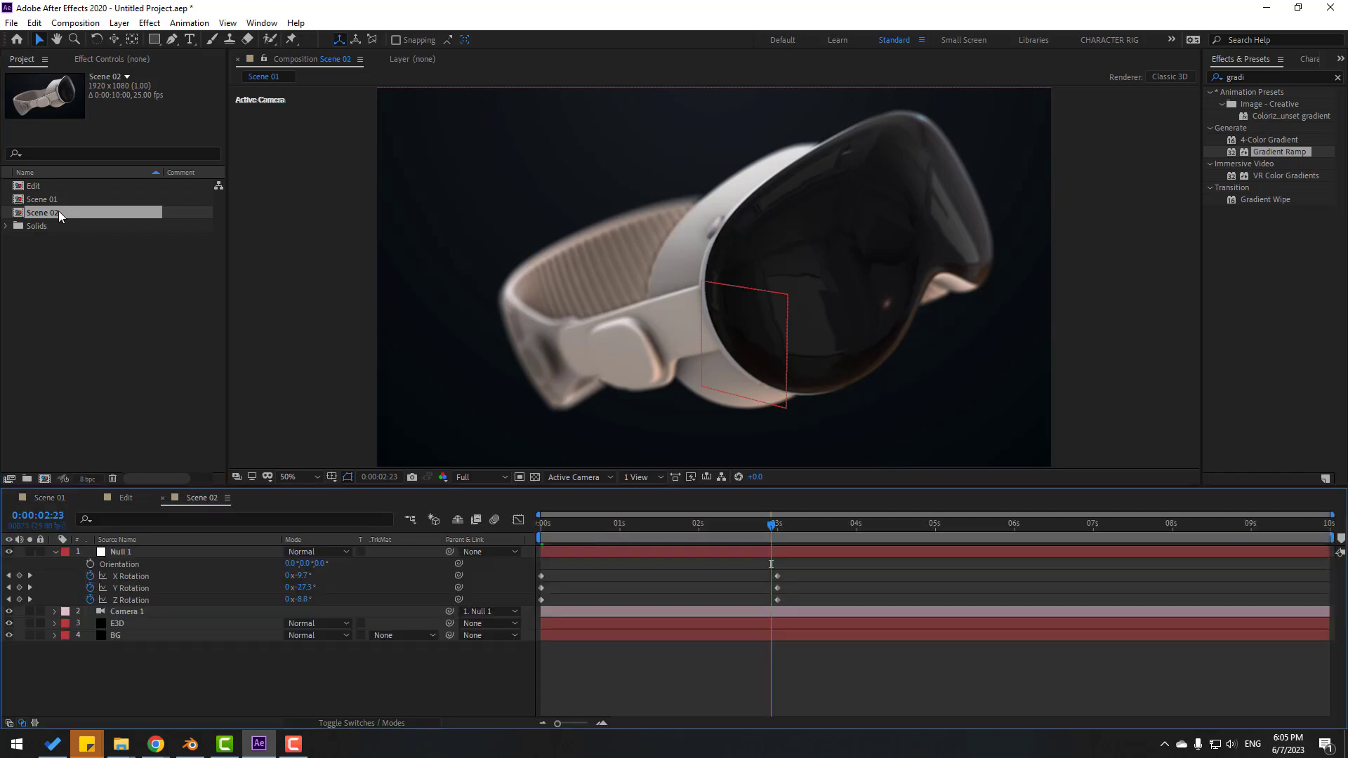
left_click(778, 524)
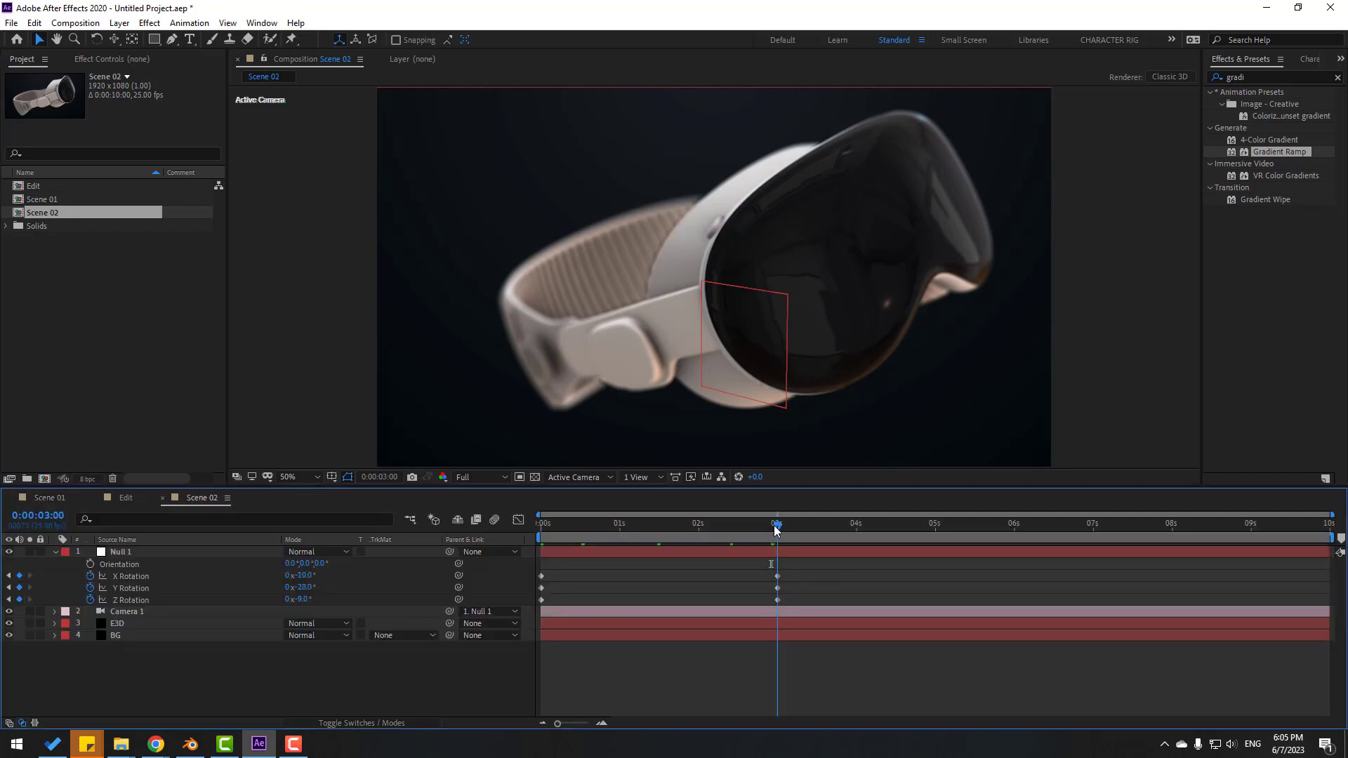
Set the preview to Quarter quality and delete Null 1's rotation keyframes.
left_click(480, 477)
left_click(480, 557)
left_click_drag(832, 567, 537, 628)
key("Delete")
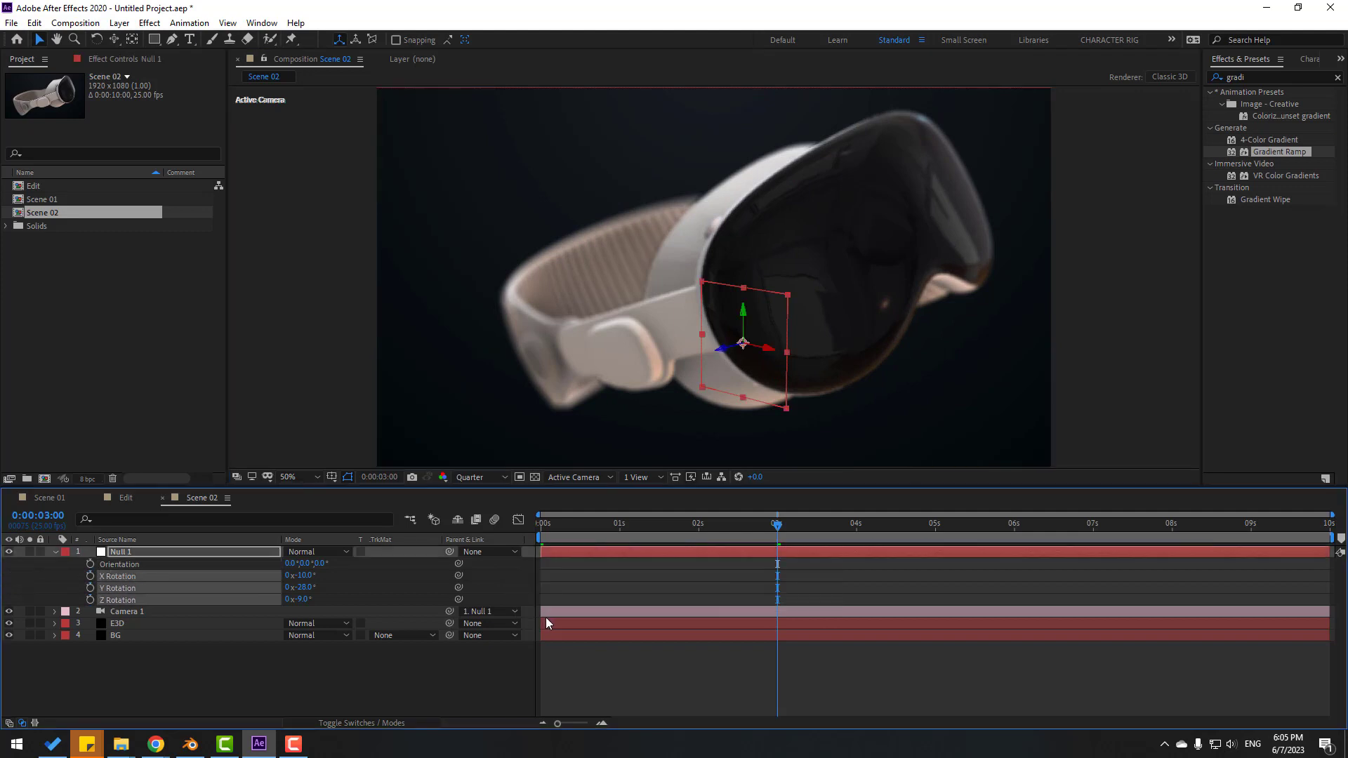
left_click_drag(772, 527, 705, 541)
left_click(257, 698)
Push Camera 1 in and orbit it to a close-up framing of the headset strap.
key("c")
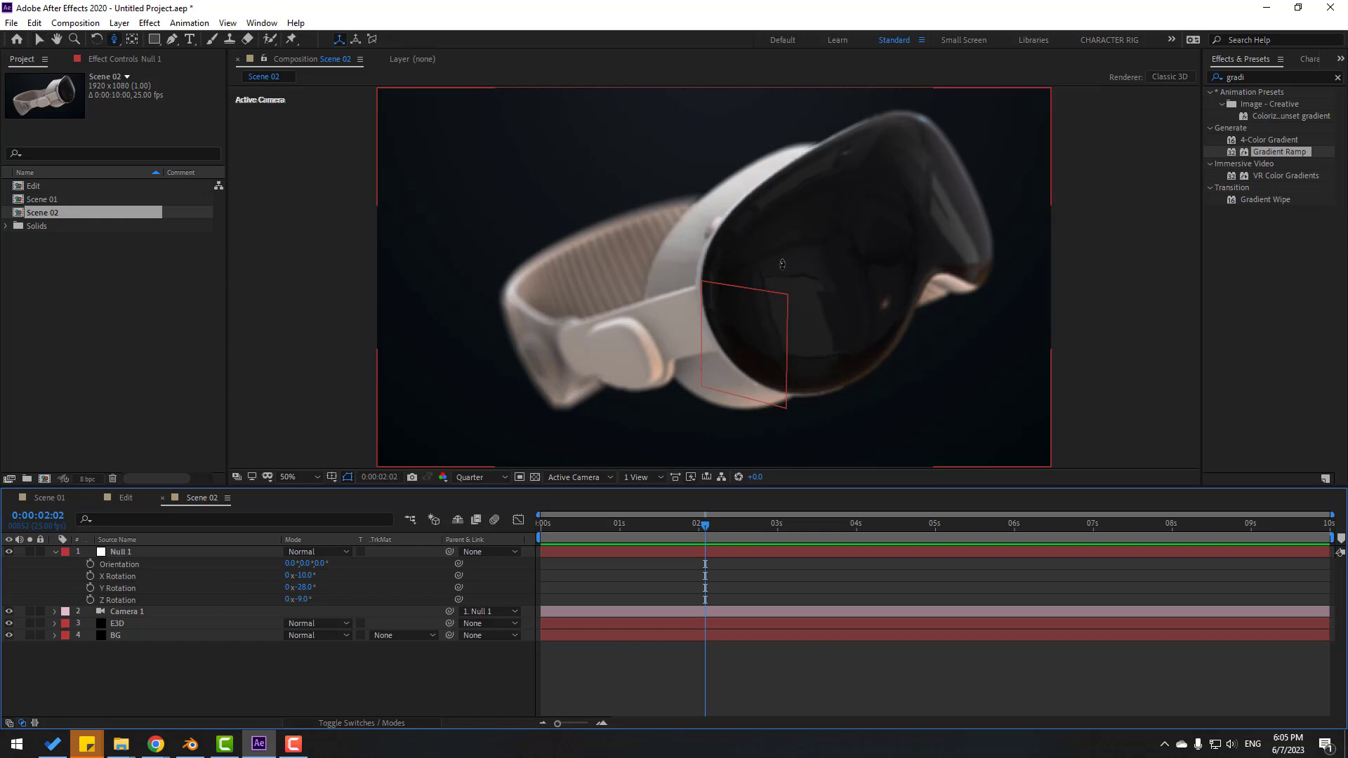
left_click_drag(801, 267, 798, 253)
key("c")
key("c")
key("c")
left_click_drag(654, 284, 690, 395)
key("c")
key("v")
left_click_drag(685, 524, 496, 539)
Keyframe Null 1's Position sliding sideways from 0s to 3s, ending the work area at 3s.
left_click(137, 552)
key("p")
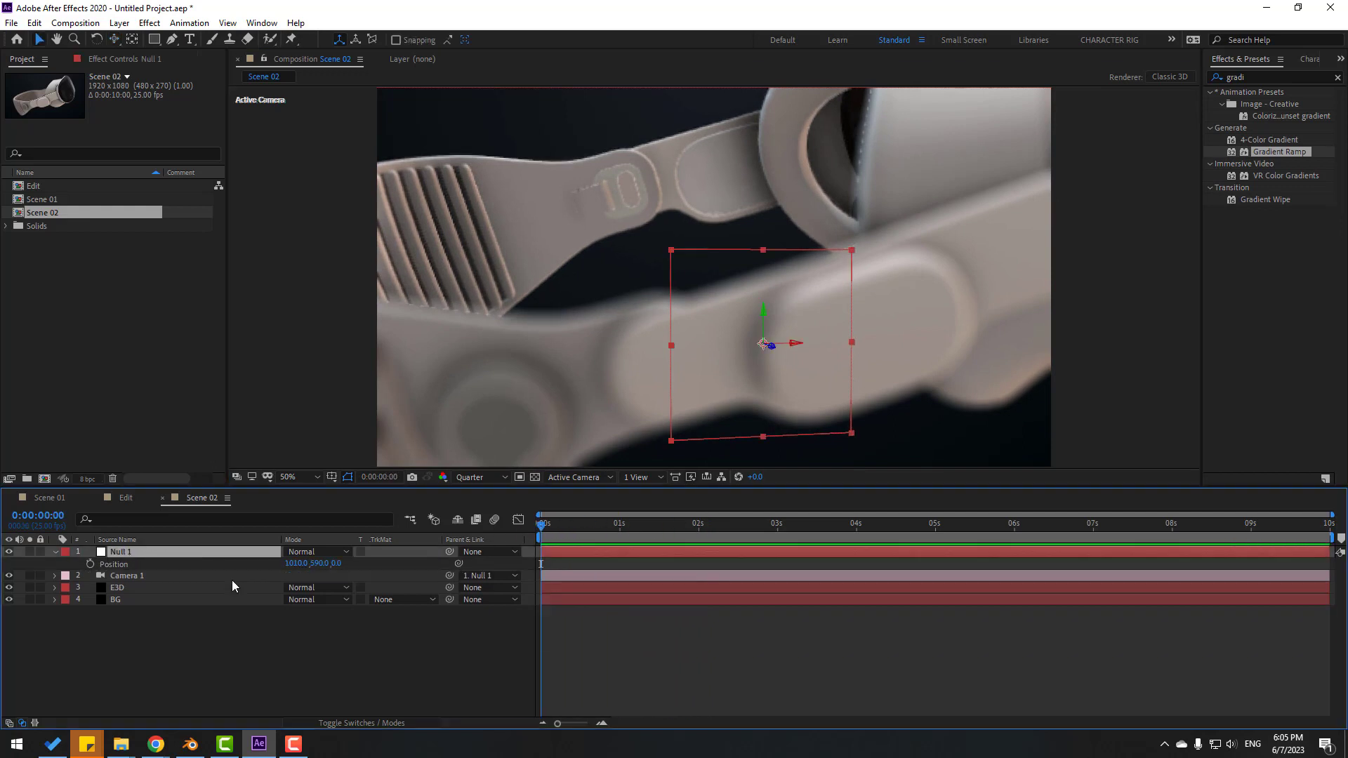
left_click(89, 564)
left_click_drag(296, 564, 240, 559)
left_click_drag(679, 525, 777, 528)
key("n")
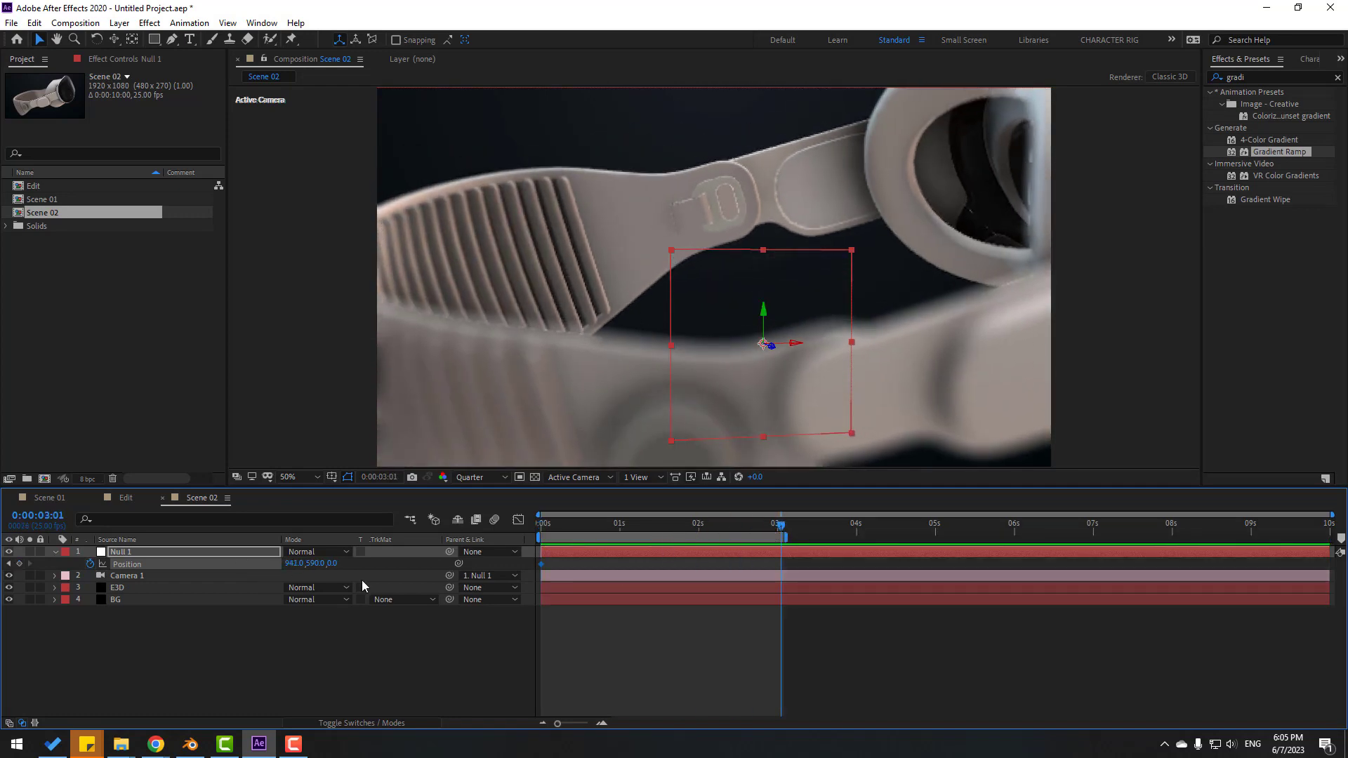
left_click_drag(295, 563, 349, 564)
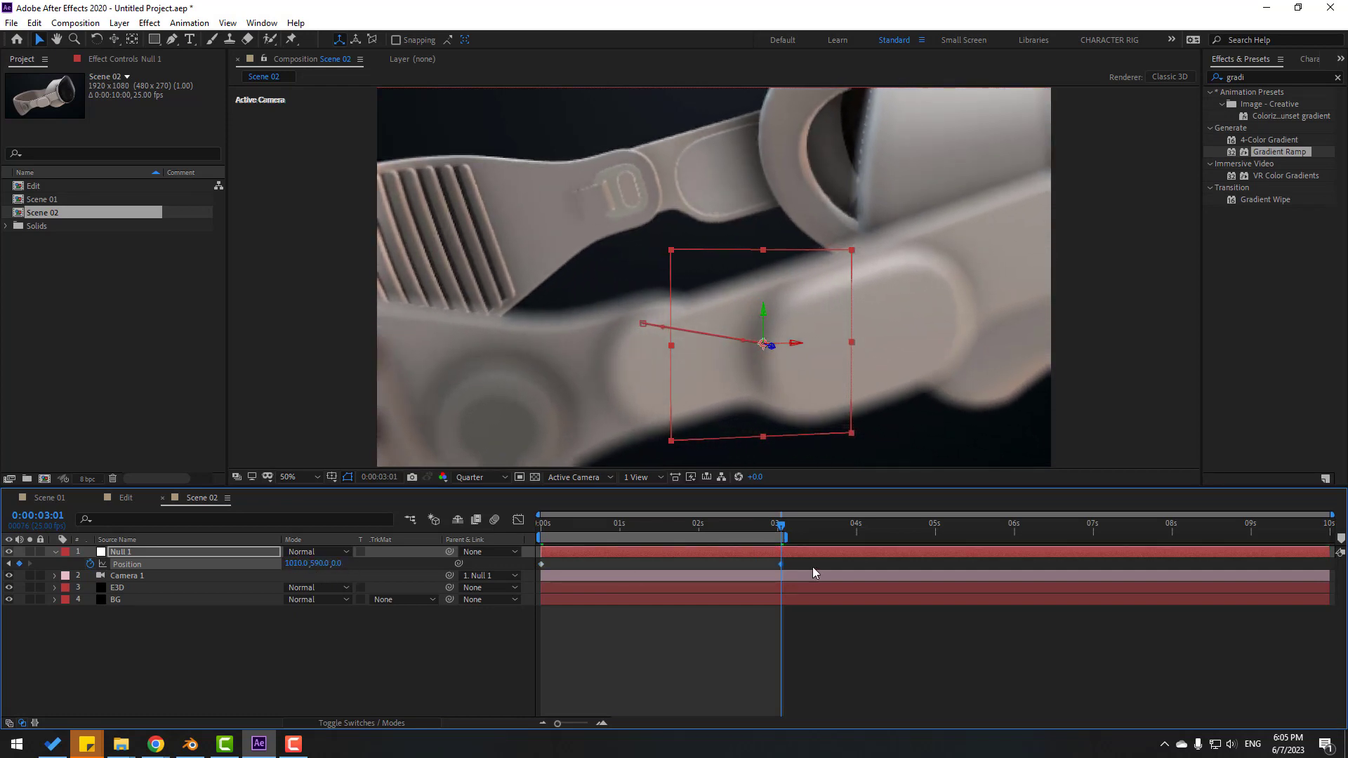
Apply Easy Ease to Null 1's position keyframes and play back the shot.
right_click(541, 564)
mouse_move(632, 554)
left_click(752, 598)
key("space")
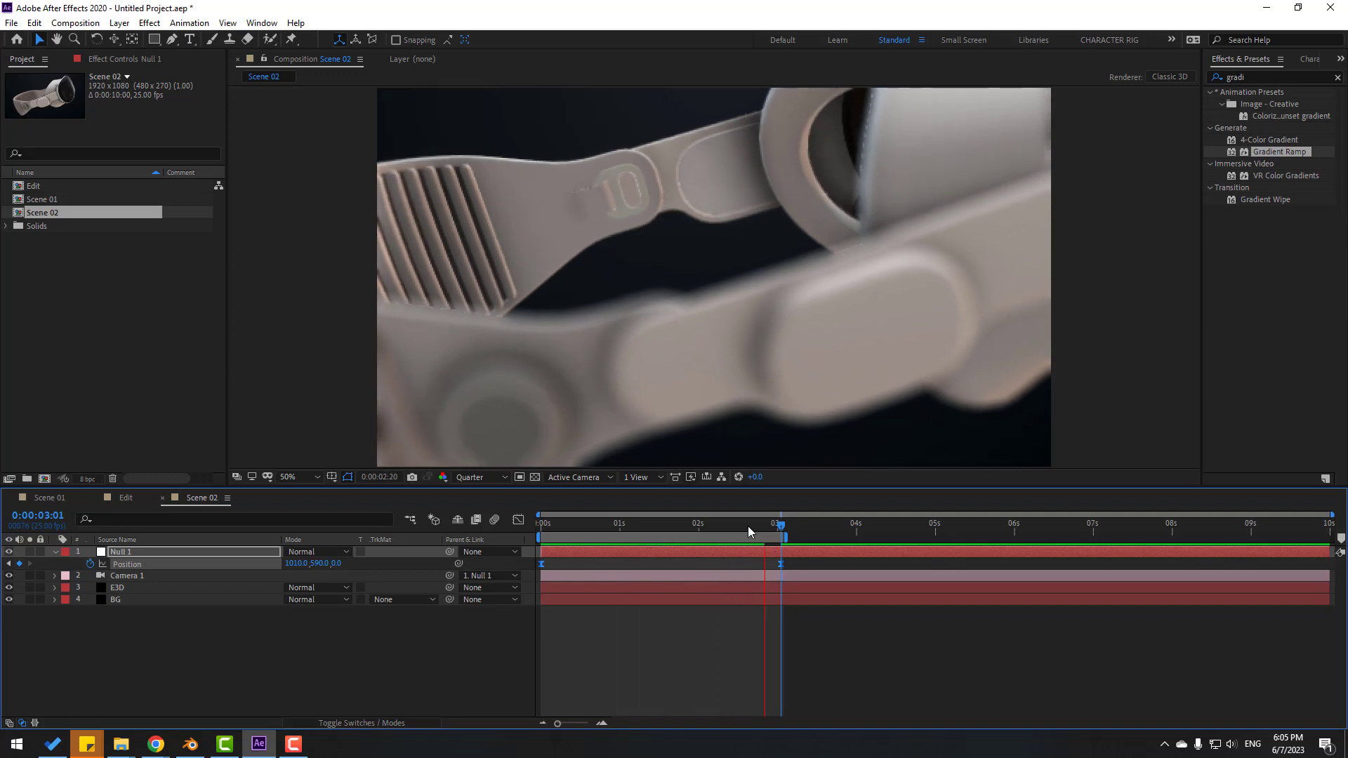
key("space")
left_click(123, 575)
Keyframe Camera 1's Focus Distance racking from 328.7 to about 480 near one second, then preview.
left_click(55, 576)
left_click_drag(298, 614, 90, 611)
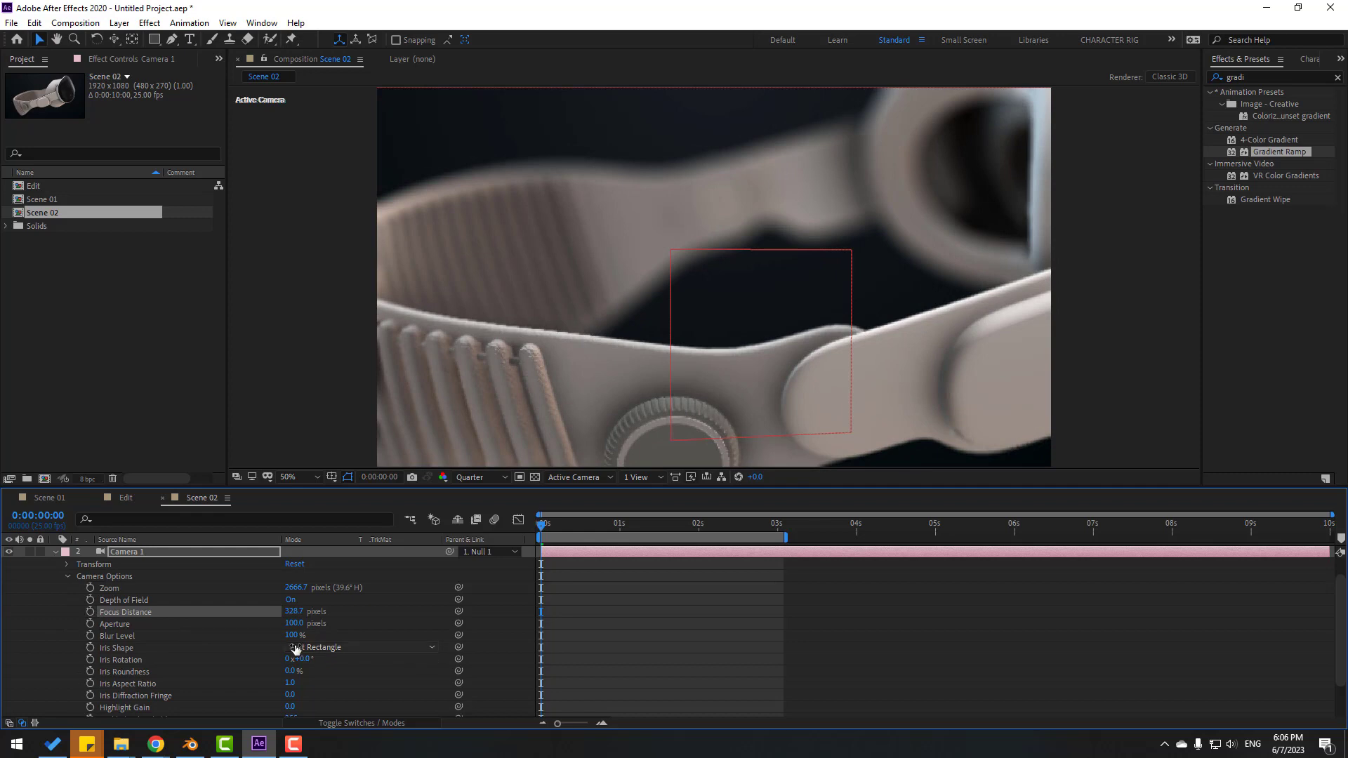
left_click_drag(545, 532, 657, 535)
left_click(90, 612)
left_click_drag(294, 612, 474, 583)
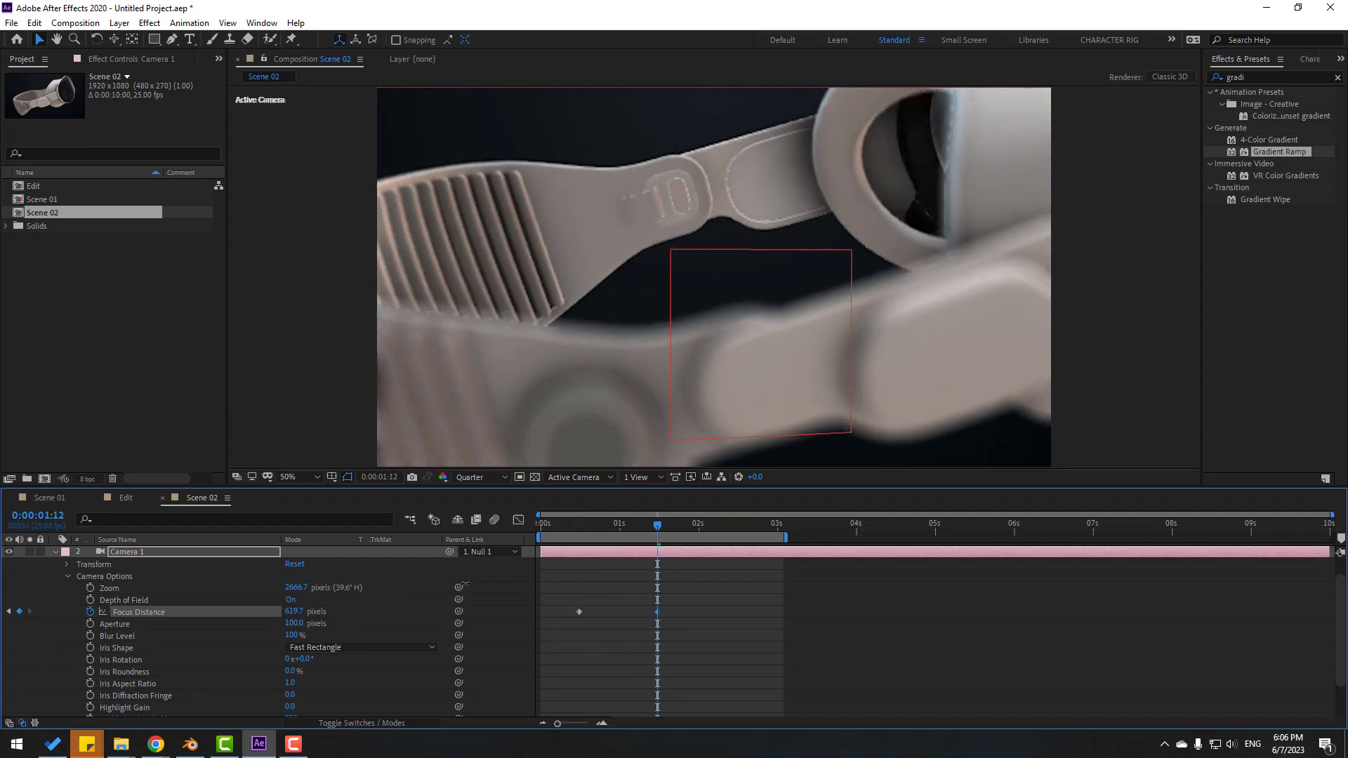
left_click_drag(556, 537, 635, 539)
left_click_drag(668, 619, 686, 620)
key("space")
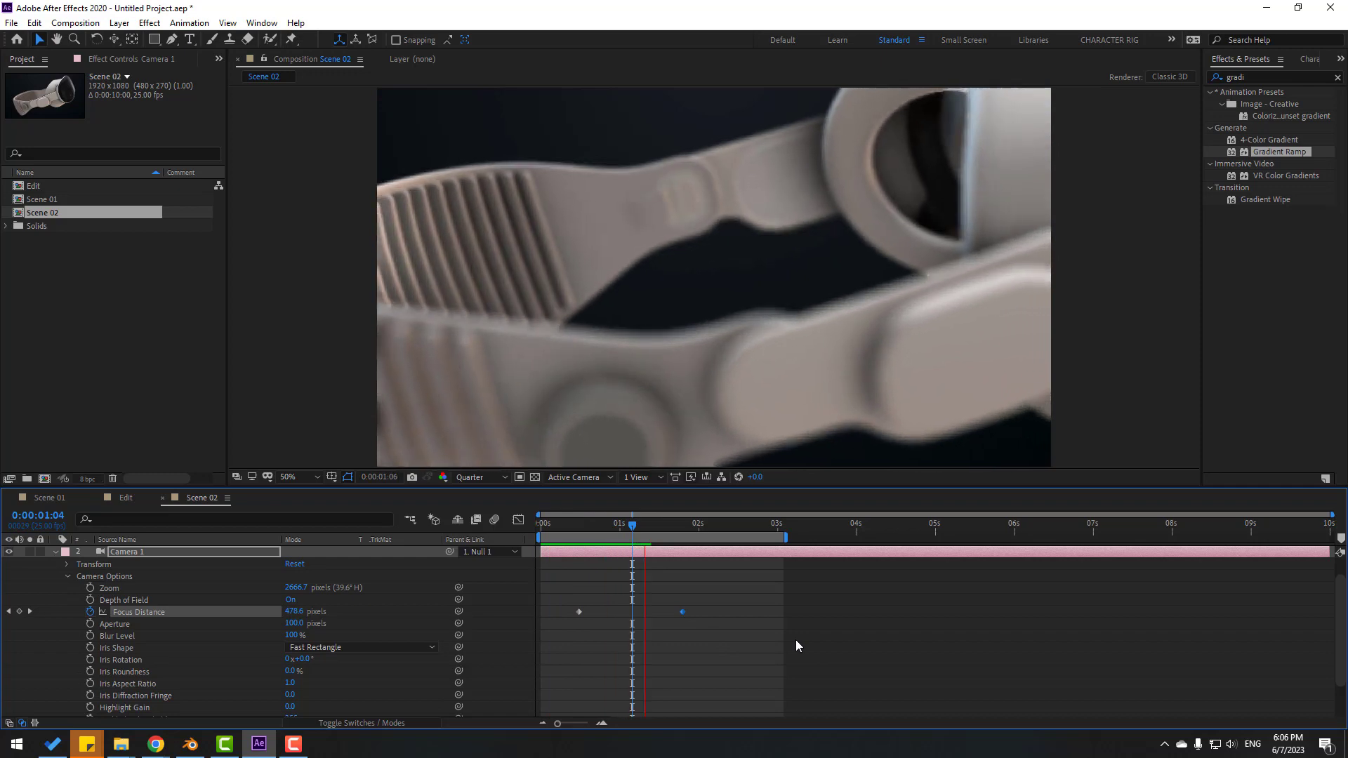
scroll(138, 606, "up", 1)
left_click(117, 552)
left_click_drag(798, 563, 559, 570)
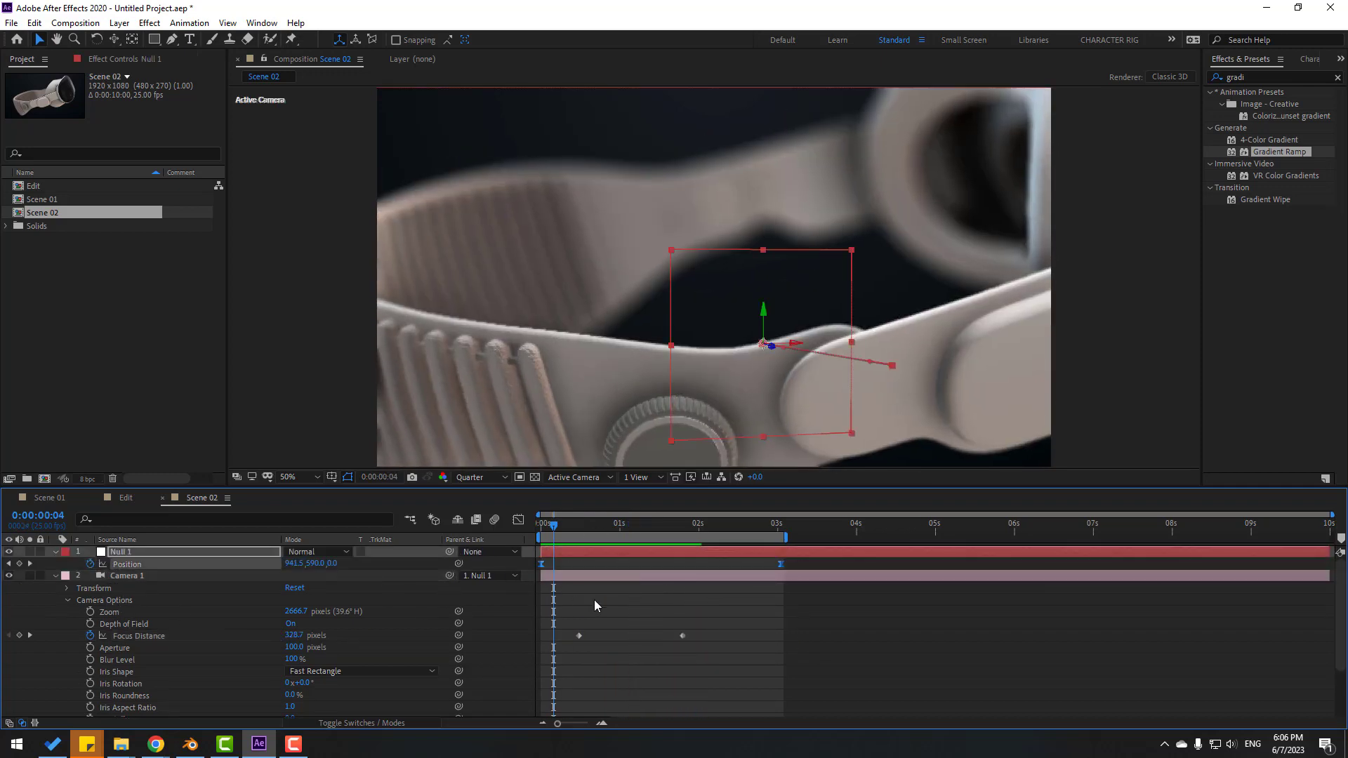
Make Null 1's position keyframes linear and preview the slide.
left_click(780, 564, "ctrl")
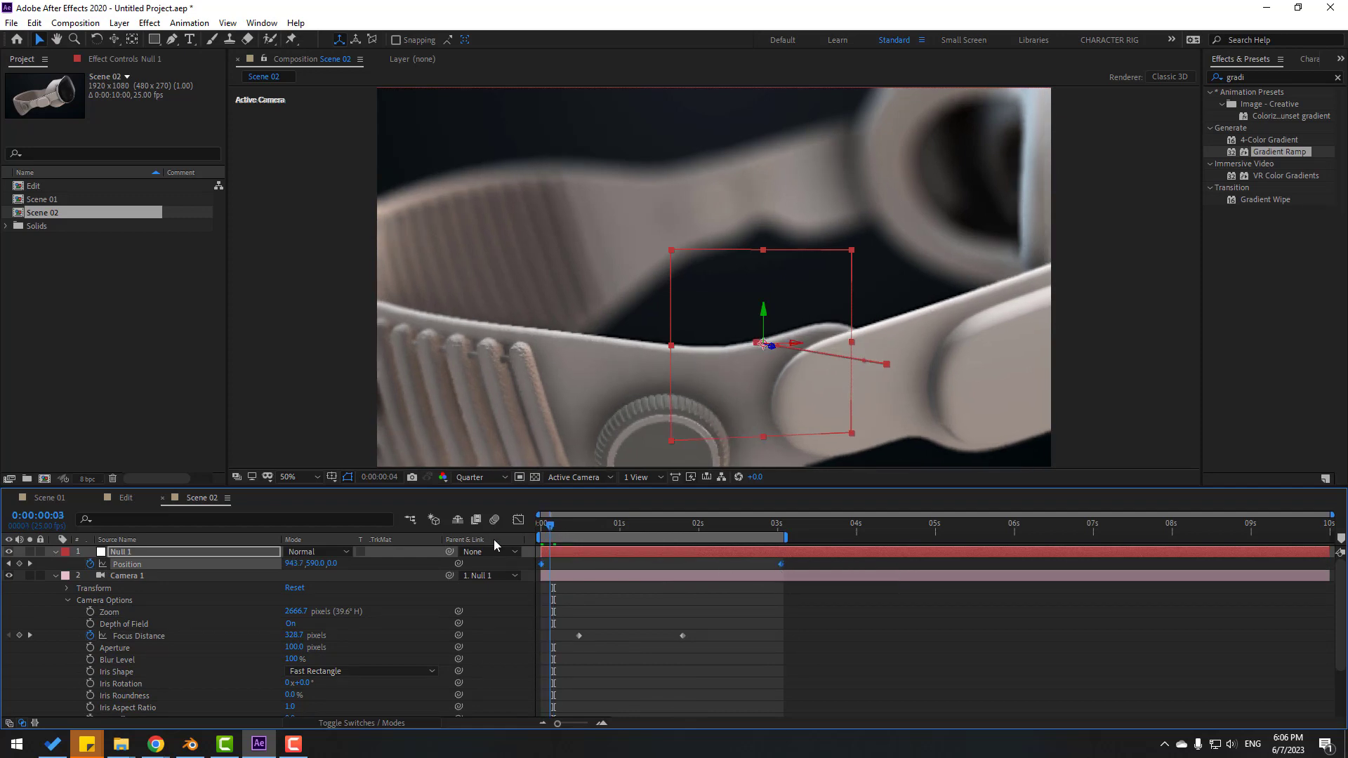
left_click(540, 534)
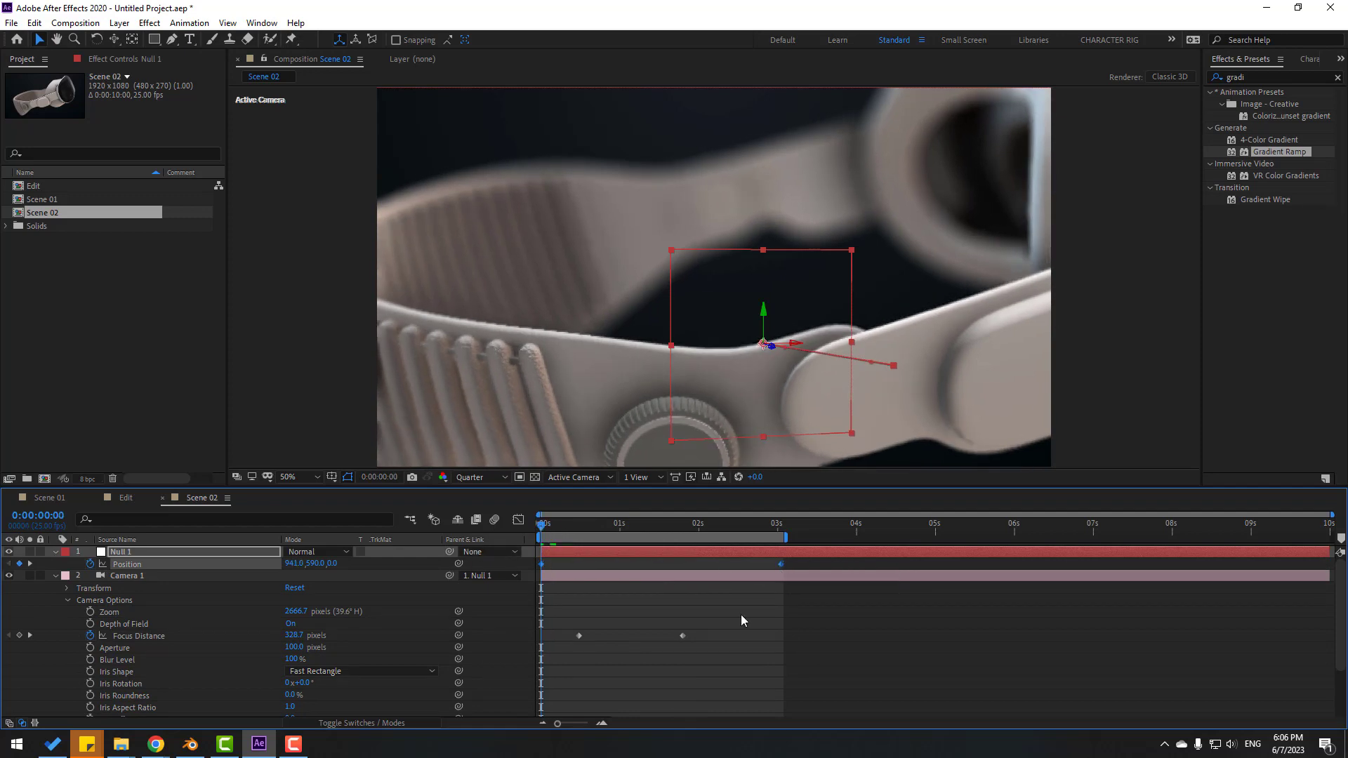
key("space")
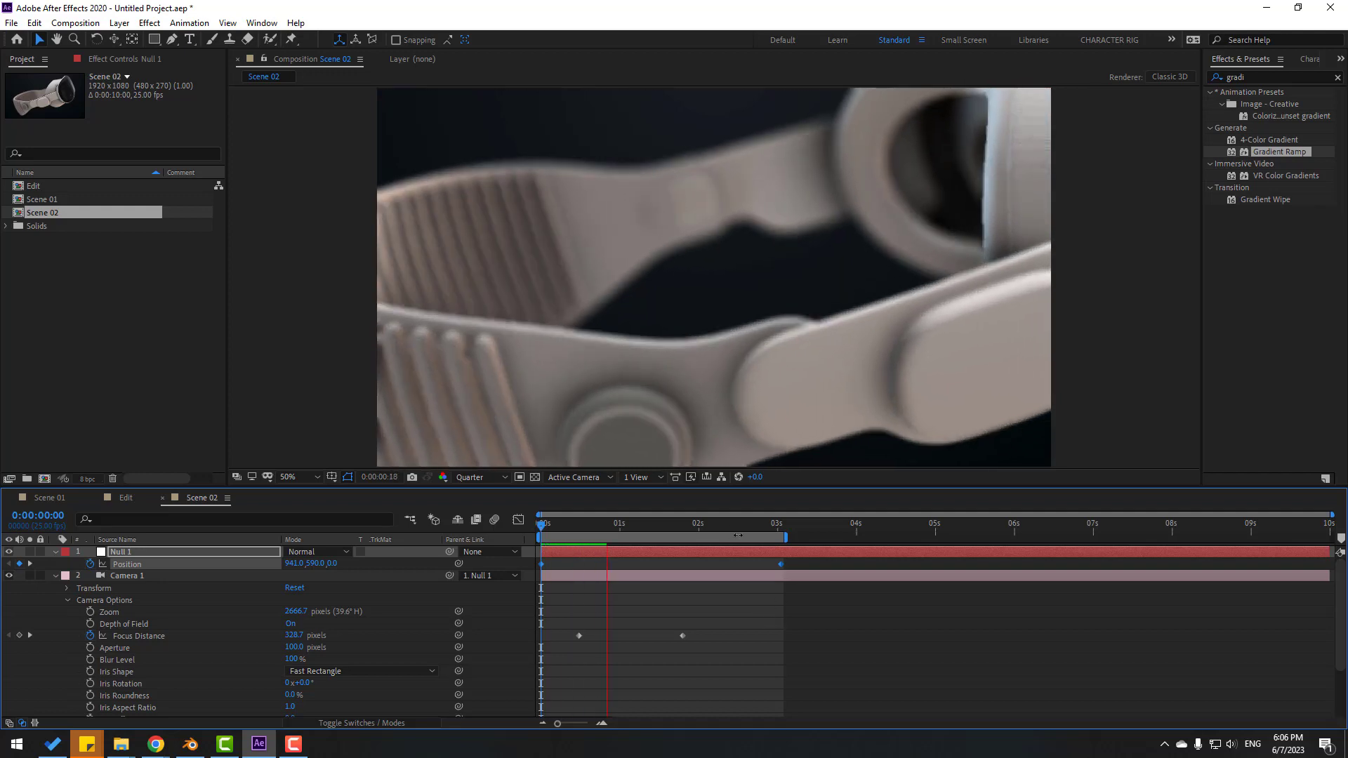
left_click(717, 523)
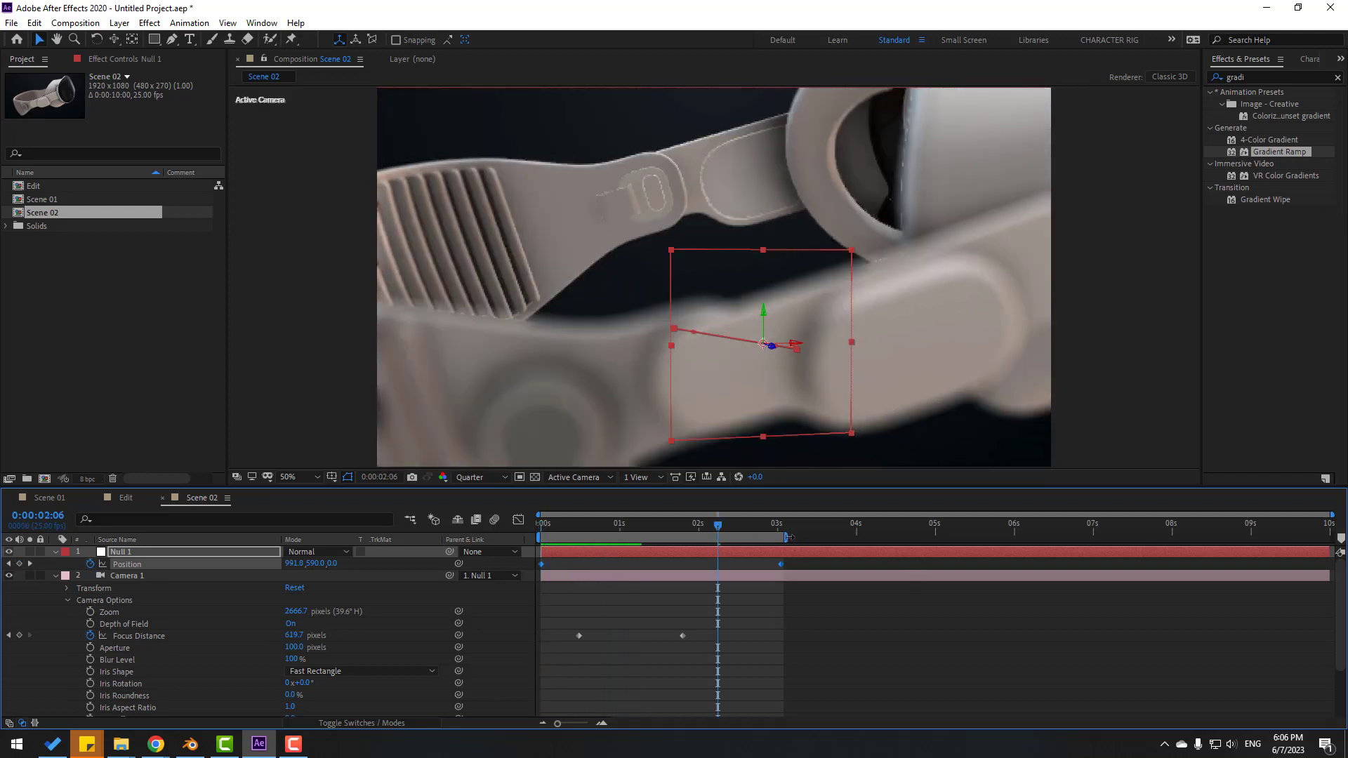
Move Null 1's end keyframe out to about 6 seconds and reset the work area end to 3s.
left_click_drag(788, 537, 1019, 534)
left_click_drag(781, 564, 1017, 574)
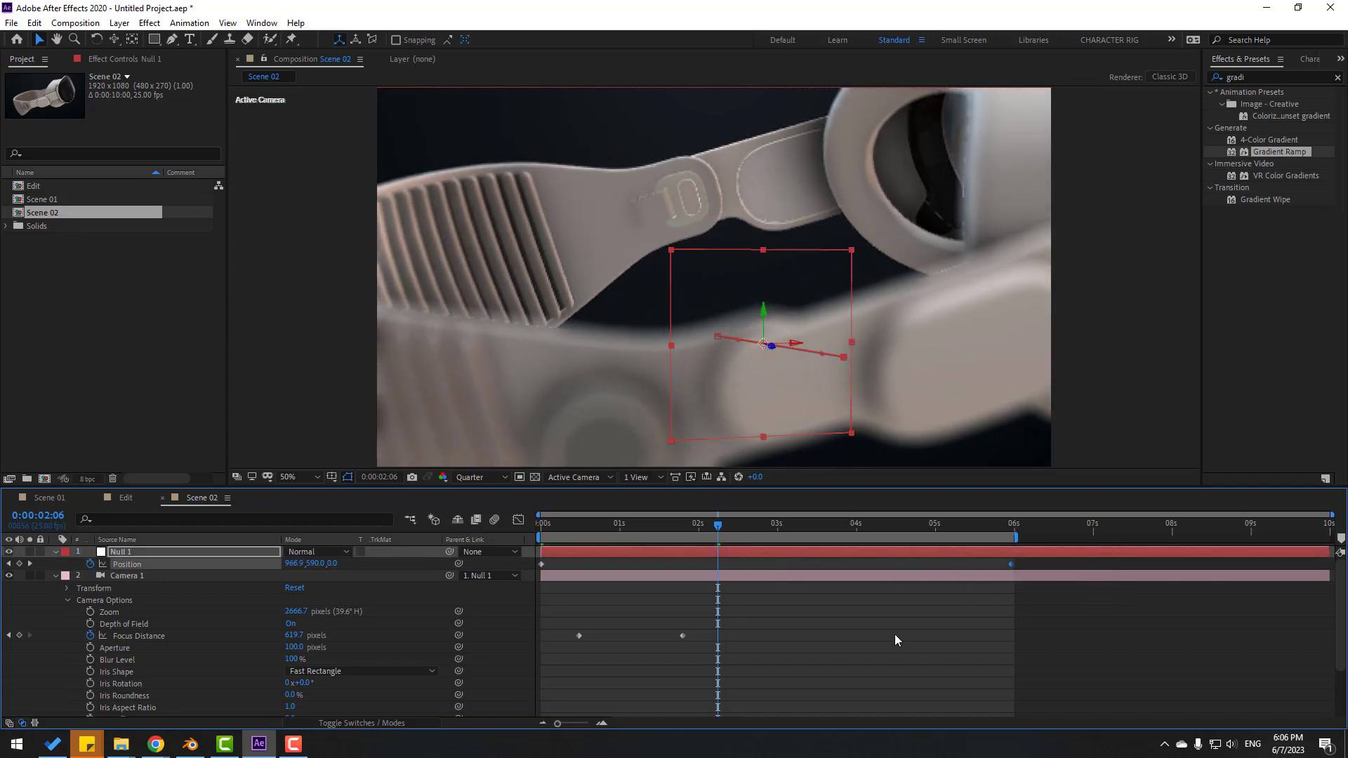
left_click(778, 650)
key("space")
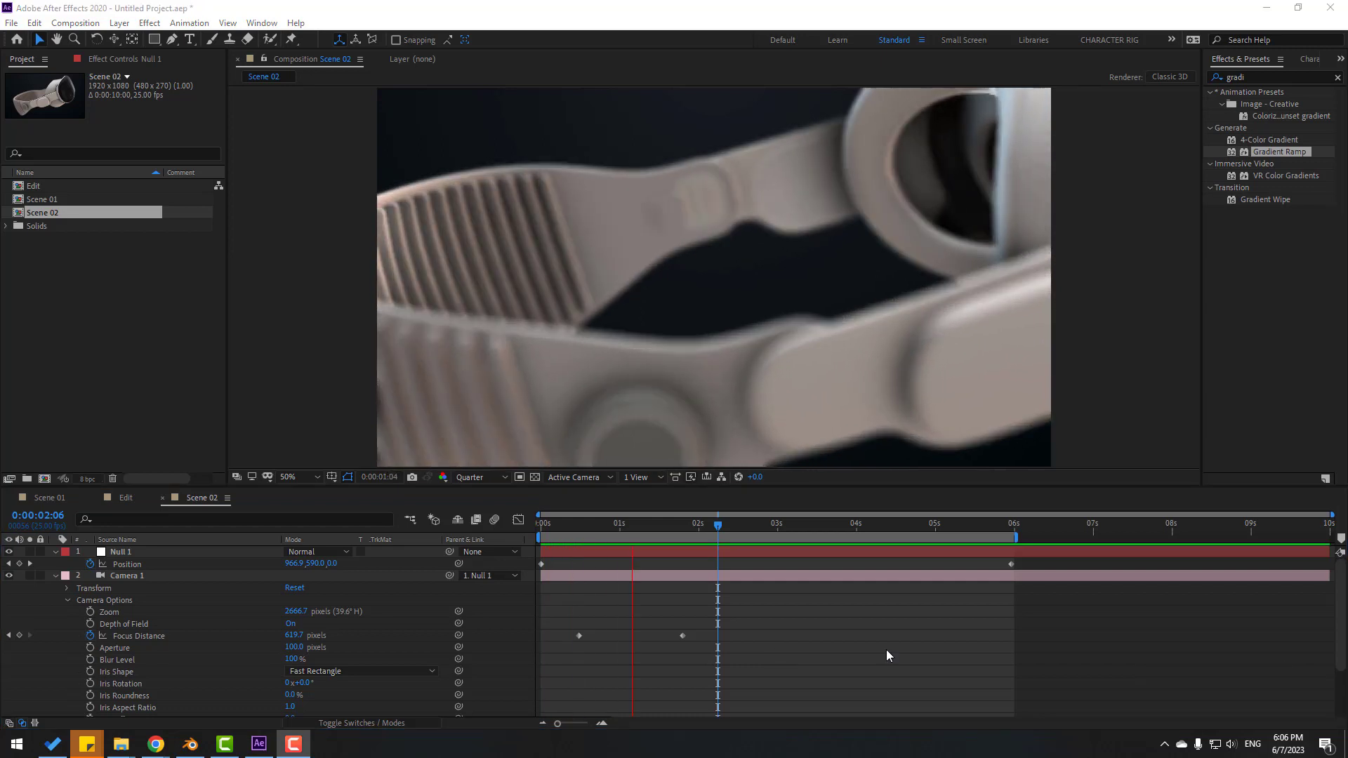
left_click(776, 526)
key("n")
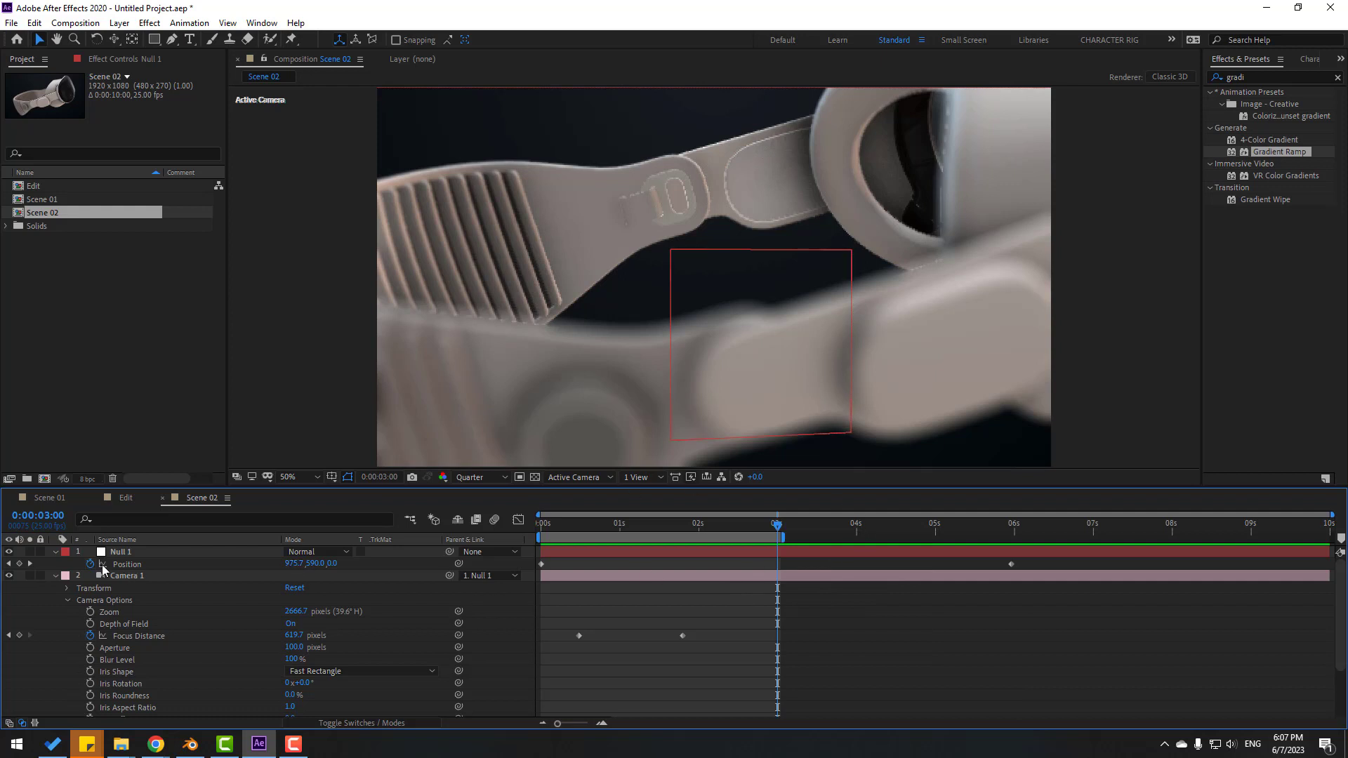
left_click(88, 264)
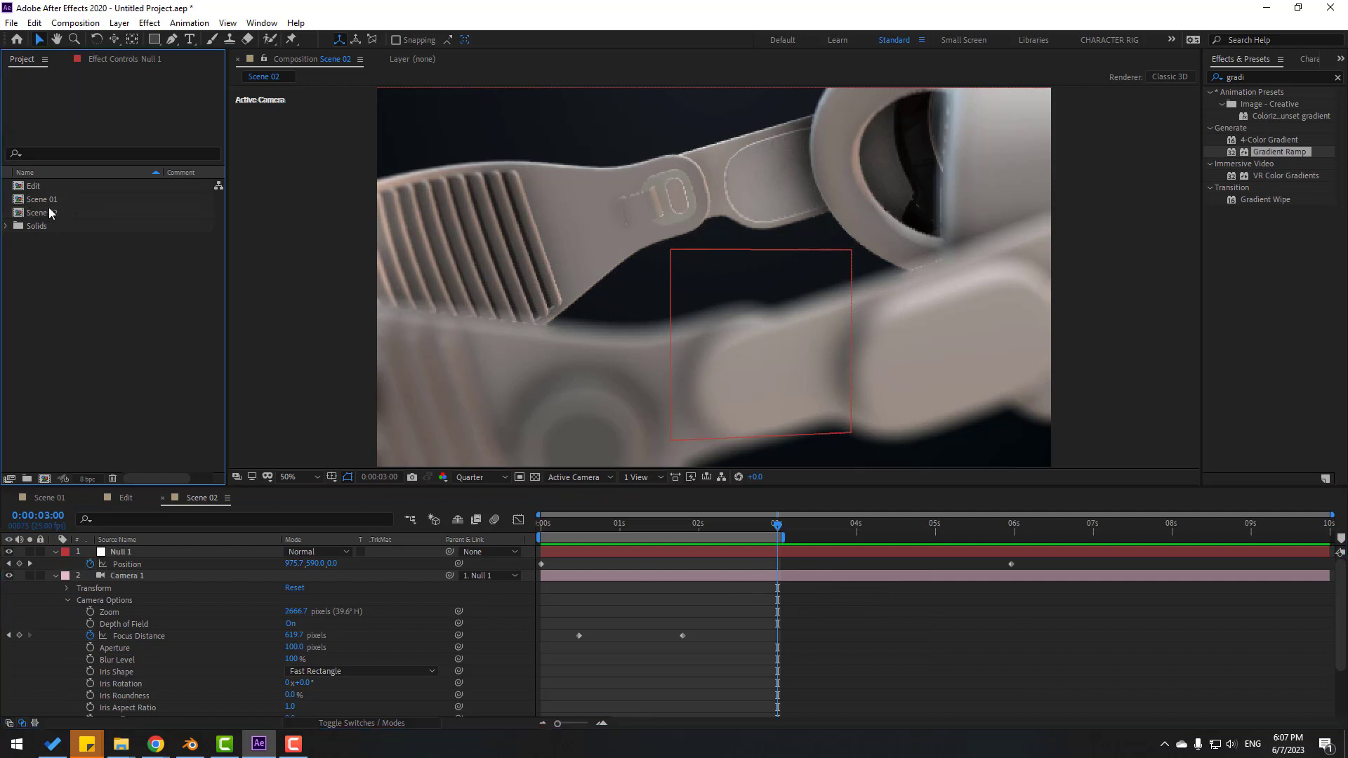
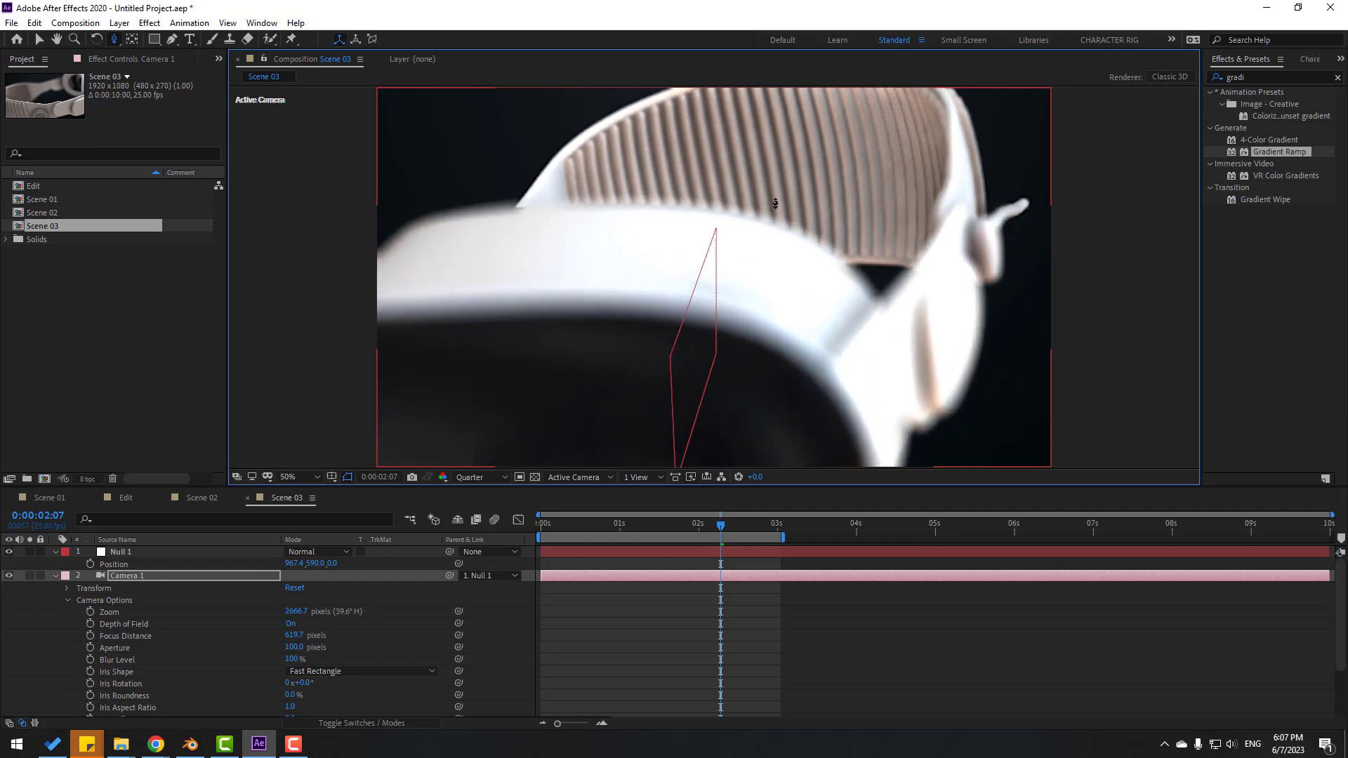
Set X, Y and Z Rotation keyframes on Null 1 at the start of the comp.
key("c")
left_click_drag(767, 271, 854, 232)
key("v")
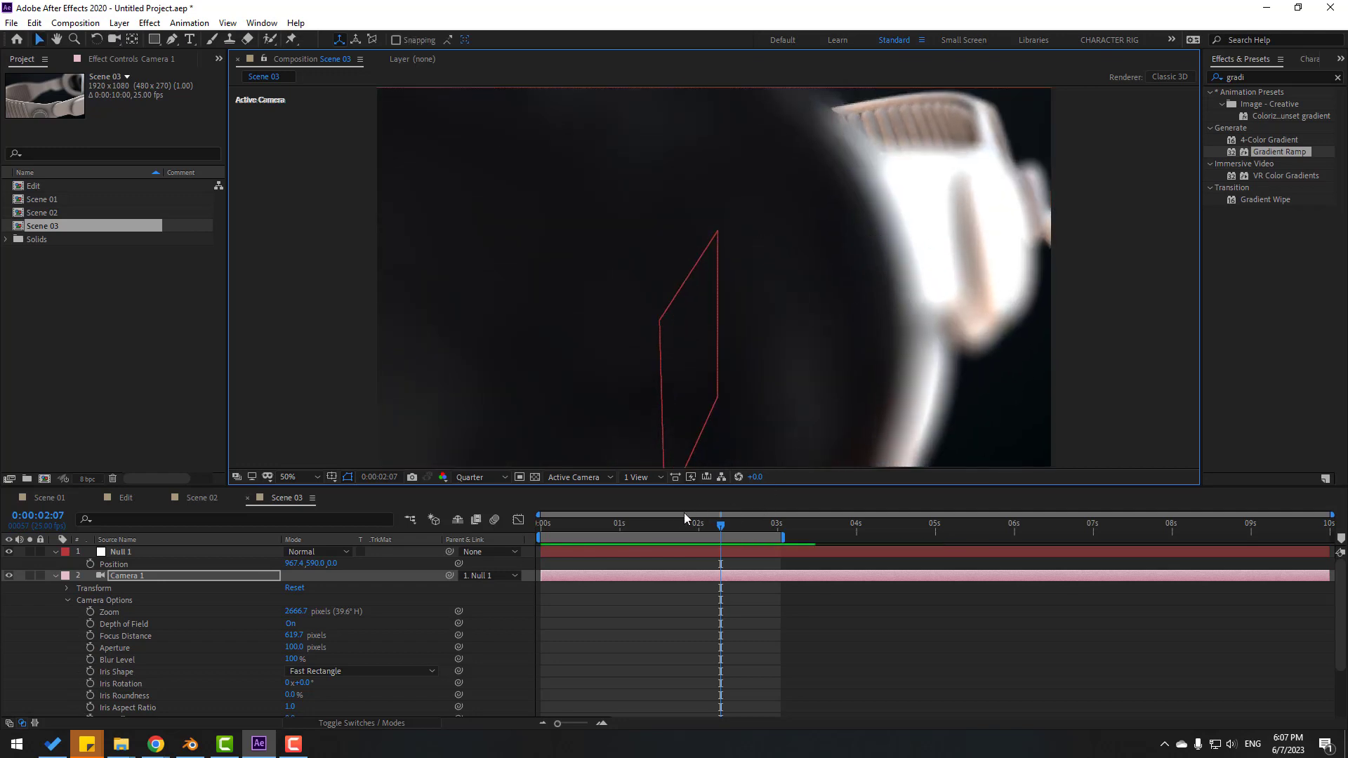
left_click_drag(684, 531, 541, 538)
left_click(120, 553)
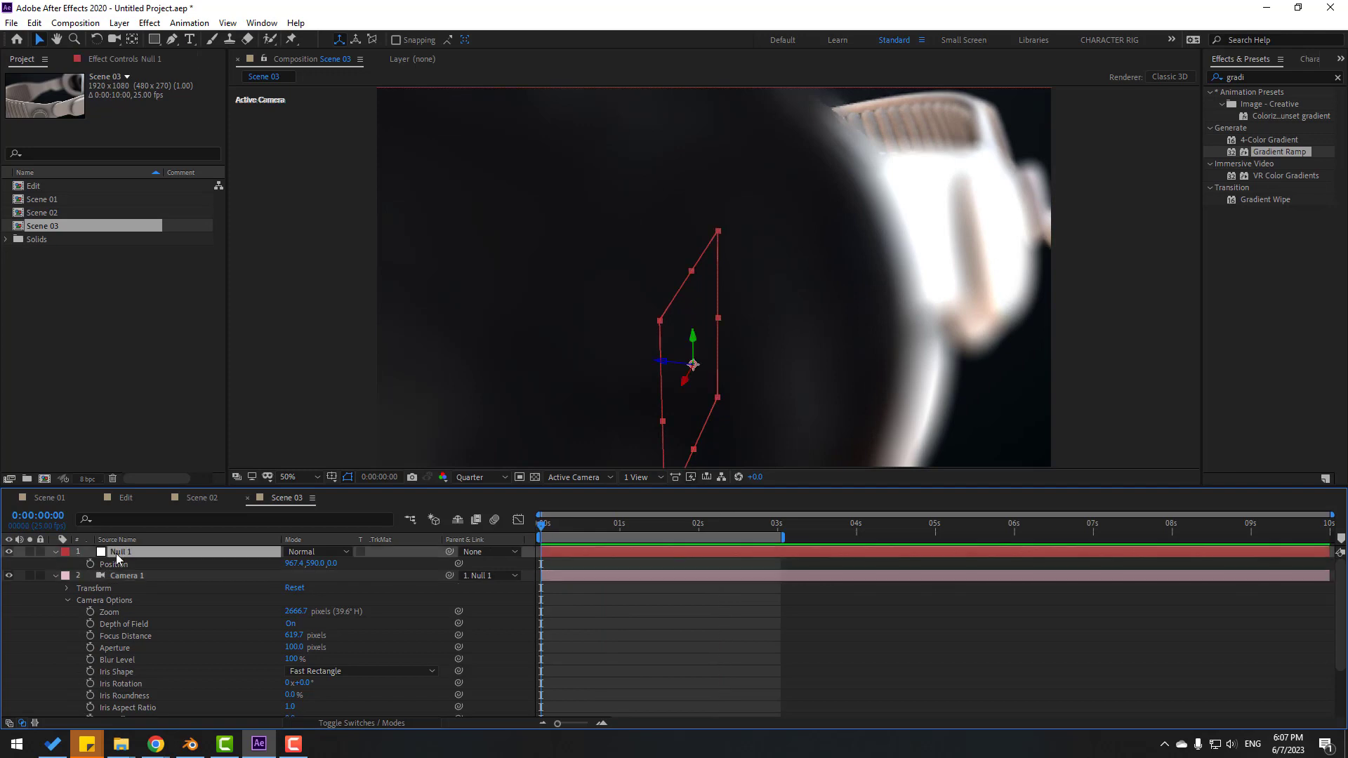
key("r")
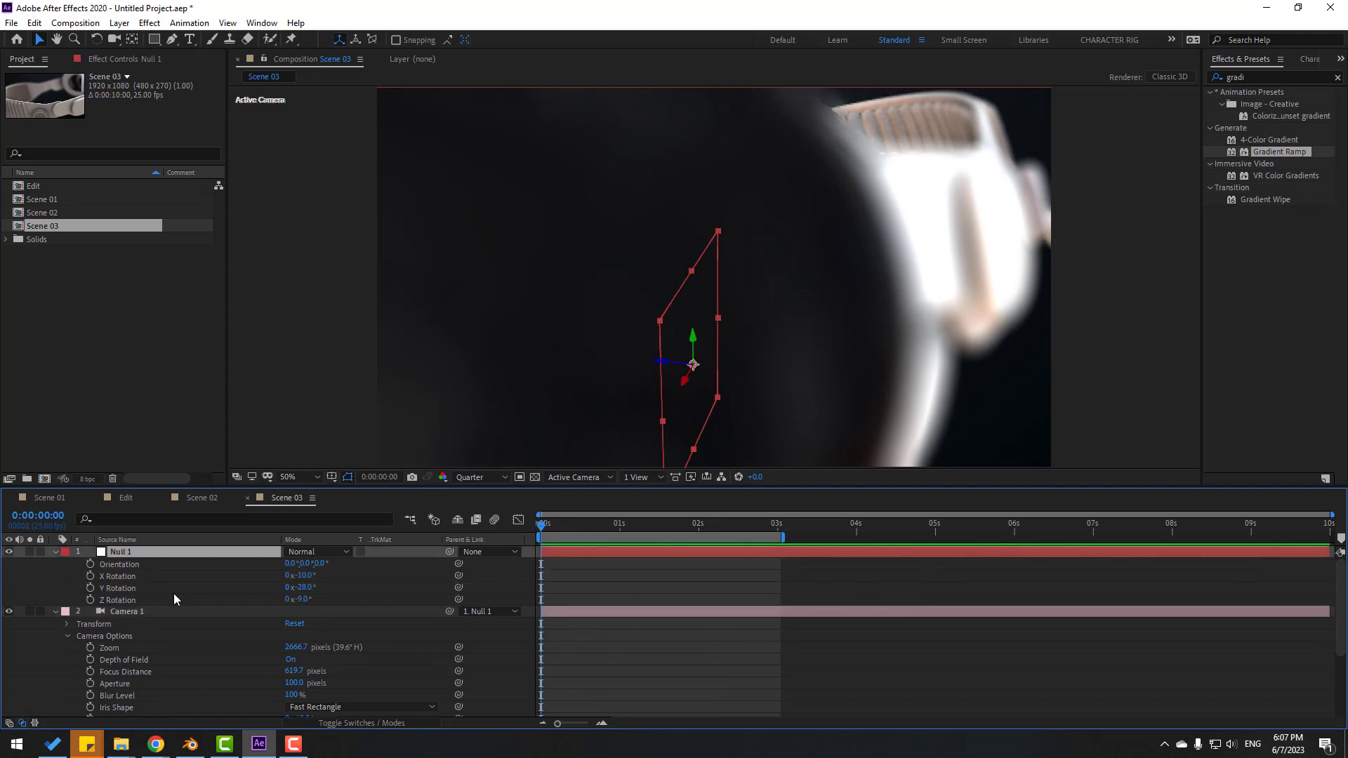
left_click(90, 576)
left_click(90, 588)
left_click(90, 601)
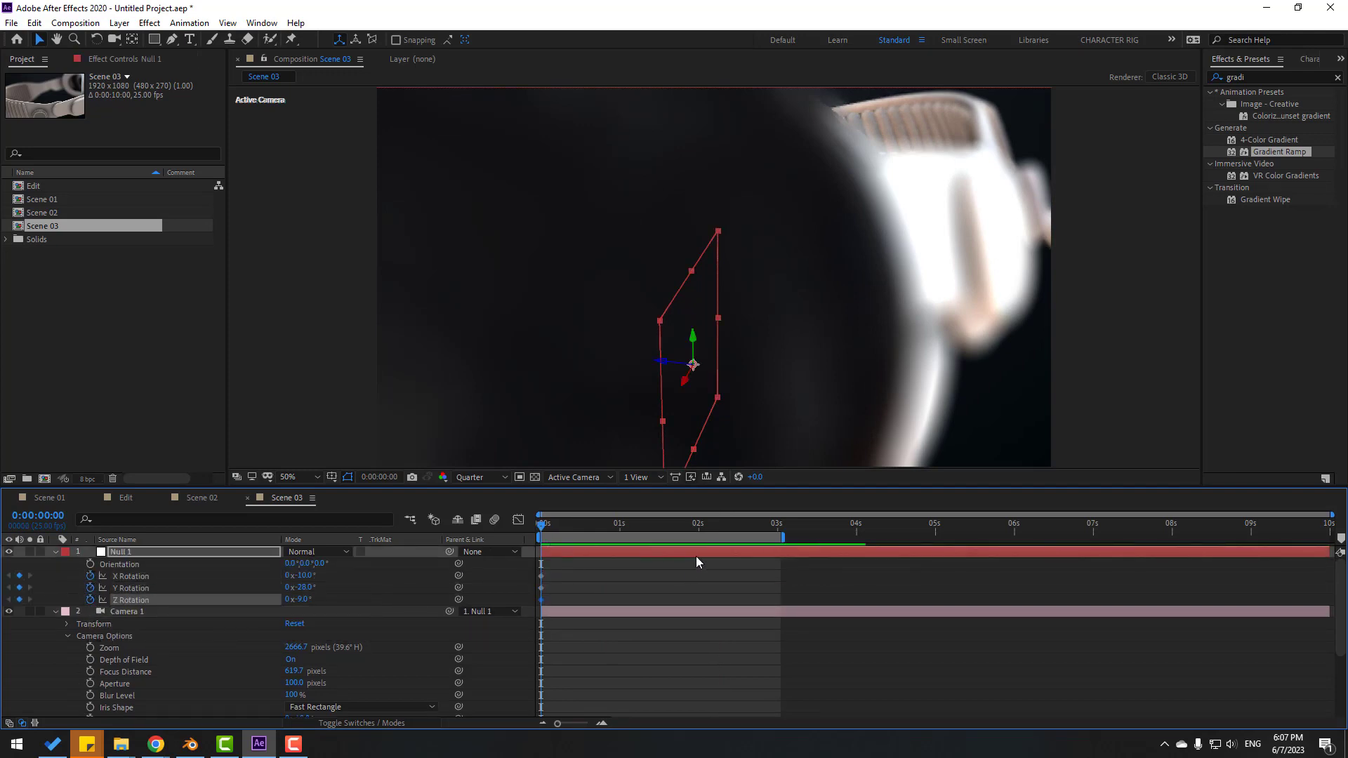
At 6 seconds, swing Null 1 further on its Y Rotation.
left_click(1015, 534)
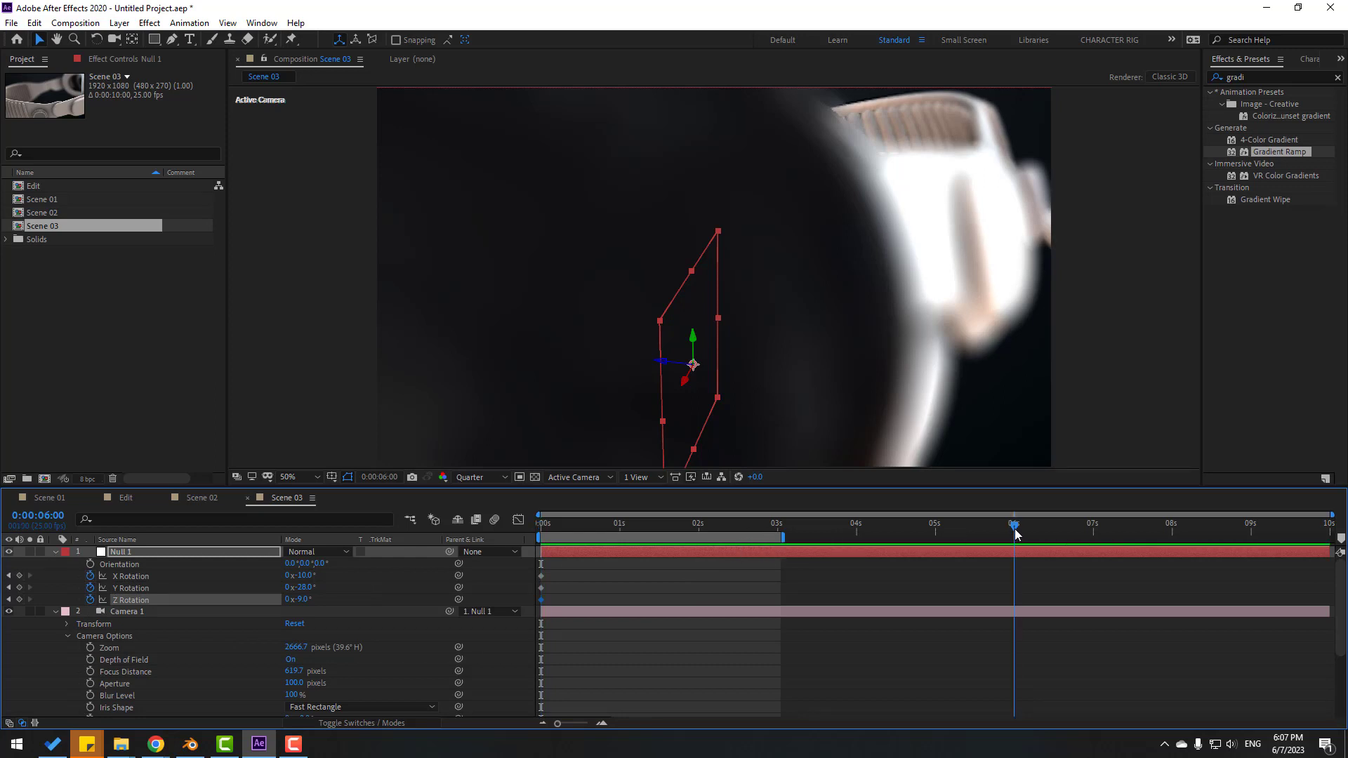
left_click(307, 589)
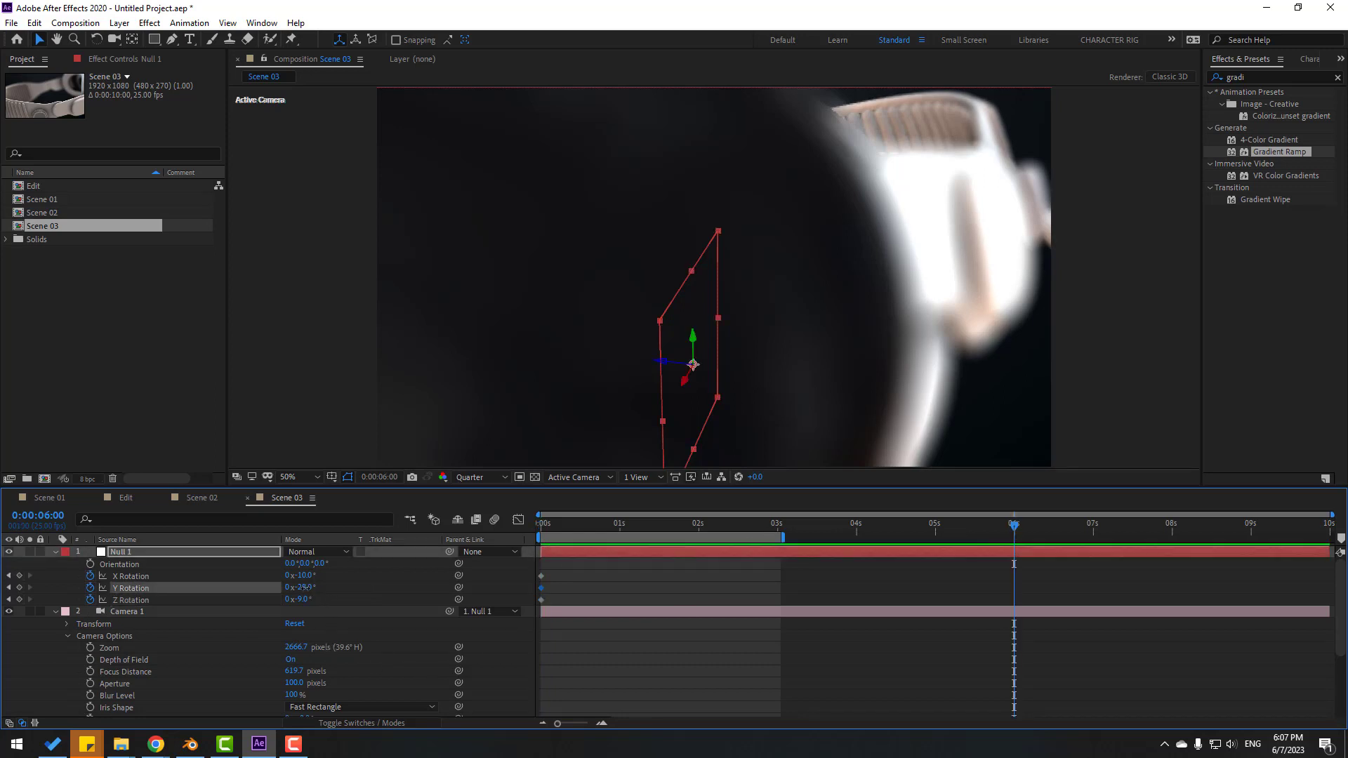
mouse_move(306, 588)
left_mouse_down()
mouse_move(284, 589)
mouse_move(310, 572)
mouse_move(299, 599)
left_mouse_up()
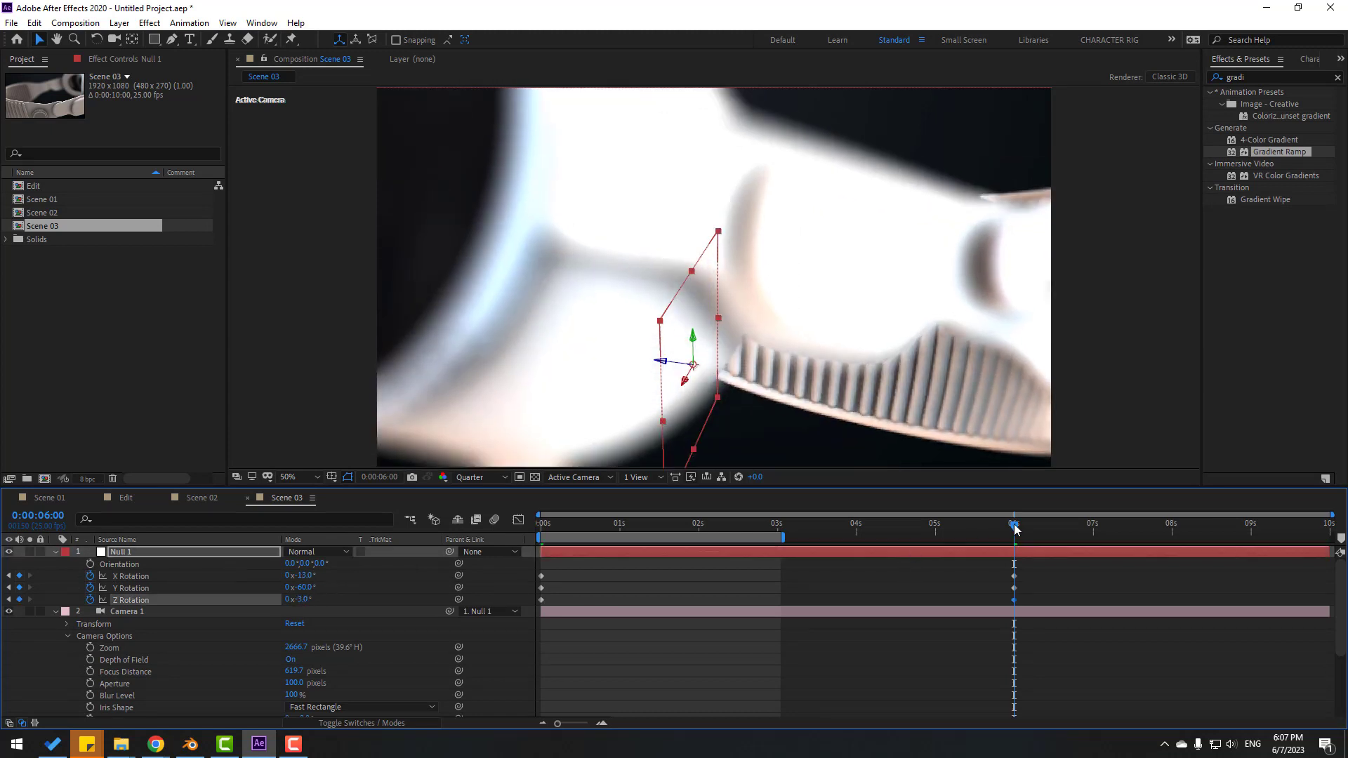
End the work area at 6 seconds, preview the swing, and pull focus to 282.7 pixels.
key("n")
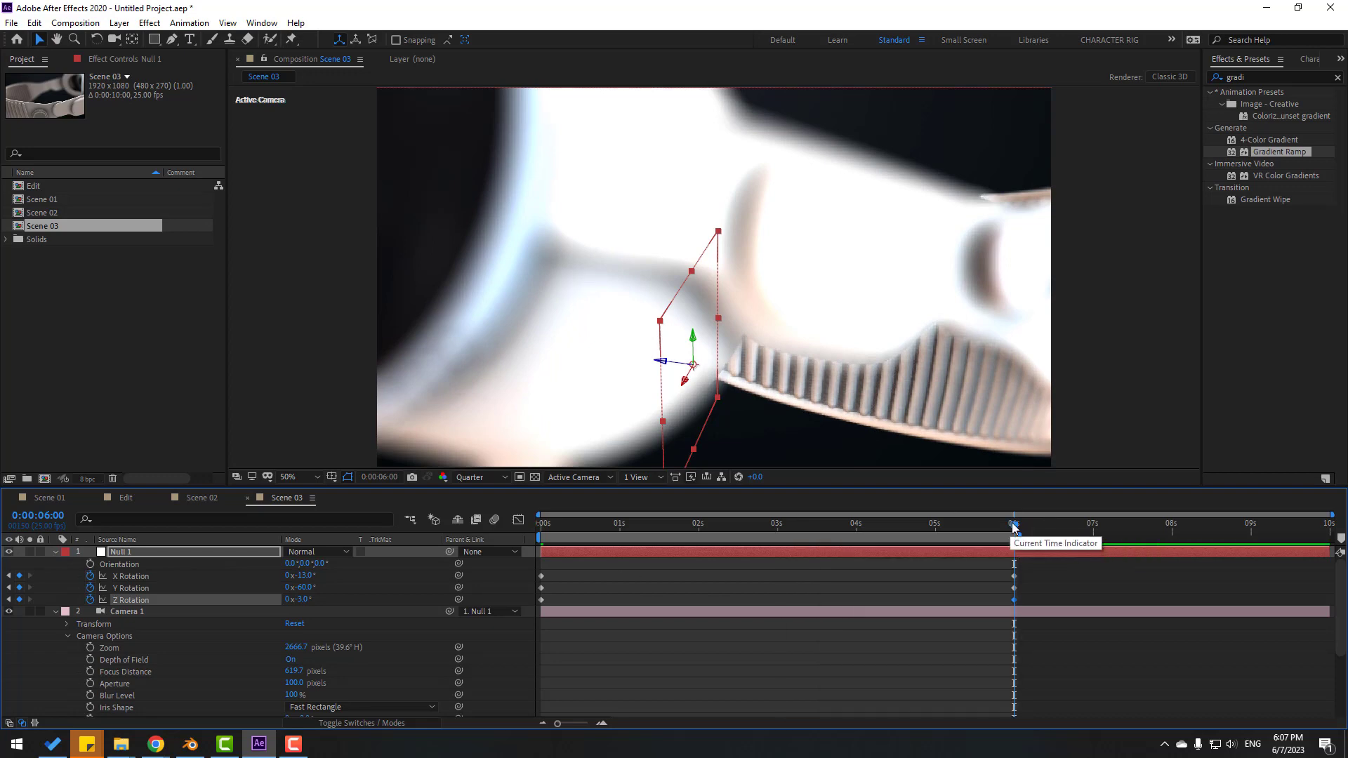
left_click_drag(1013, 528, 445, 555)
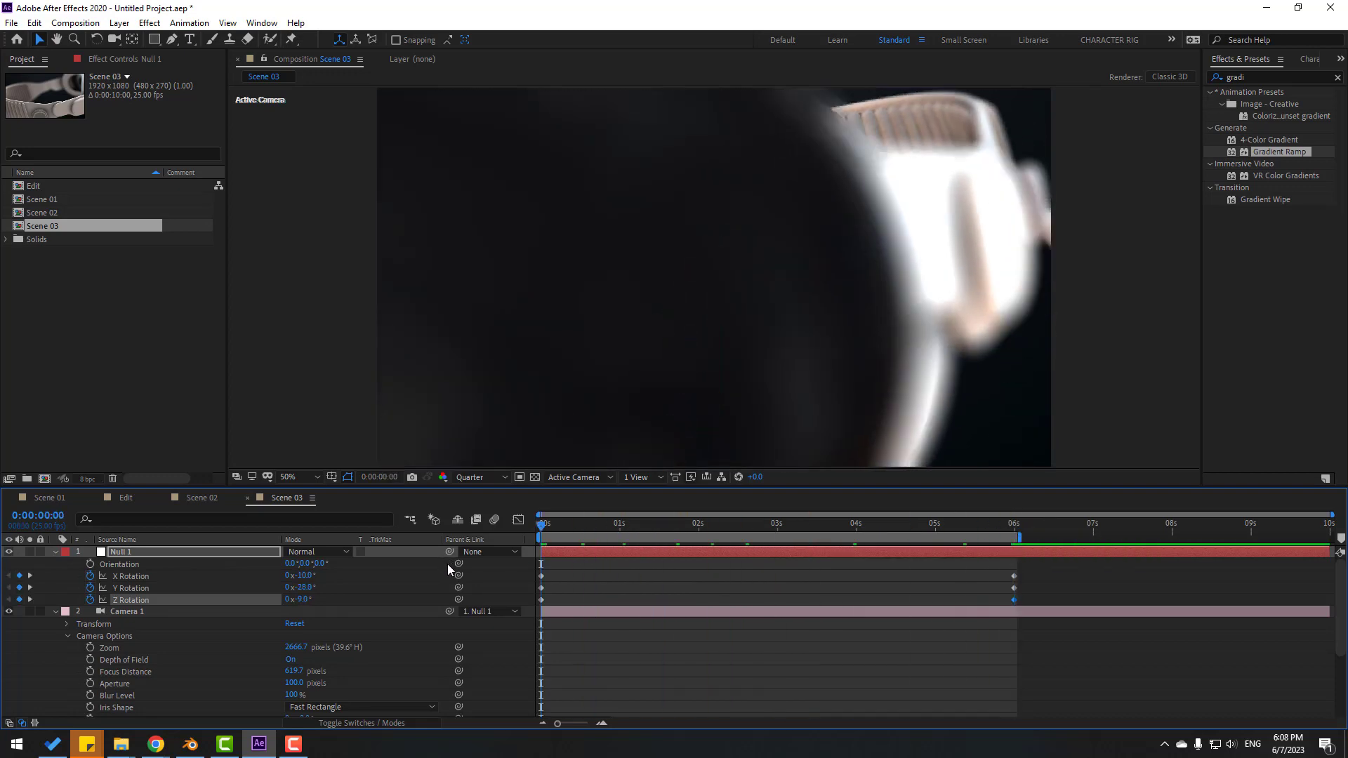
key("space")
left_click(731, 527)
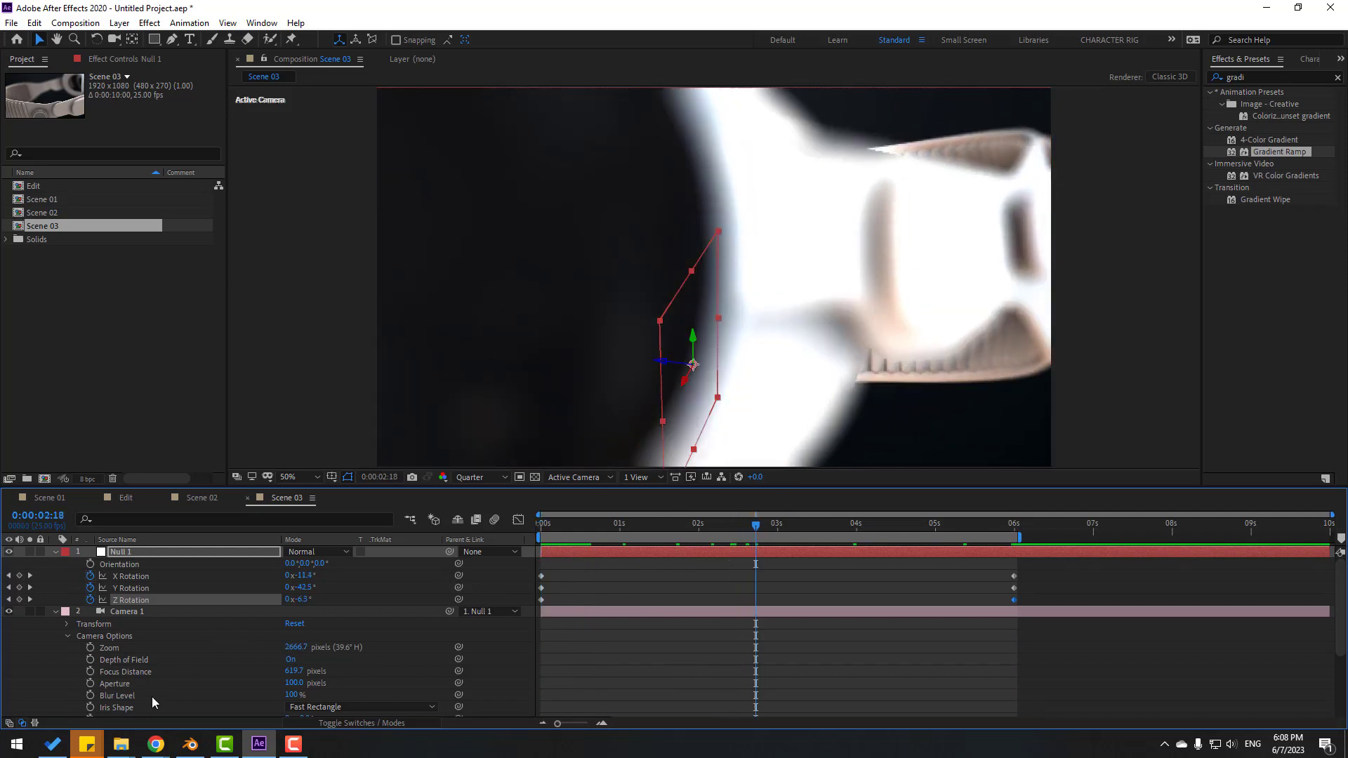
left_click_drag(293, 671, 95, 705)
scroll(91, 673, "down", 3)
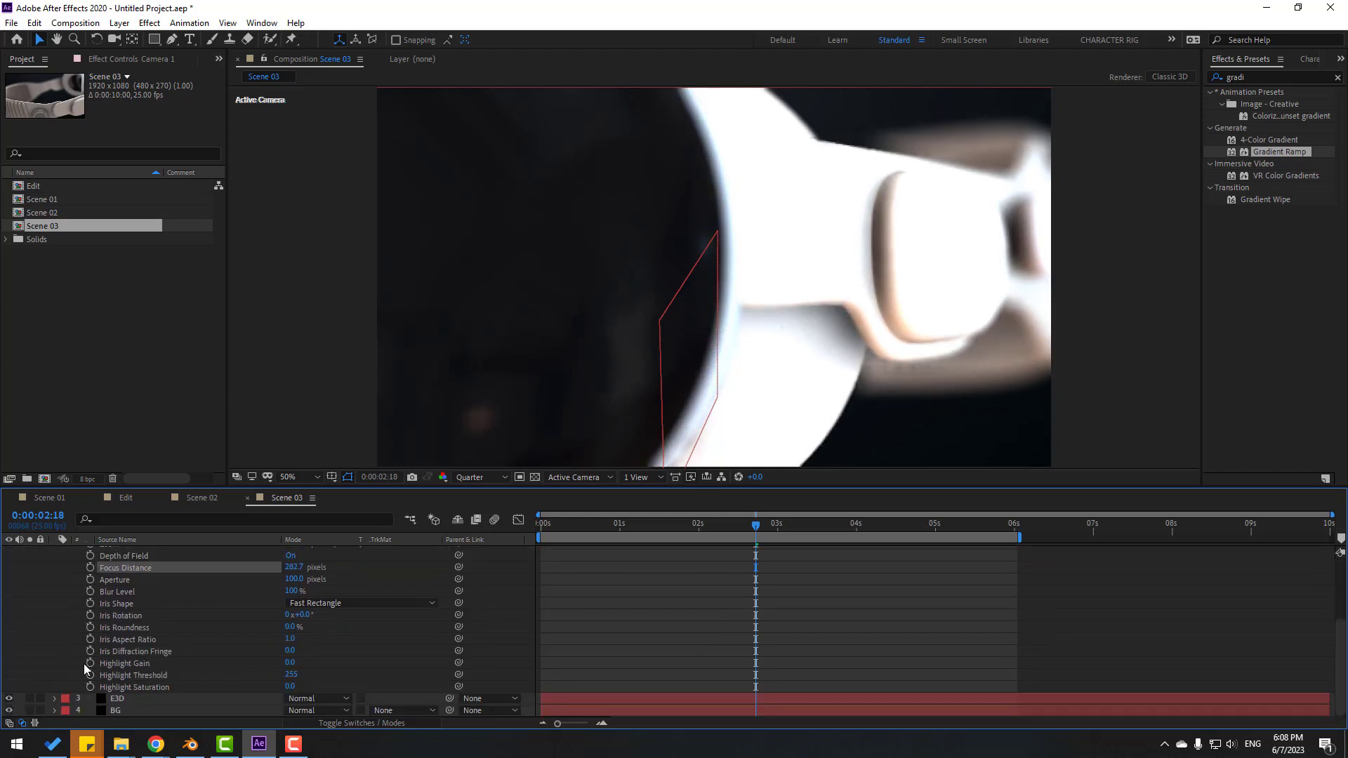
Rotate the E3D layer's Physical Environment to 32°, 146° and 65°.
left_click(117, 698)
left_click(119, 59)
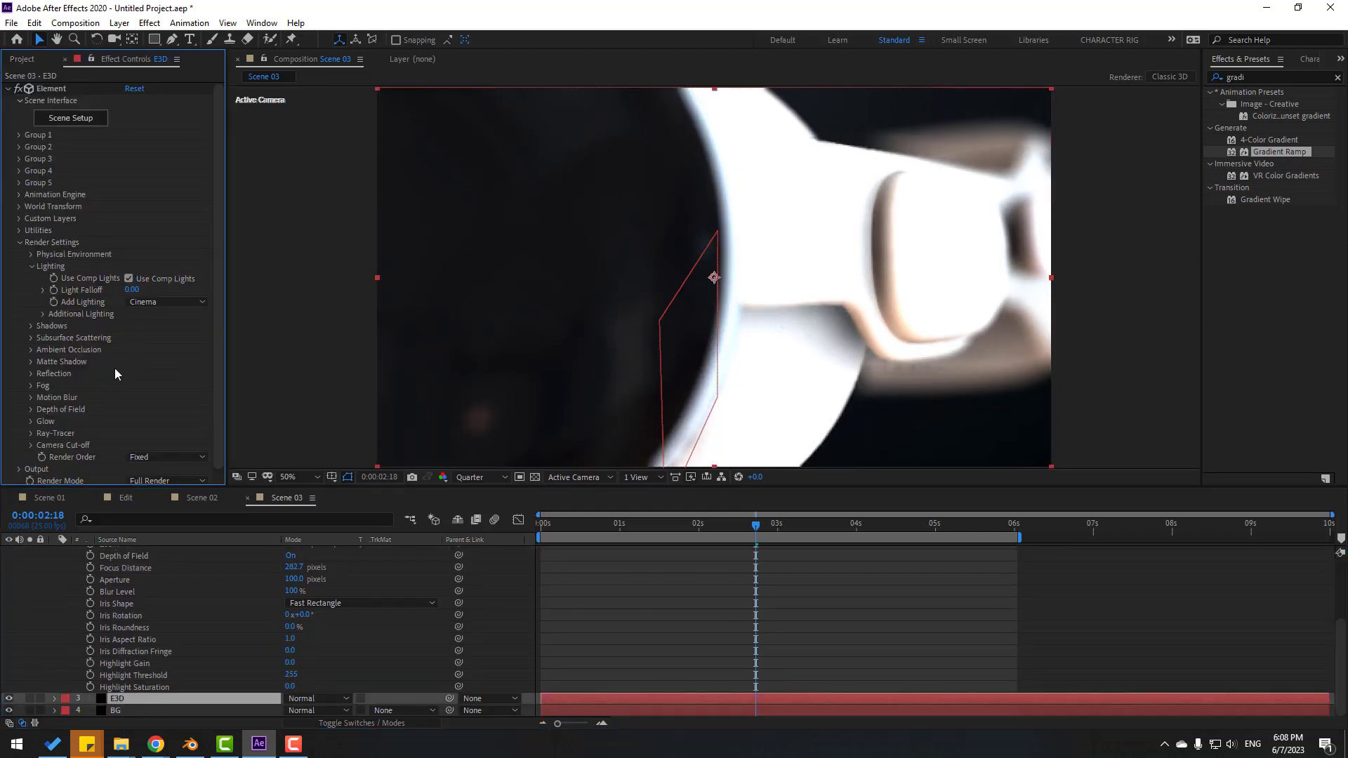
scroll(90, 387, "down", 1)
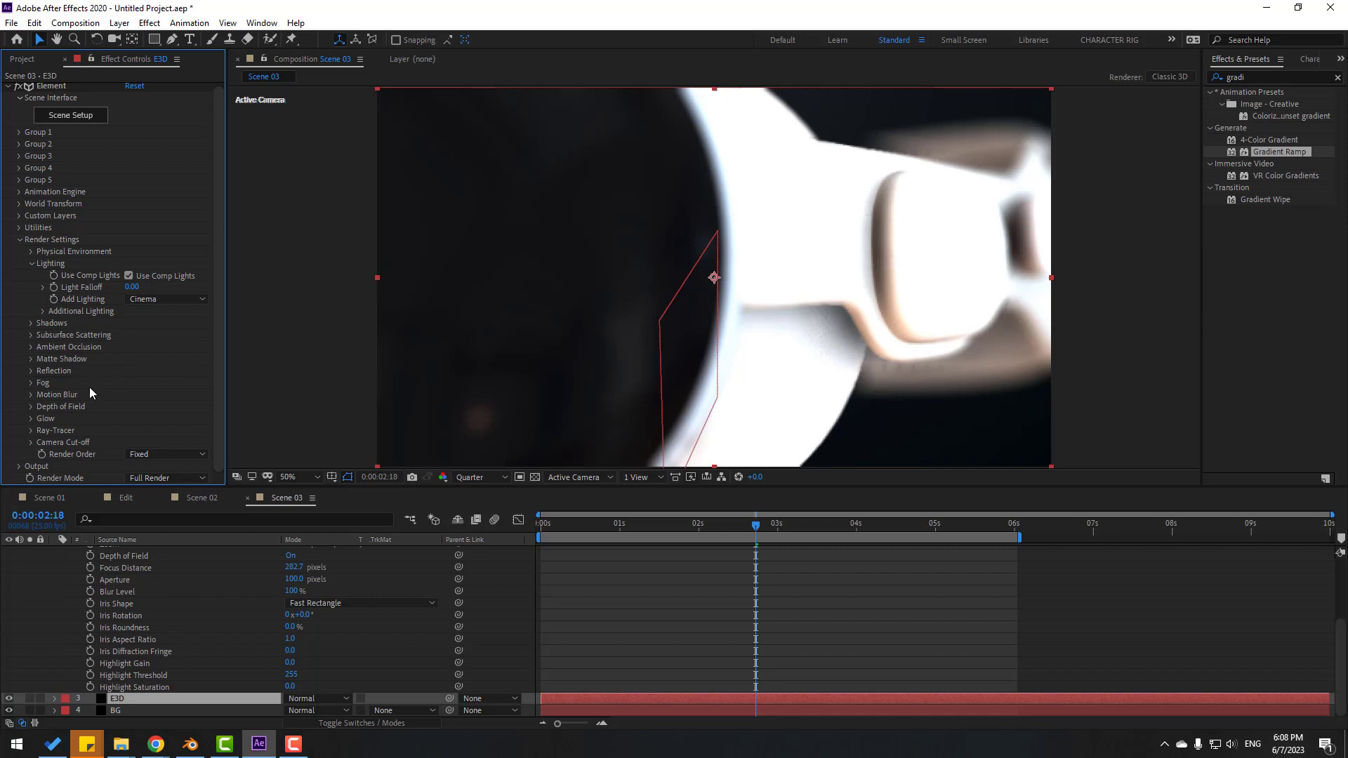
left_click(31, 252)
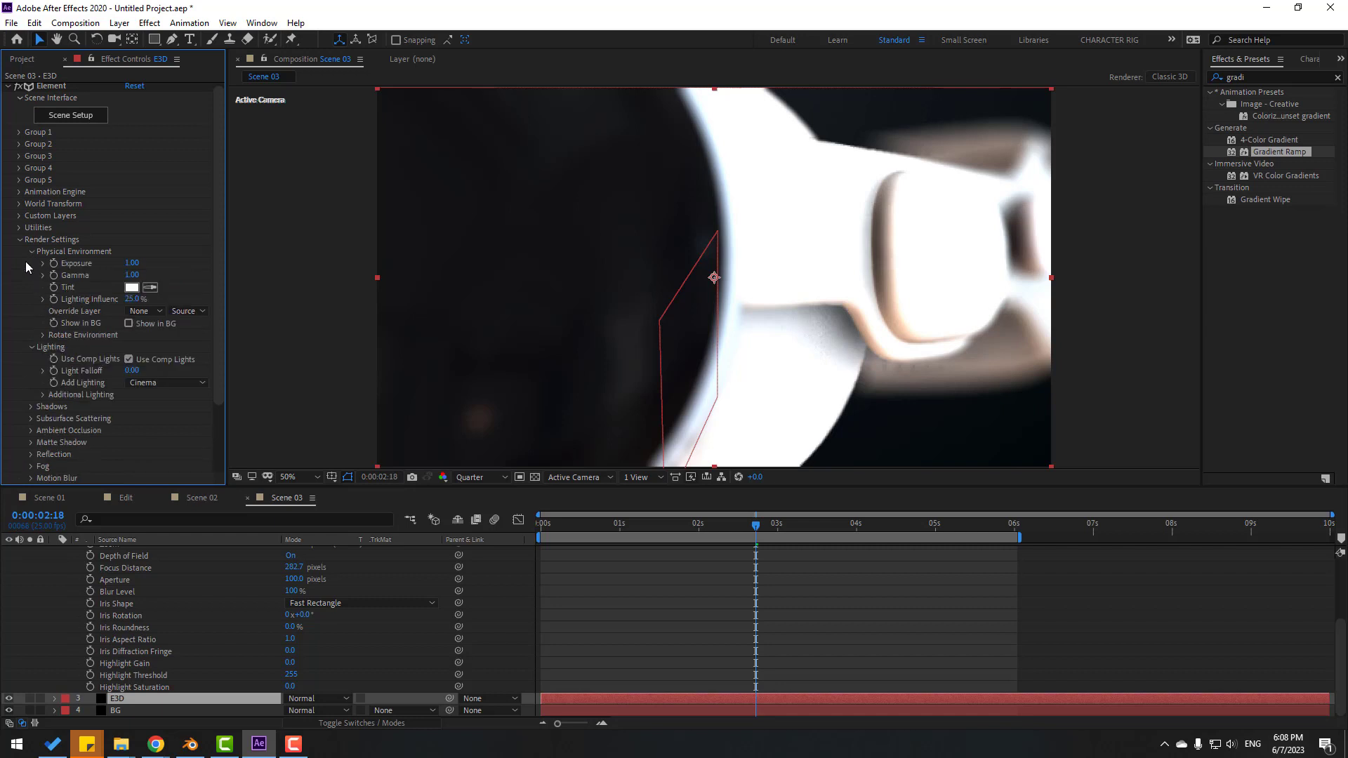
left_click(41, 335)
left_click_drag(146, 347, 200, 367)
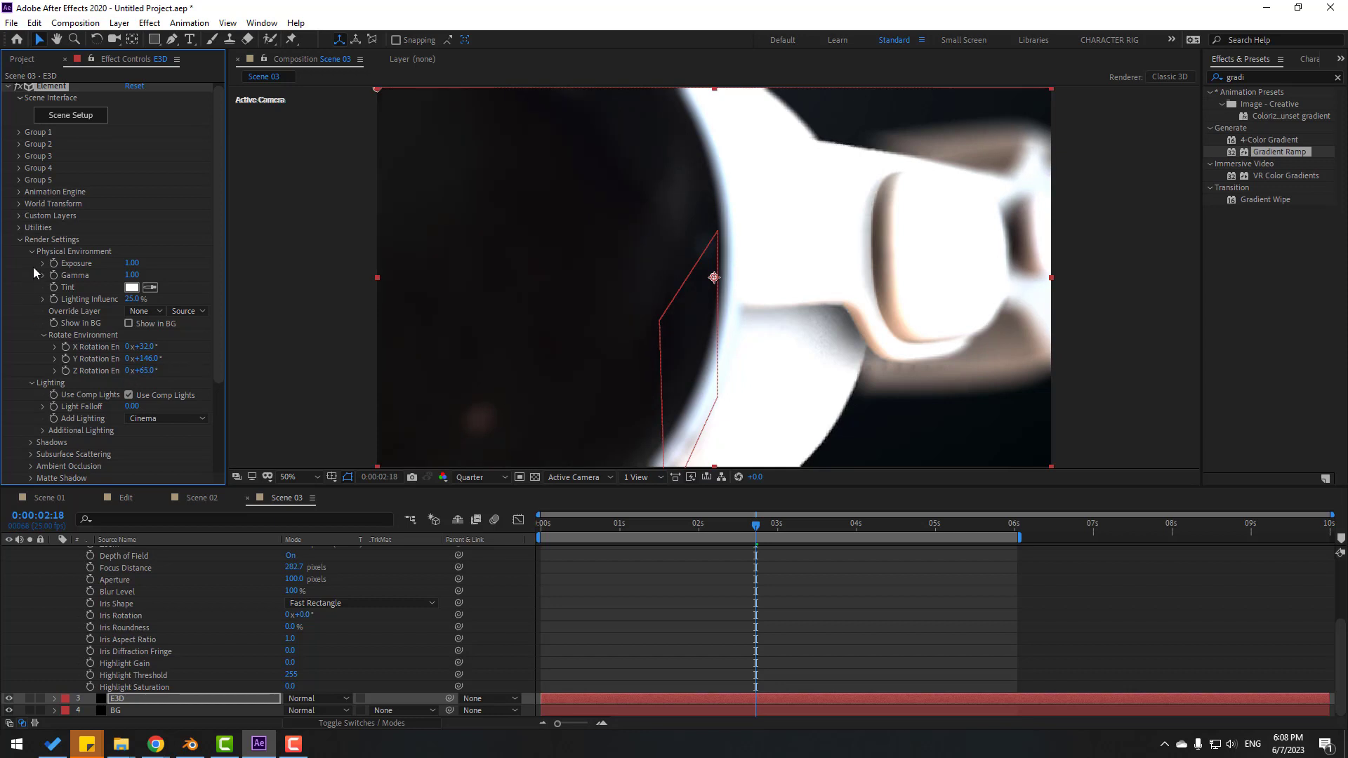
Change the E3D layer's Add Lighting from Cinema to Single Light and check an earlier frame.
left_click(20, 240)
scroll(13, 288, "down", 3)
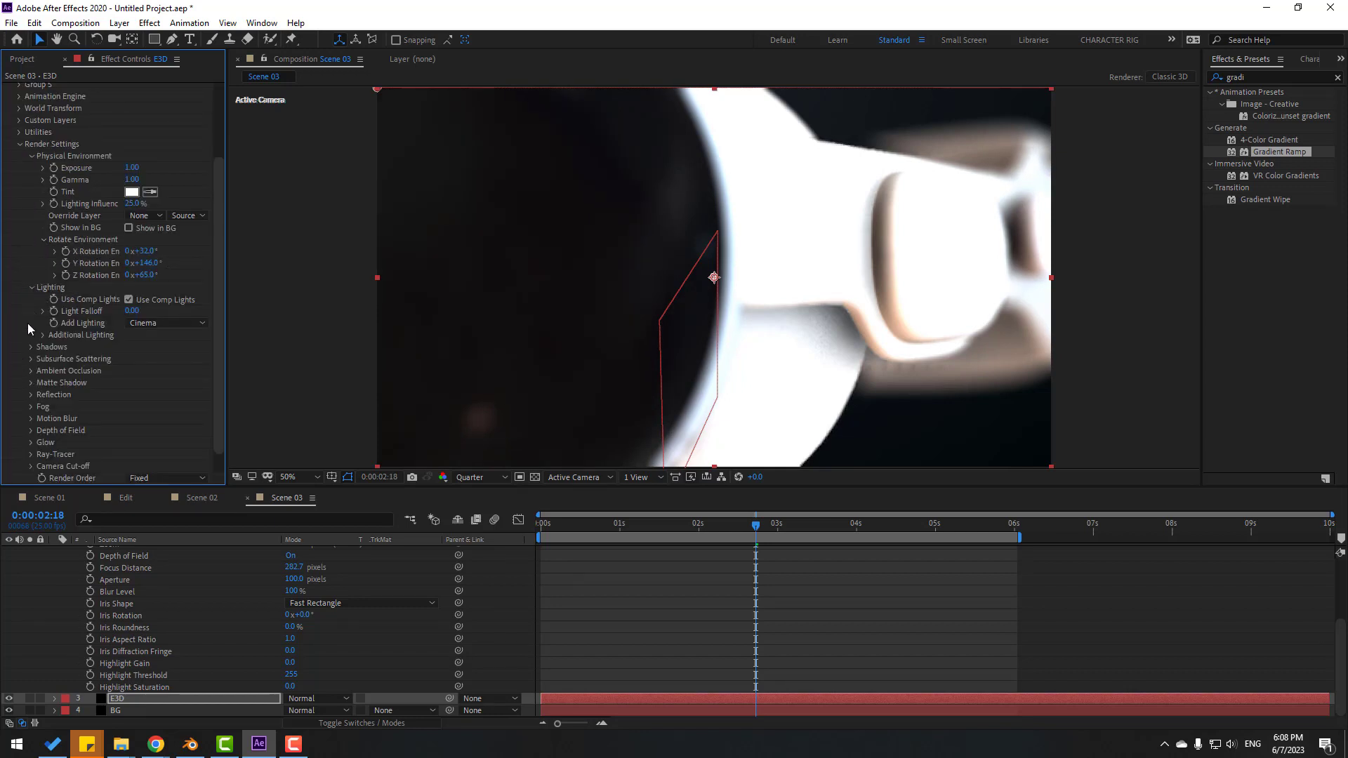
left_click(156, 325)
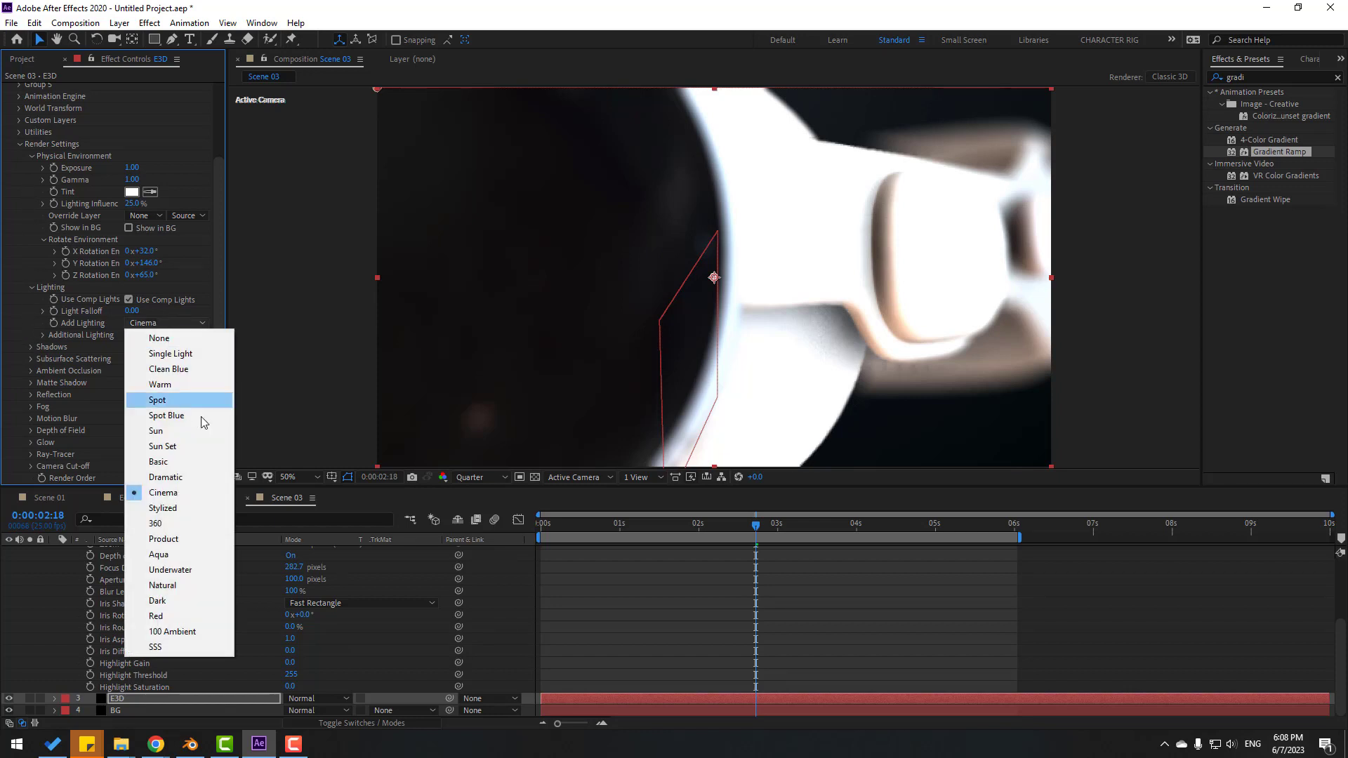
left_click(177, 538)
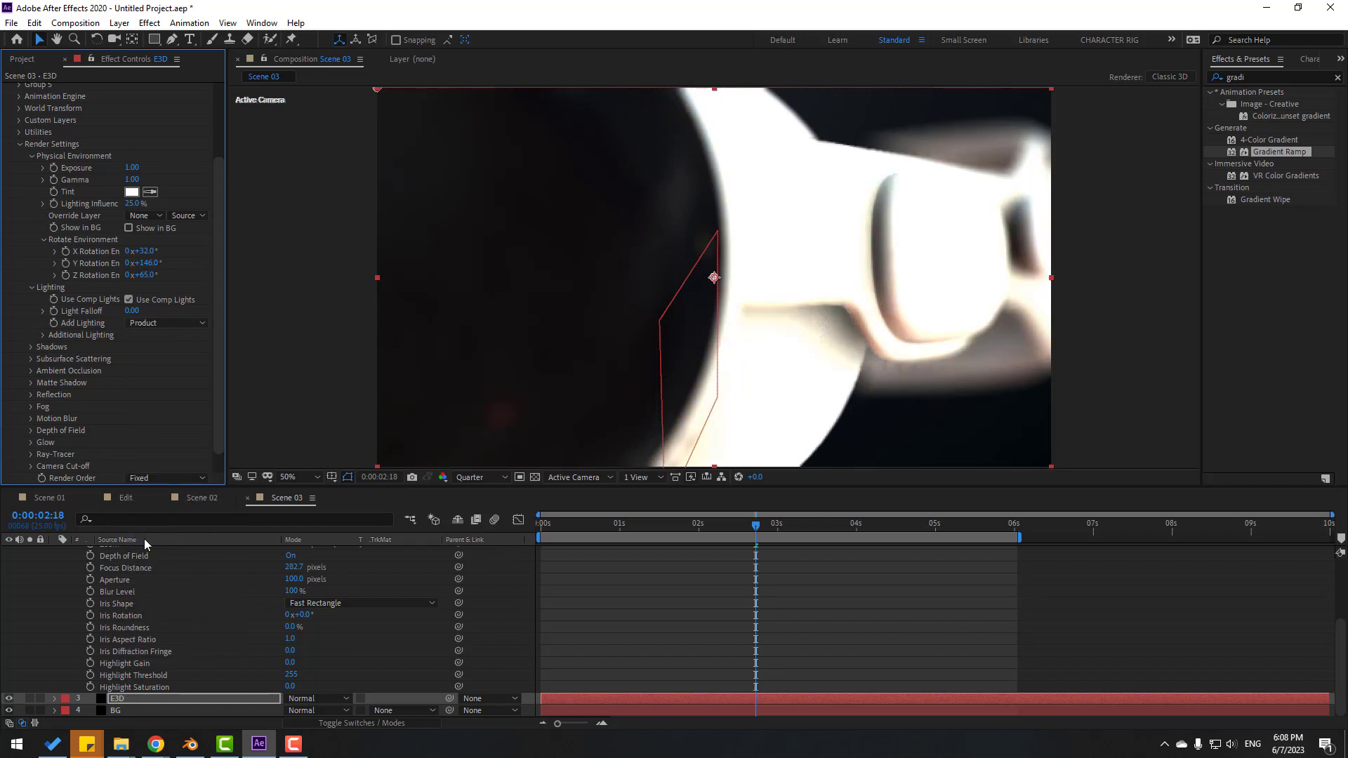
left_click(155, 326)
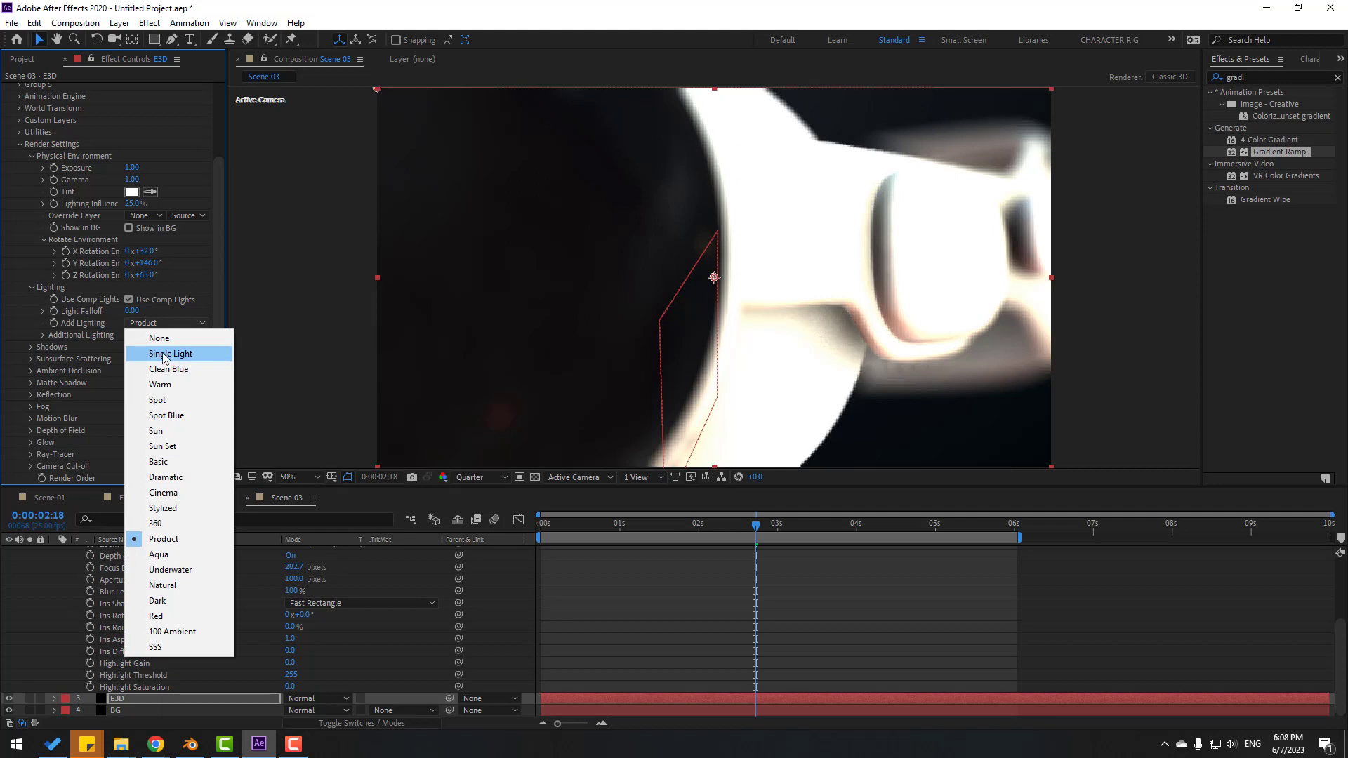
left_click(171, 354)
left_click_drag(716, 519, 891, 521)
scroll(392, 647, "up", 3)
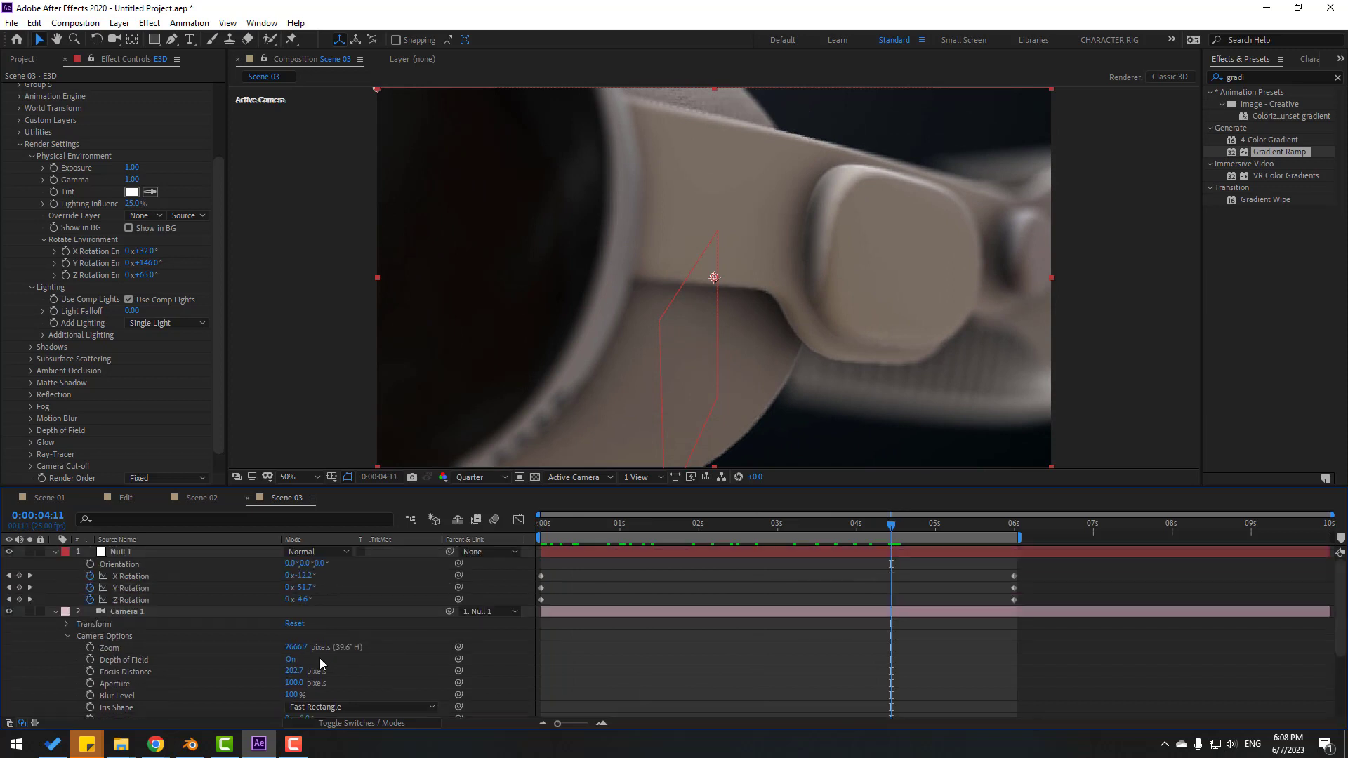
Refocus Camera 1 to 254.7 pixels and set its aperture to 50.
left_click_drag(292, 676, 262, 671)
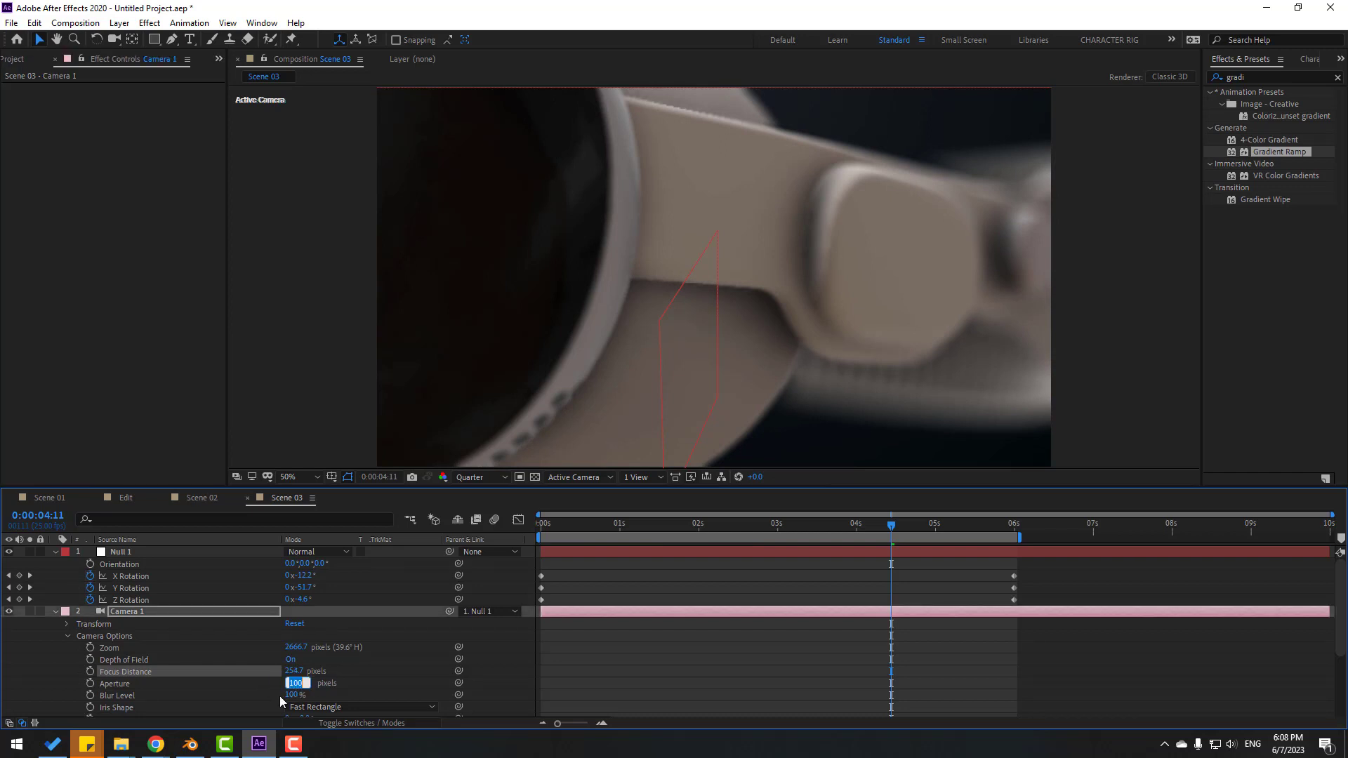
type("50")
key("Return")
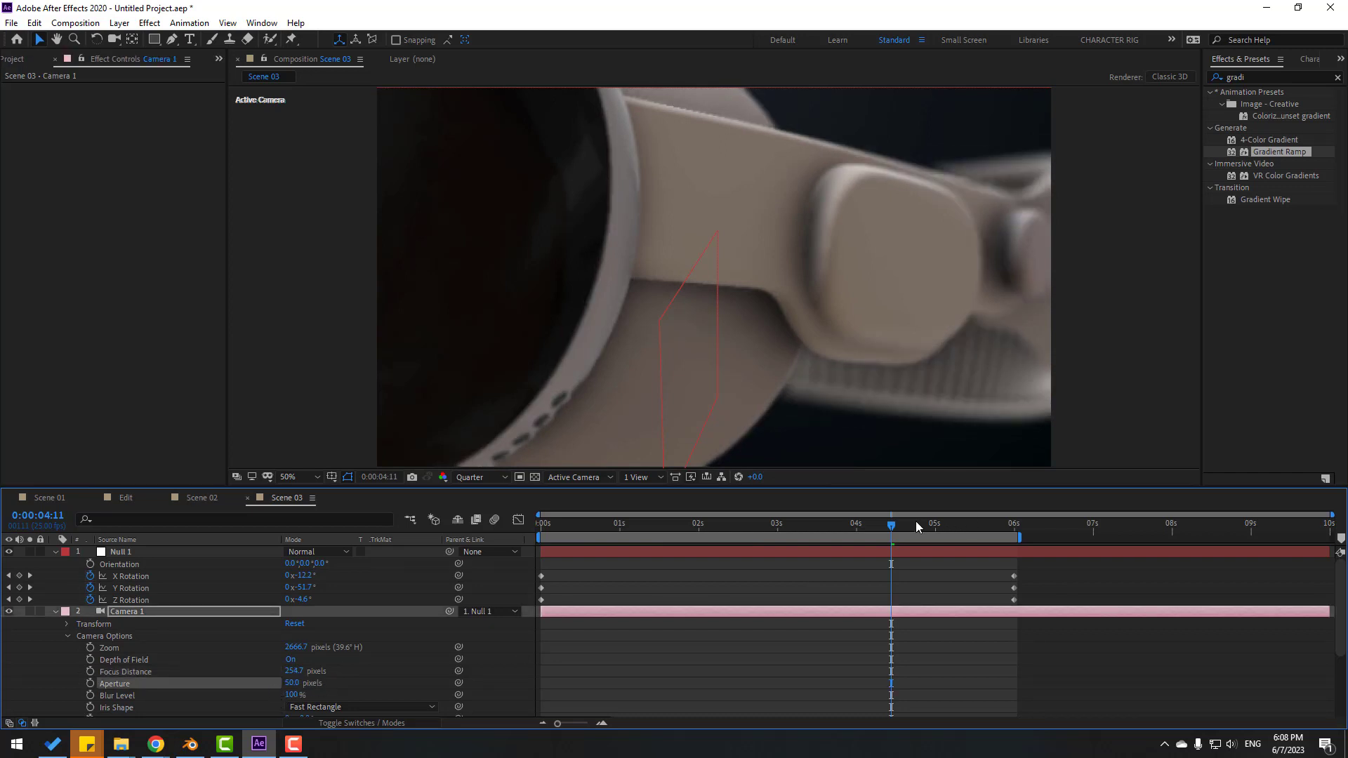
Keyframe Null 1's Position at the start, shift it to X 946.4 at 6 seconds, and preview.
left_click_drag(917, 526, 245, 609)
left_click(127, 554)
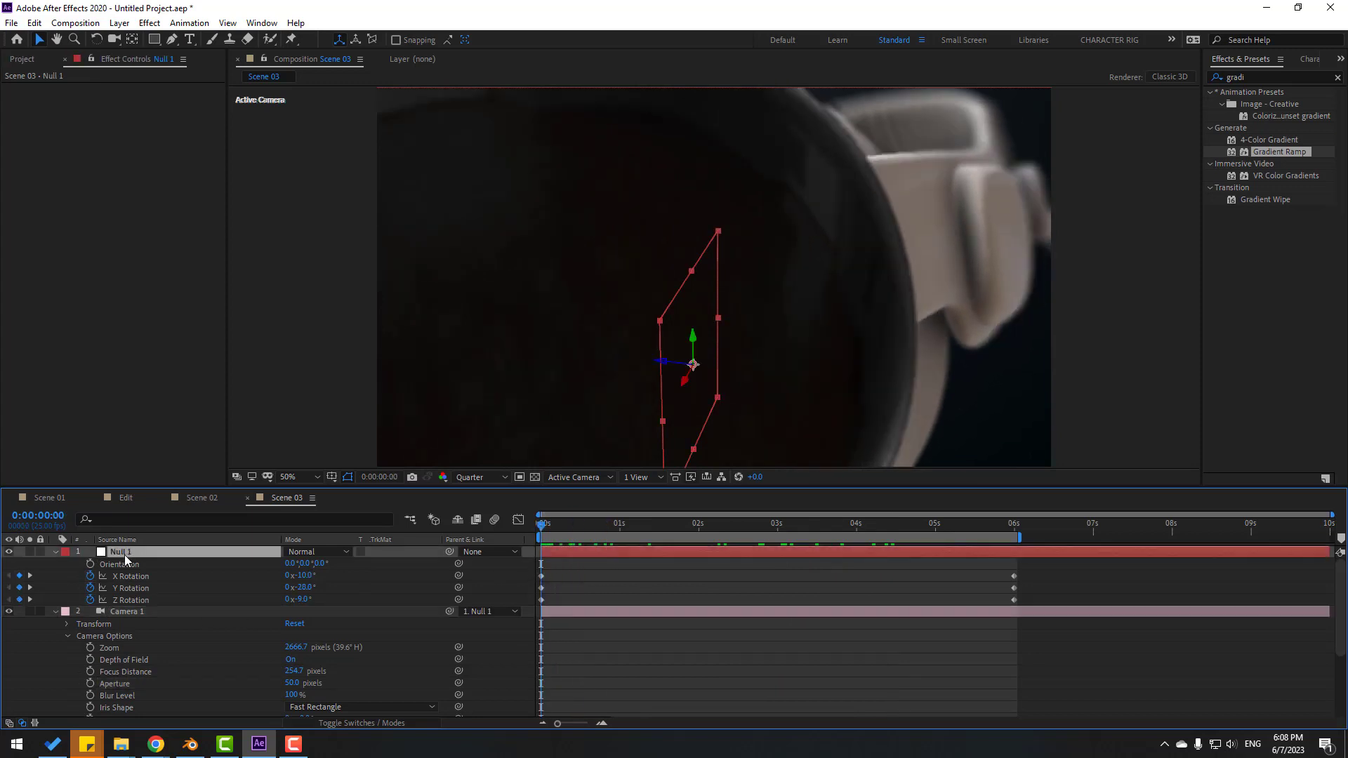
key("shift+p")
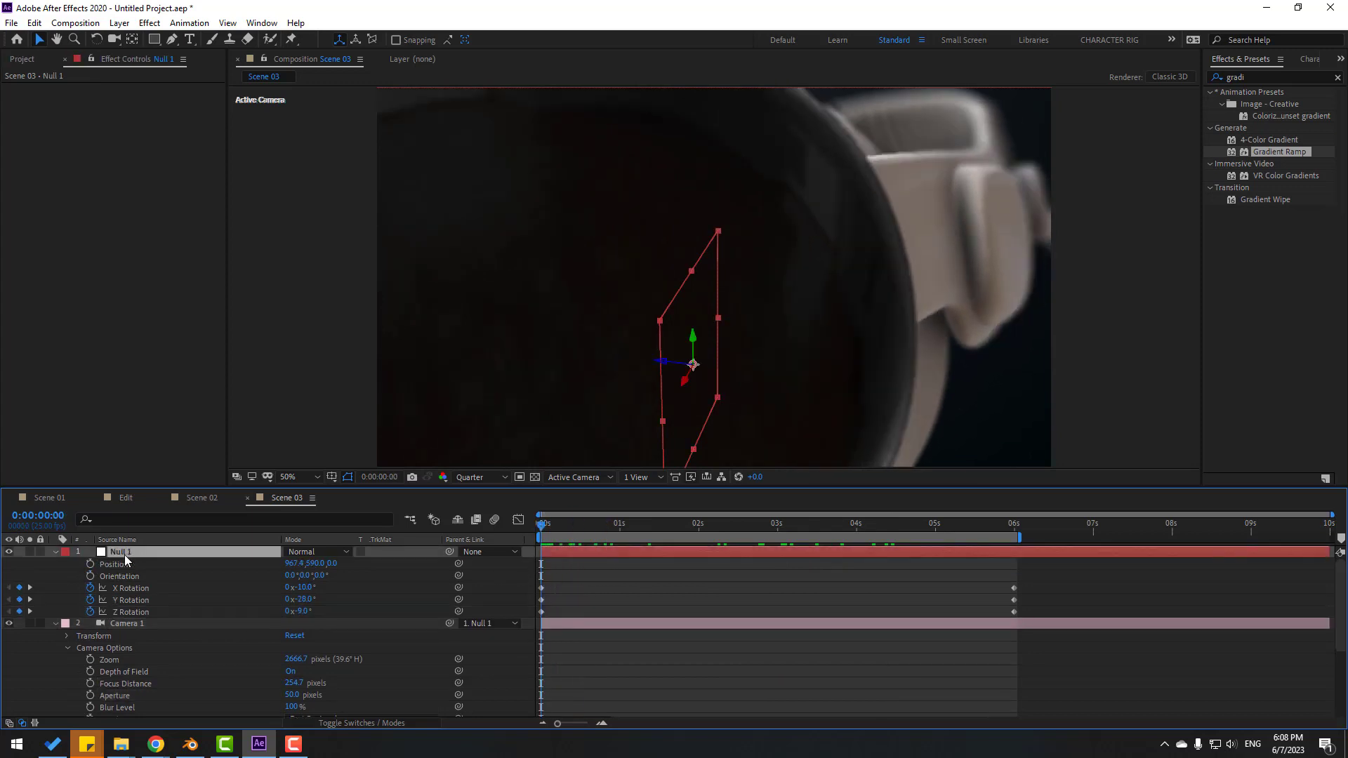
left_click(91, 565)
left_click_drag(598, 532, 1015, 531)
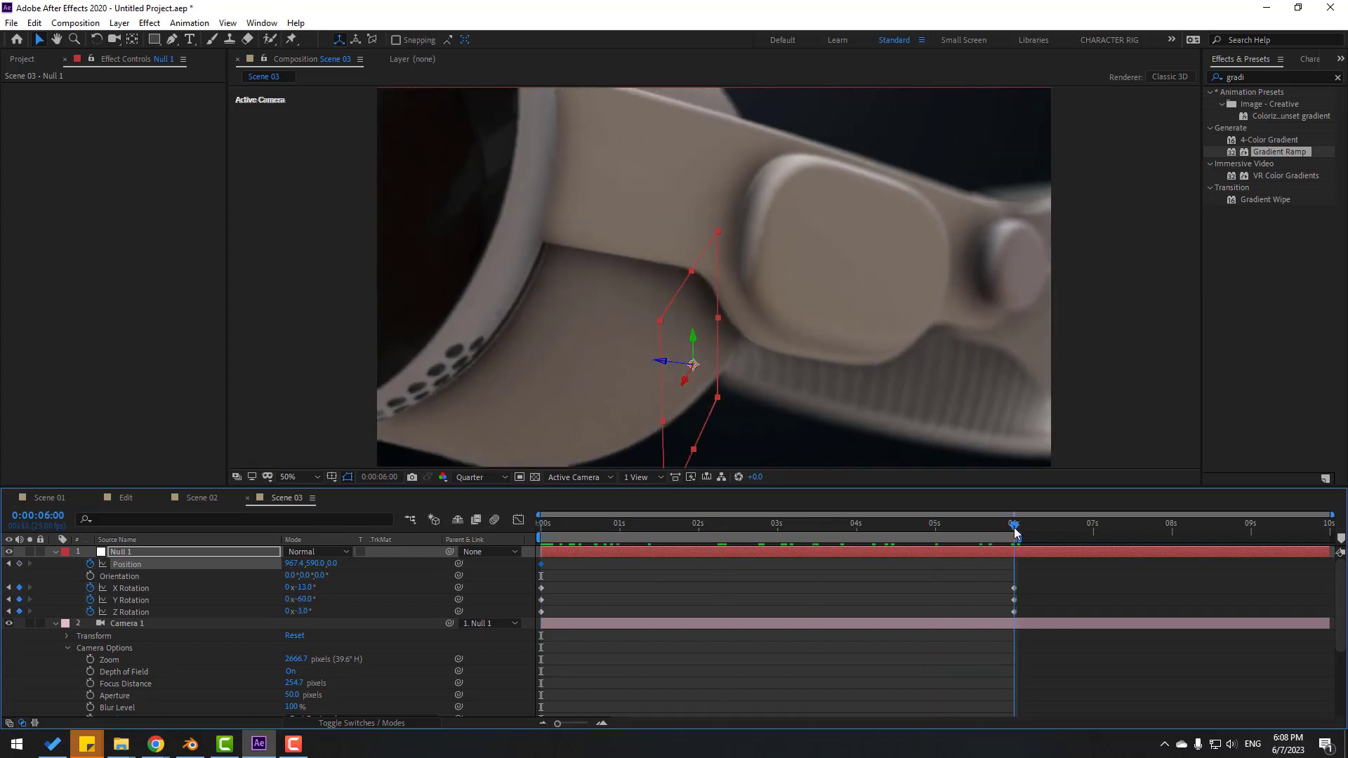
mouse_move(293, 564)
left_mouse_down()
mouse_move(281, 564)
mouse_move(309, 564)
left_mouse_up()
left_click(1058, 589)
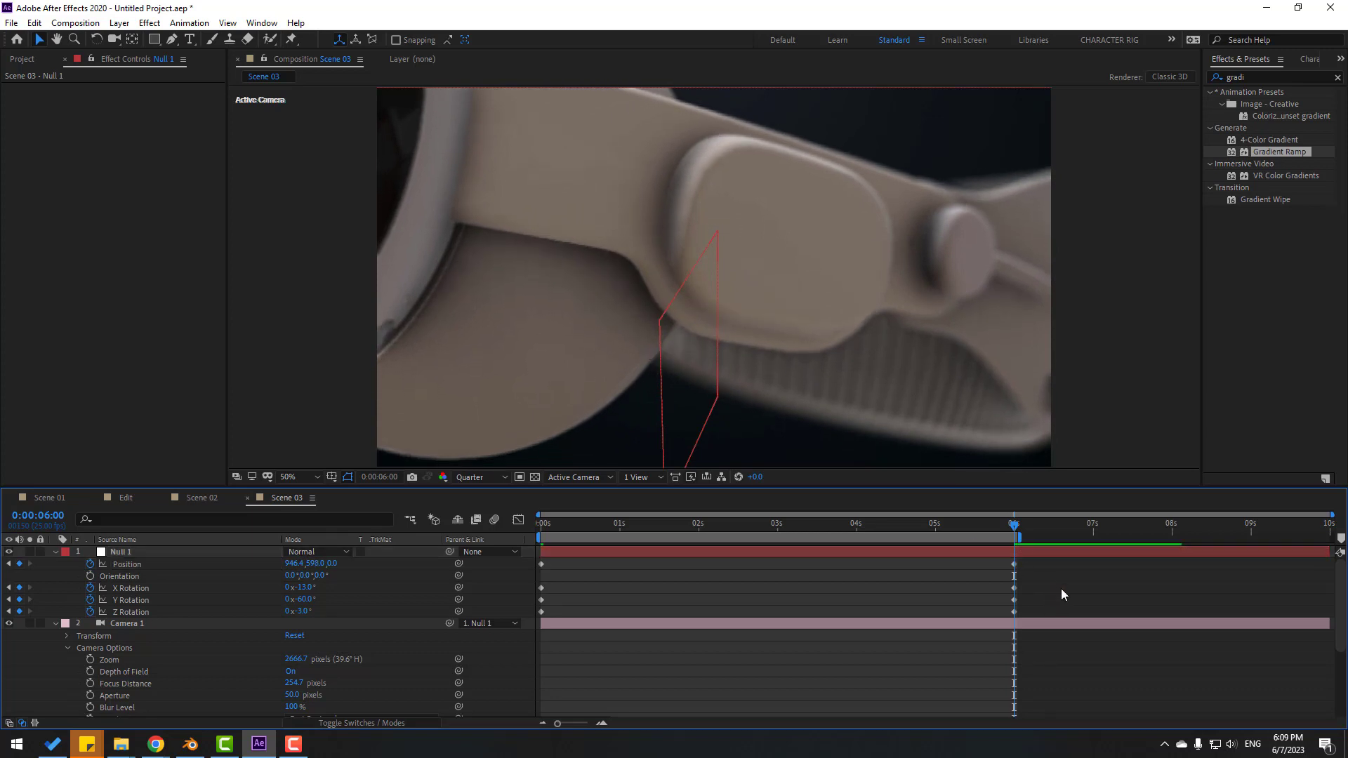
key("space")
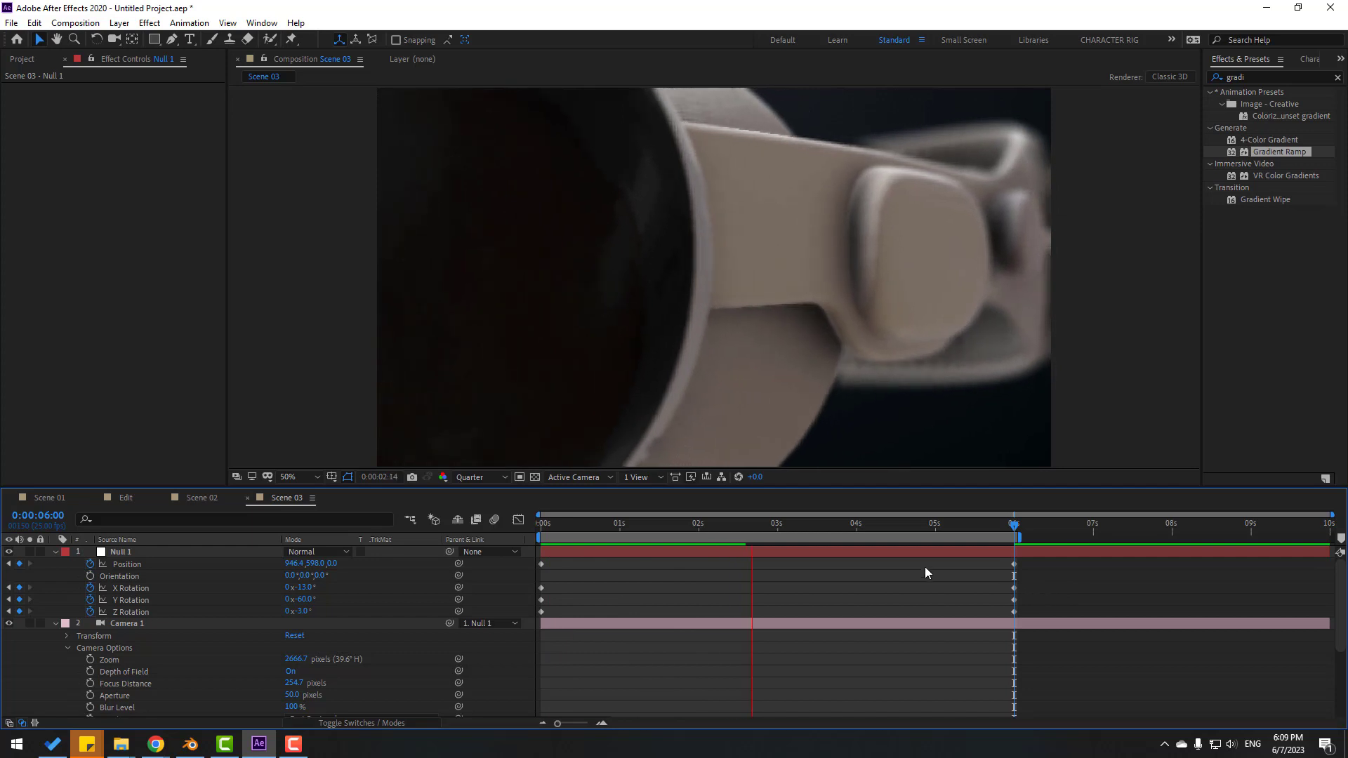
End the work area at 3 seconds and collapse the Camera 1 layer.
left_click(773, 525)
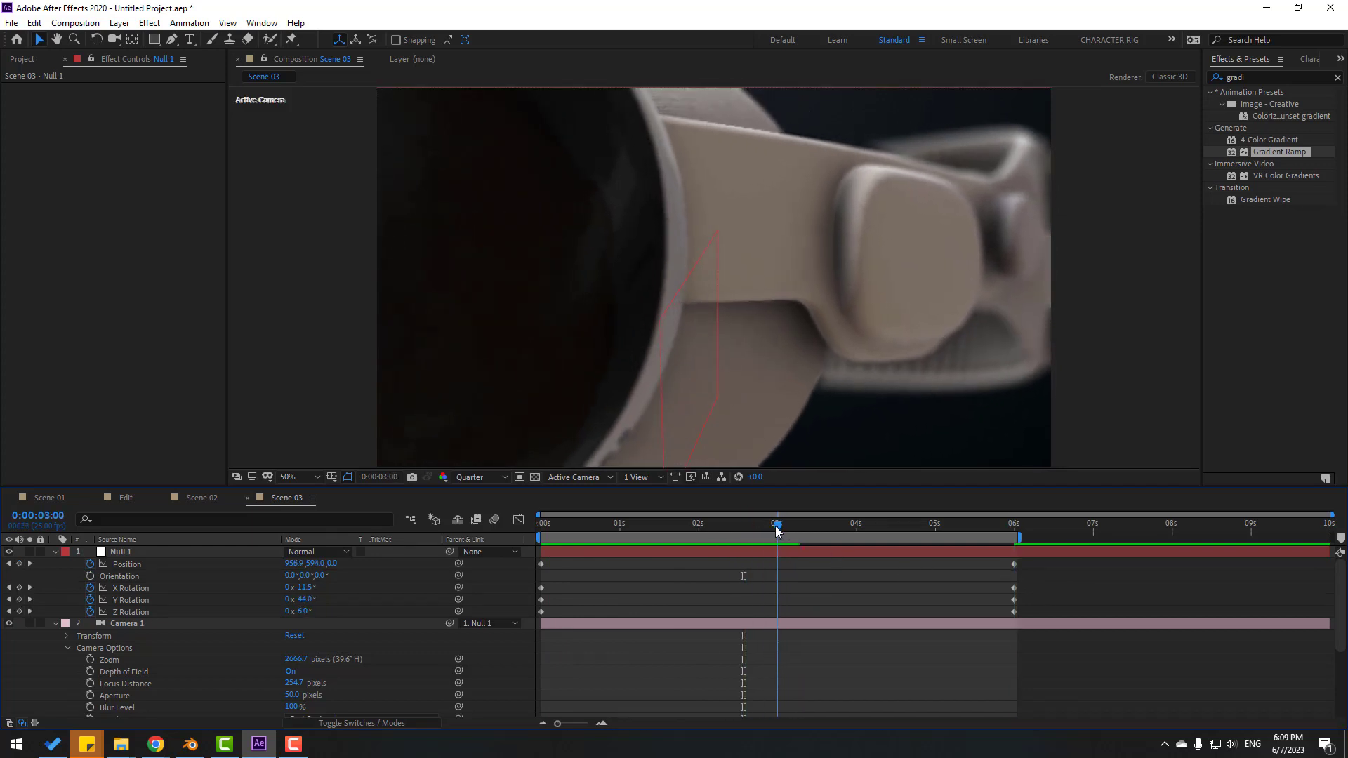
key("n")
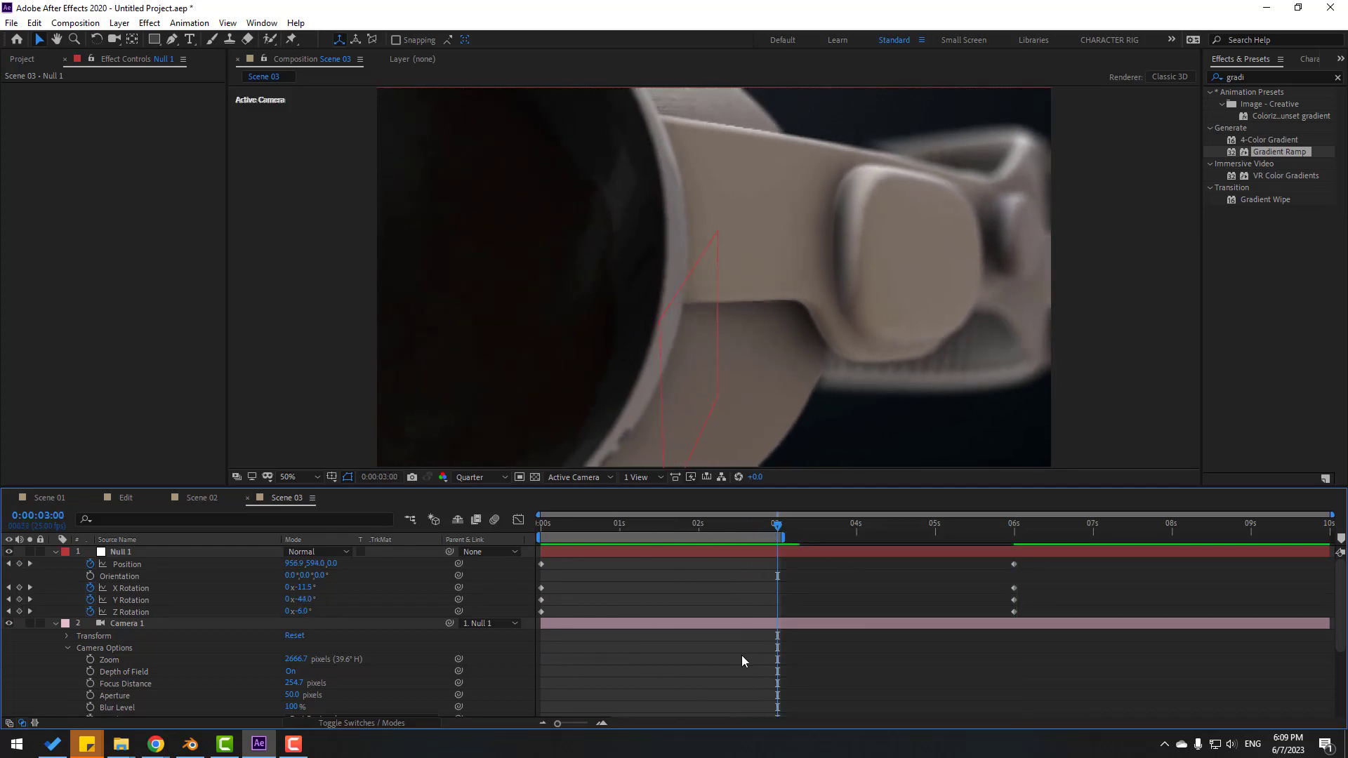
left_click(56, 625)
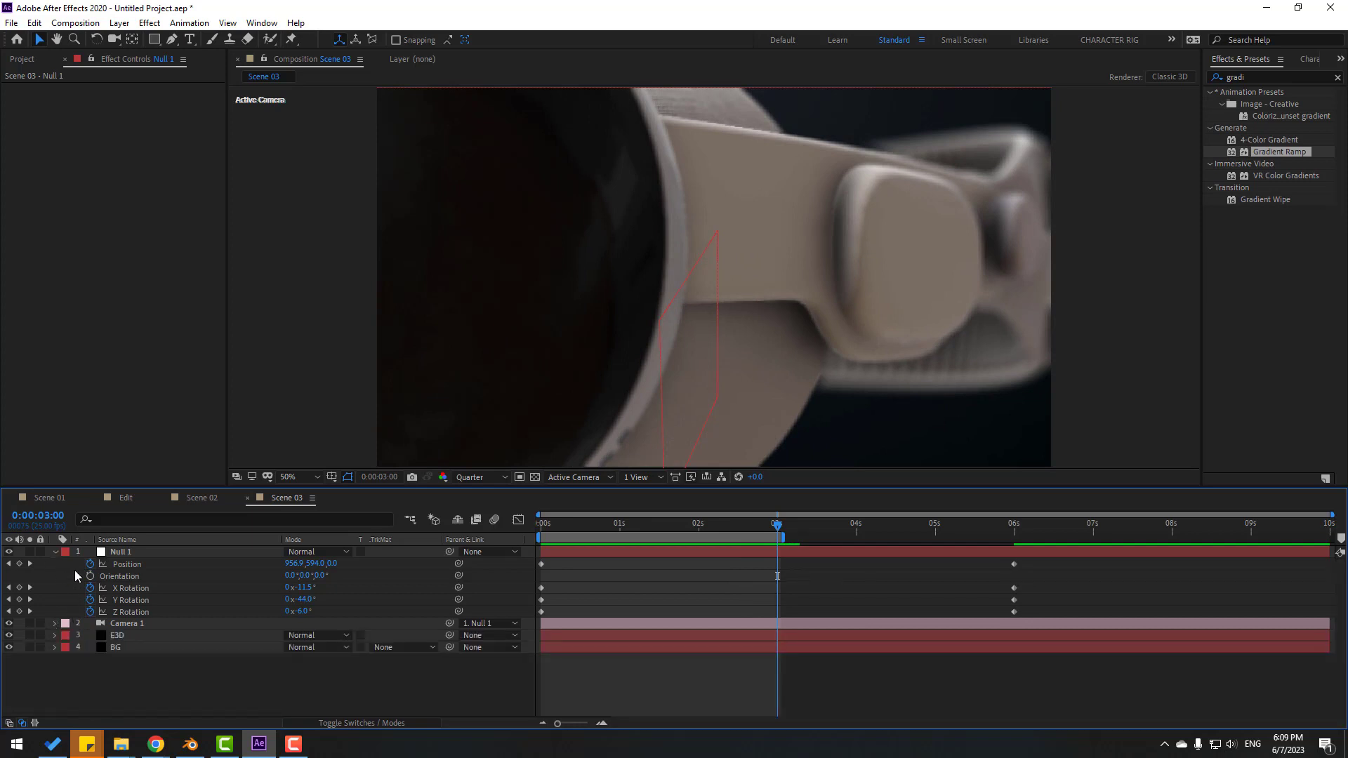
Collapse Null 1, then select Scene 03 in the Project panel and duplicate it with Ctrl+D.
left_click(56, 552)
left_click(22, 59)
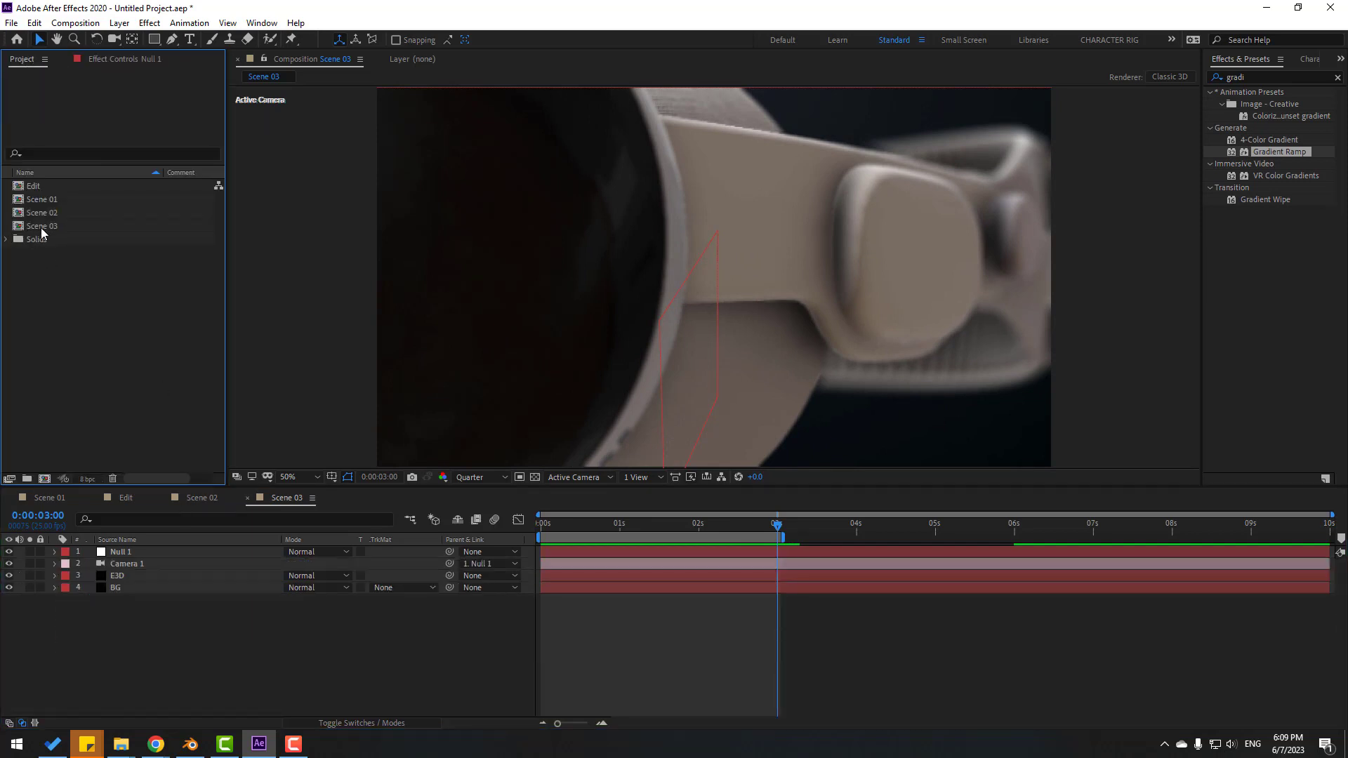
left_click(48, 227)
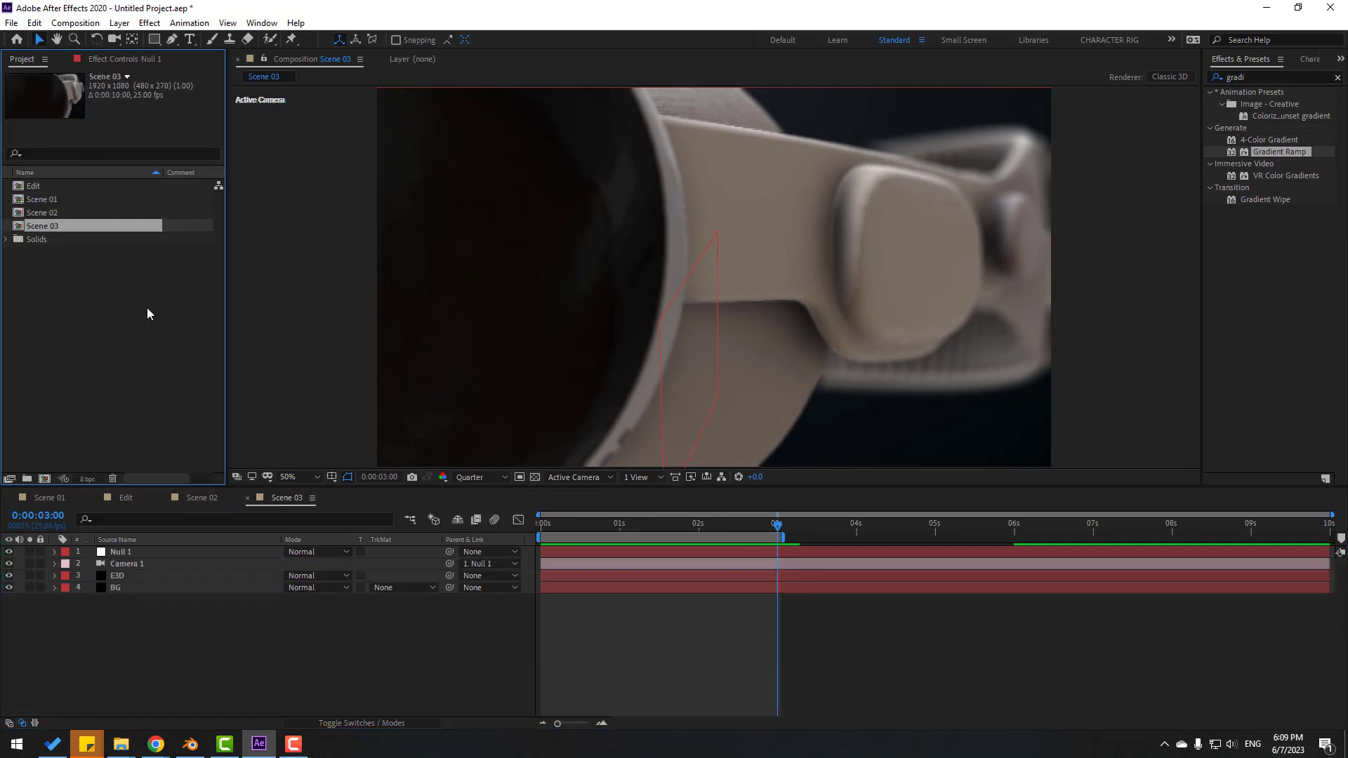
key("ctrl+d")
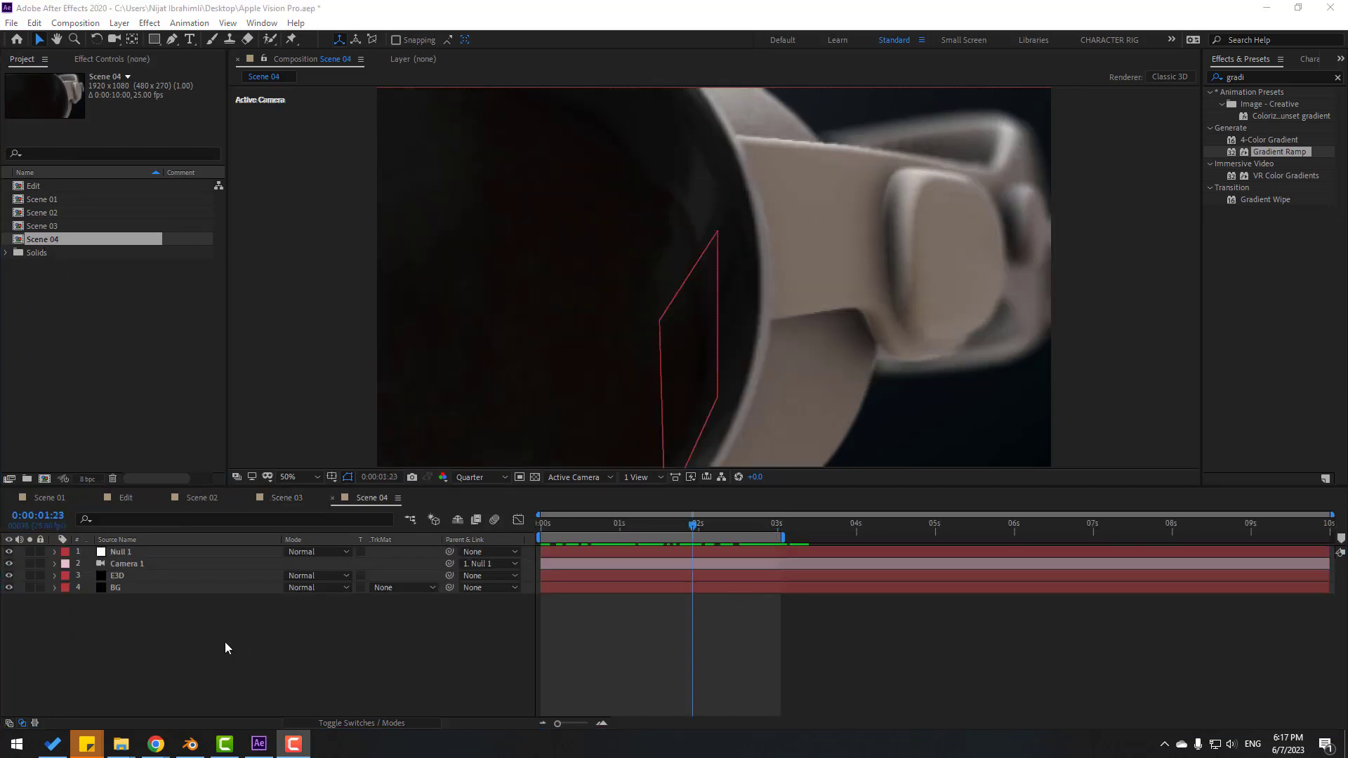
Set the E3D Particle Replicator shape to Sphere with a particle count of 5.
left_click(120, 577)
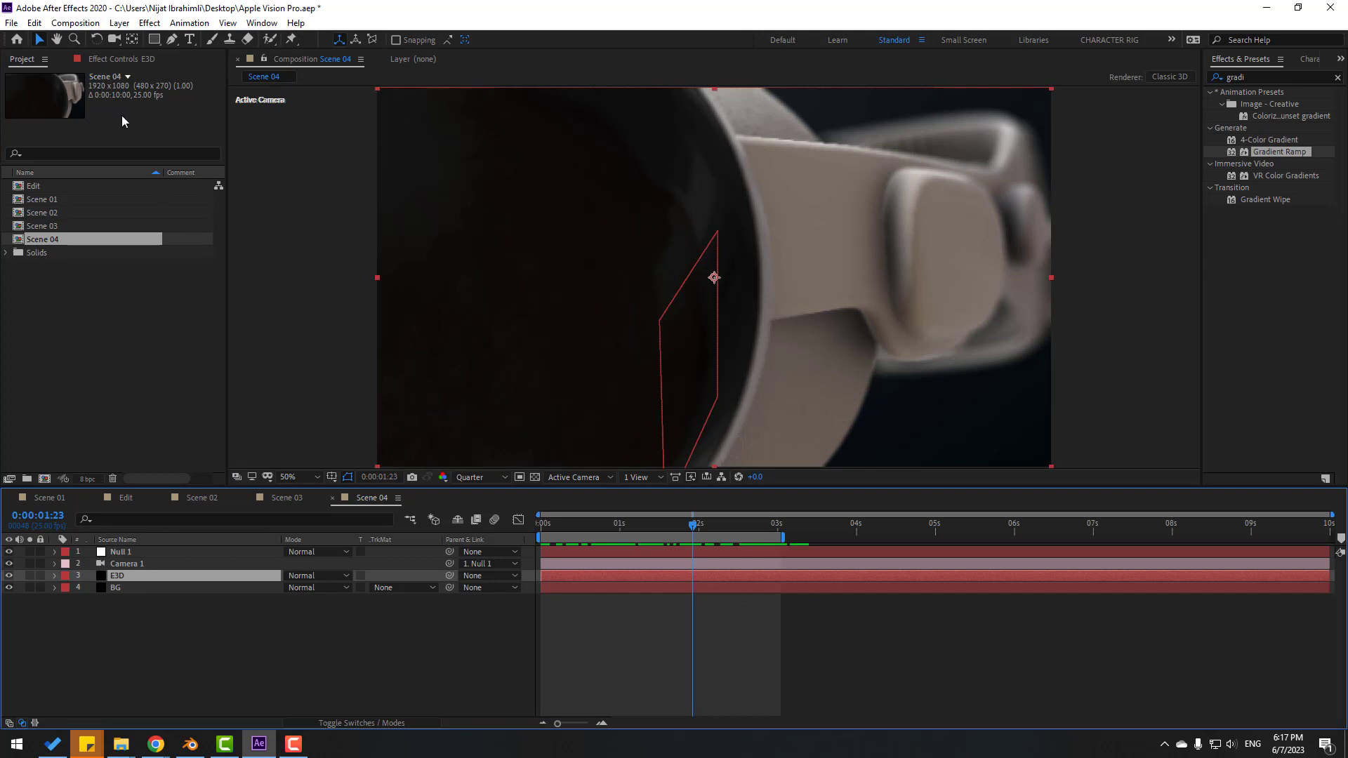
left_click(110, 59)
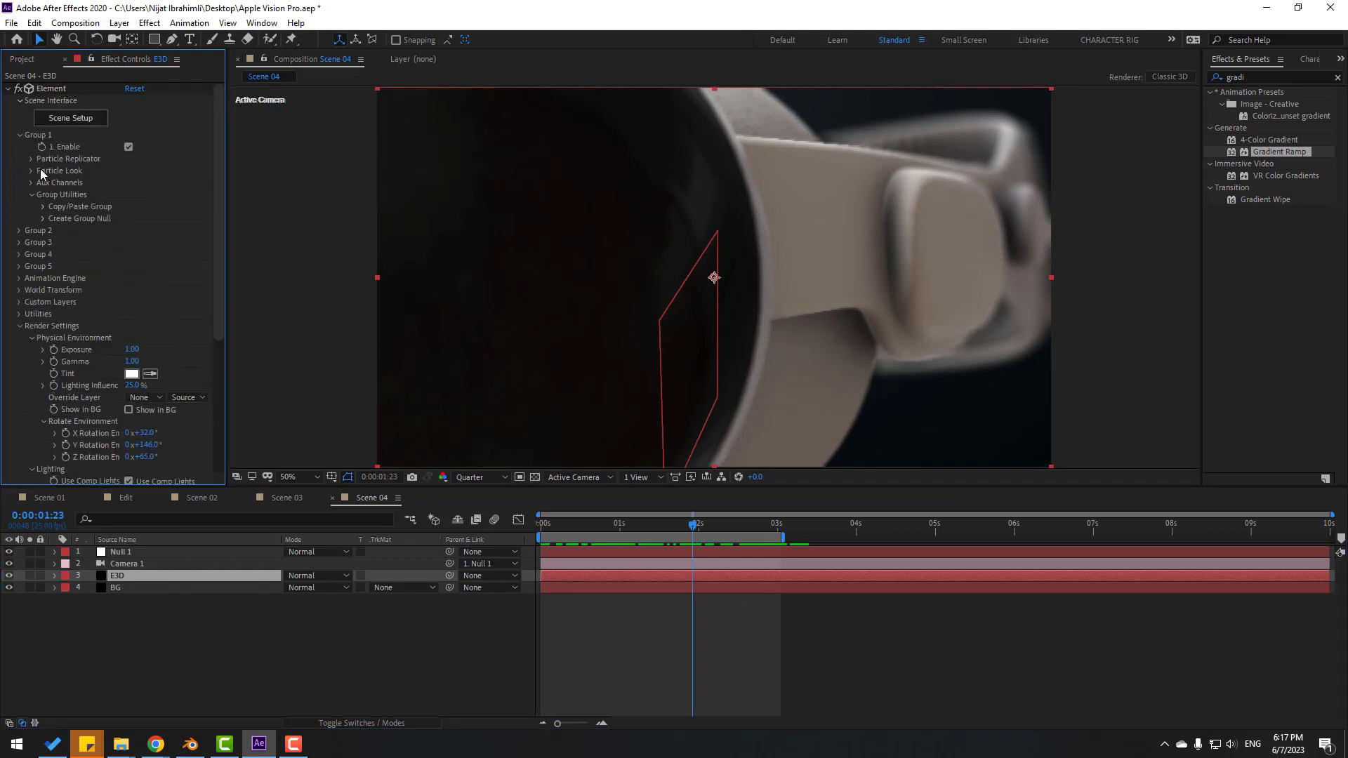
left_click(31, 159)
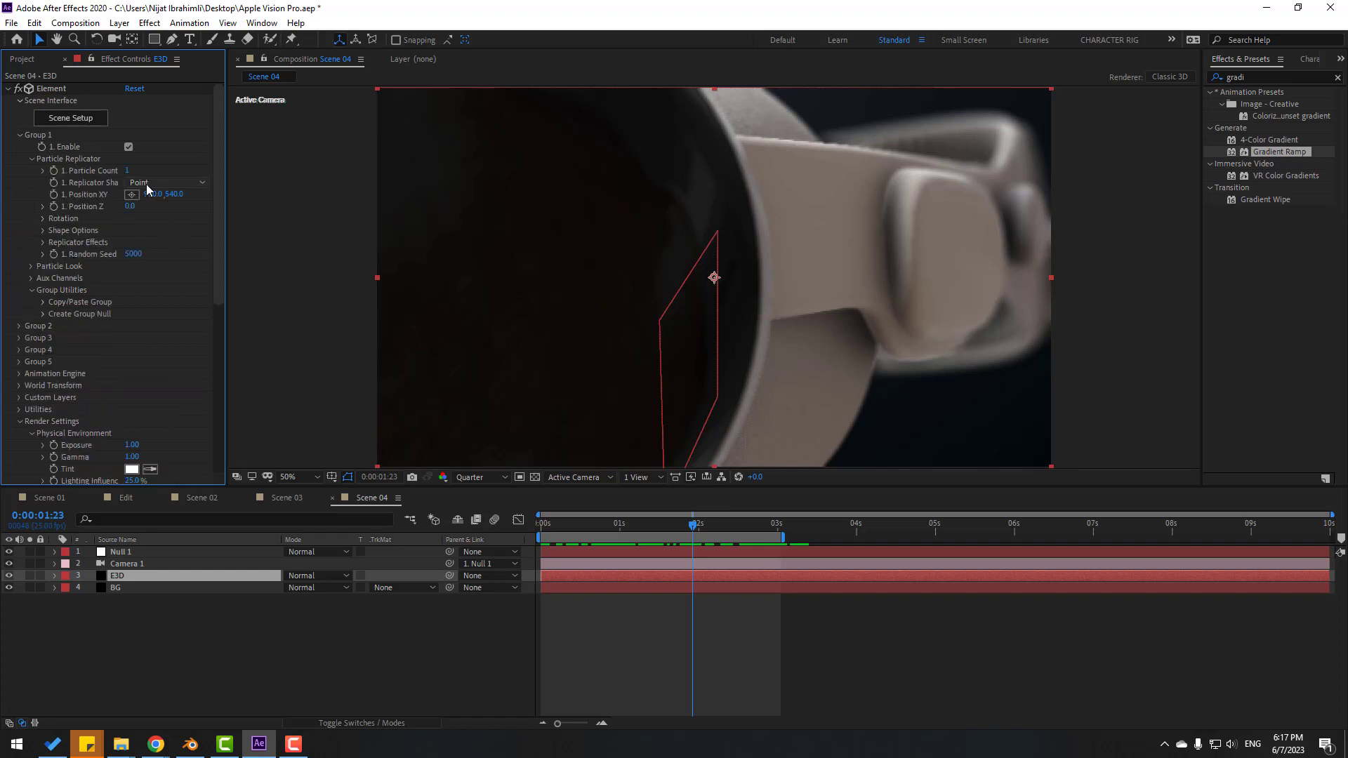
left_click(168, 183)
left_click(177, 245)
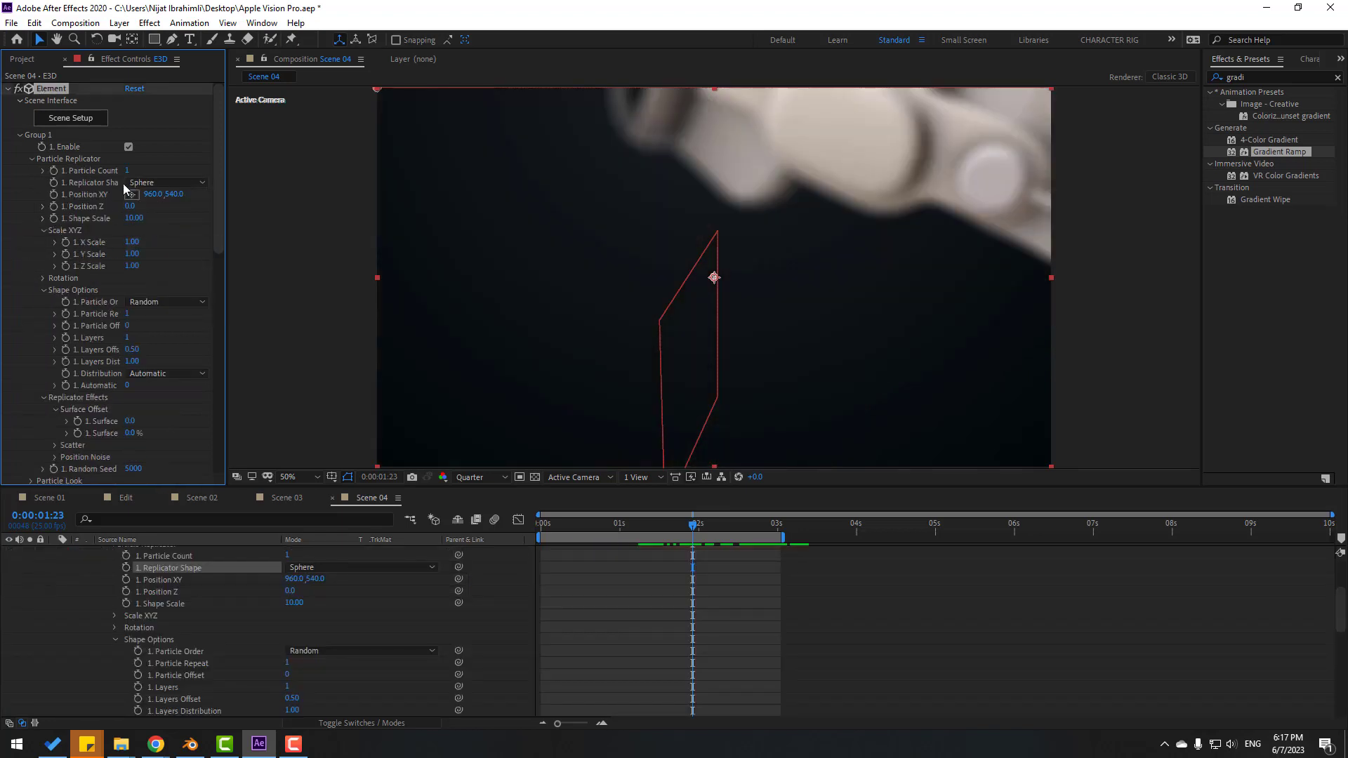
left_click(127, 171)
key("Return")
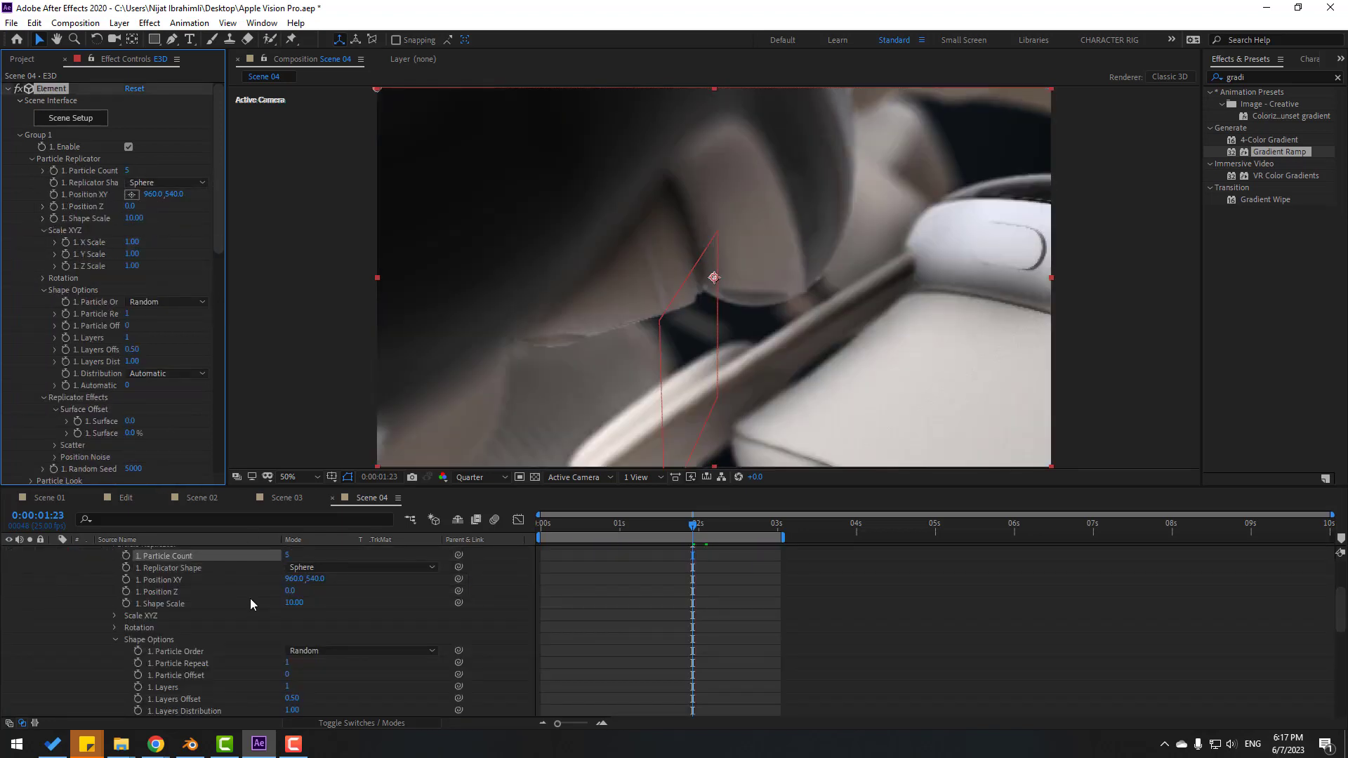
Orbit the scene camera around the five replicated headsets.
key("c")
left_click_drag(760, 214, 525, 548)
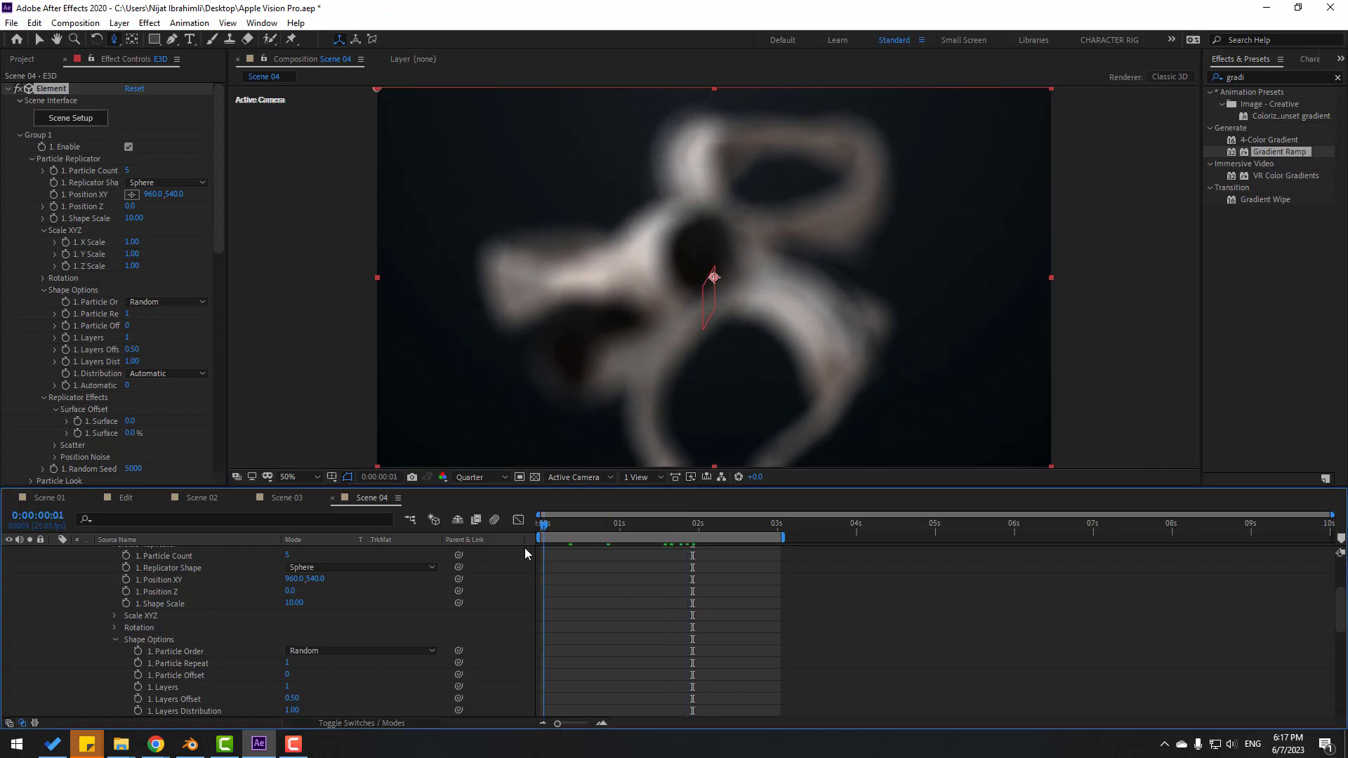
scroll(63, 646, "up", 3)
left_click(122, 565)
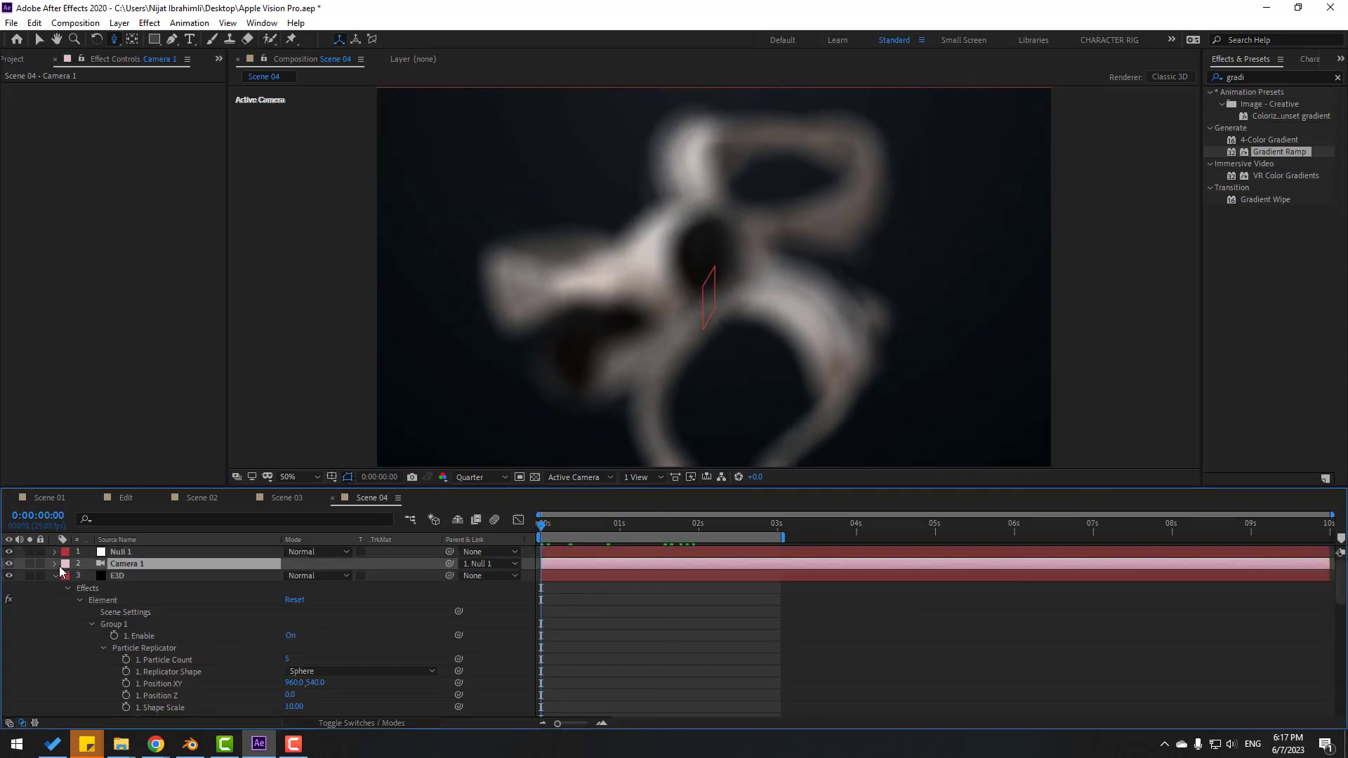
Turn off Camera 1's Depth of Field and preview Scene 04.
left_click(55, 564)
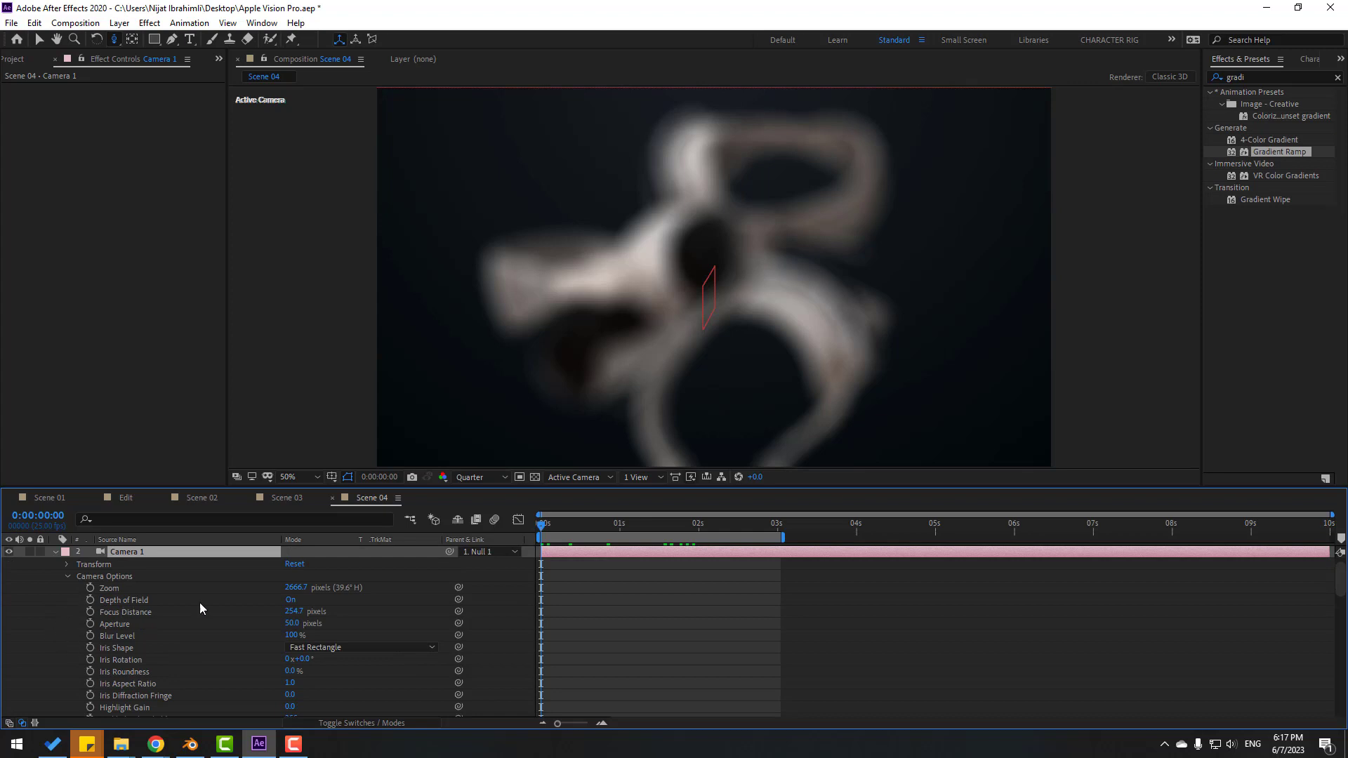
left_click(292, 600)
key("space")
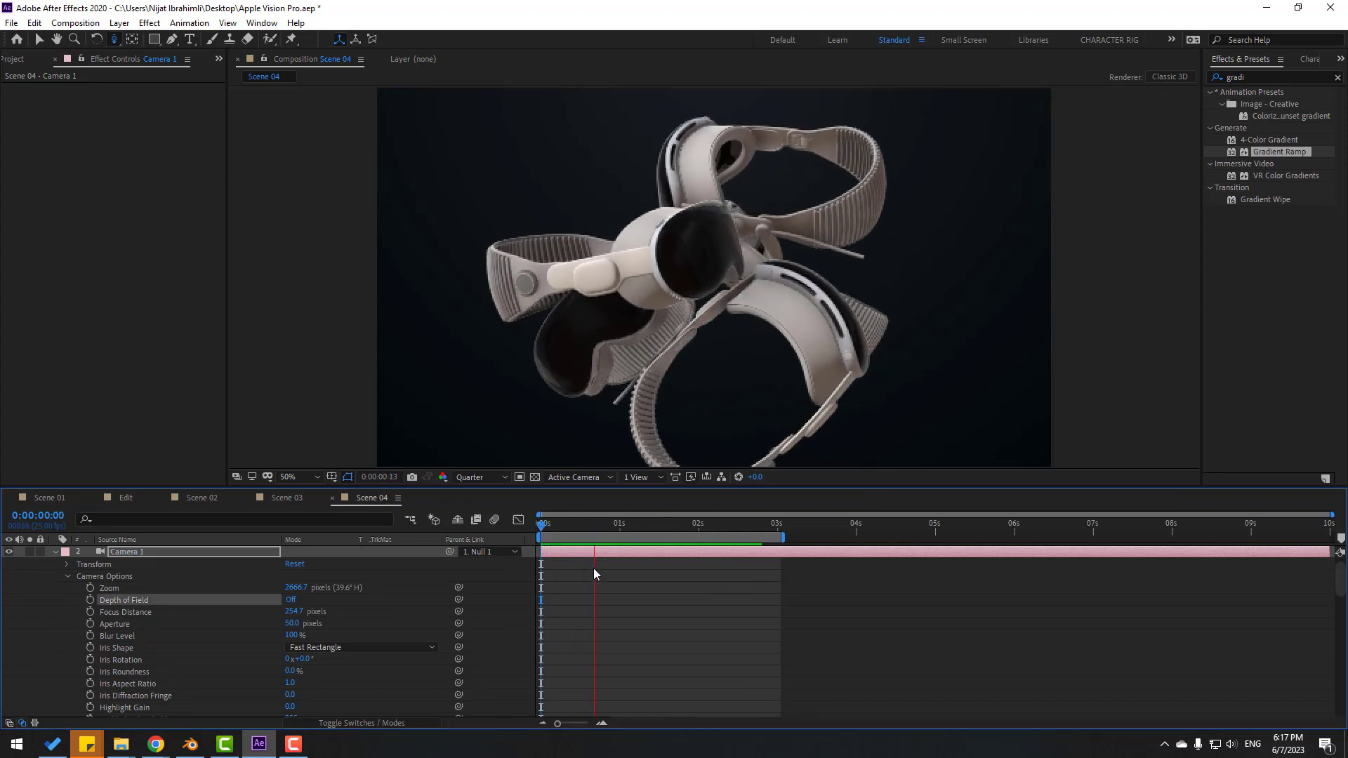
left_click(623, 527)
scroll(191, 612, "up", 1)
scroll(123, 651, "down", 5)
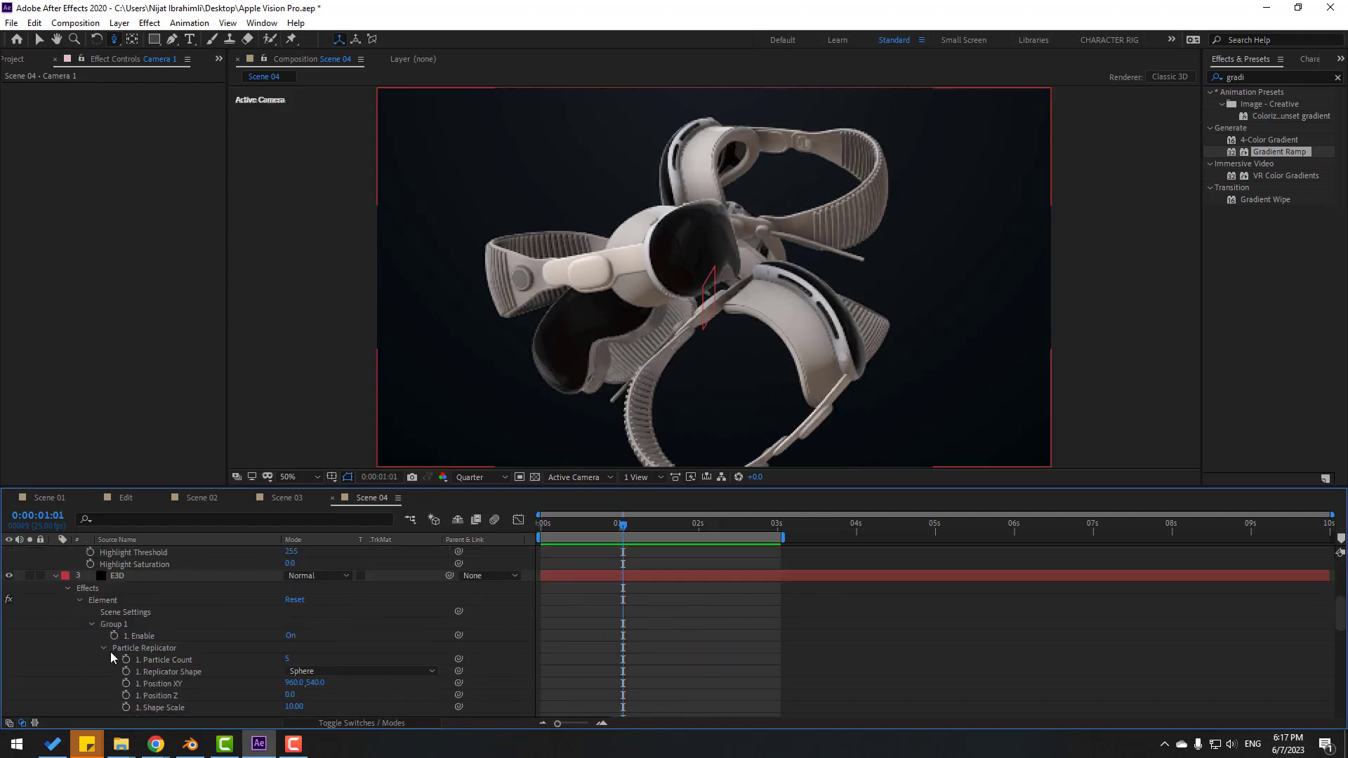
Keyframe the E3D X Scale at 1.50 around 3 seconds and 0.80 at the start, then preview.
left_click(118, 579)
mouse_move(132, 244)
left_mouse_down()
mouse_move(151, 245)
mouse_move(136, 265)
left_mouse_up()
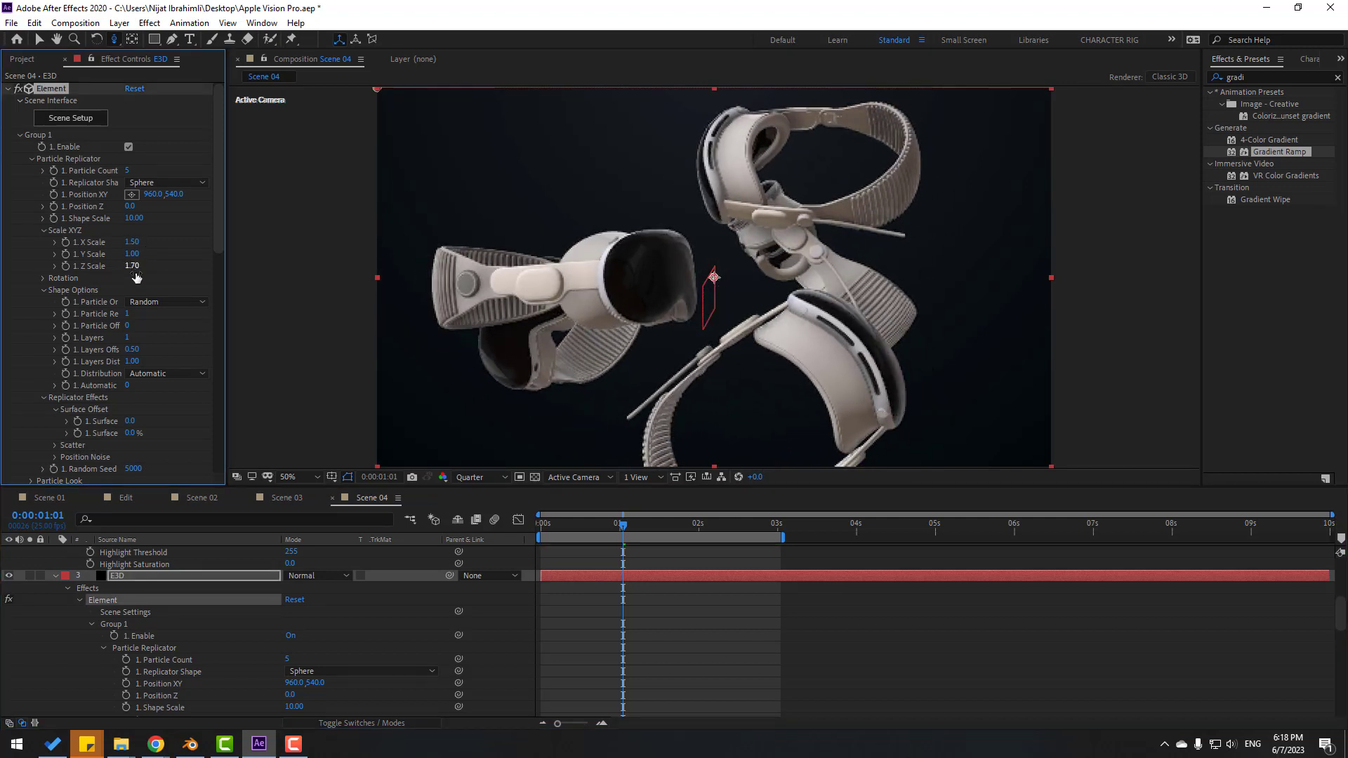
left_click_drag(623, 525, 783, 560)
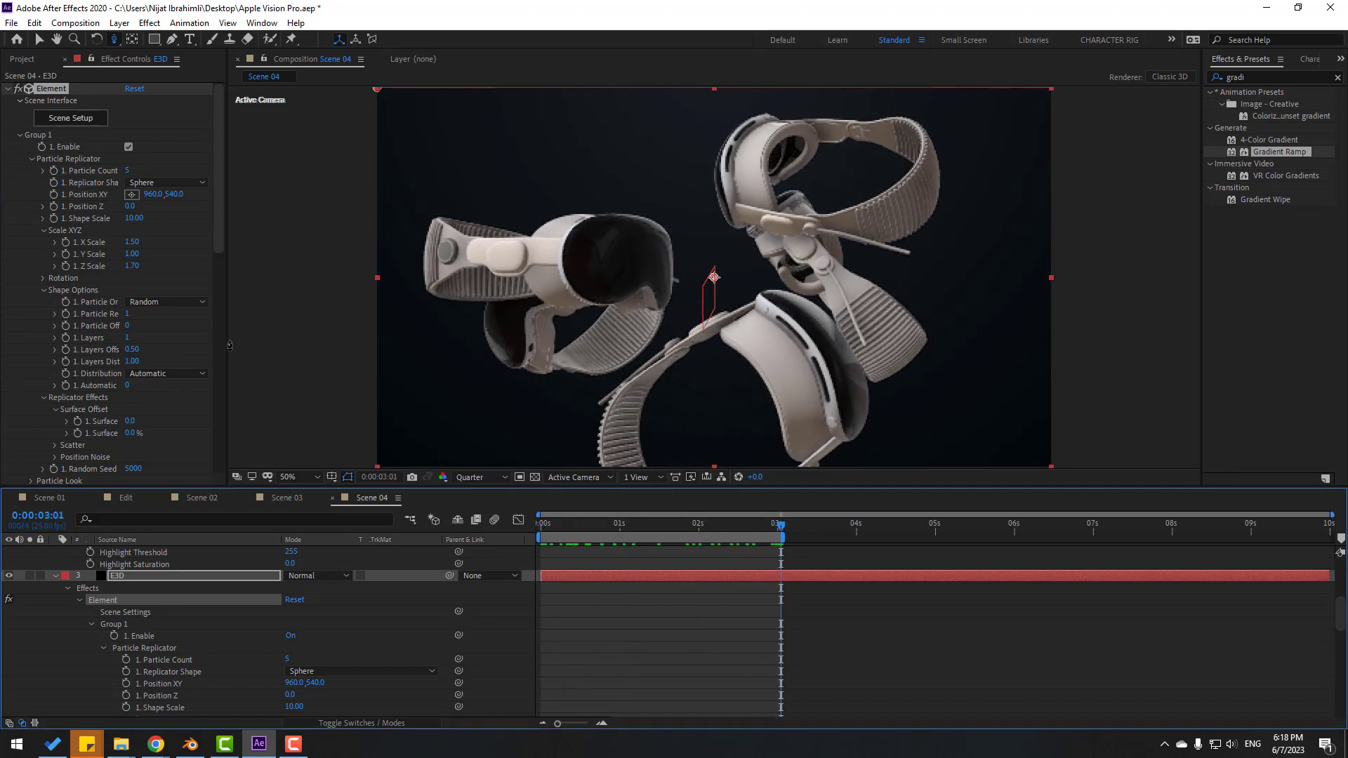
left_click(66, 243)
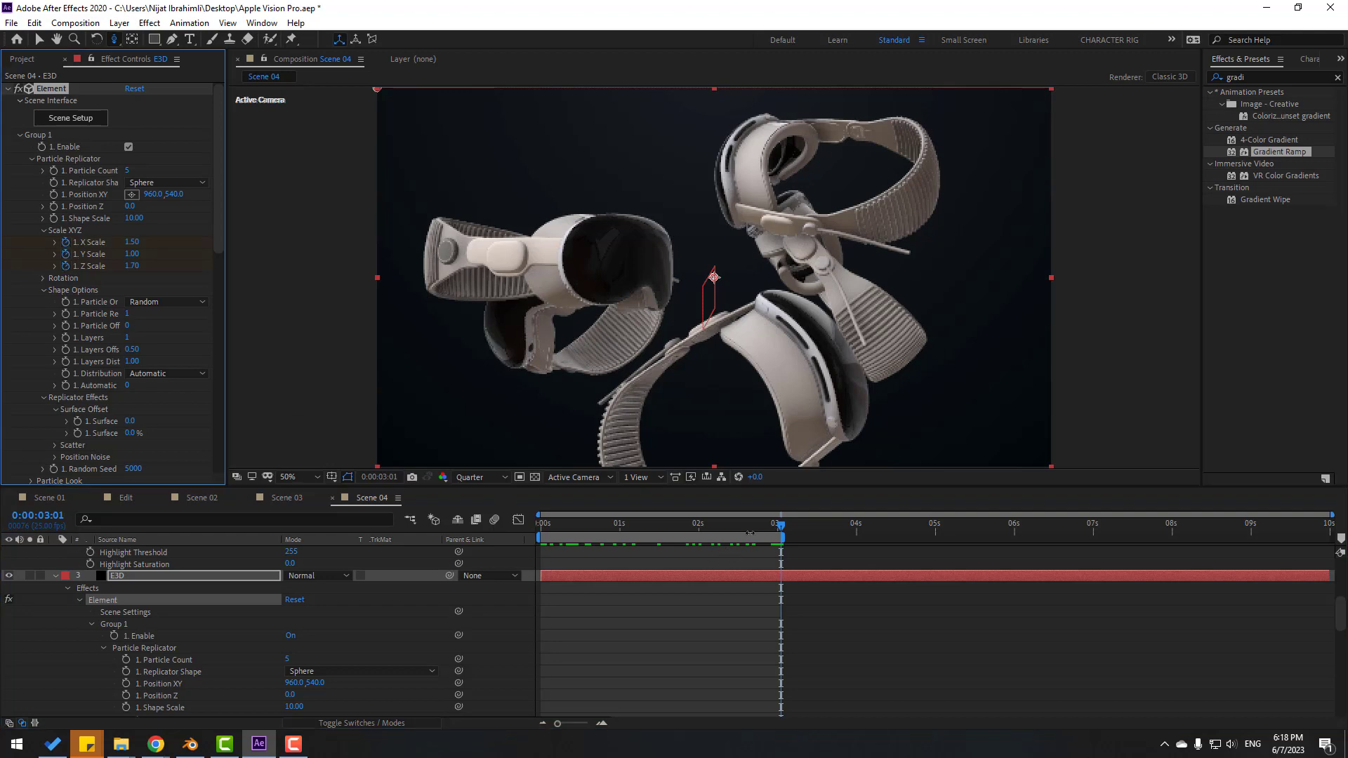
left_click_drag(768, 528, 541, 528)
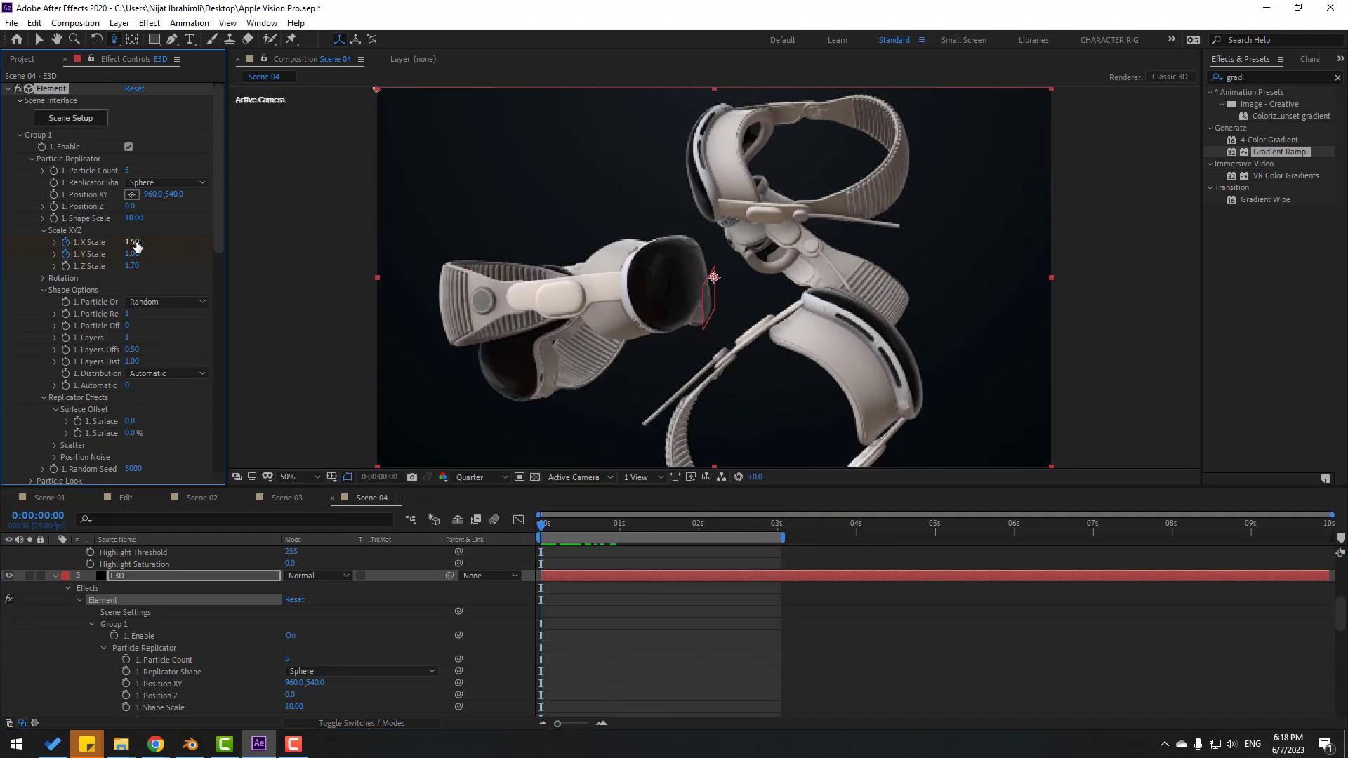
mouse_move(133, 242)
left_mouse_down()
mouse_move(105, 243)
mouse_move(127, 266)
left_mouse_up()
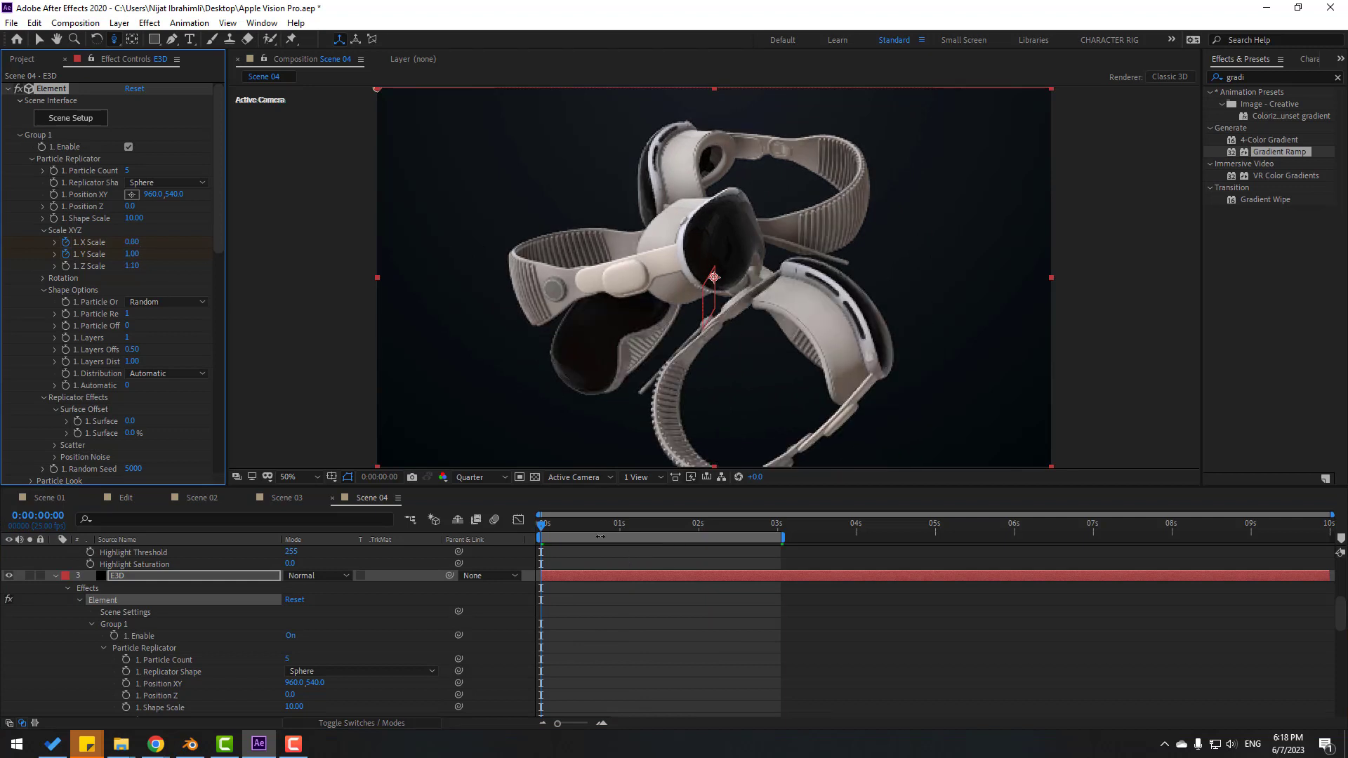
key("space")
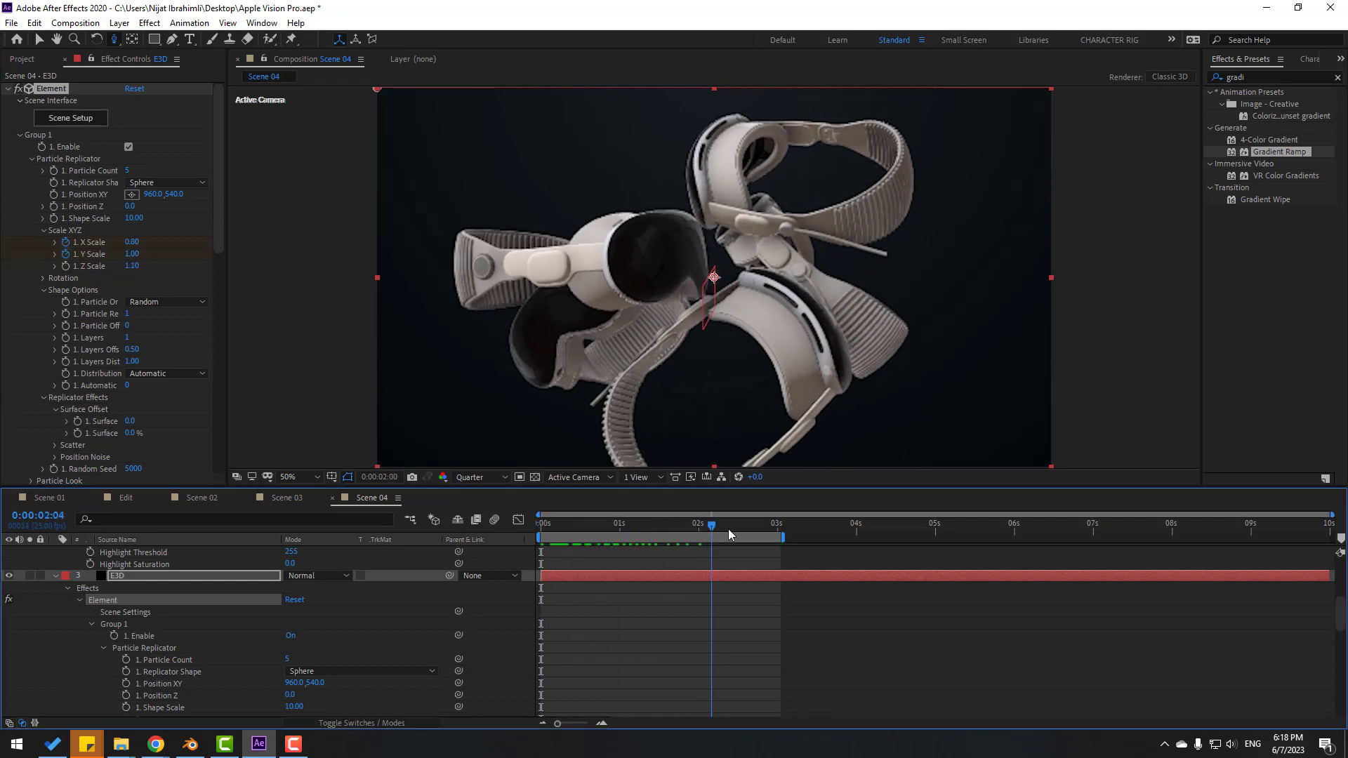
key("space")
key("space")
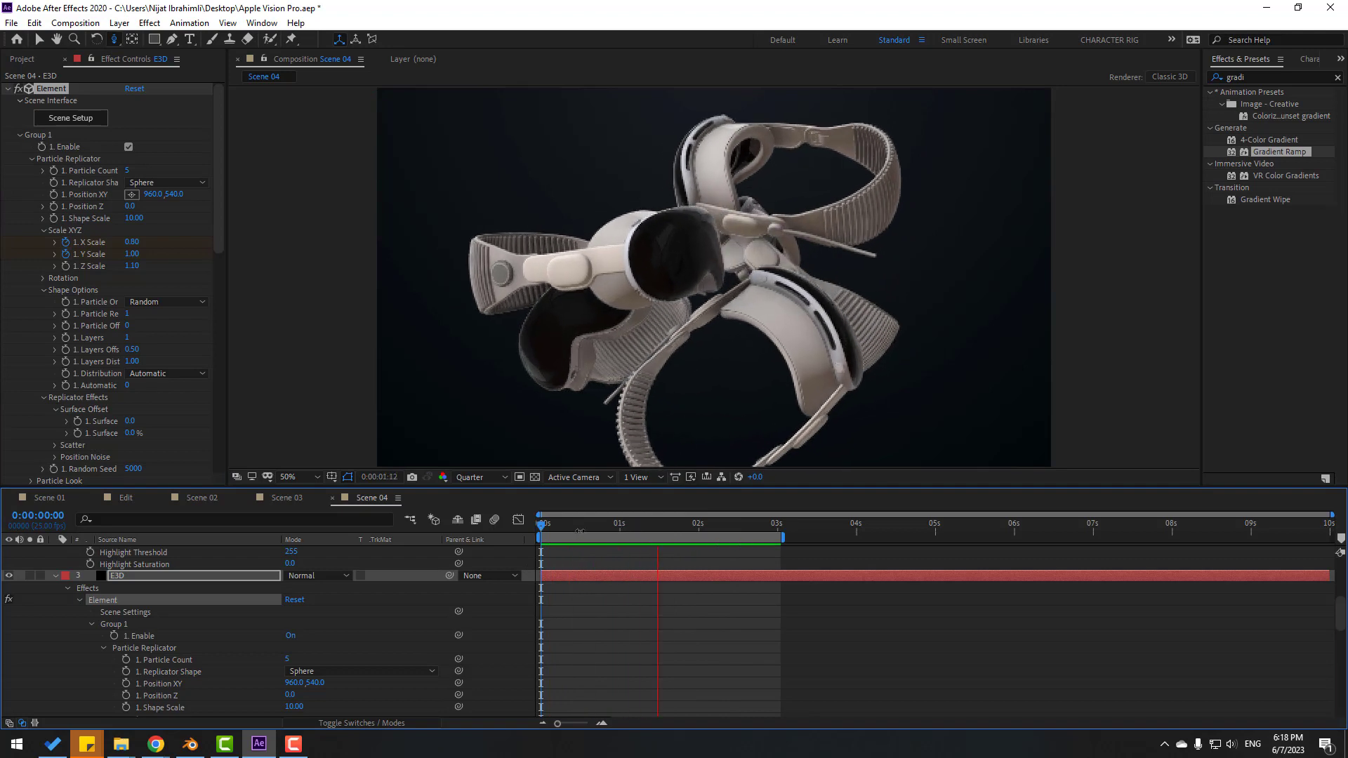
left_click(582, 530)
left_click(43, 278)
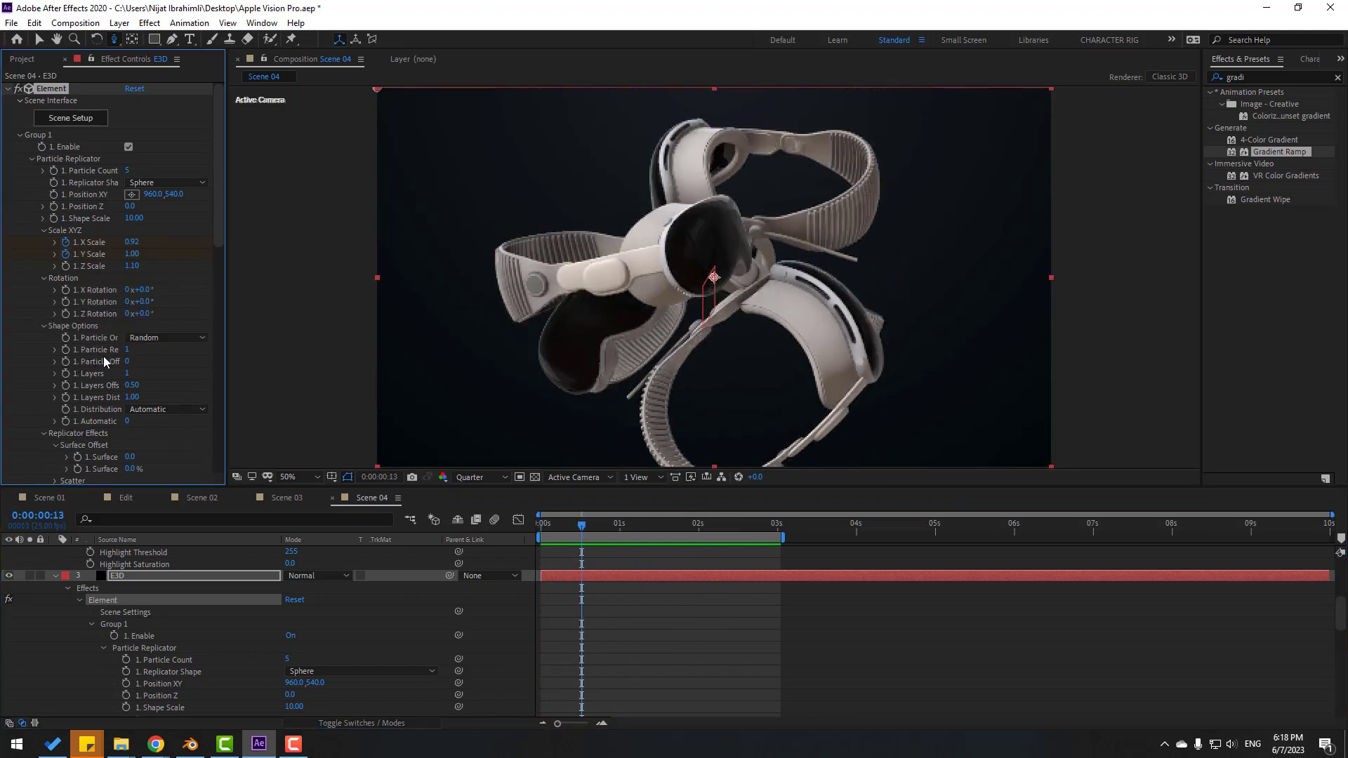
Keyframe the headsets' X and Y Rotation at the start, reaching X Rotation 11° near 3 seconds.
mouse_move(151, 290)
left_mouse_down()
mouse_move(167, 291)
mouse_move(157, 300)
left_mouse_up()
key("ctrl+z")
key("ctrl+z")
left_click_drag(581, 530, 490, 542)
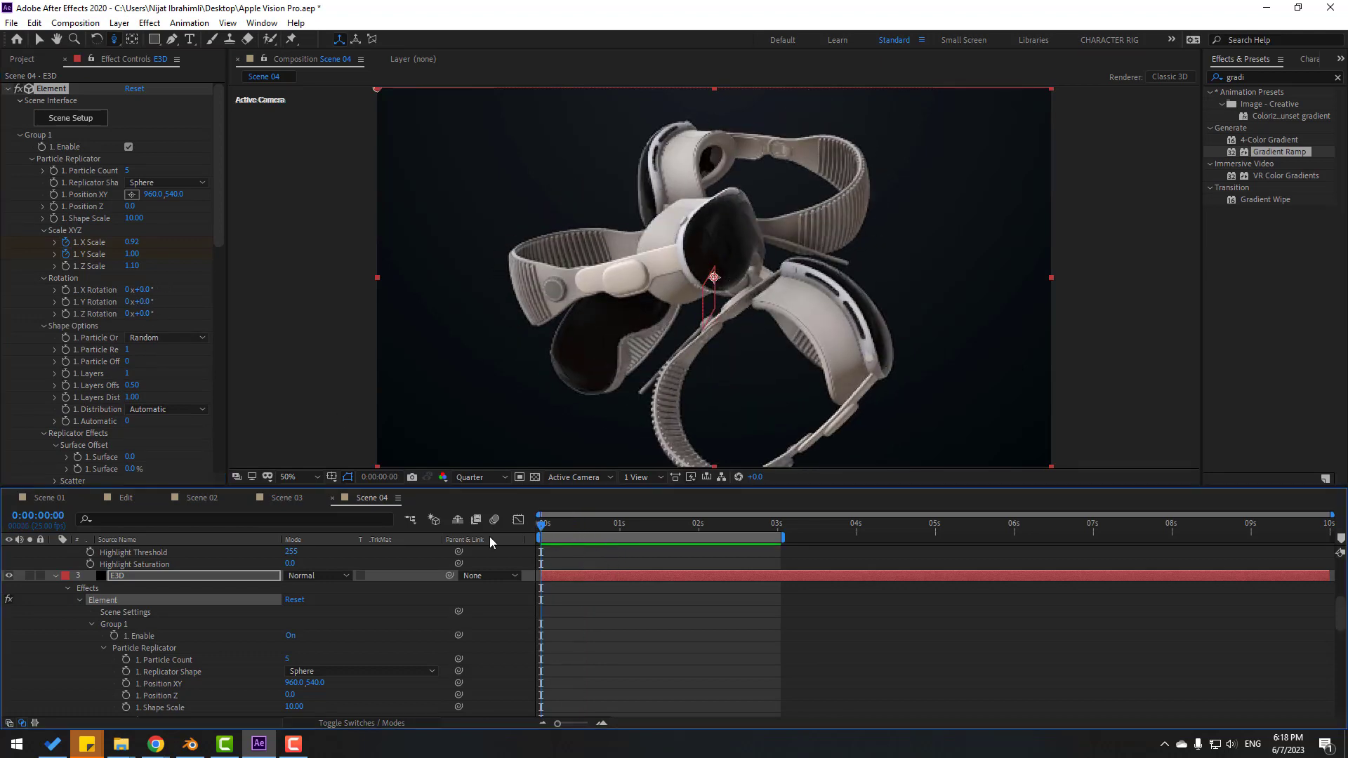
left_click(65, 290)
left_click(65, 302)
left_click_drag(713, 528, 781, 528)
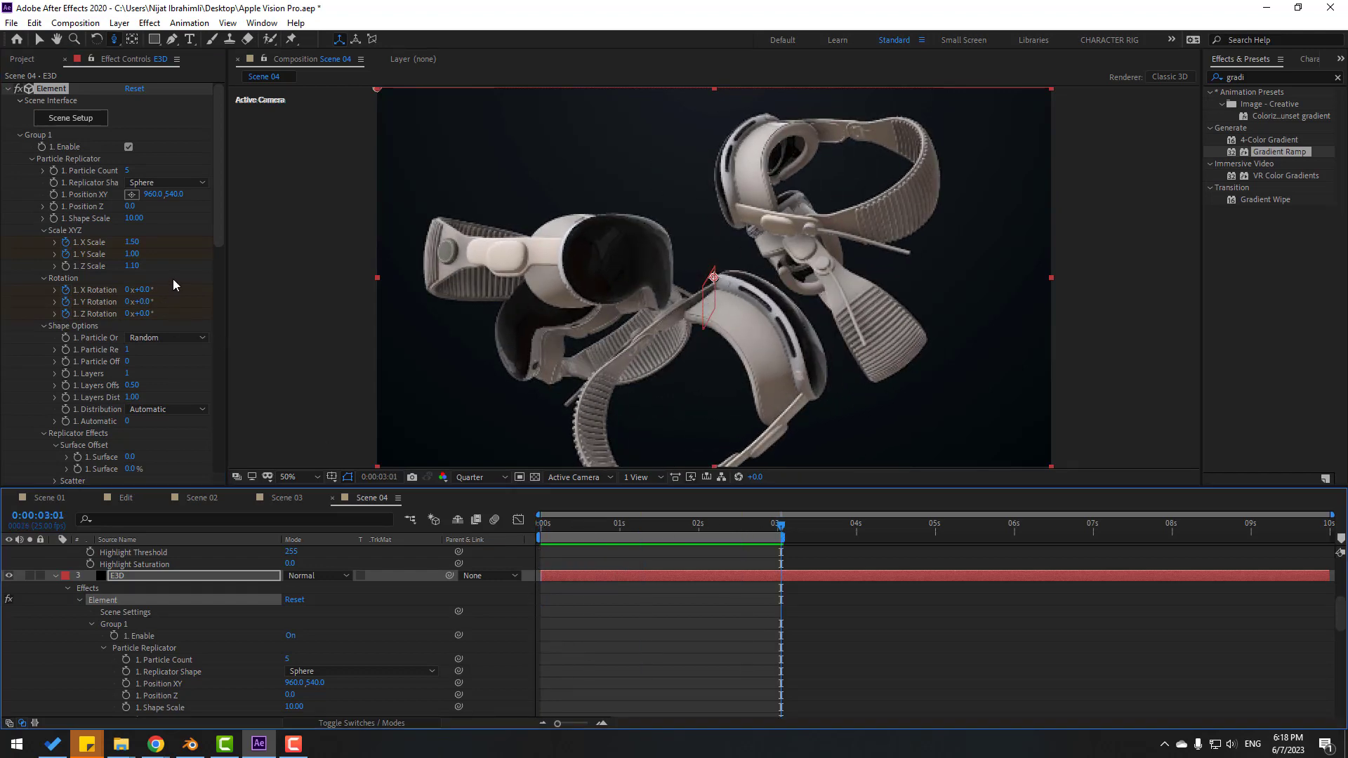
left_click(162, 290)
left_click_drag(147, 294, 147, 314)
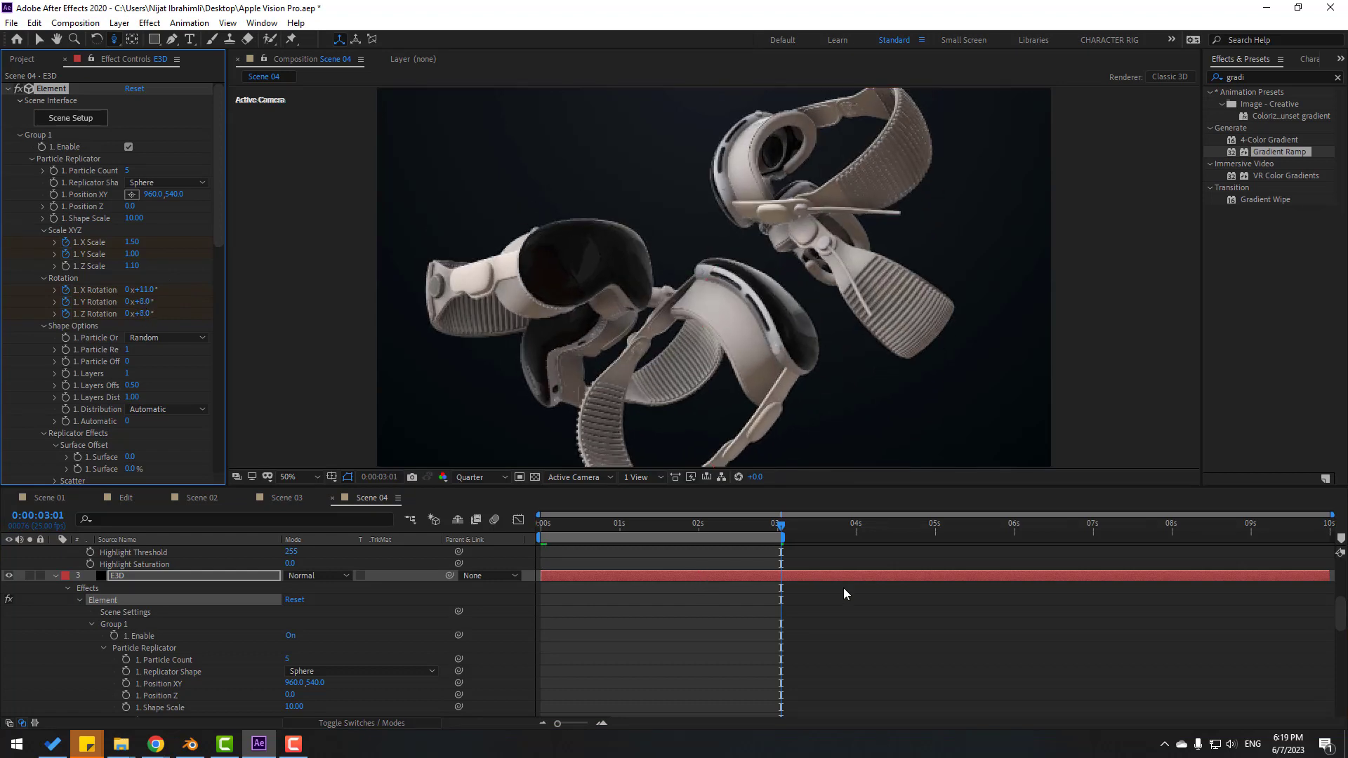
Preview the rotation, stopping at 0:00:02:12, and collapse the E3D layer.
key("space")
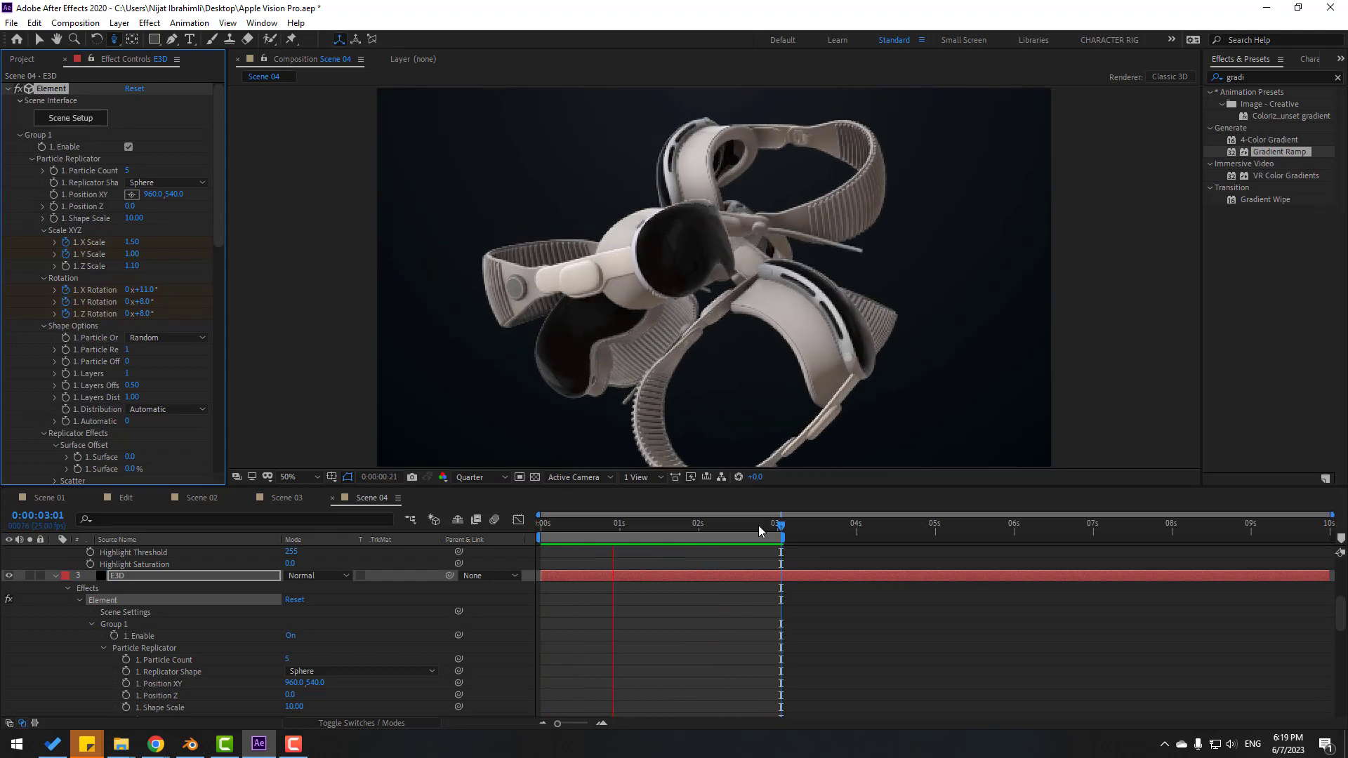
left_click(736, 527)
scroll(180, 623, "up", 3)
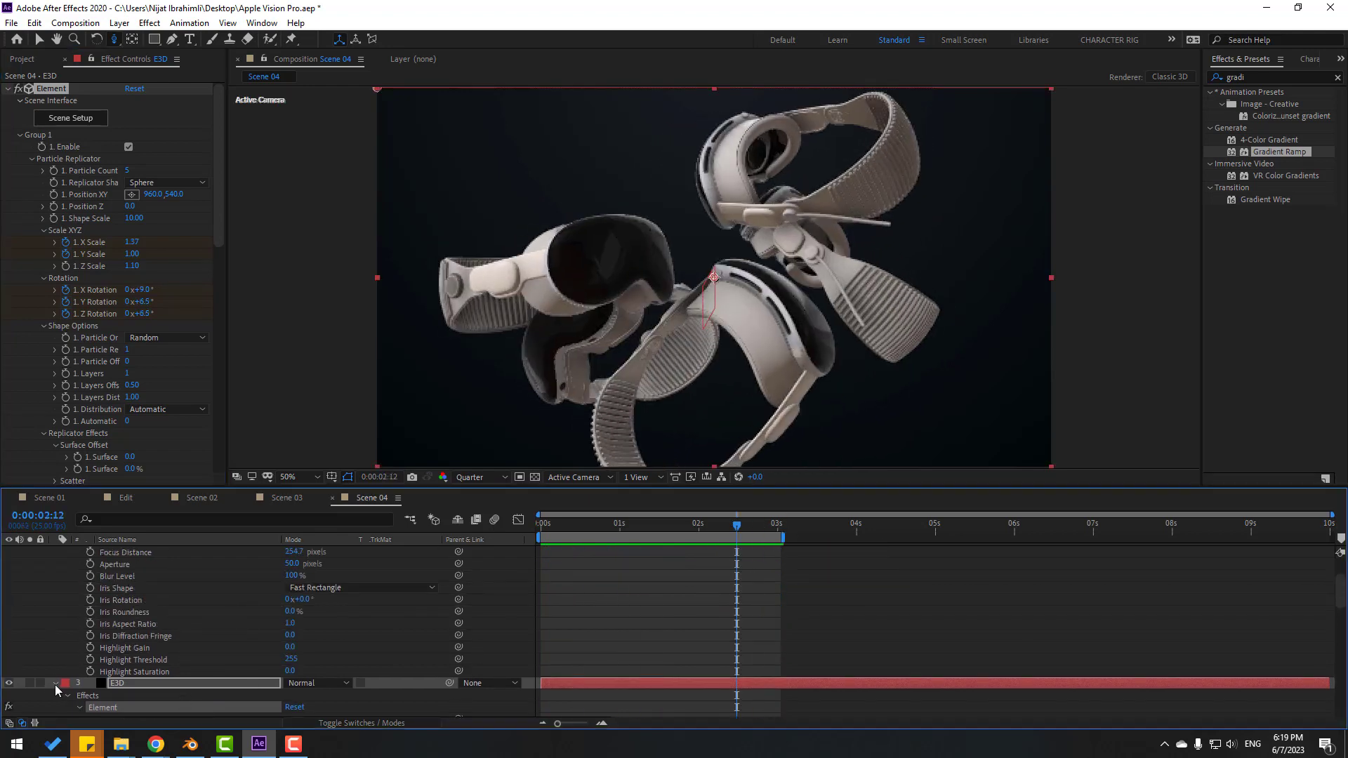
left_click(55, 684)
left_click(116, 701)
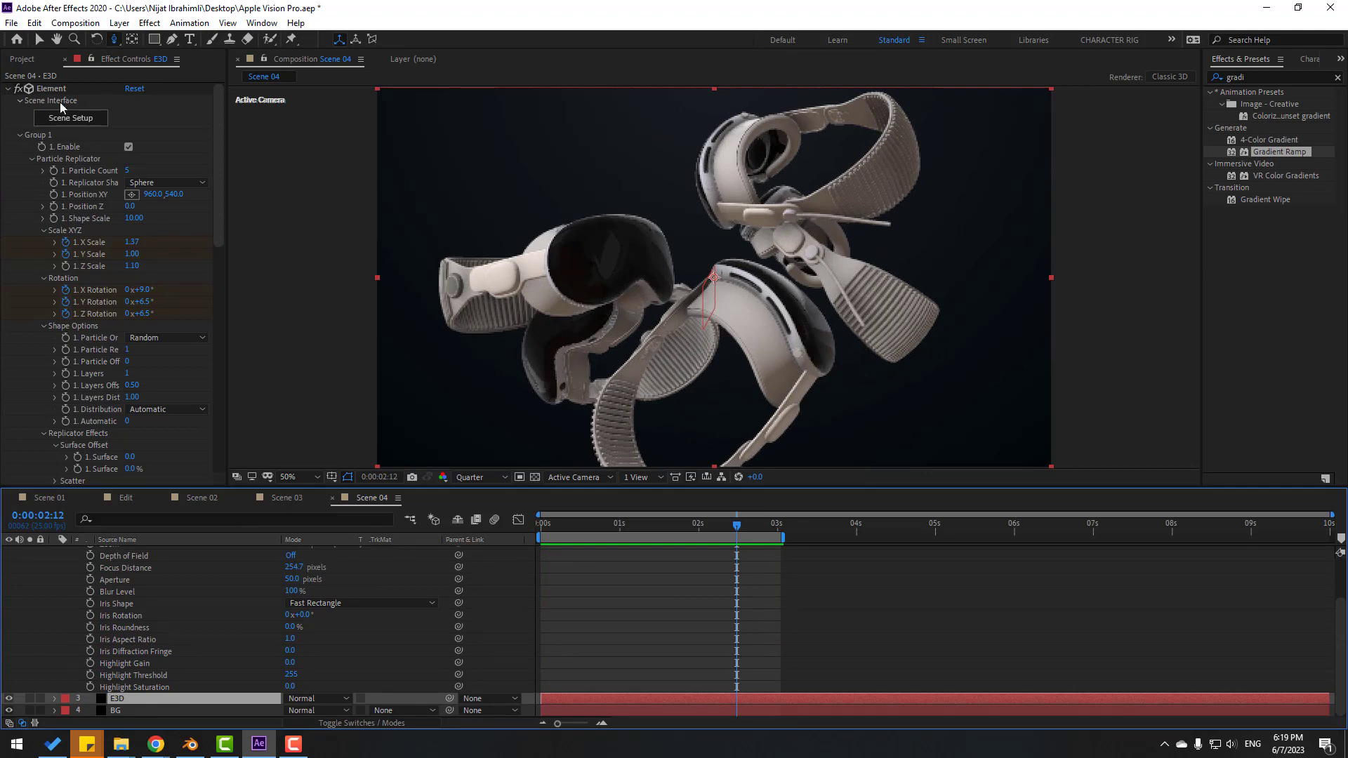
In Element's Scene Setup, apply the Physical preset Black_Gloss to the first headset part.
left_click(75, 119)
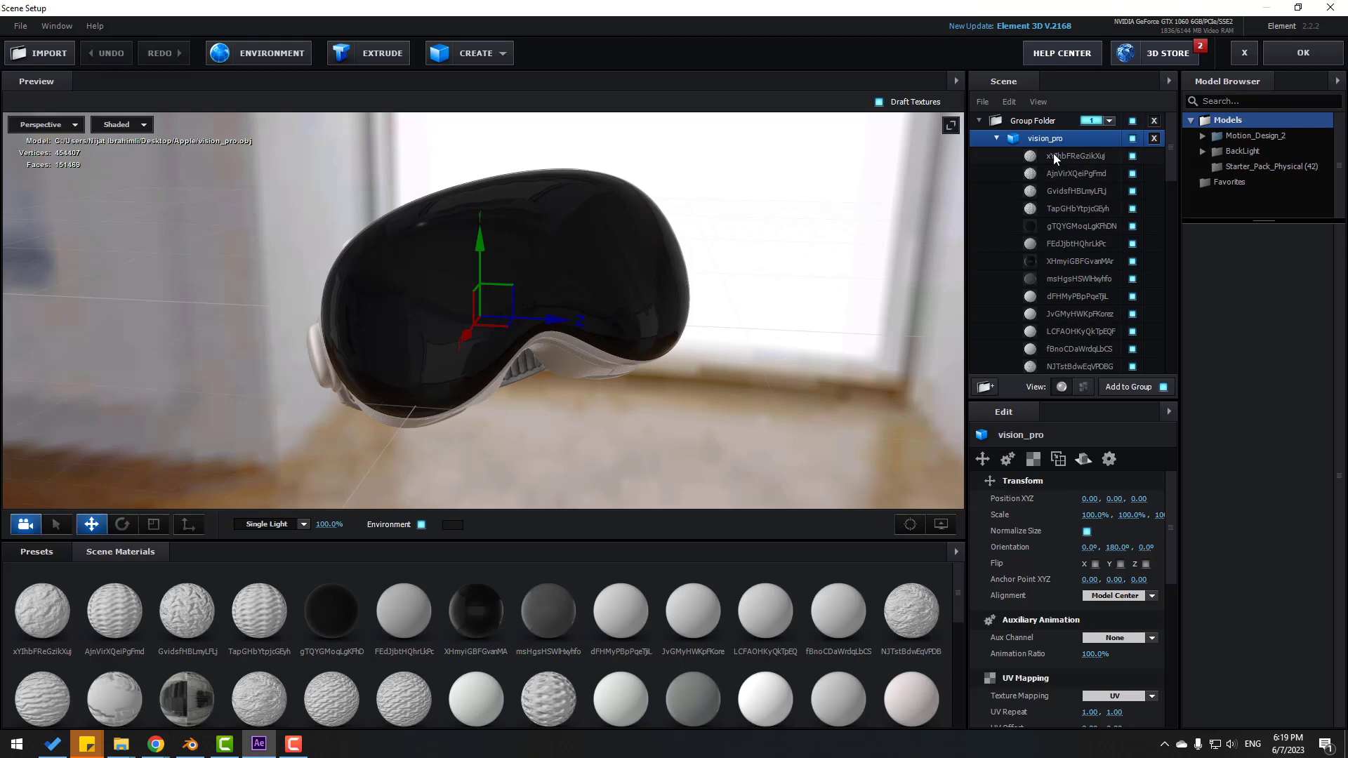
scroll(427, 330, "up", 3)
left_click_drag(358, 331, 457, 324)
scroll(456, 325, "down", 3)
scroll(77, 627, "down", 3)
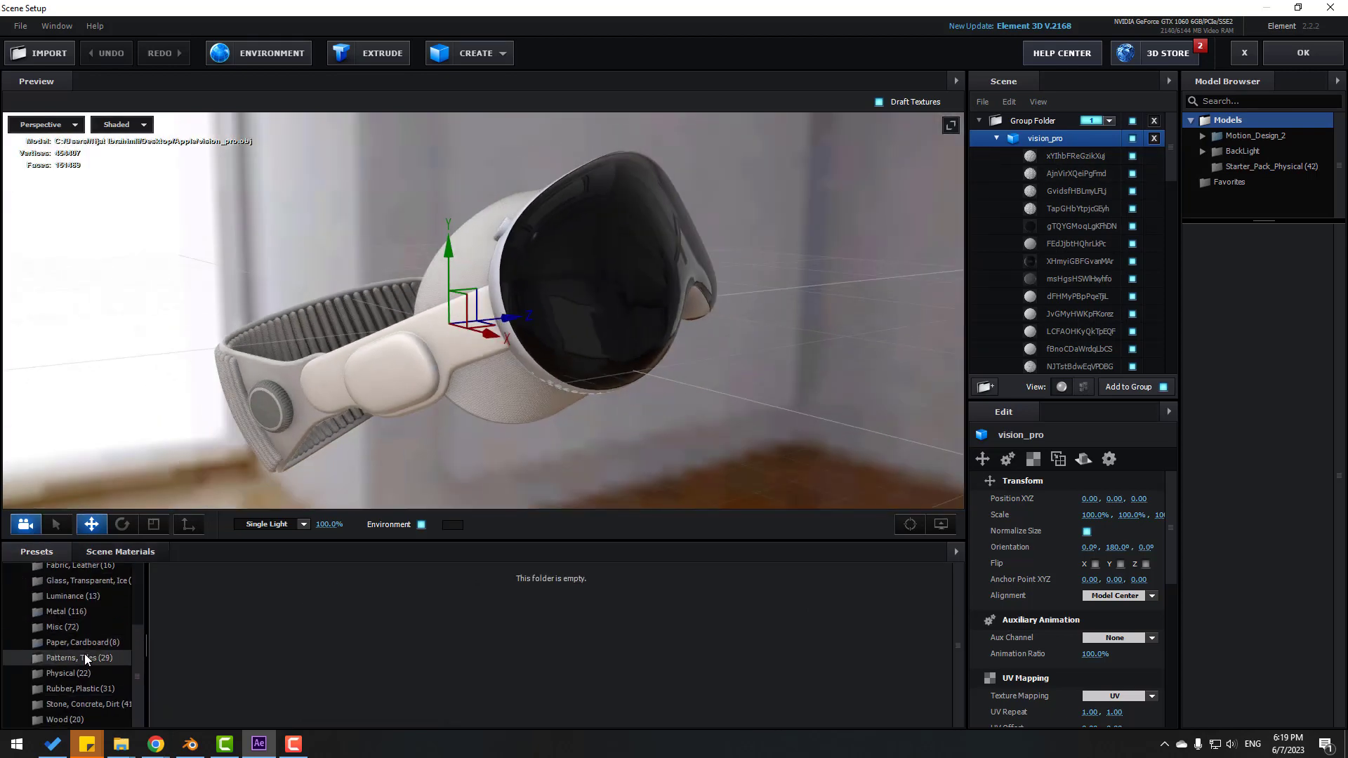
left_click(67, 674)
left_click_drag(223, 620, 482, 246)
Apply Black_Gloss to the strap, frame, eye cushion, inner band and the whole vision_pro group.
scroll(638, 347, "up", 3)
left_click_drag(637, 347, 471, 491)
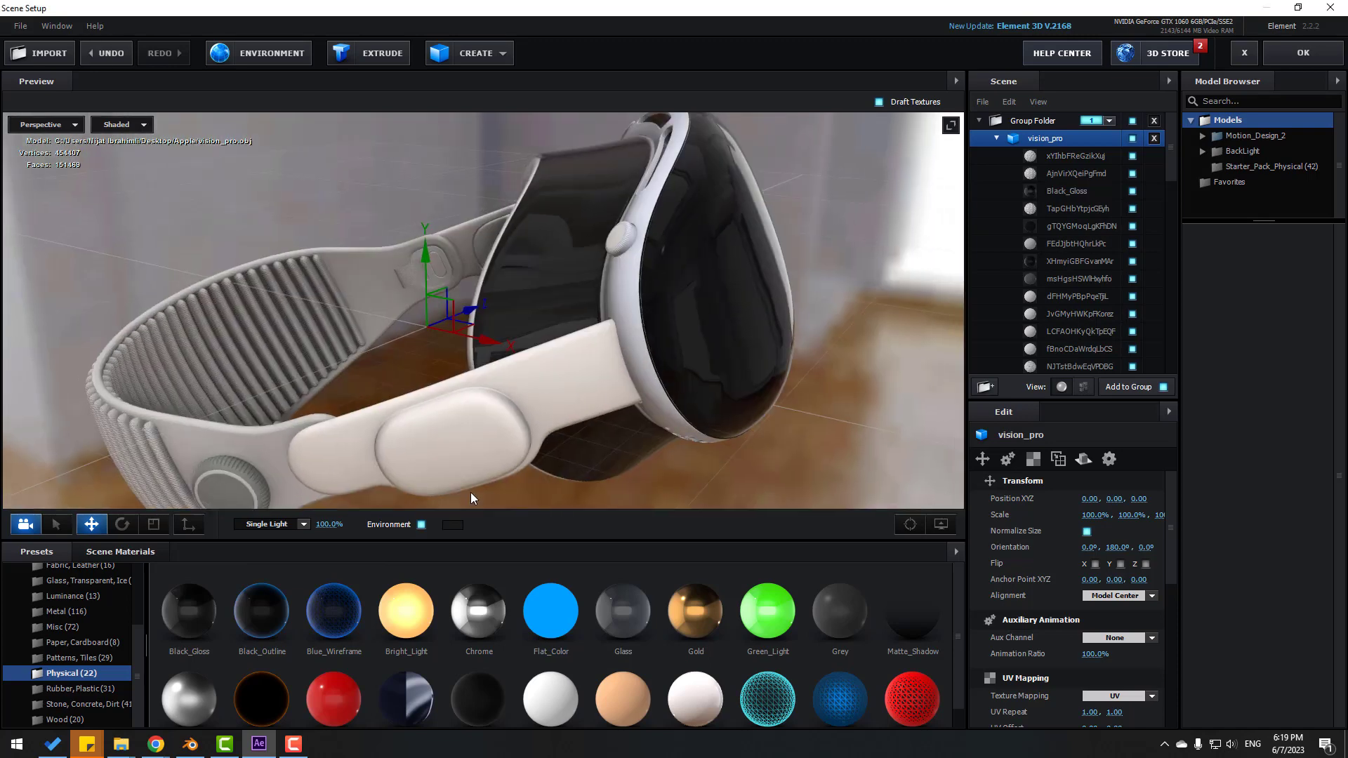
left_click_drag(177, 630, 570, 403)
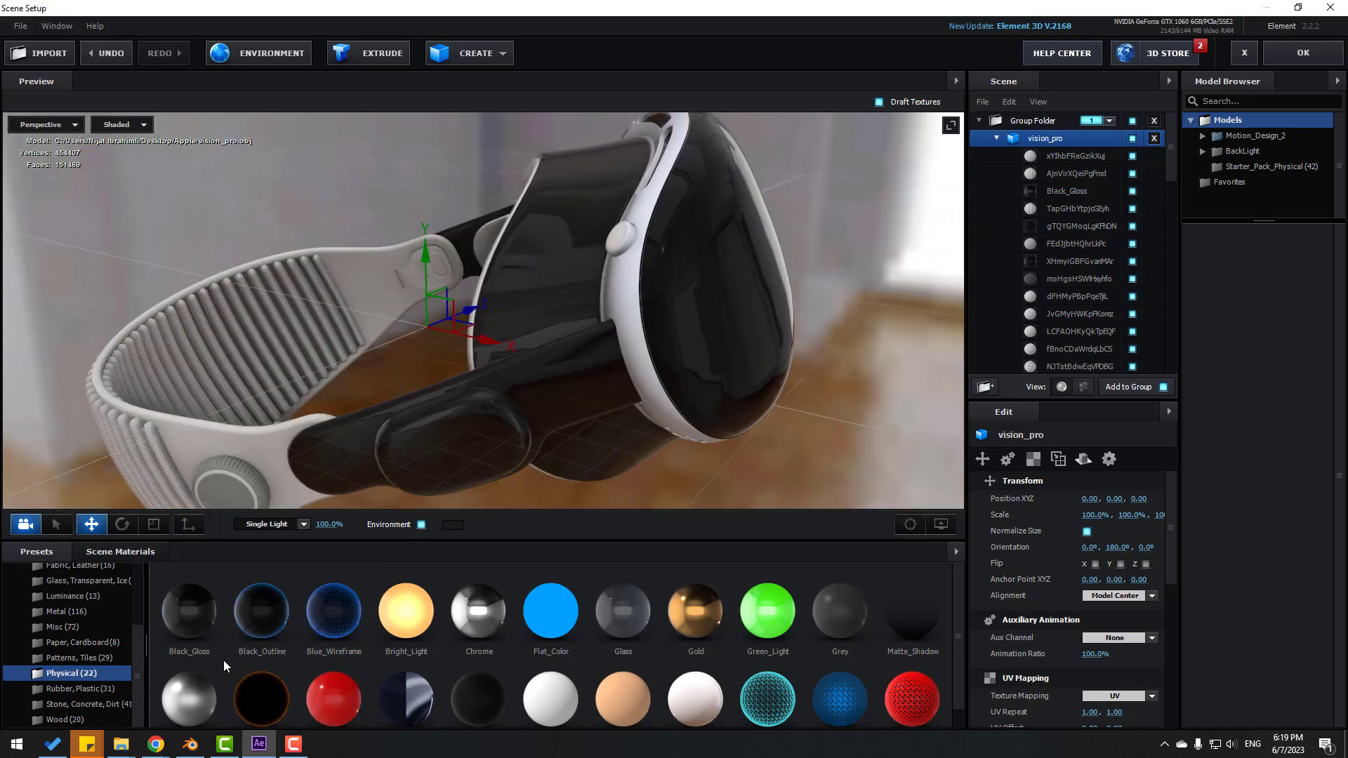
left_click_drag(606, 361, 679, 316)
left_click_drag(201, 635, 544, 232)
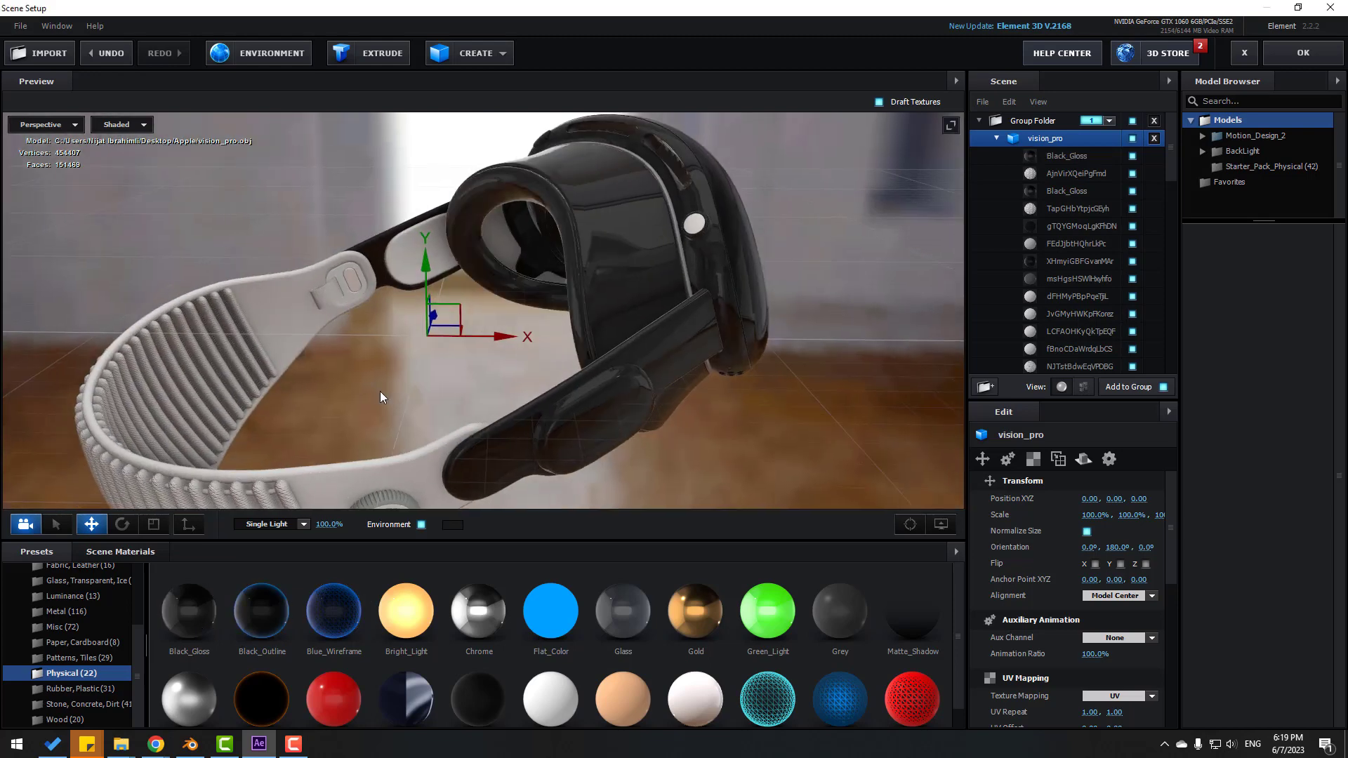
left_click_drag(192, 622, 674, 351)
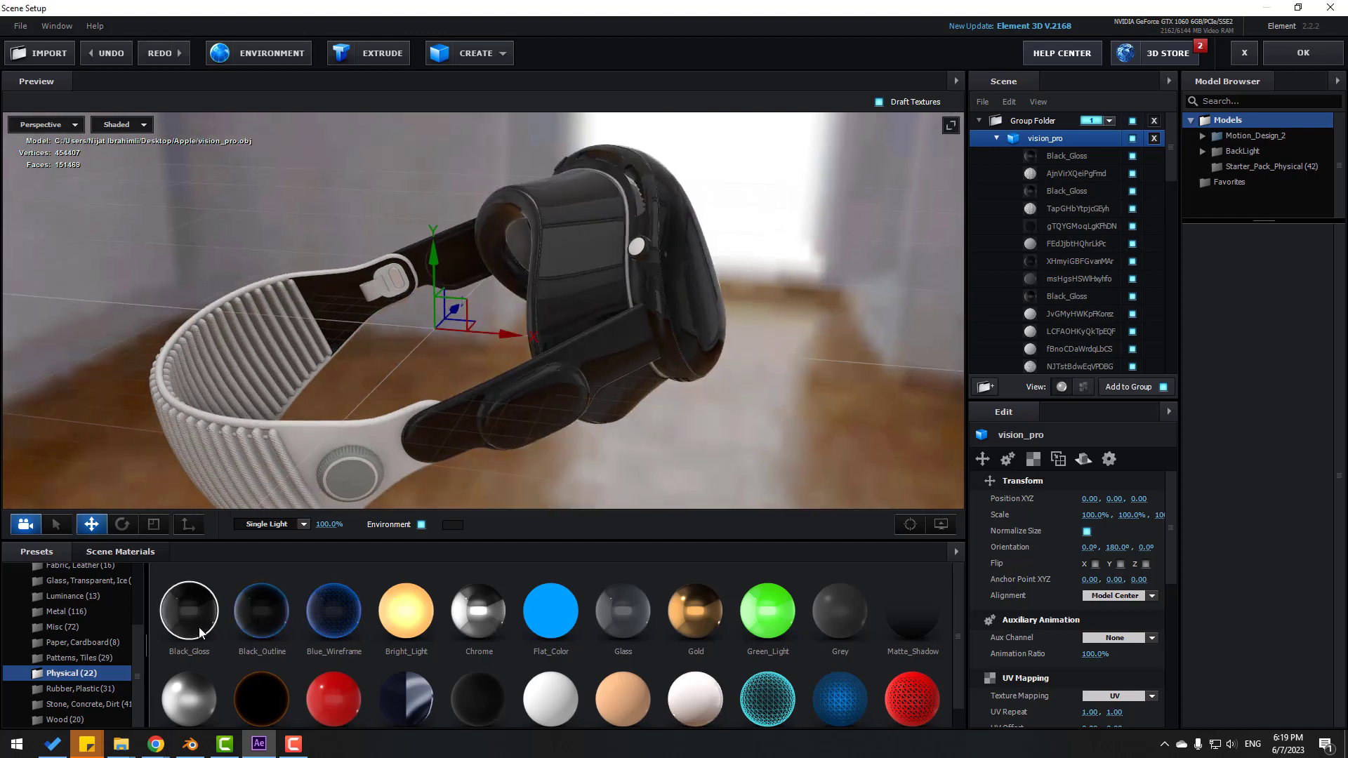
left_click_drag(974, 208, 1033, 142)
left_click_drag(626, 360, 548, 376)
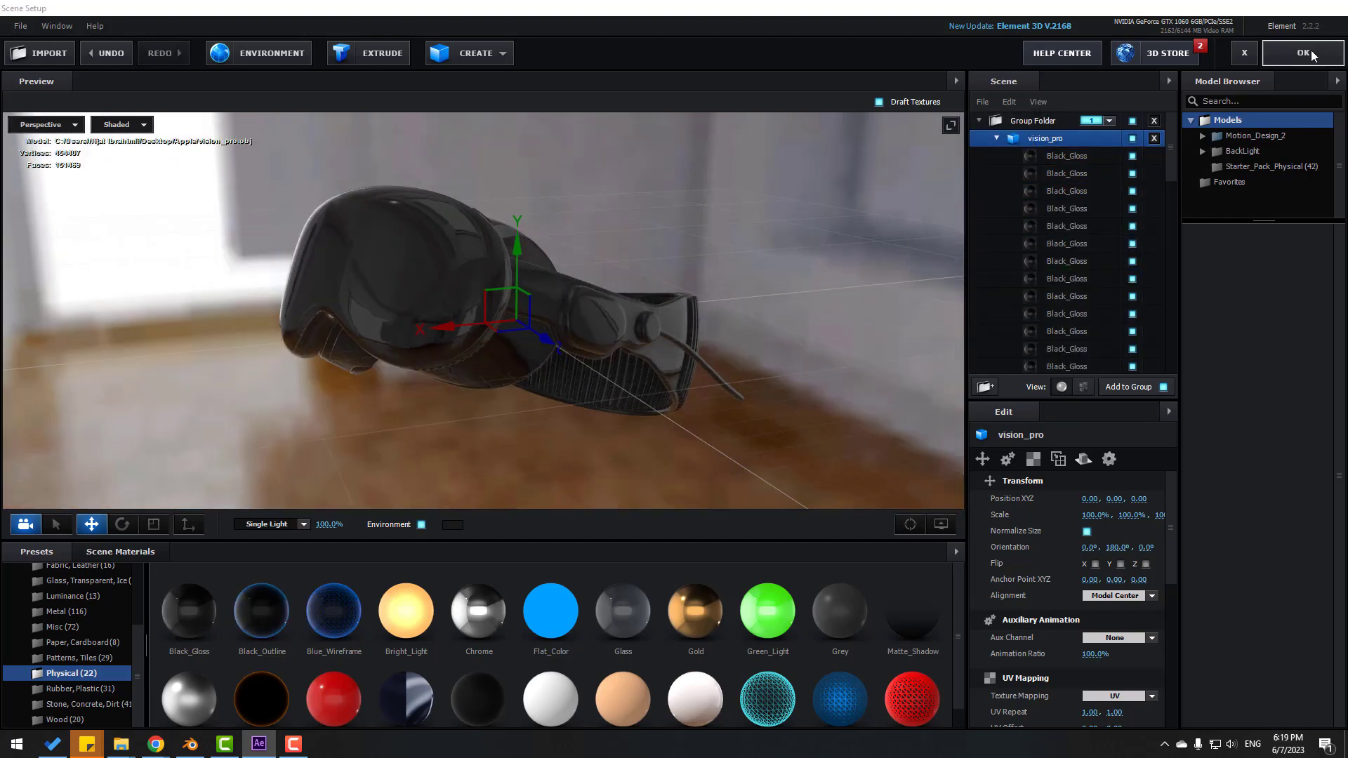
Return to the composition at 0:00:00:20 and raise preview resolution to Half.
left_click(1305, 53)
left_click_drag(715, 533, 603, 533)
left_click(481, 484)
left_click(479, 521)
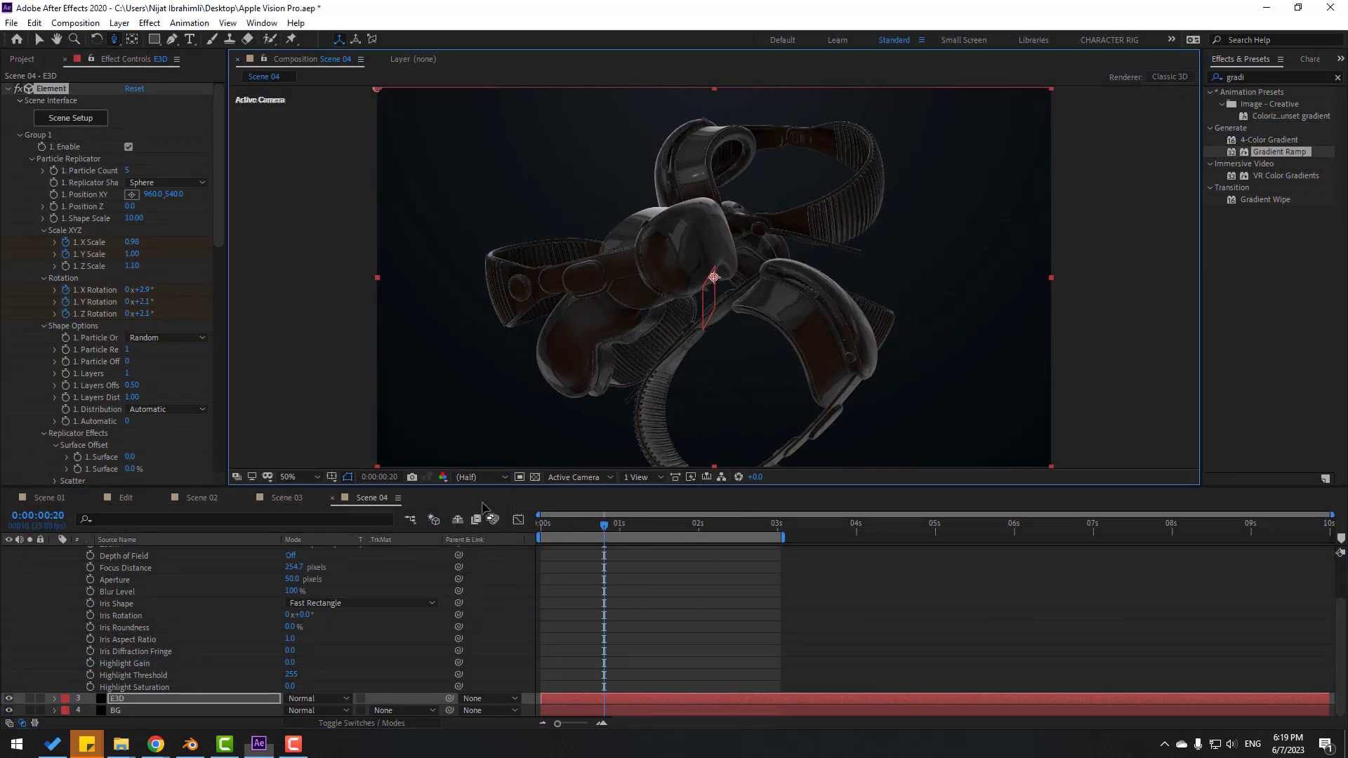
Set the viewer resolution to Full and scrub the opening seconds.
left_click(481, 477)
left_click(479, 509)
left_click_drag(620, 527, 109, 723)
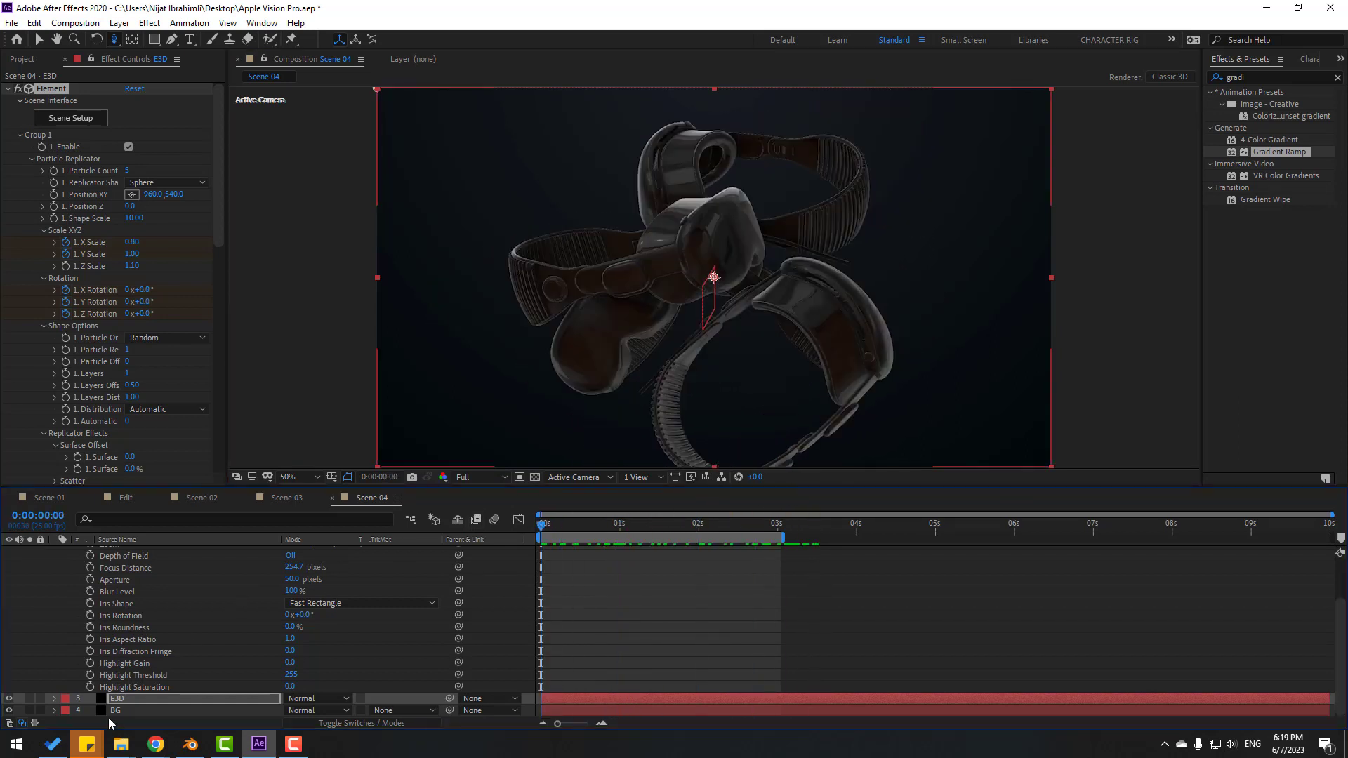
Enable Show in BG under the E3D layer's Physical Environment settings.
left_click(119, 711)
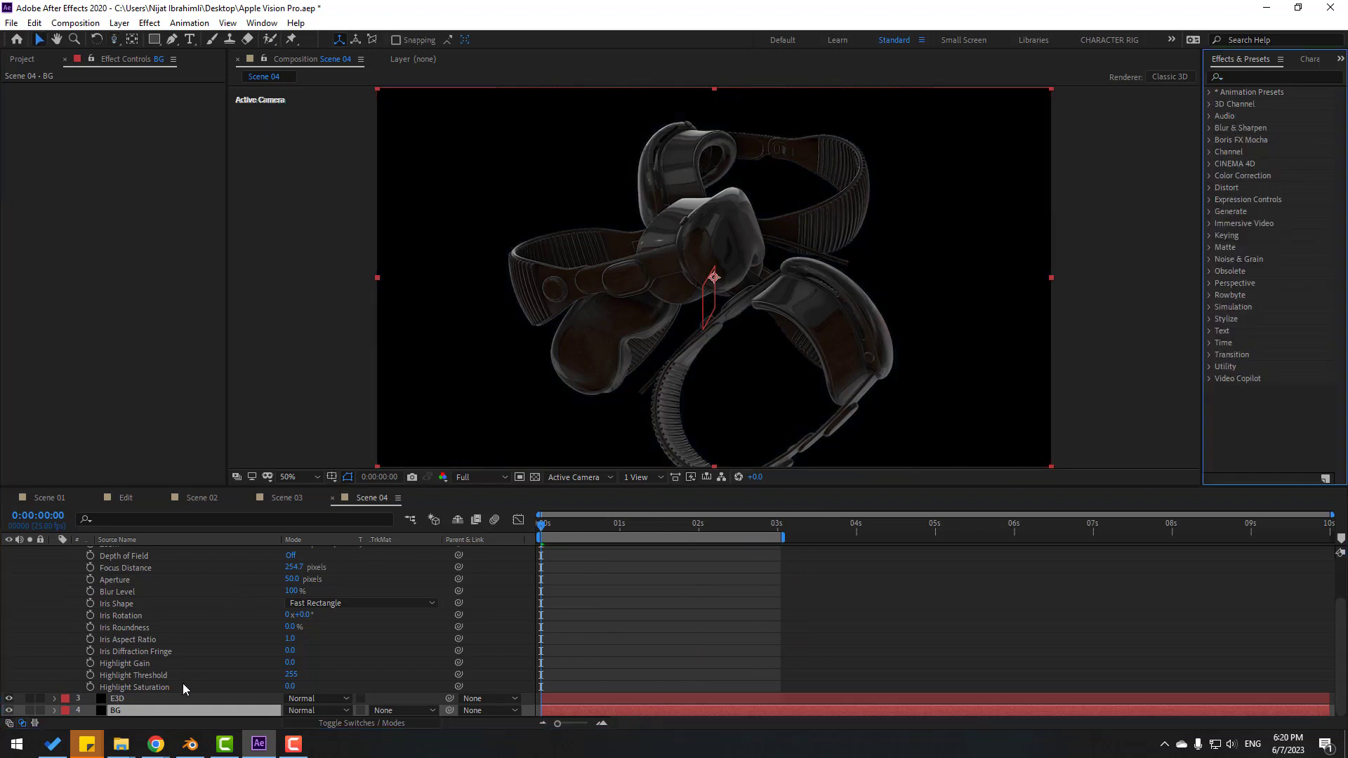
left_click(125, 700)
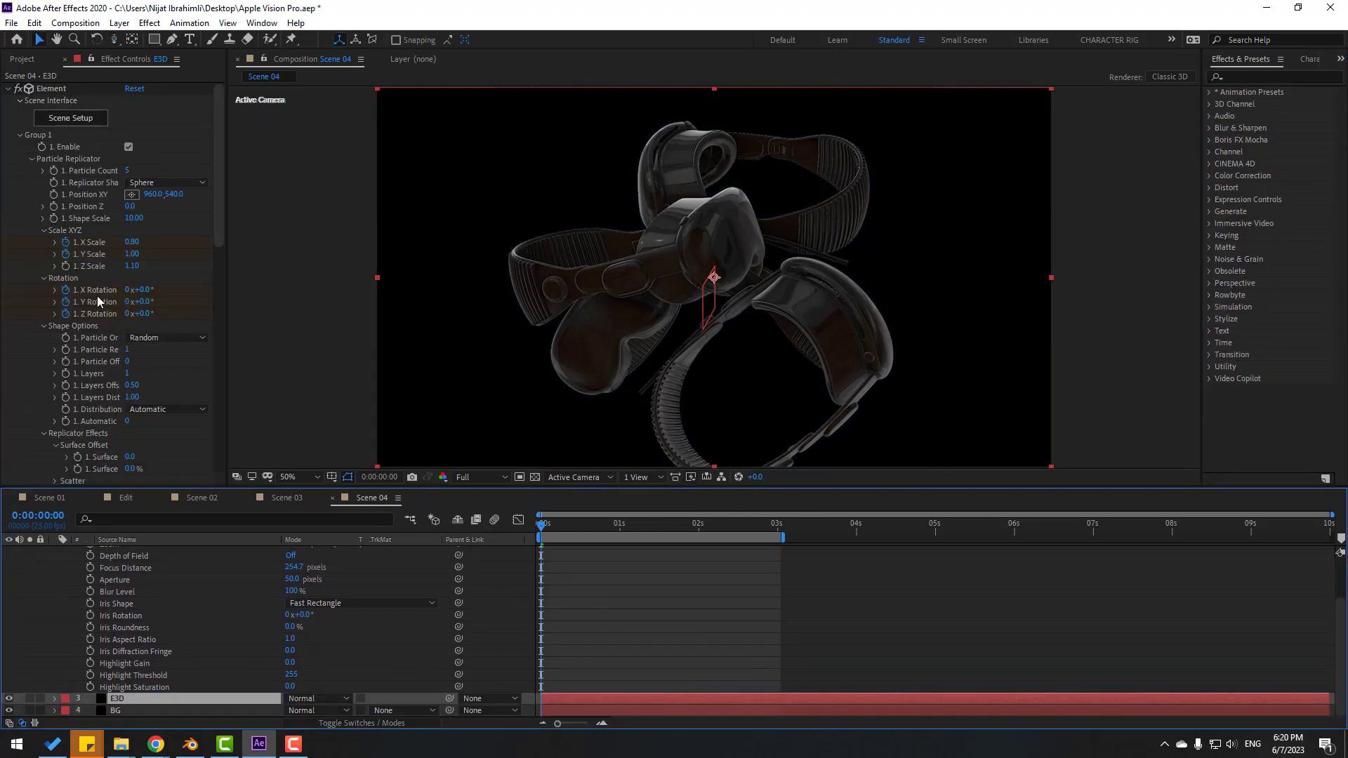
left_click(20, 135)
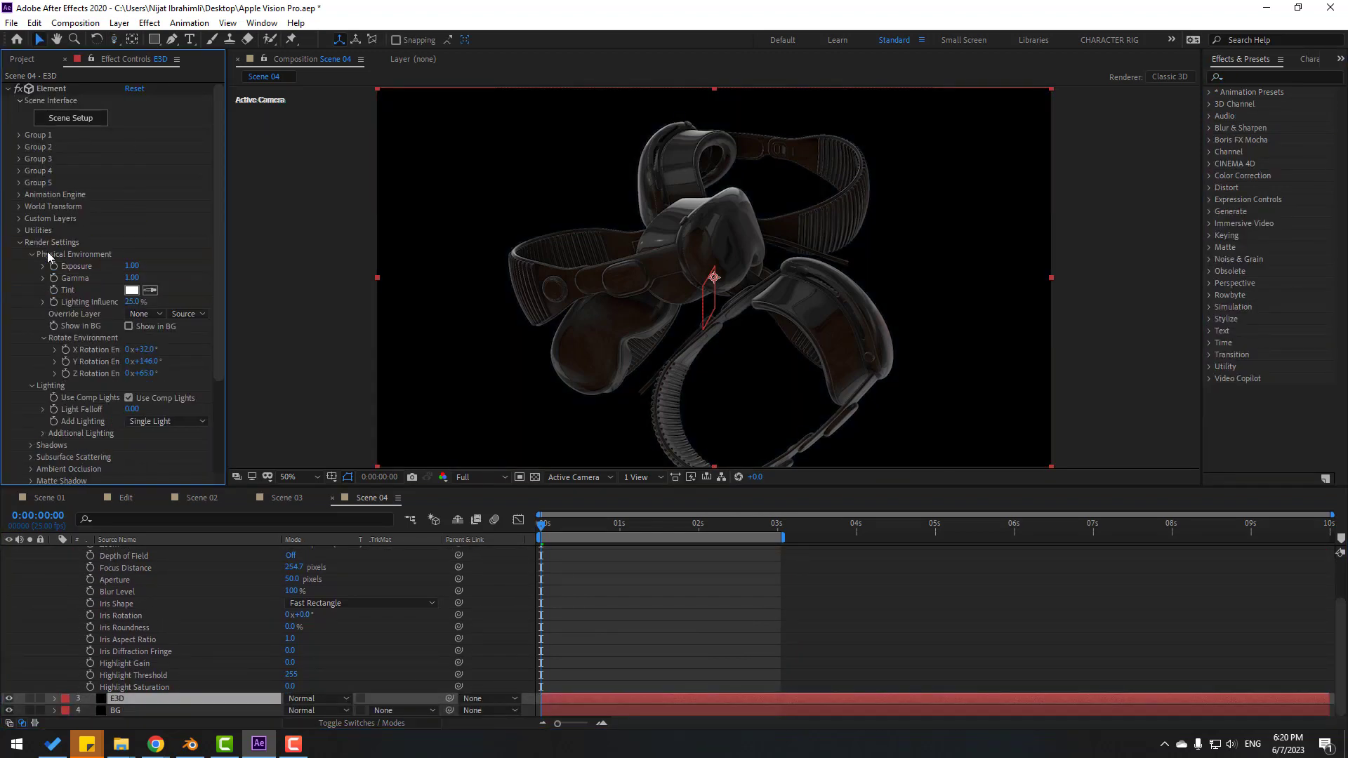
left_click(128, 326)
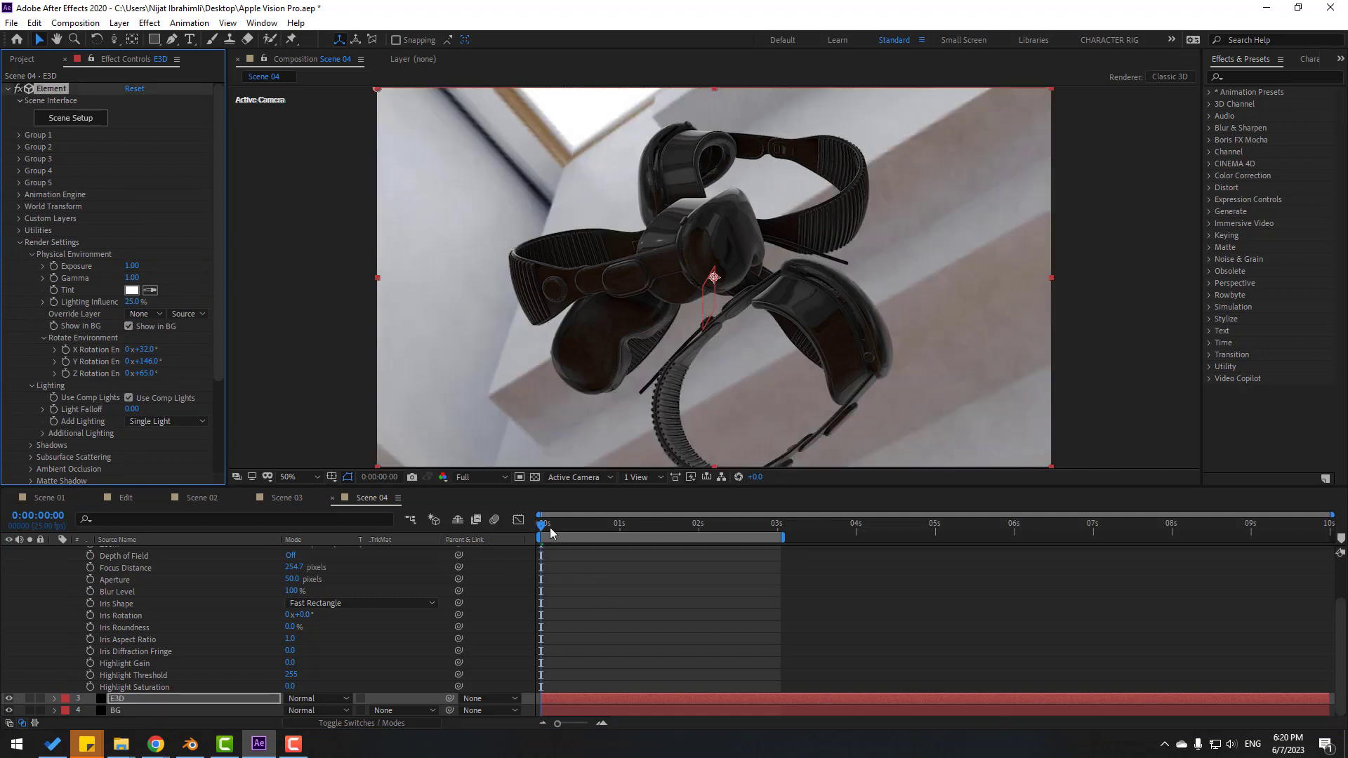
mouse_move(549, 527)
left_mouse_down()
mouse_move(634, 525)
mouse_move(537, 522)
left_mouse_up()
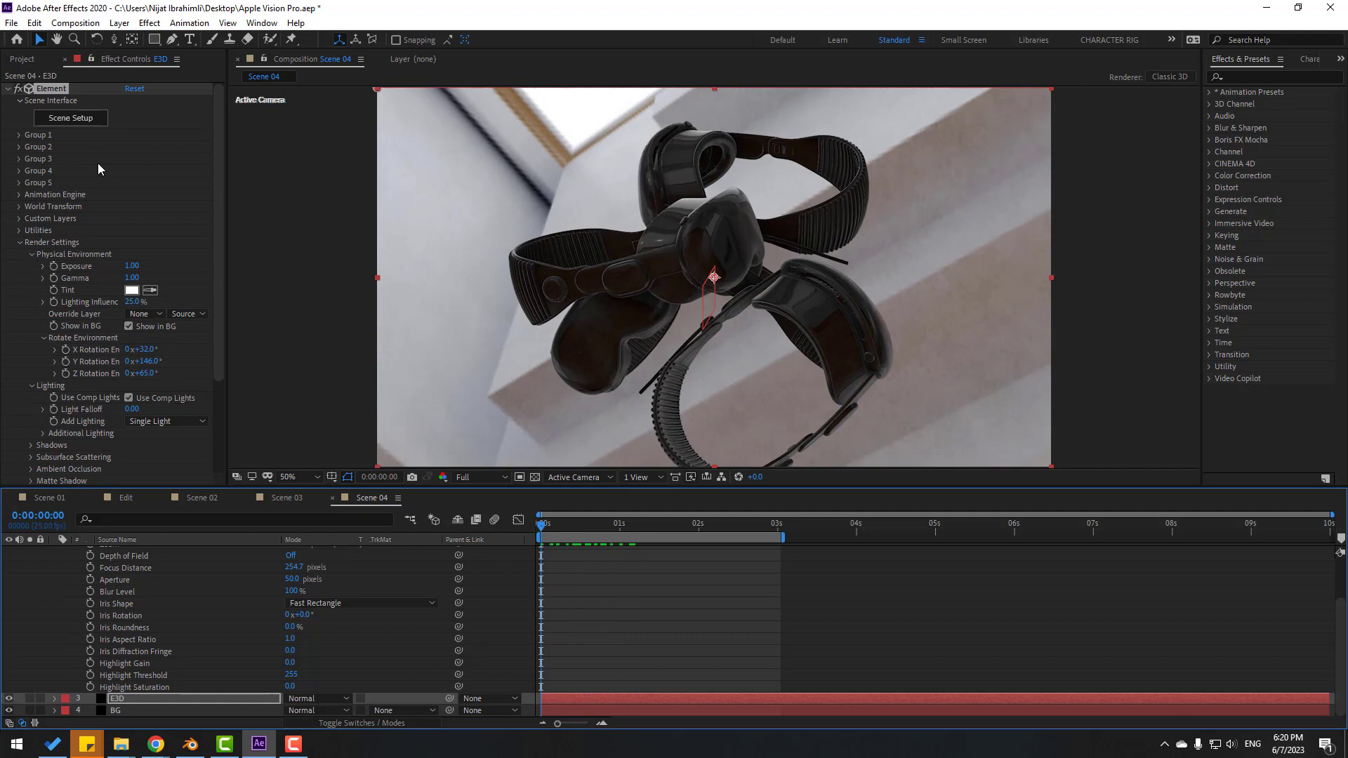
Apply the BackLight_2K_15 environment preset in Scene Setup and check the lighting at 0:00:02:14.
left_click(79, 118)
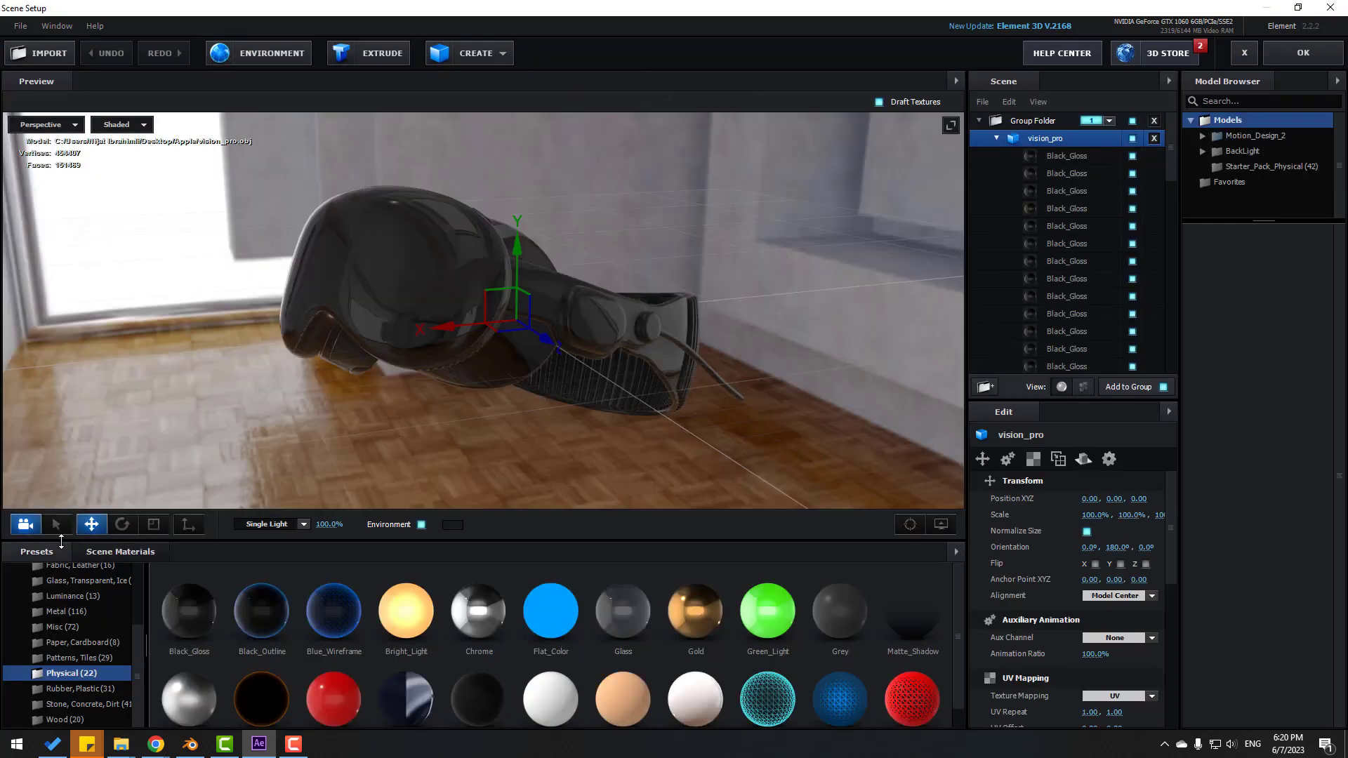
scroll(100, 601, "up", 3)
left_click(60, 589)
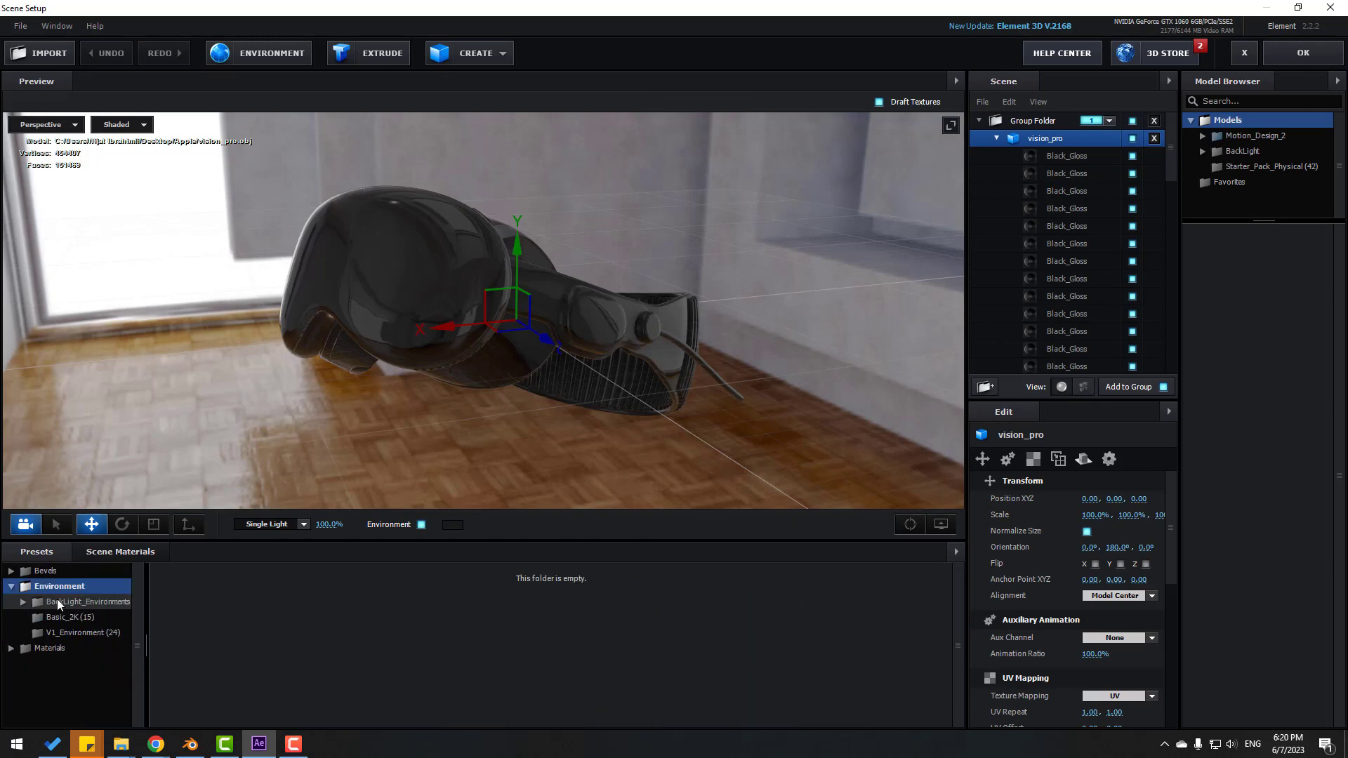
double_click(57, 601)
left_click(84, 616)
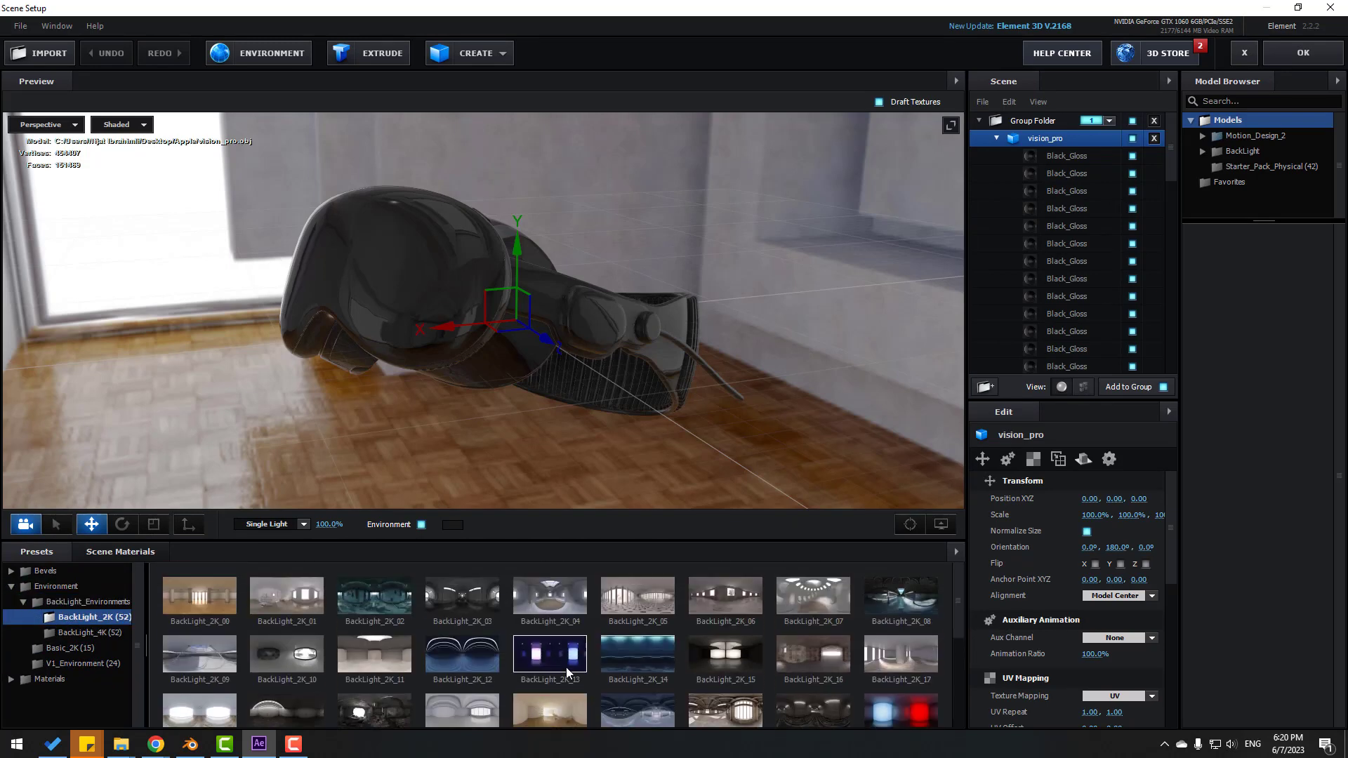
left_click(555, 652)
scroll(660, 626, "down", 2)
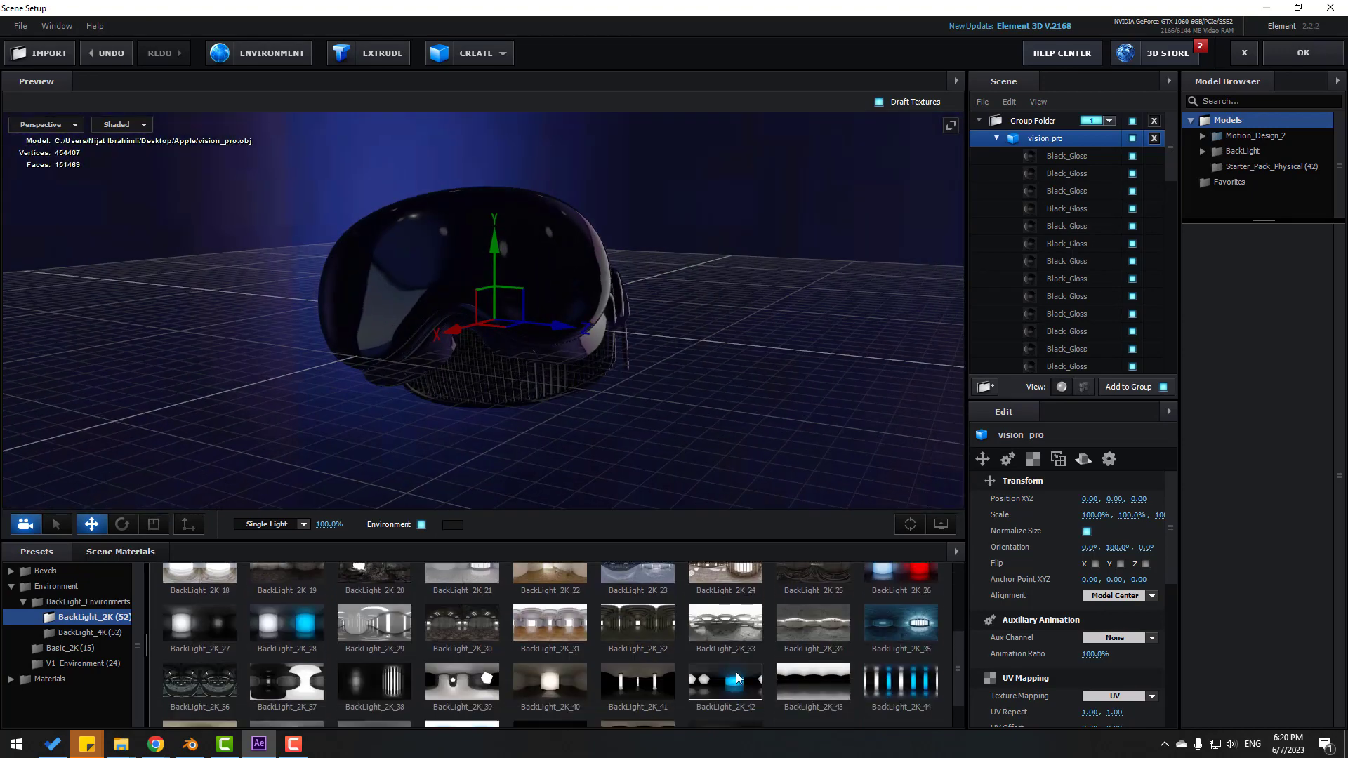
scroll(745, 608, "up", 1)
left_click(732, 609)
left_click_drag(477, 403, 590, 385)
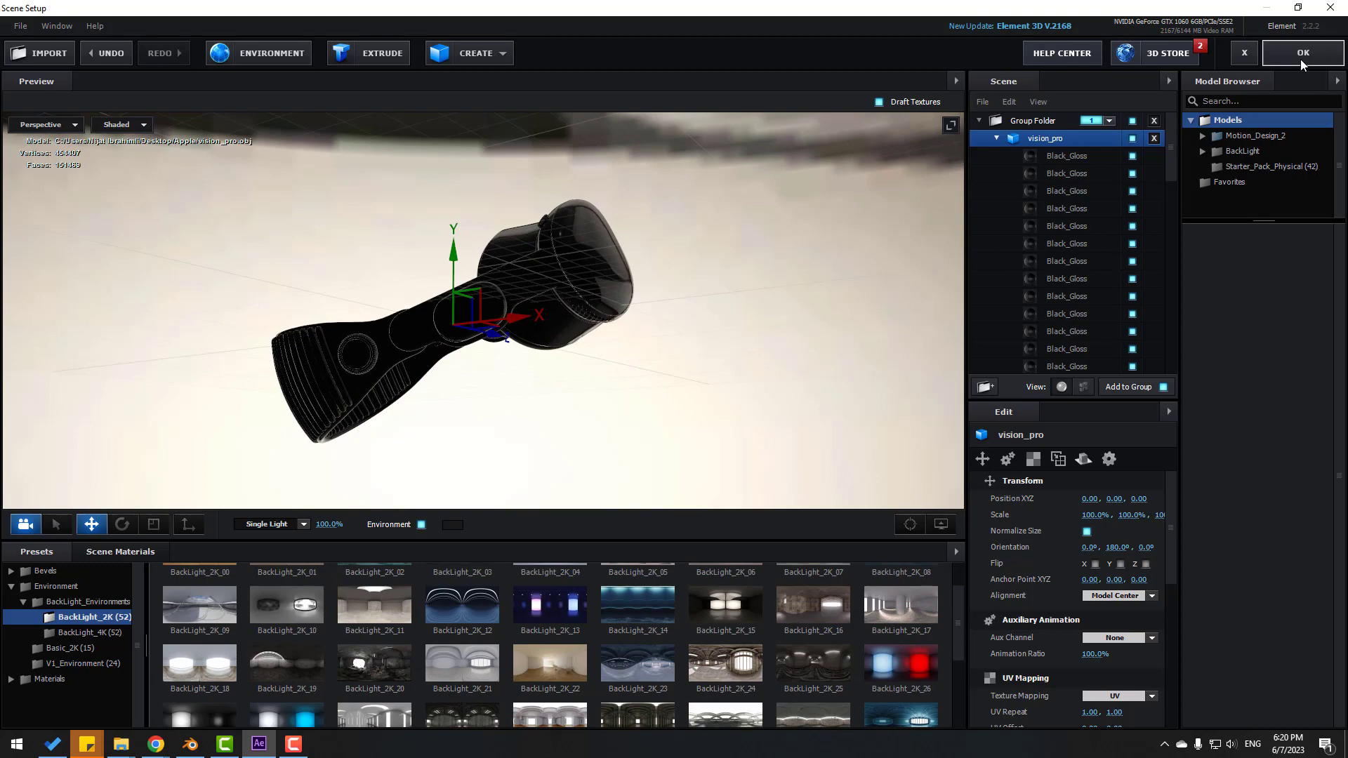
left_click(1301, 62)
left_click_drag(551, 525, 717, 526)
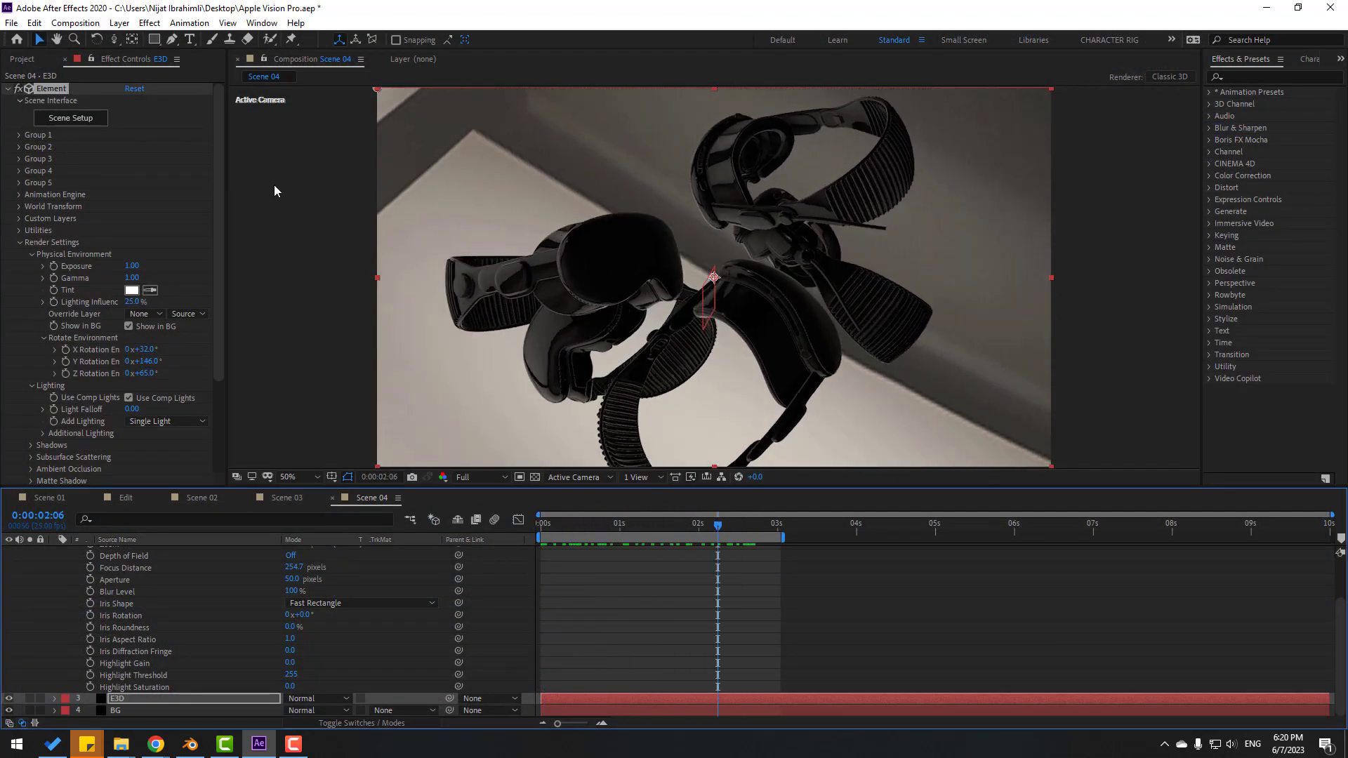
Reopen Element 3D Scene Setup and try the BackLight_2K_12 and BackLight_2K_20 environments.
left_click(76, 120)
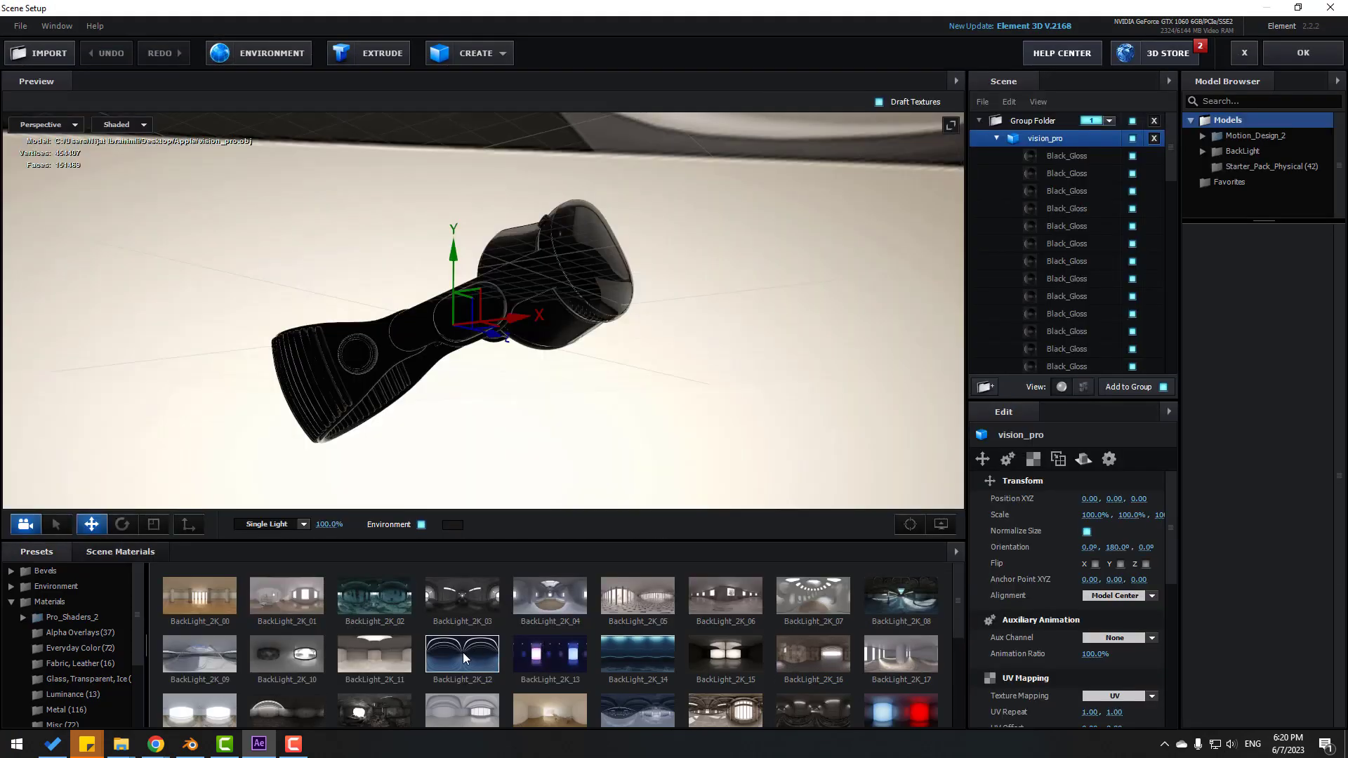
left_click(463, 659)
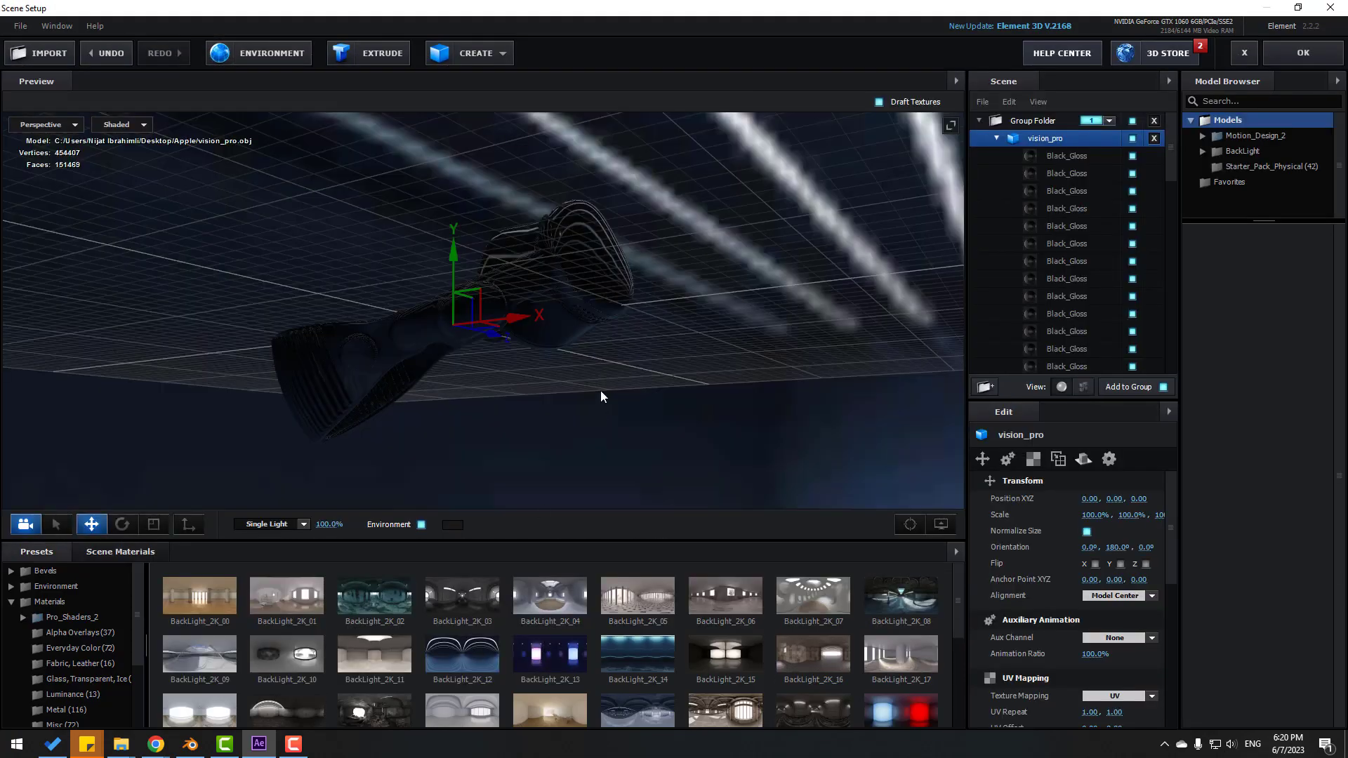
left_click_drag(600, 391, 421, 337)
scroll(581, 673, "down", 1)
scroll(581, 672, "down", 1)
left_click(376, 616)
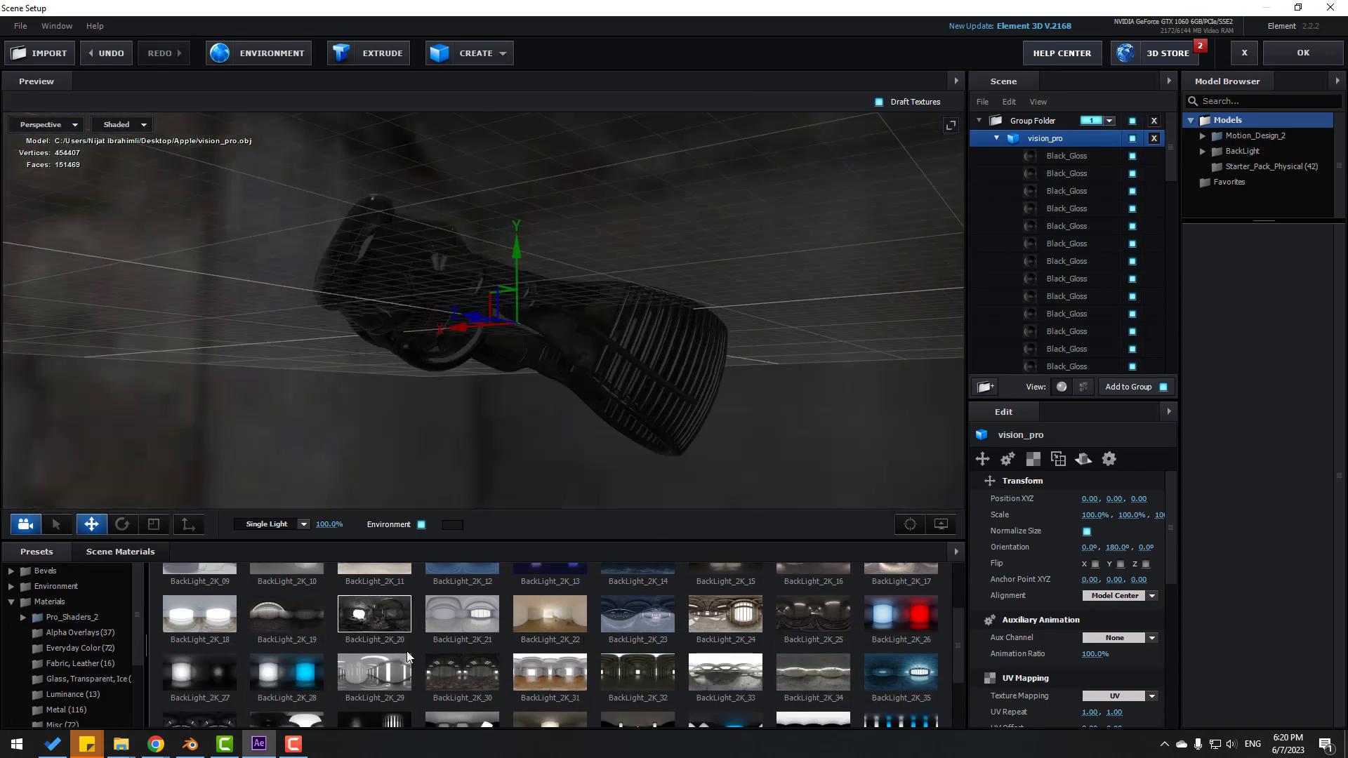
Turn off draft textures, apply the BackLight_2K_27 environment, check it from the side, and confirm.
left_click(879, 102)
mouse_move(630, 297)
left_mouse_down()
mouse_move(711, 292)
mouse_move(631, 308)
left_mouse_up()
scroll(466, 634, "down", 2)
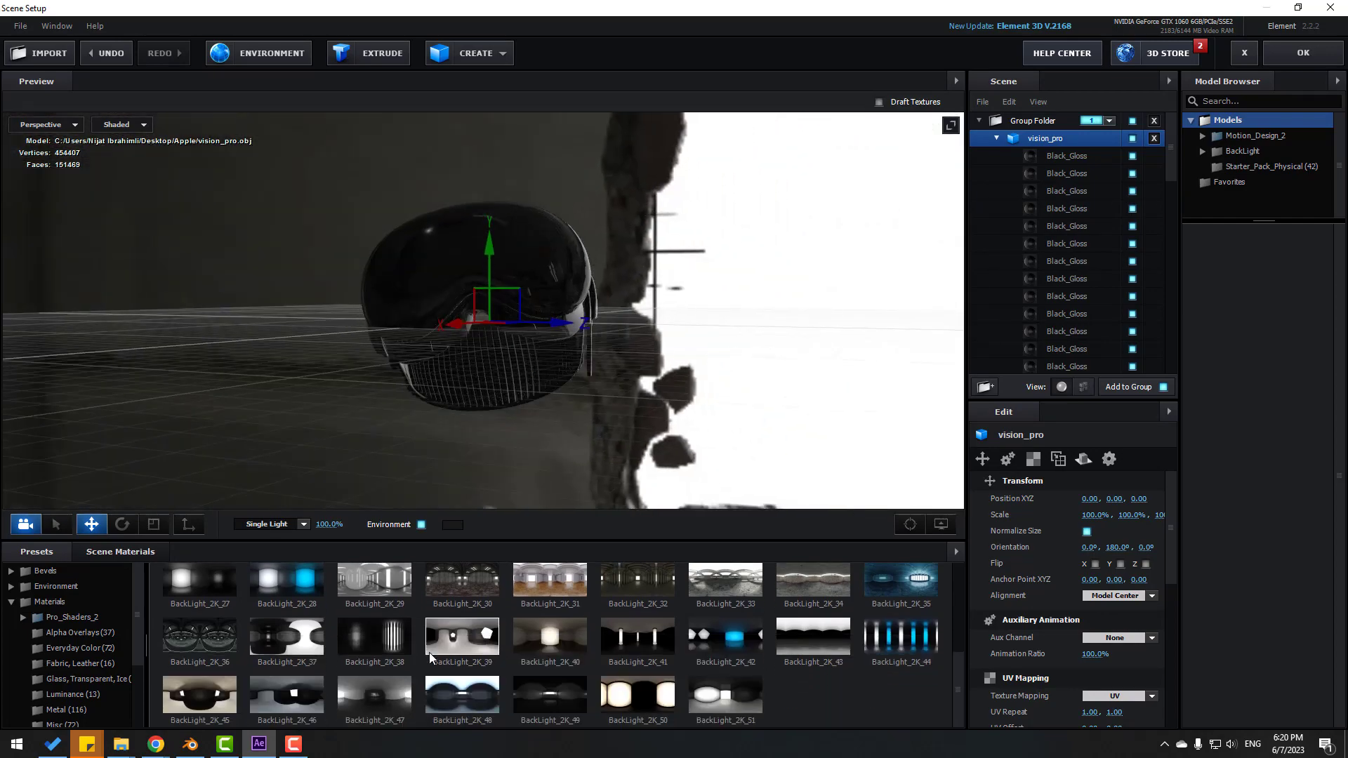
left_click(200, 591)
left_click_drag(671, 295, 833, 265)
left_click(1301, 53)
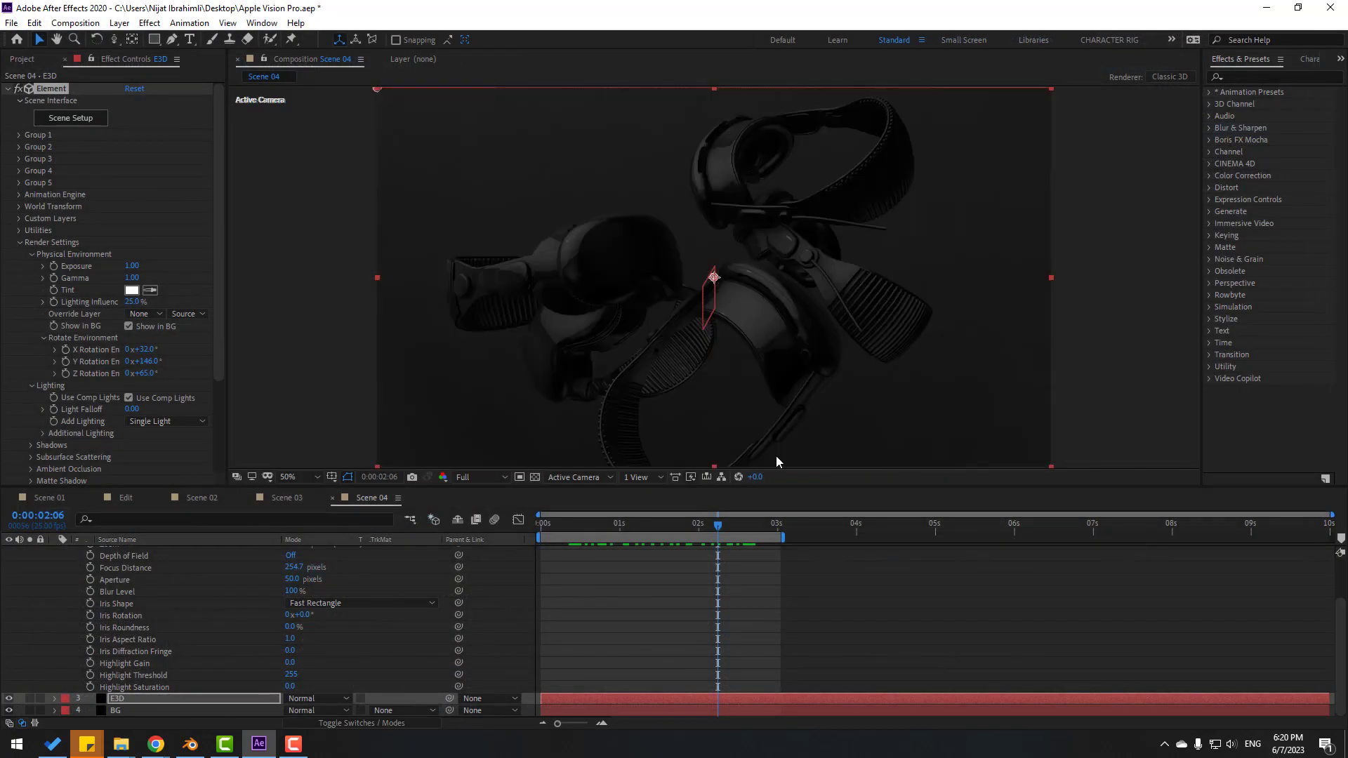
At Null 1's 6-second Position keyframe, set Z to -235.0 and preview the camera move.
left_click_drag(654, 520, 523, 523)
scroll(184, 591, "up", 3)
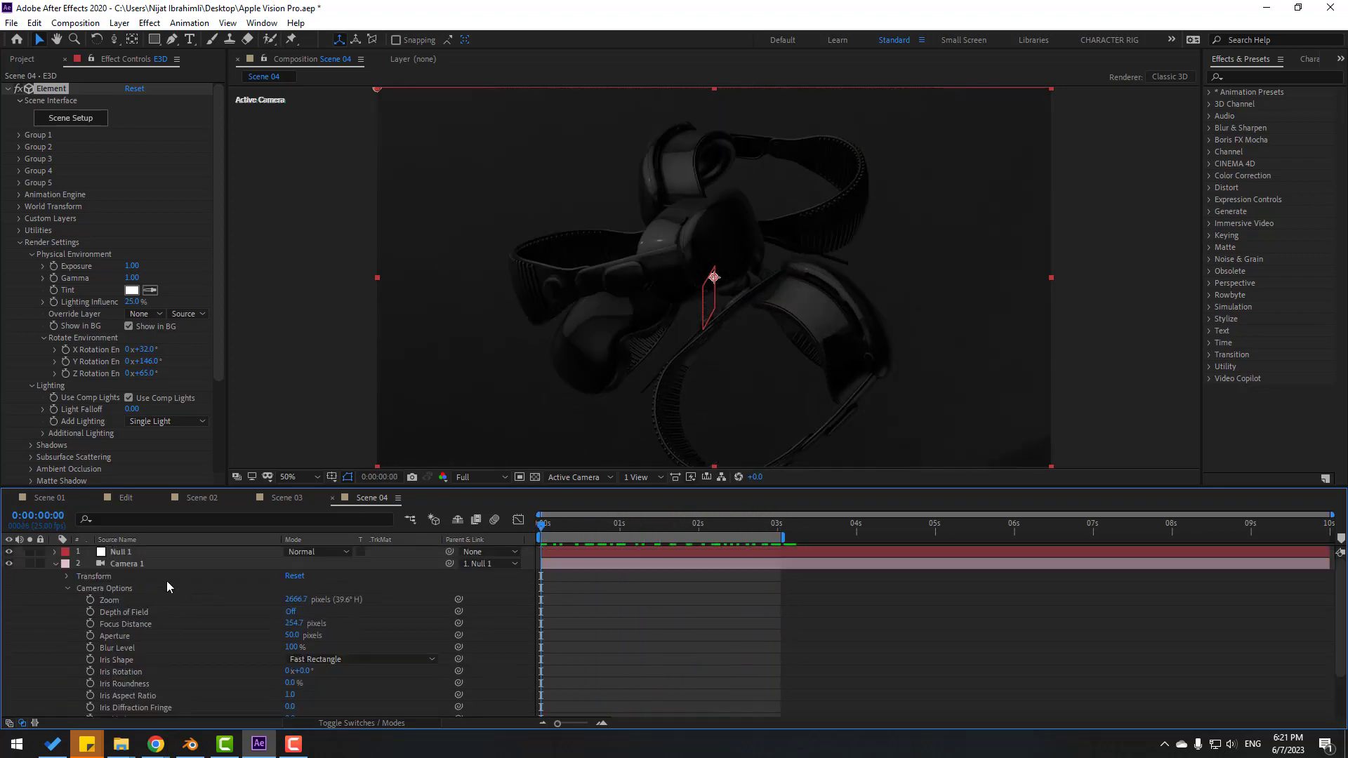
left_click(116, 555)
key("p")
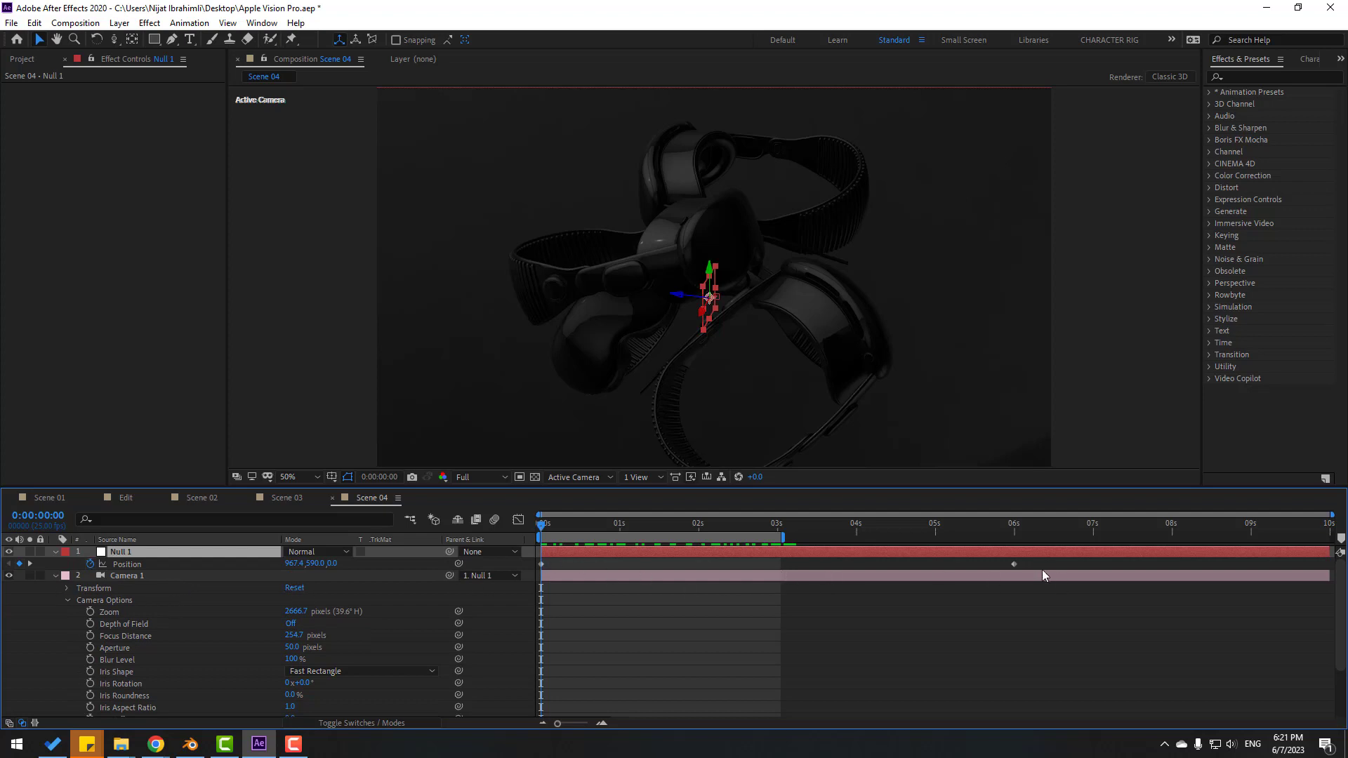
left_click(1014, 563)
left_click_drag(869, 528, 1008, 525)
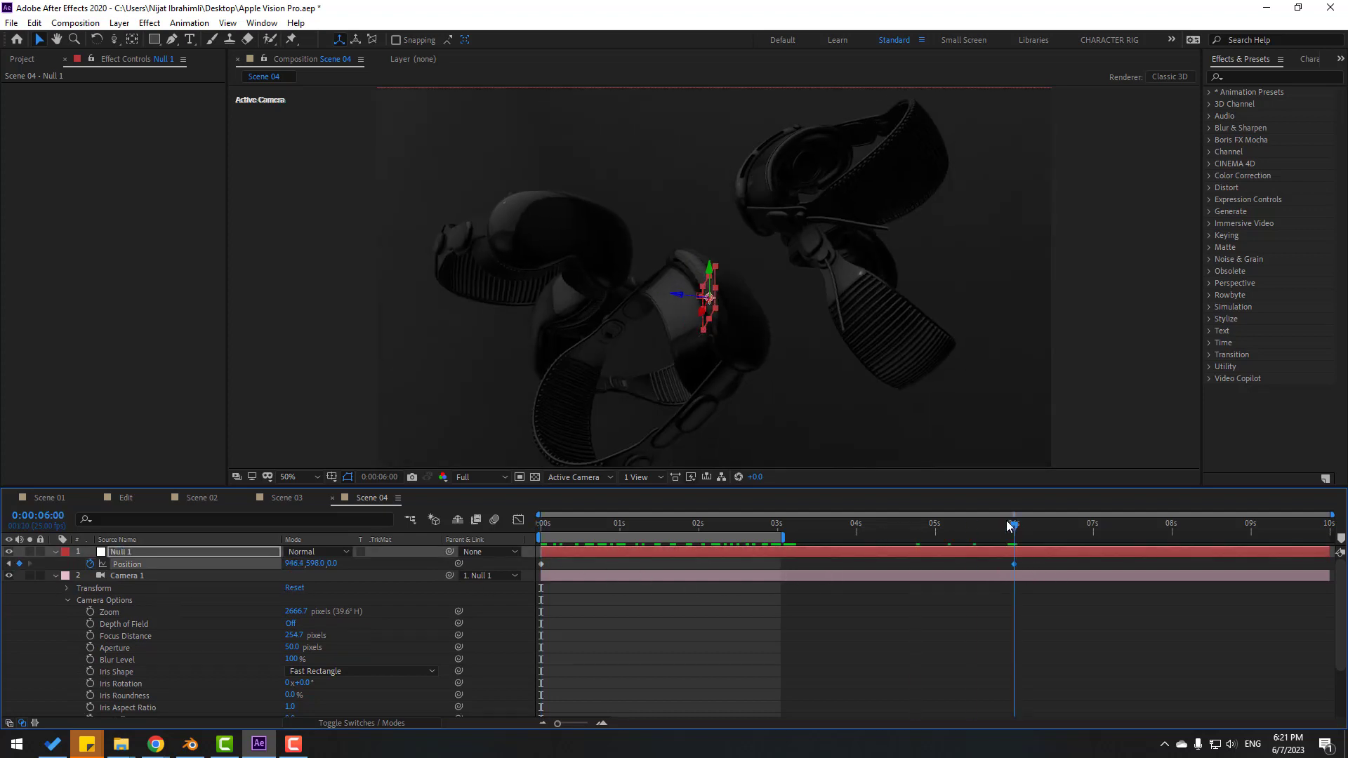
left_click_drag(340, 564, 724, 540)
key("space")
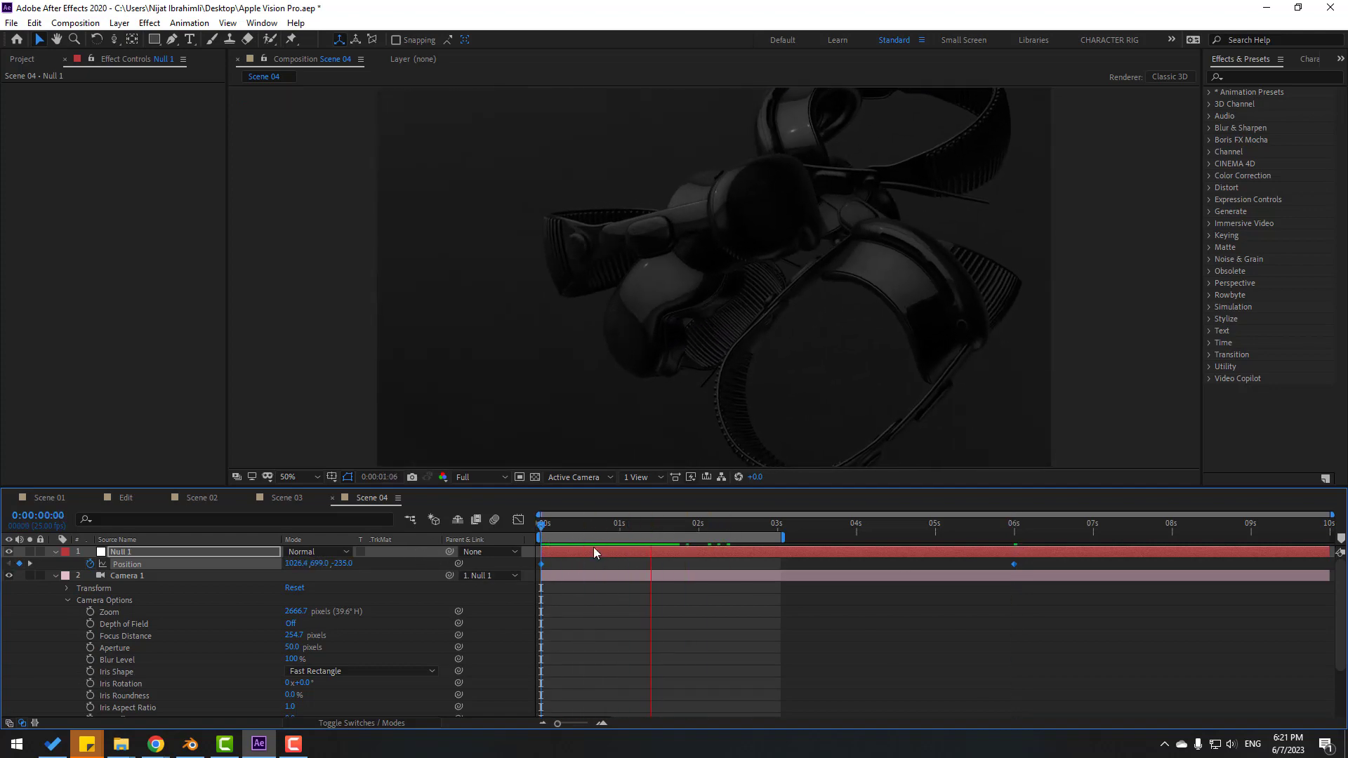
key("space")
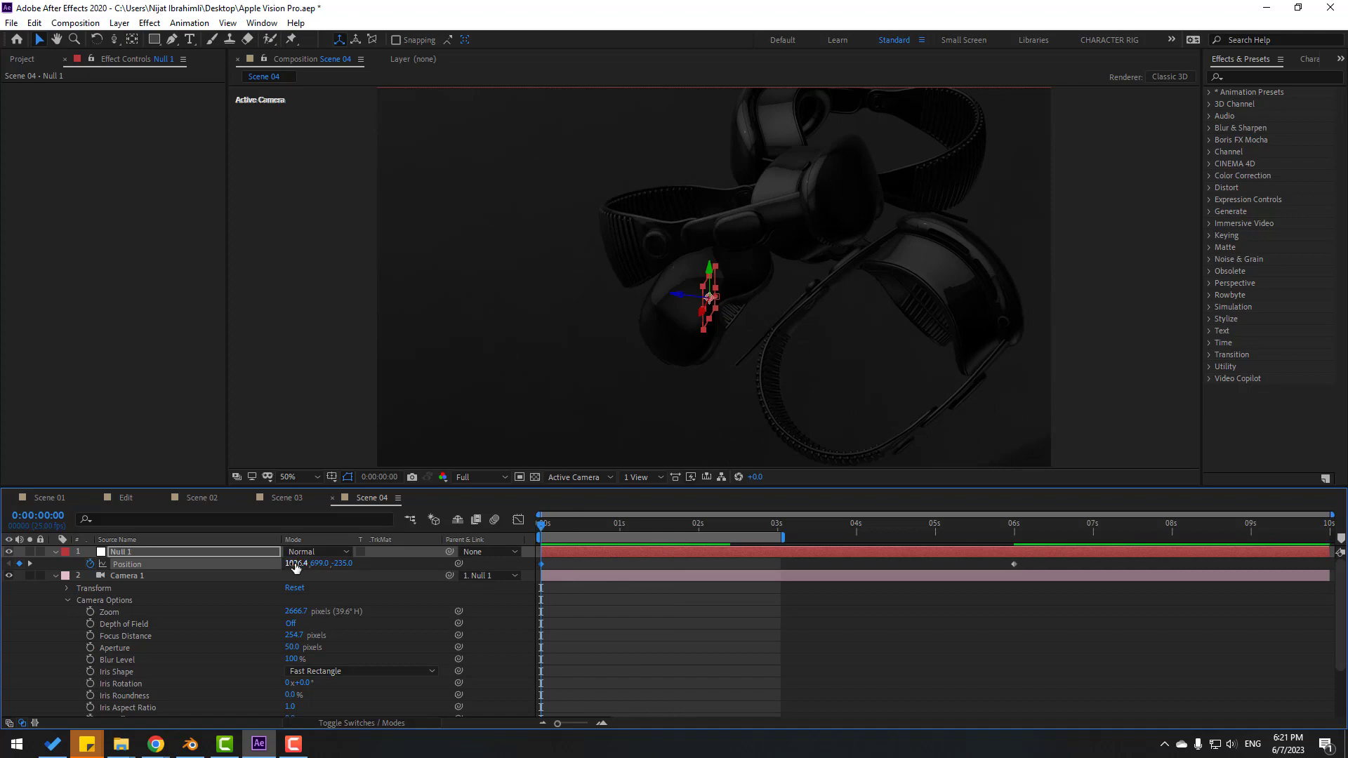
Set Null 1's X to 820.4 and Y to 733.0, preview, then collapse the layers.
left_click_drag(294, 563, 163, 576)
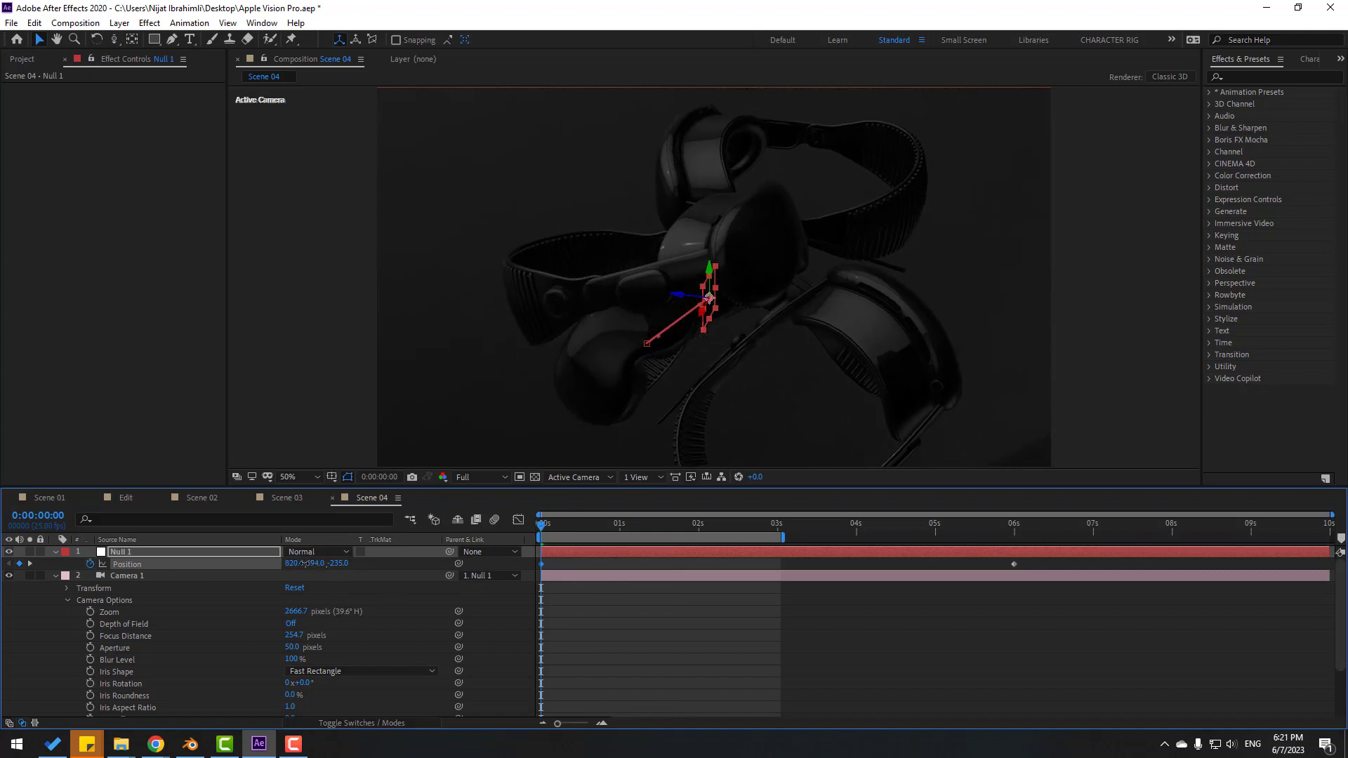
left_click_drag(303, 563, 344, 533)
key("space")
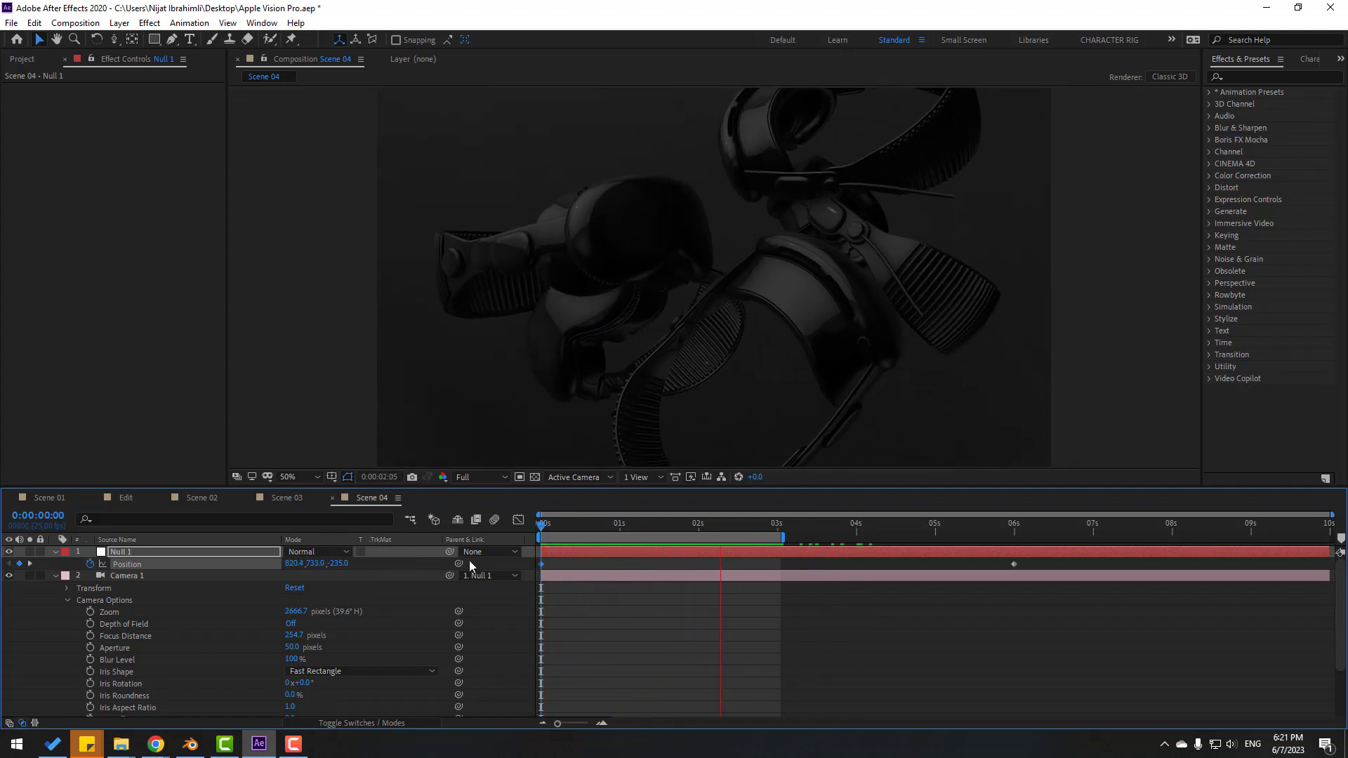
key("space")
key("Page_Down")
key("Page_Down")
key("Page_Down")
key("Page_Down")
key("Page_Down")
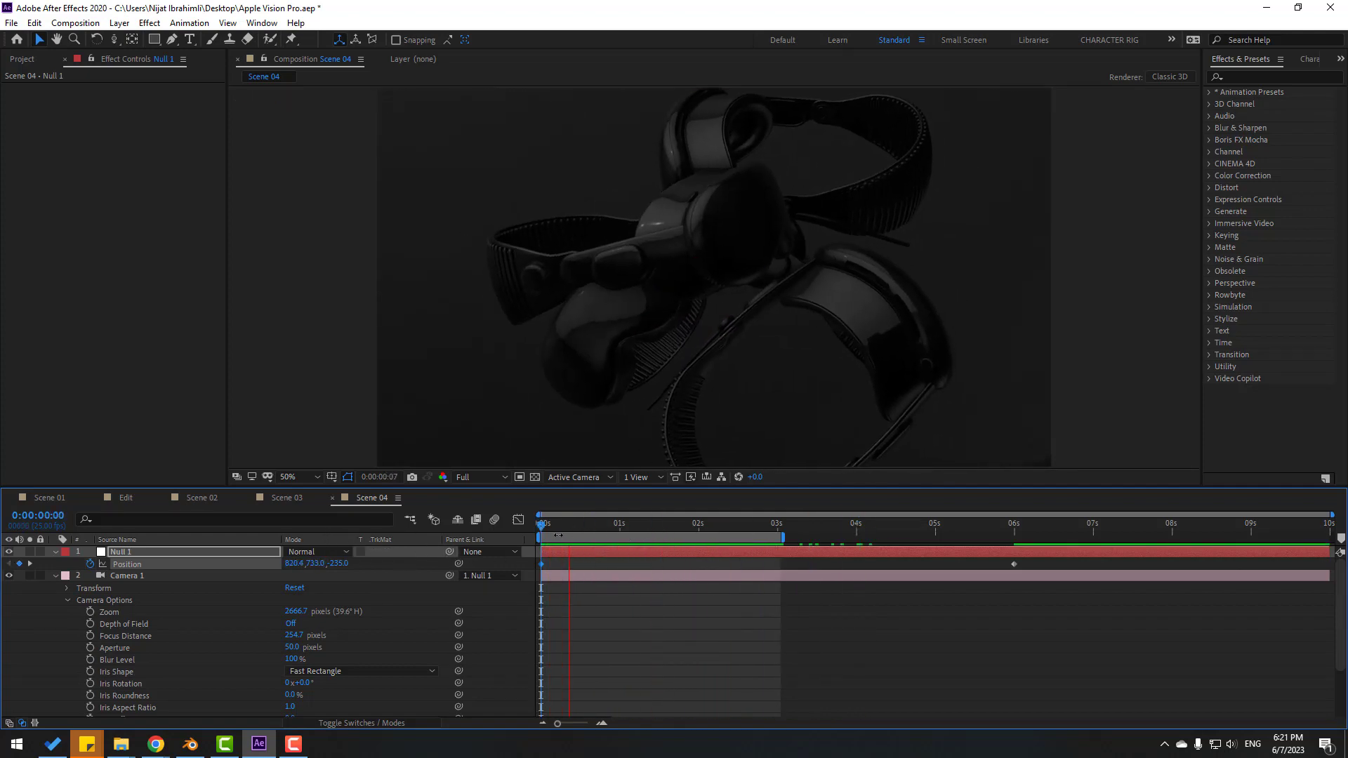
left_click(55, 551)
left_click(56, 564)
left_click(150, 647)
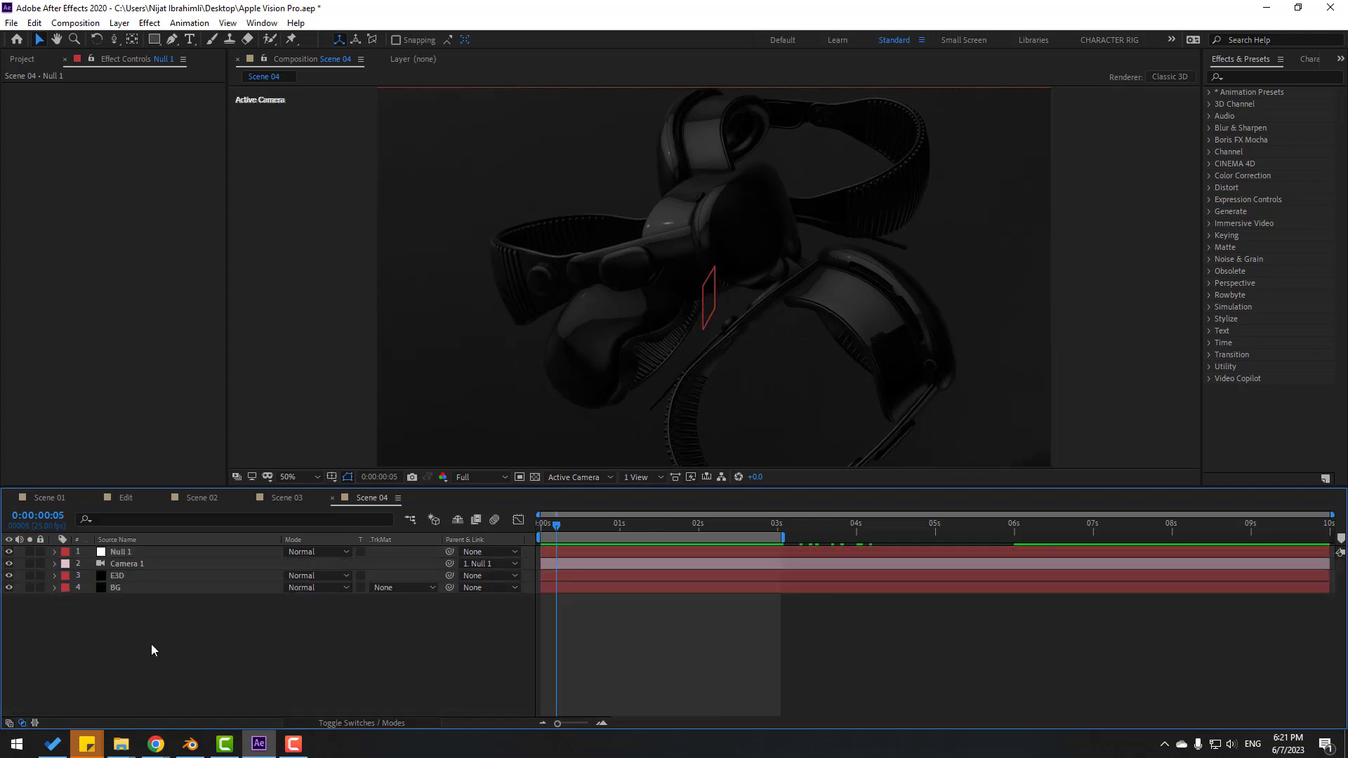
Add a Spot-type light layer, Spot Light 1, and reposition it in the scene.
right_click(150, 644)
mouse_move(302, 491)
left_click(365, 544)
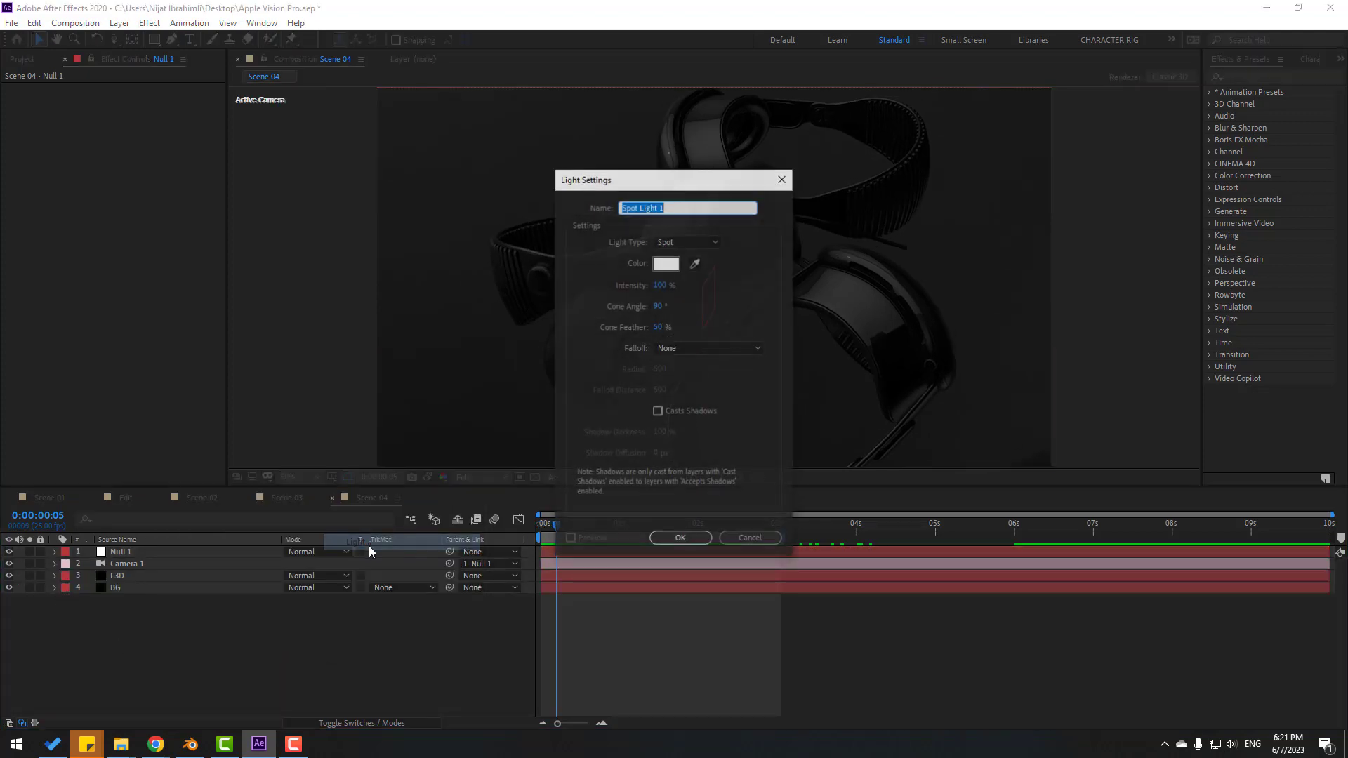
left_click(700, 242)
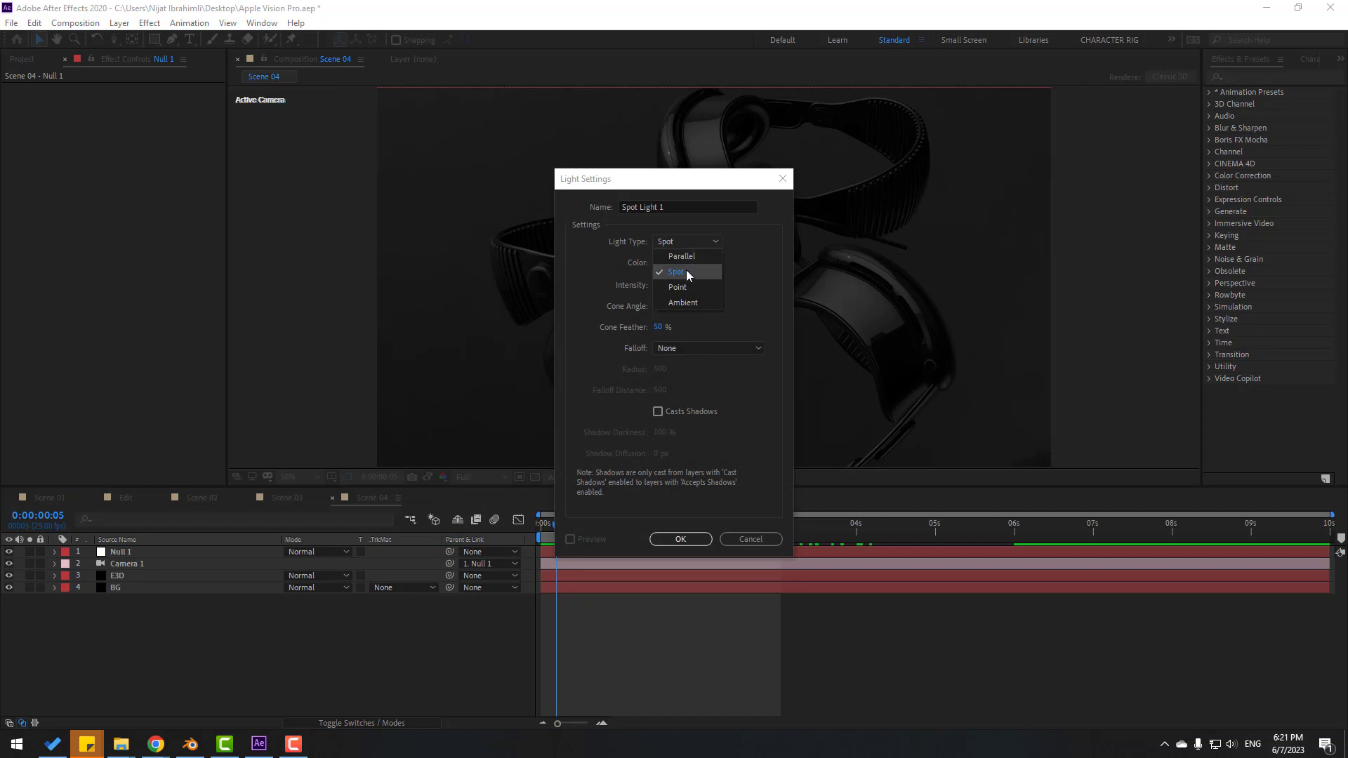
left_click(697, 273)
left_click(675, 542)
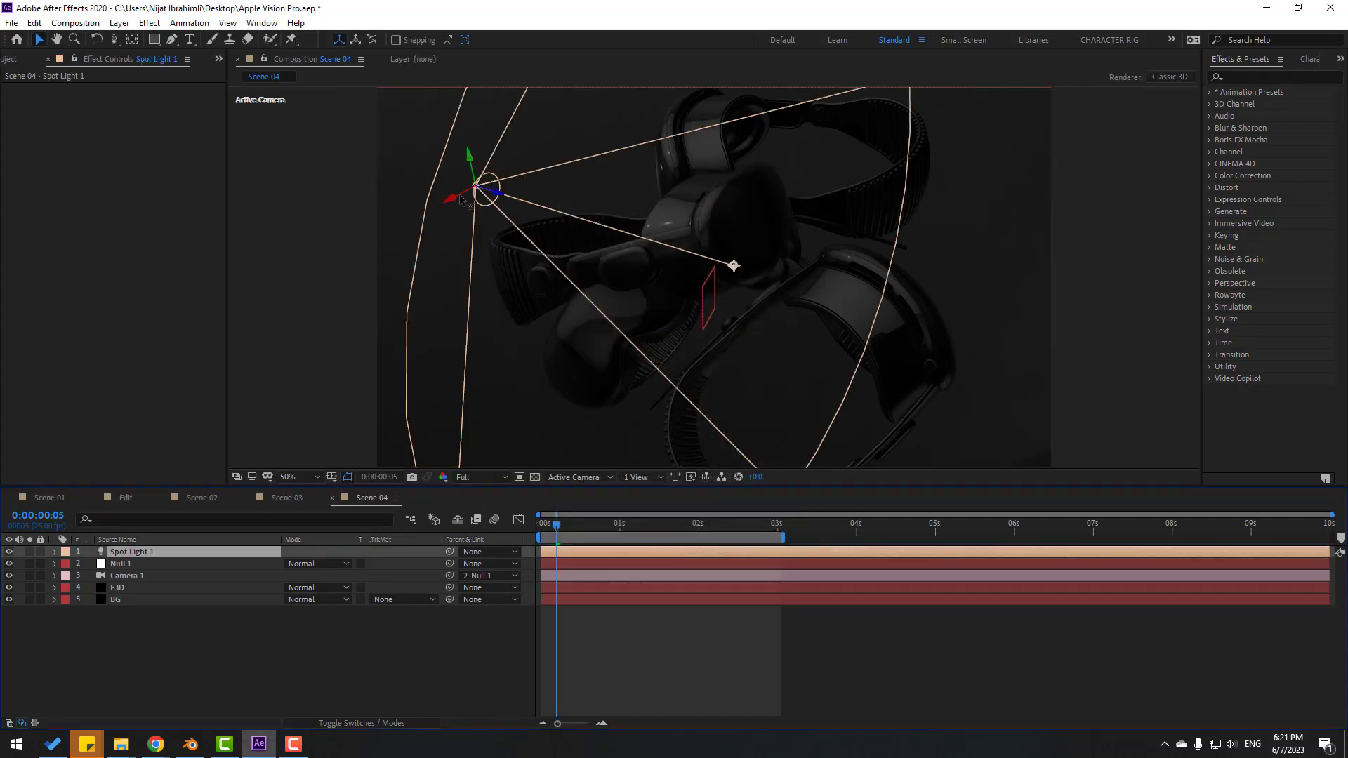
left_click_drag(461, 200, 418, 70)
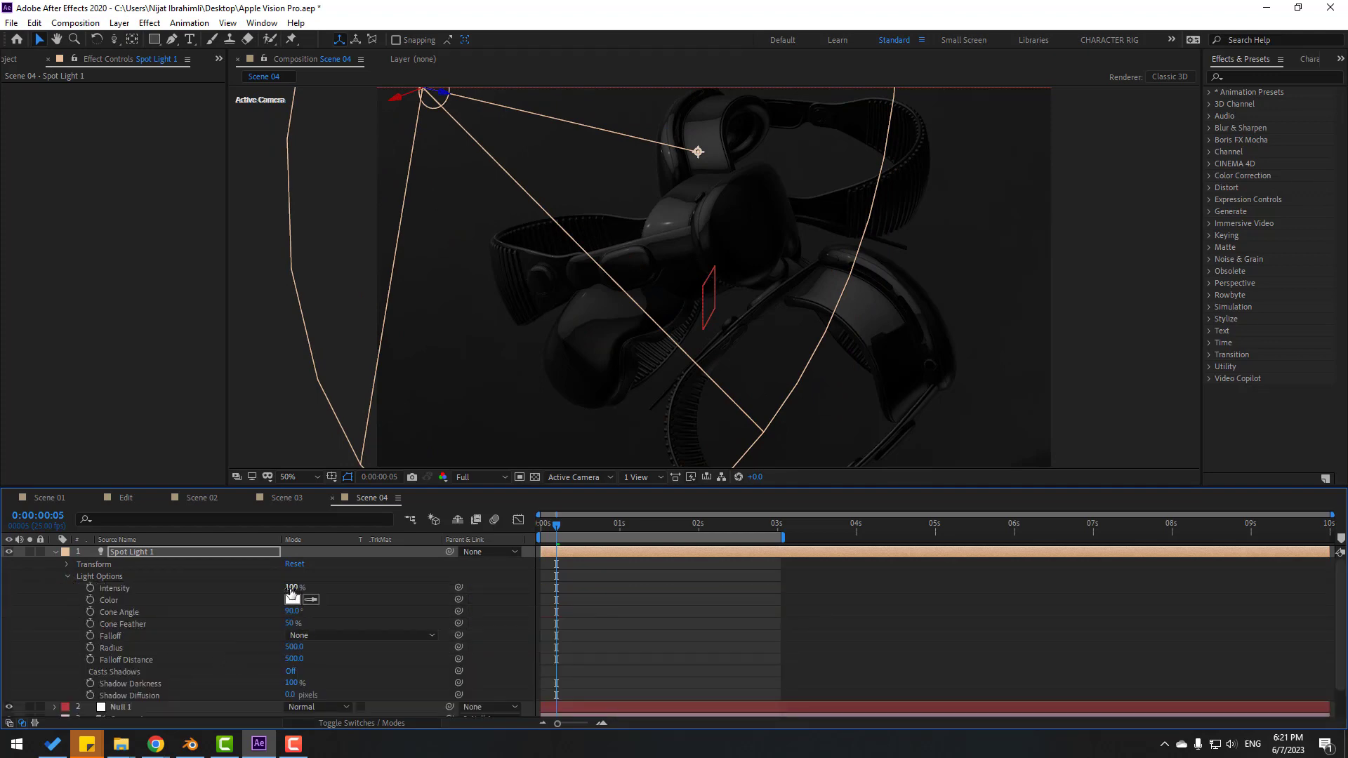
Raise Spot Light 1's intensity to 2000% and colour it bright blue 02AFFF.
left_click_drag(291, 591, 580, 576)
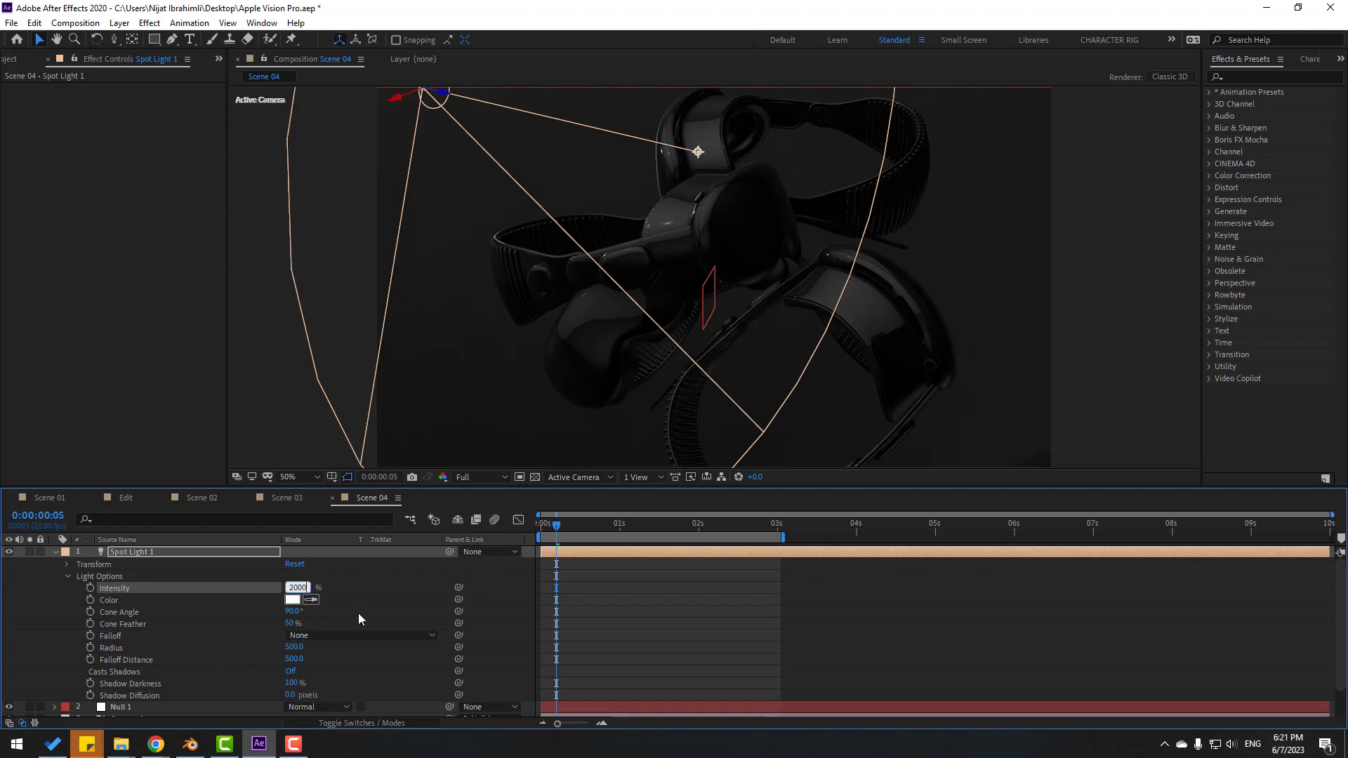
left_click(291, 600)
left_click(704, 613)
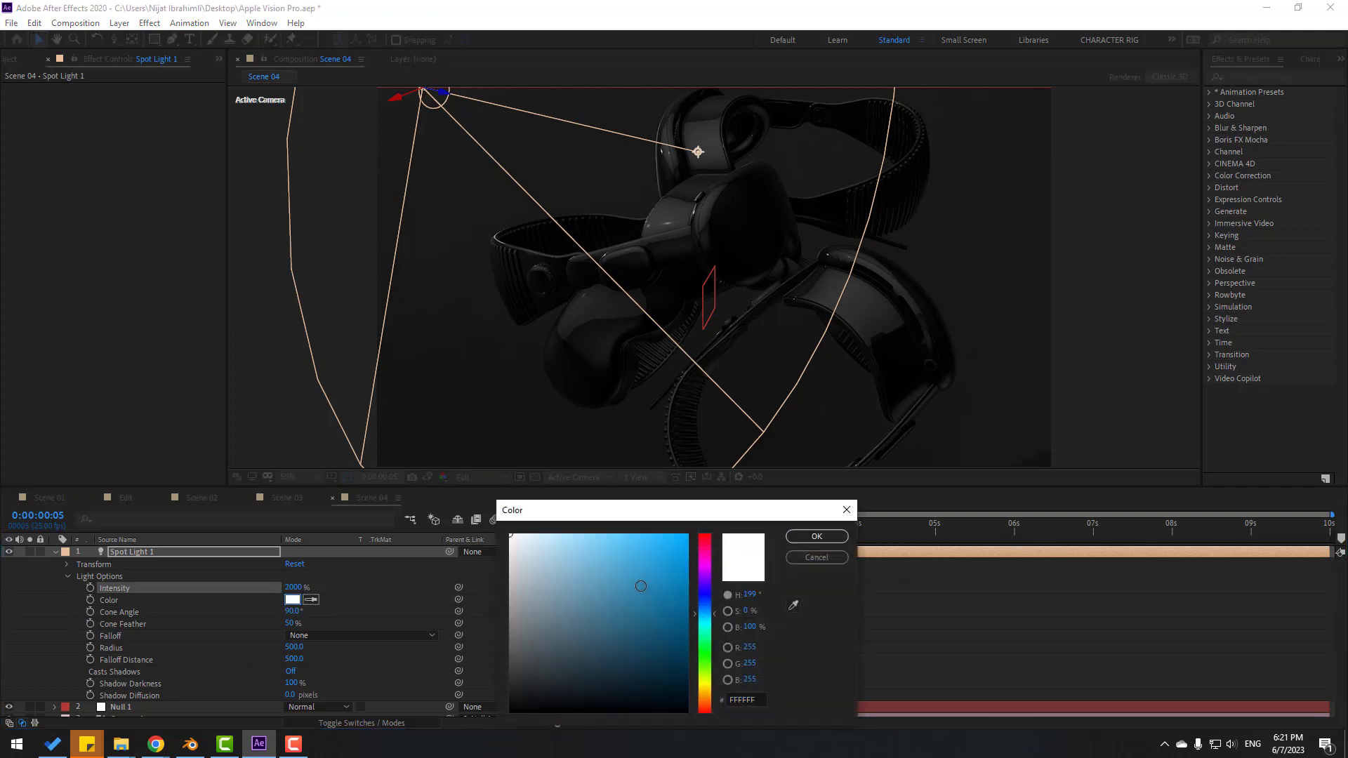
left_click_drag(641, 585, 681, 537)
left_click(816, 536)
left_click(713, 622)
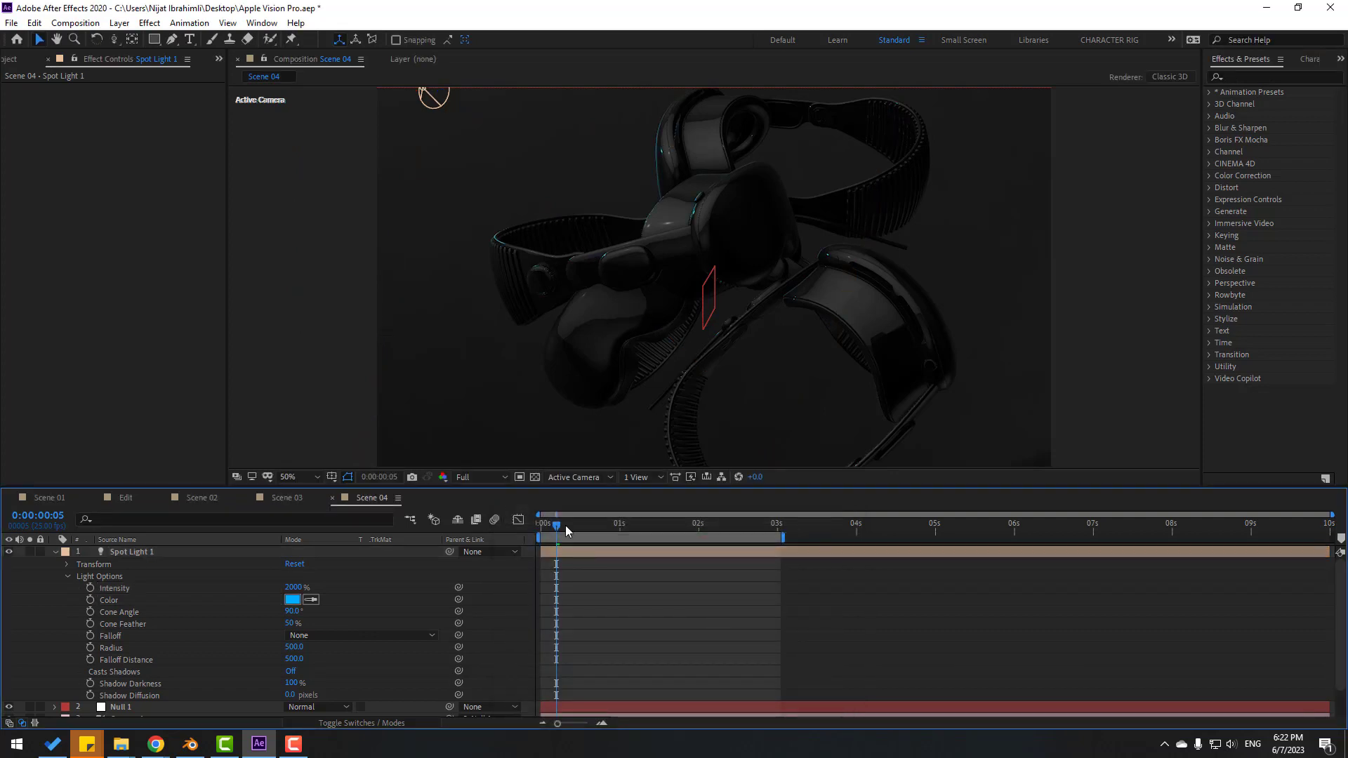
left_click_drag(570, 528, 778, 511)
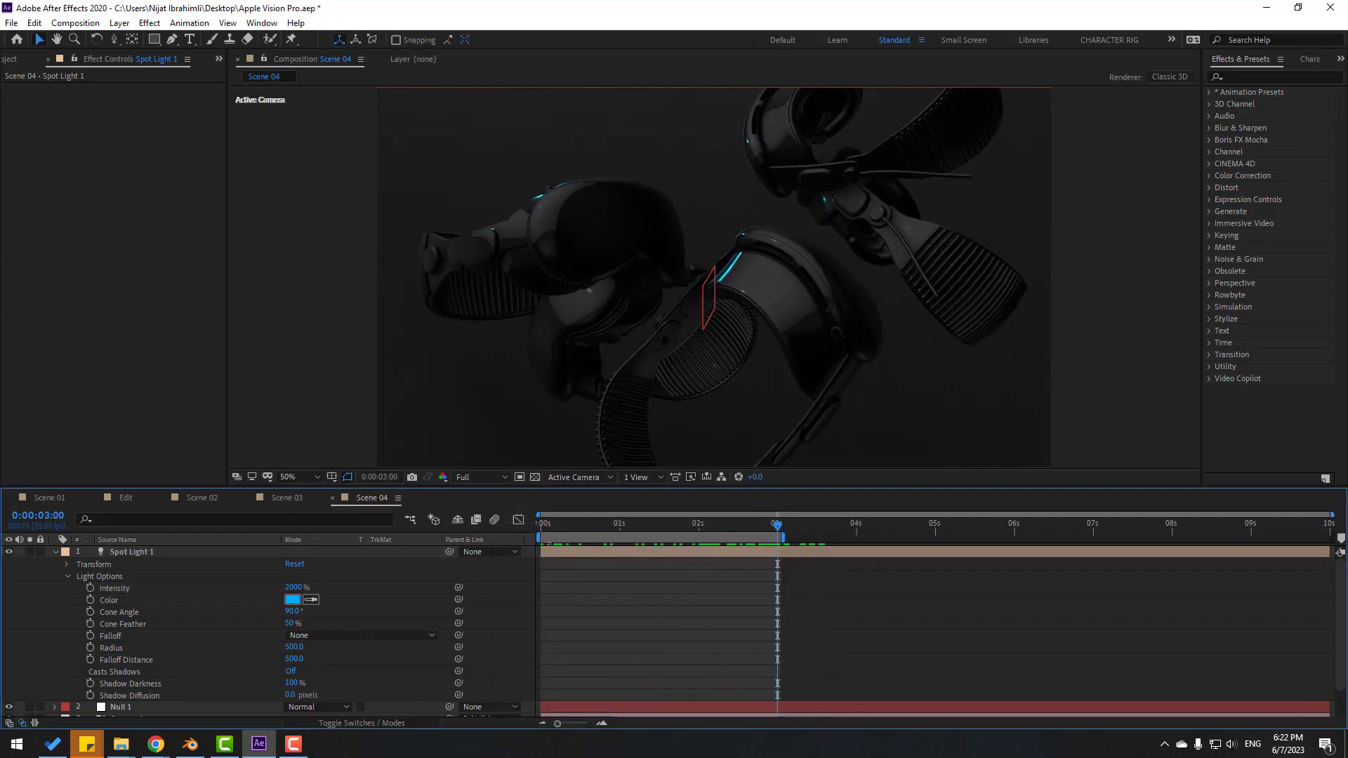
Darken the light colour to deep blue 001F2E and preview Scene 04 from the start.
left_click(288, 601)
left_click_drag(679, 663, 709, 684)
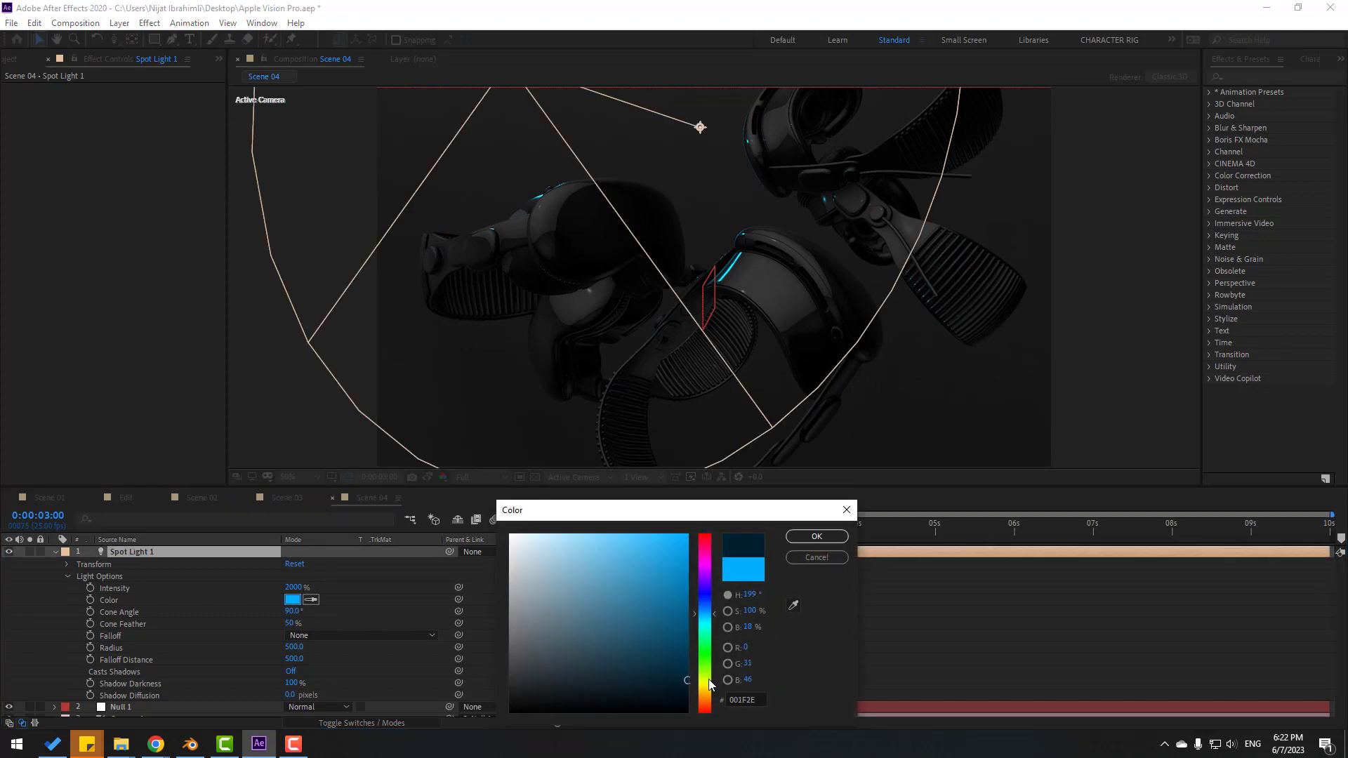
left_click(812, 538)
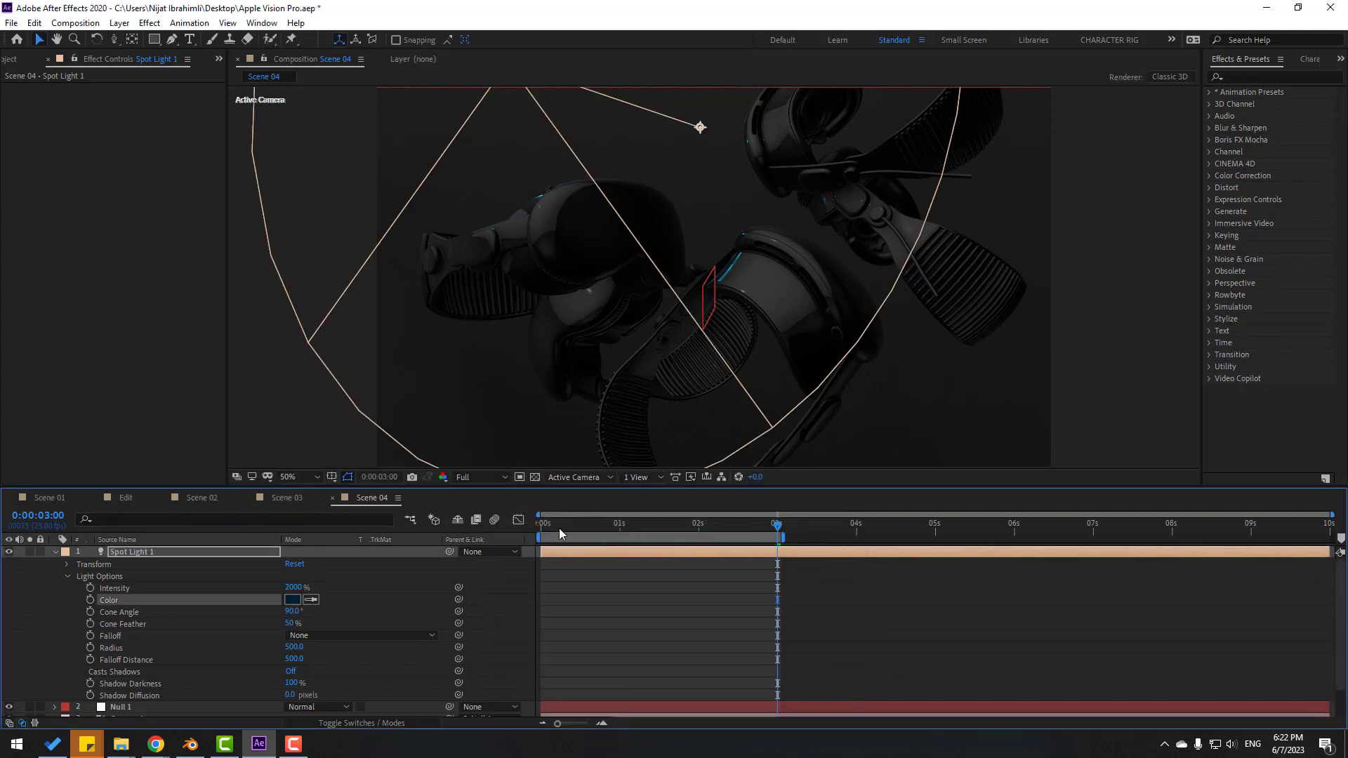
left_click_drag(559, 529, 483, 535)
key("space")
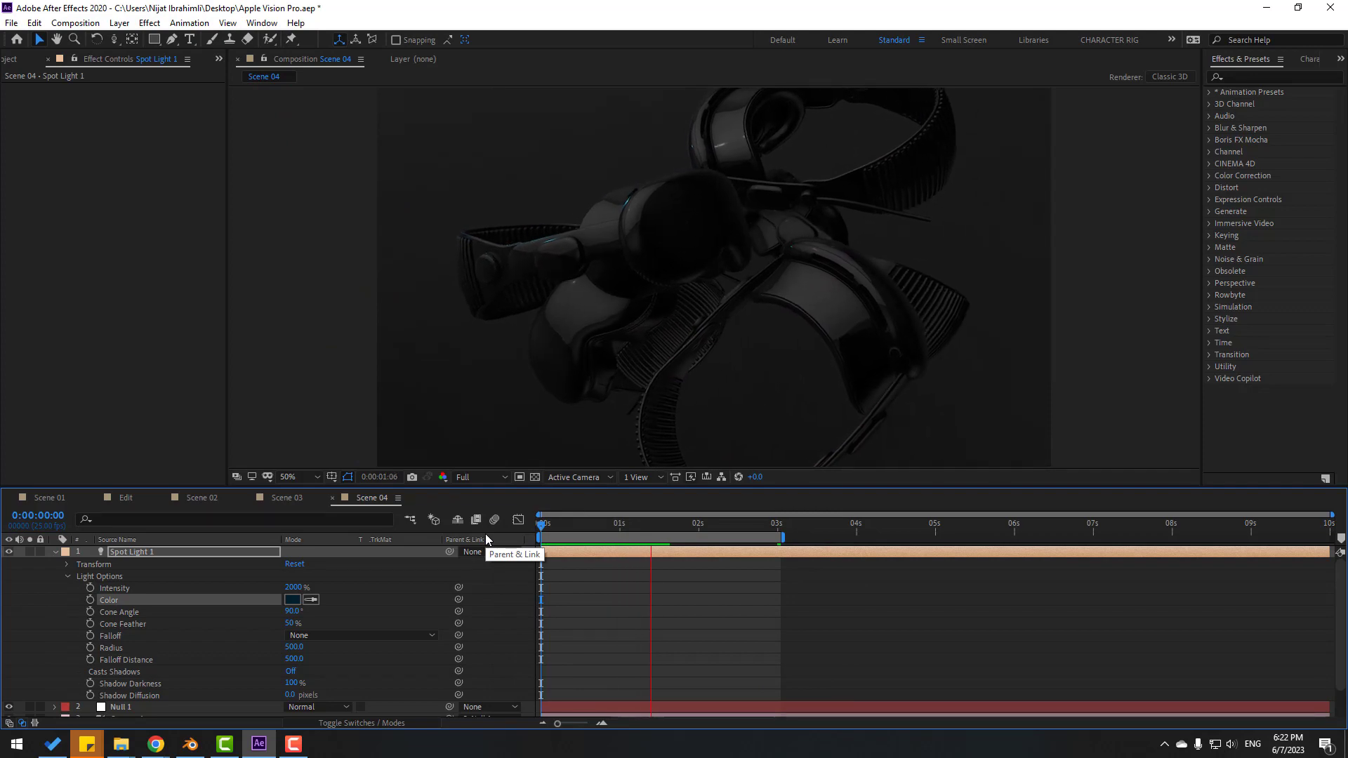
left_click(679, 525)
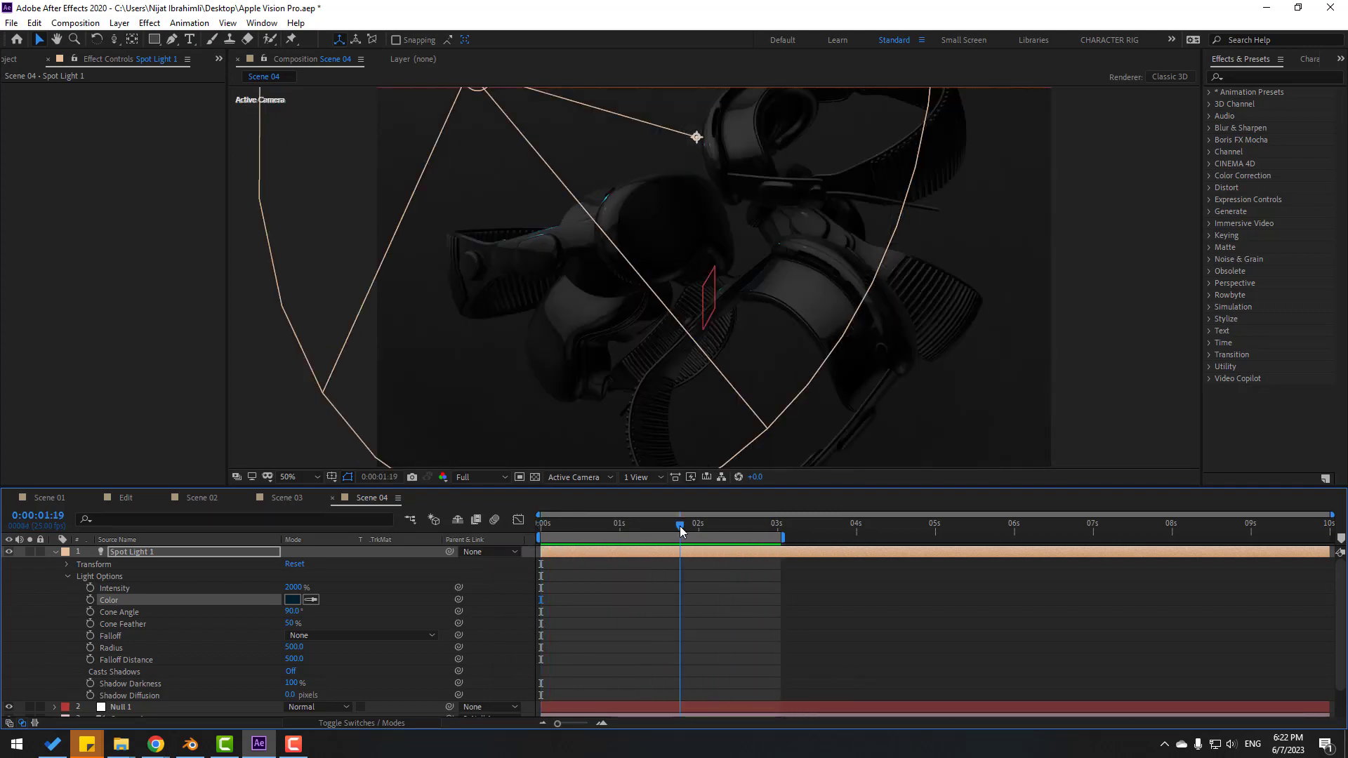
key("u")
left_click(579, 619)
Place compositions Scene 01 through Scene 04 into the Edit composition.
left_click(22, 59)
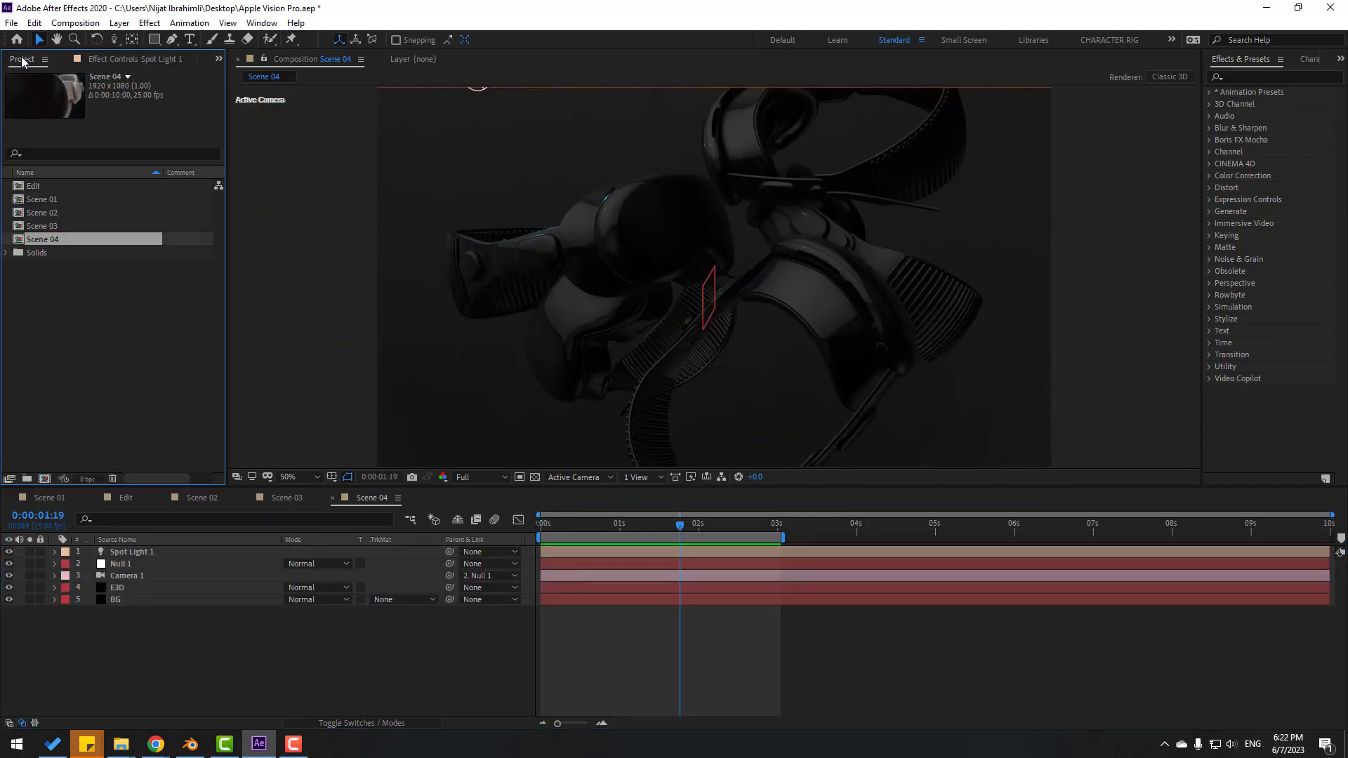
left_click(124, 321)
left_click_drag(56, 199, 66, 247)
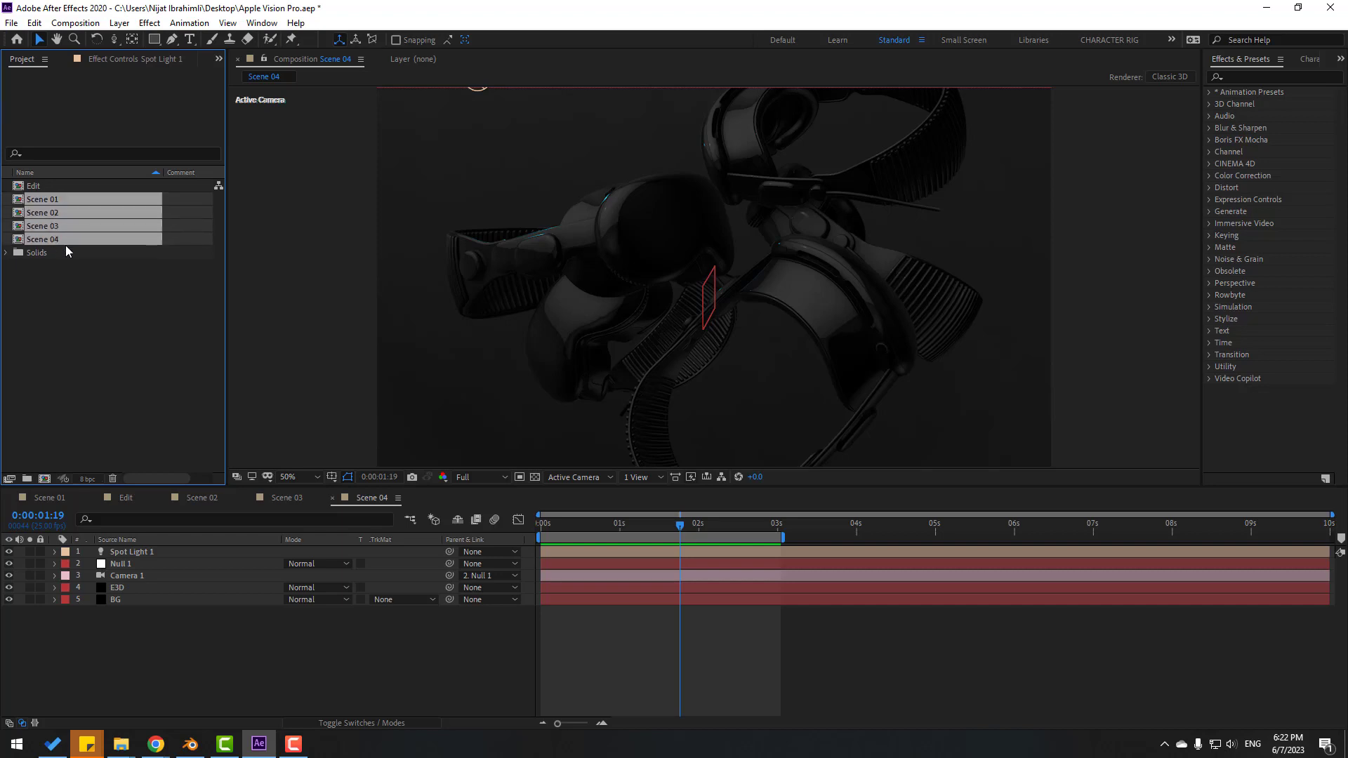
left_click(121, 498)
left_click_drag(94, 244, 244, 651)
left_click(282, 651)
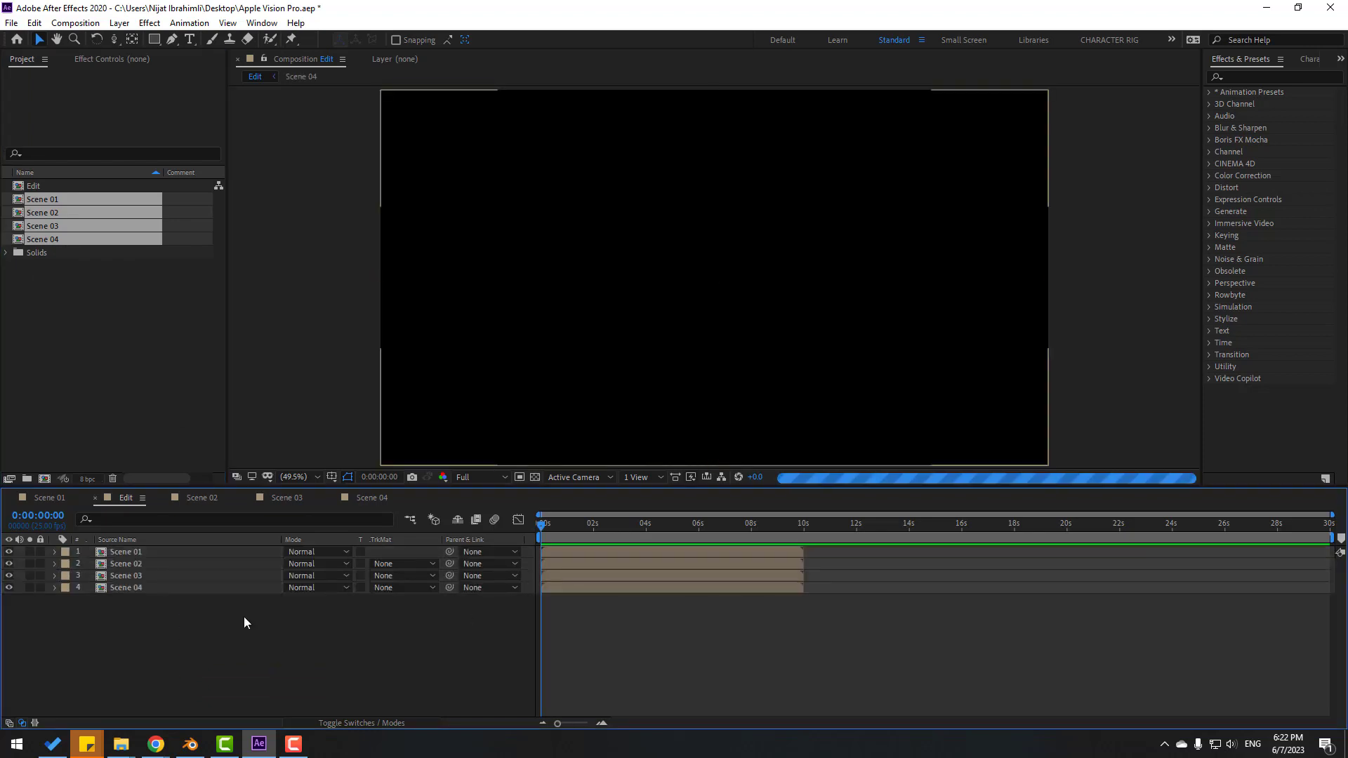
Shift Scenes 02–04 to start around 11.5s and set preview resolution to Quarter.
left_click(137, 564)
left_click(135, 576, "ctrl")
left_click(132, 588, "ctrl")
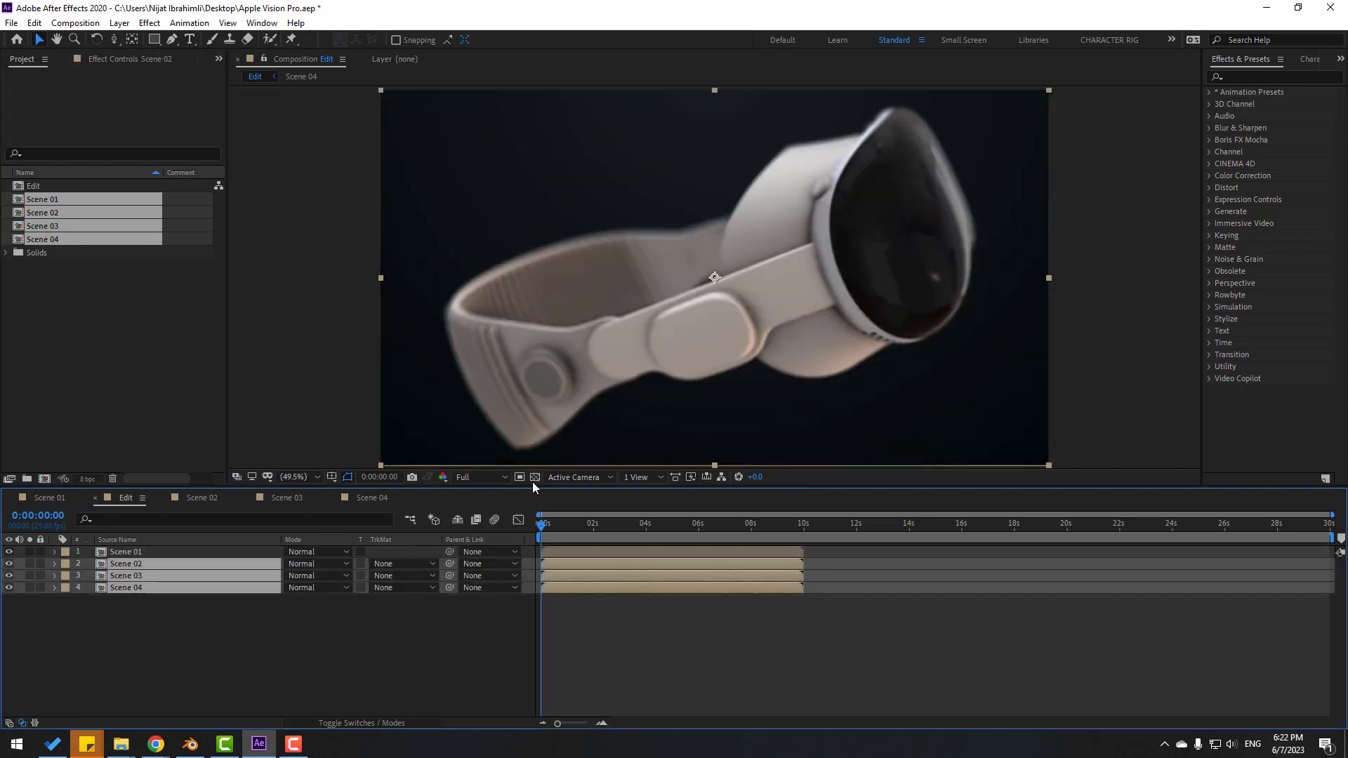
left_click_drag(562, 563, 864, 561)
left_click(480, 477)
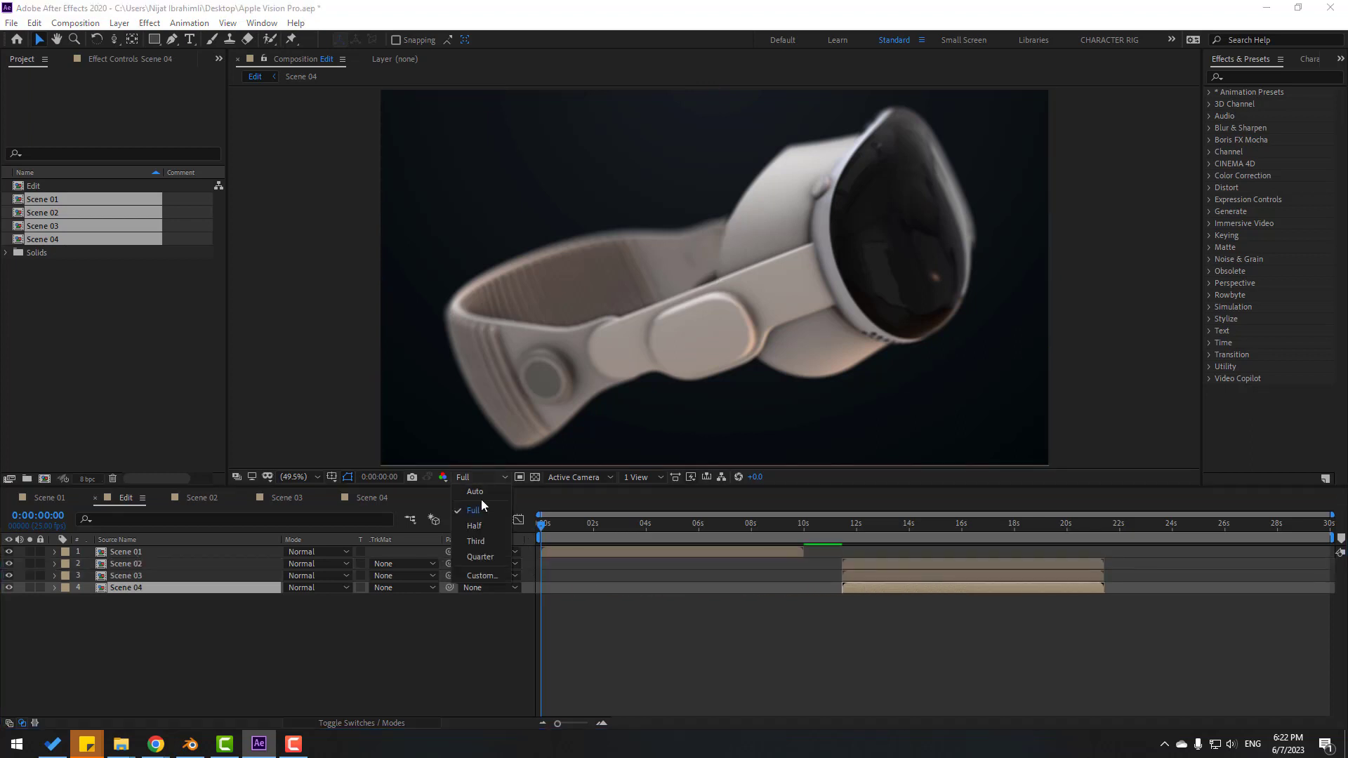
left_click(480, 558)
Split Scene 01 at the cut point and slide Scene 02 earlier to follow it.
left_click_drag(550, 528, 615, 530)
left_click(789, 554)
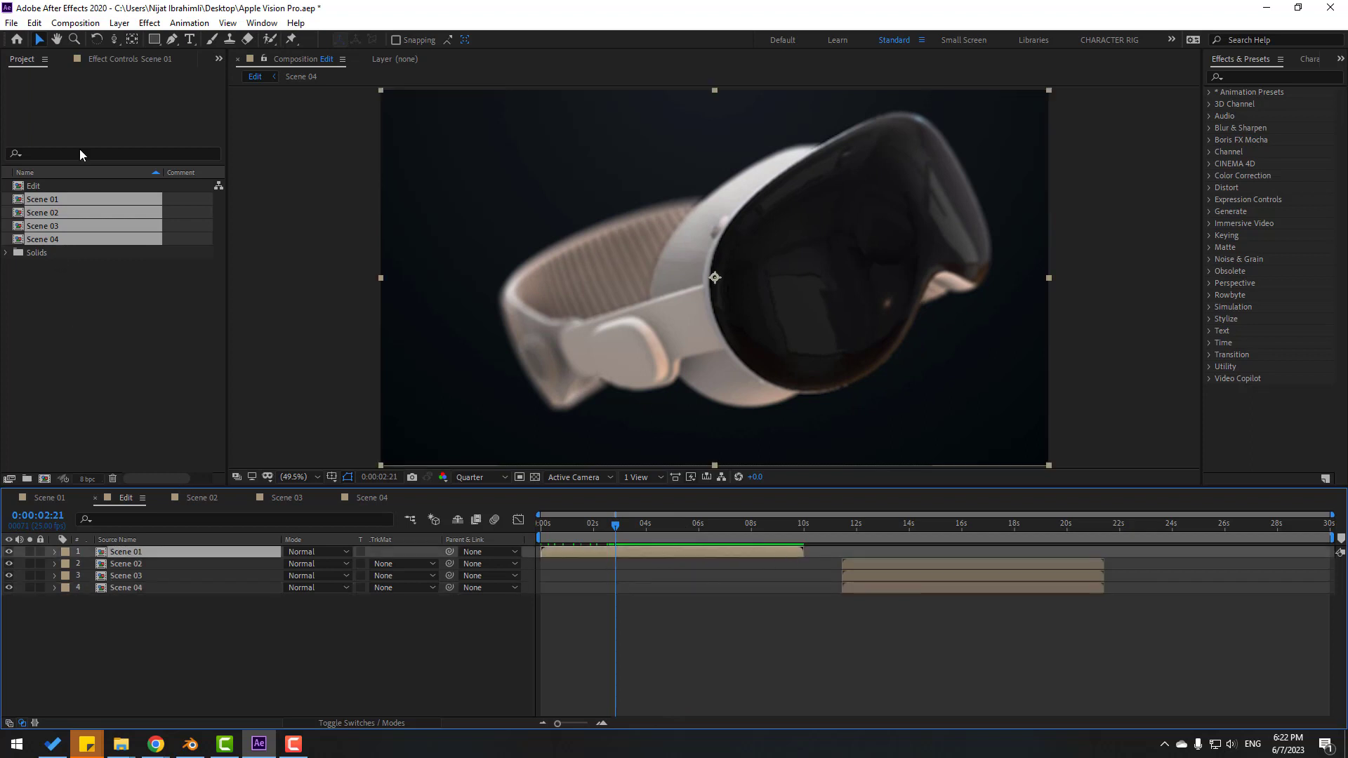
left_click(34, 23)
left_click(166, 220)
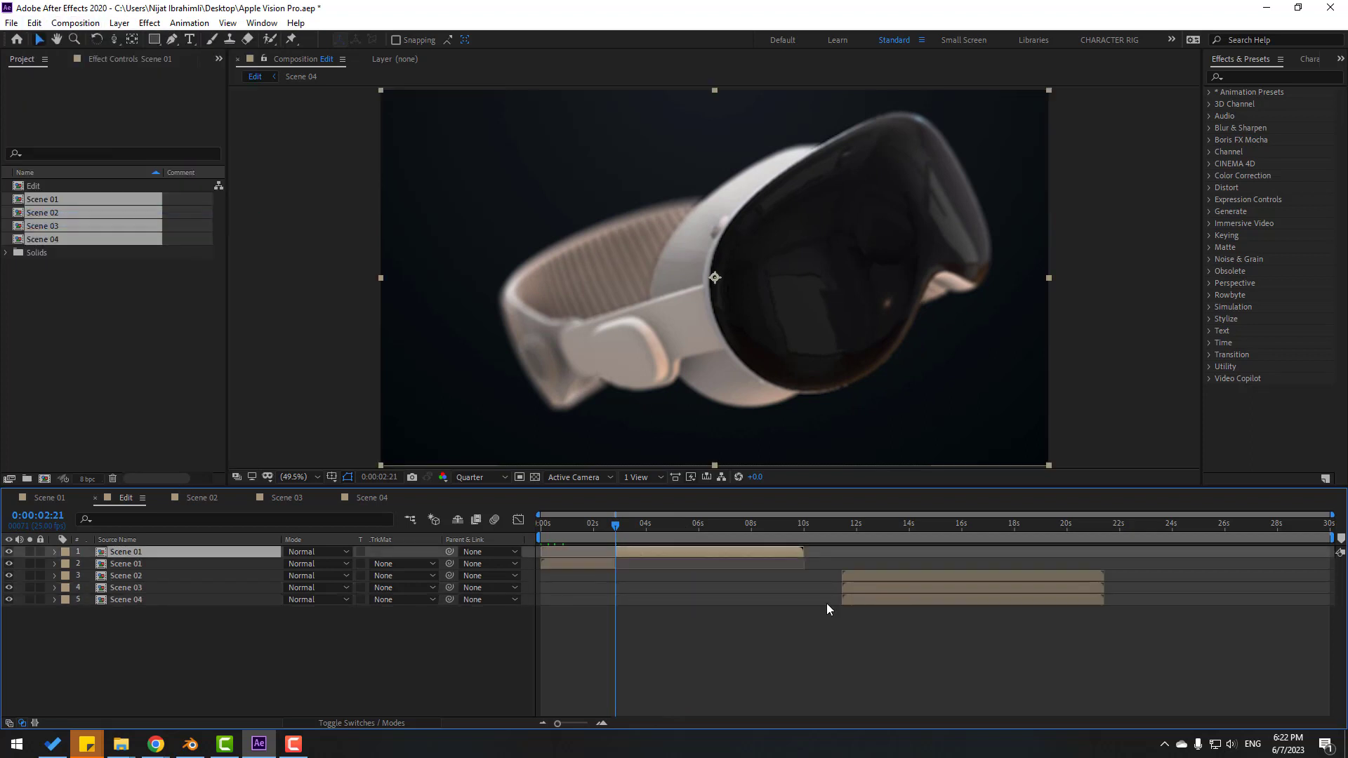
left_click(138, 576)
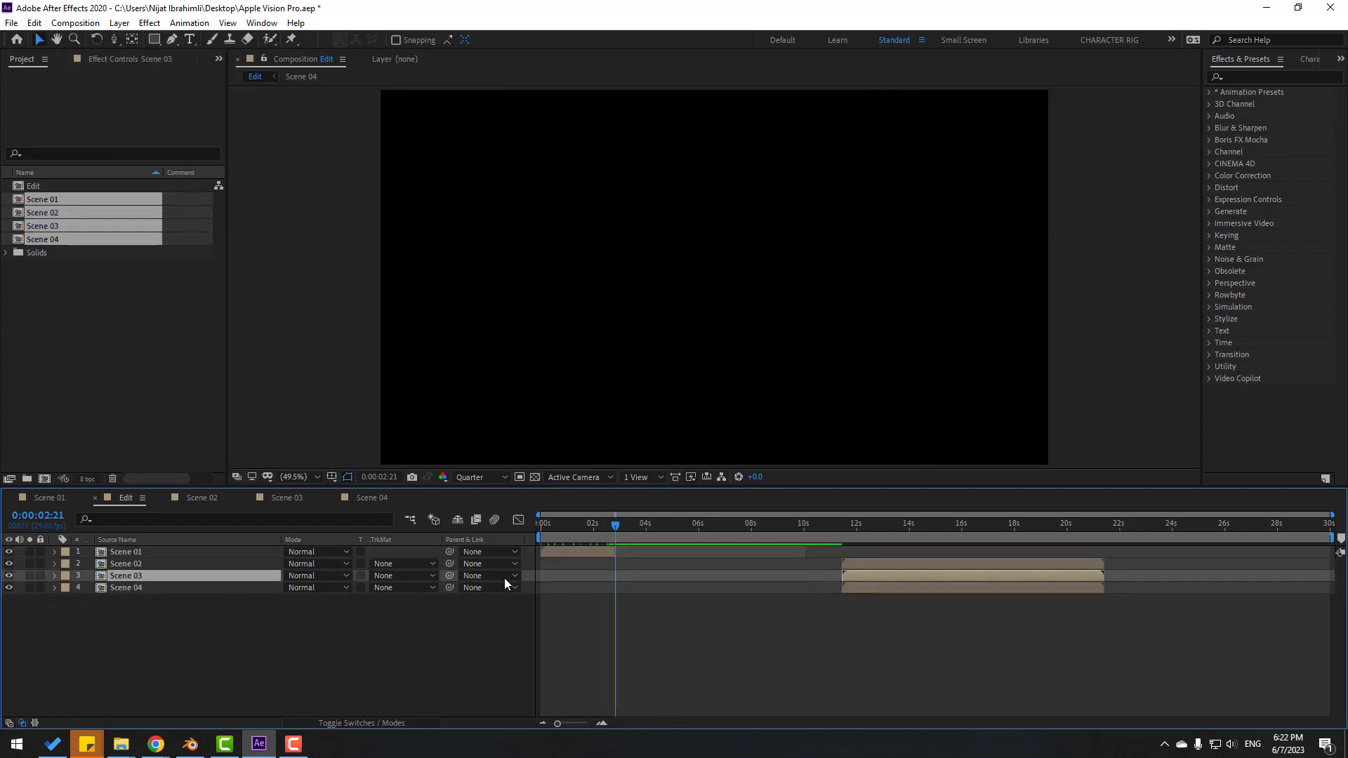
left_click_drag(865, 564, 672, 562)
left_click(609, 527)
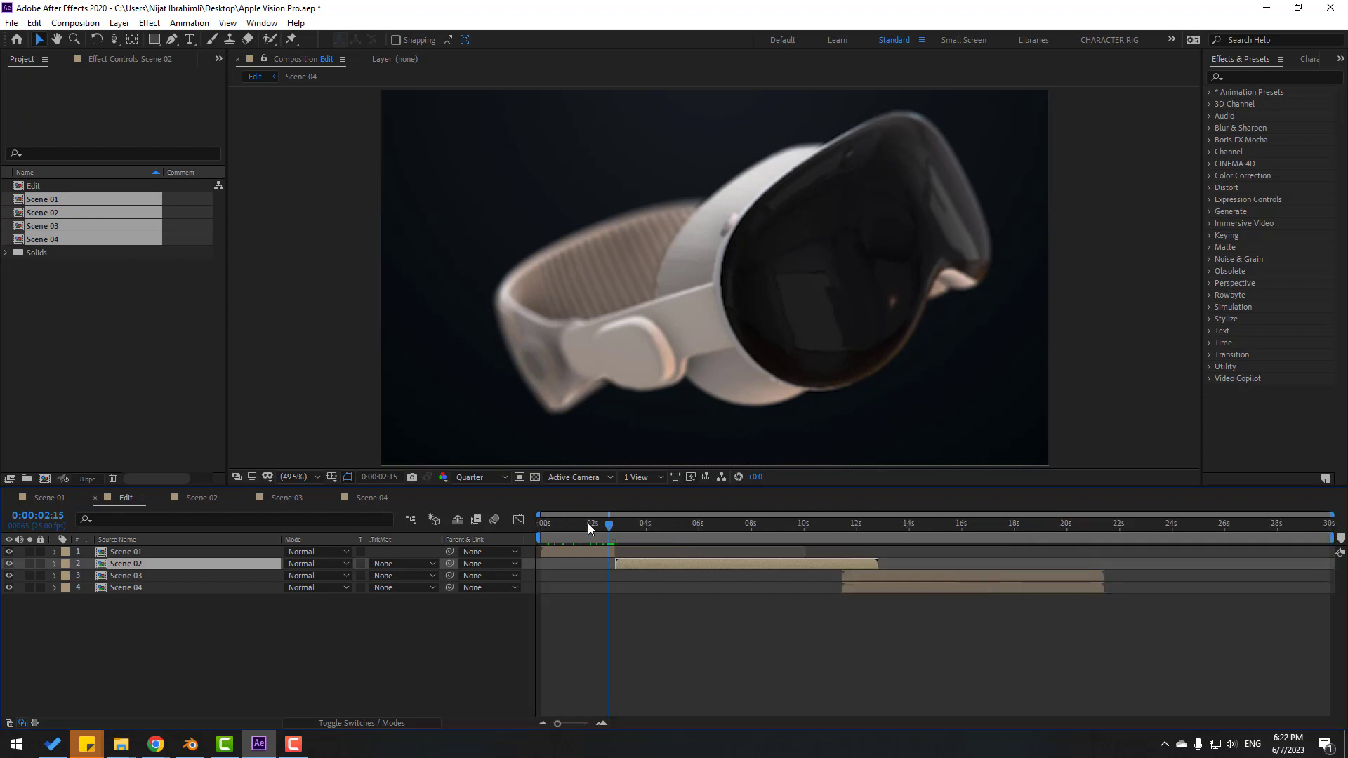
left_click_drag(612, 528, 686, 526)
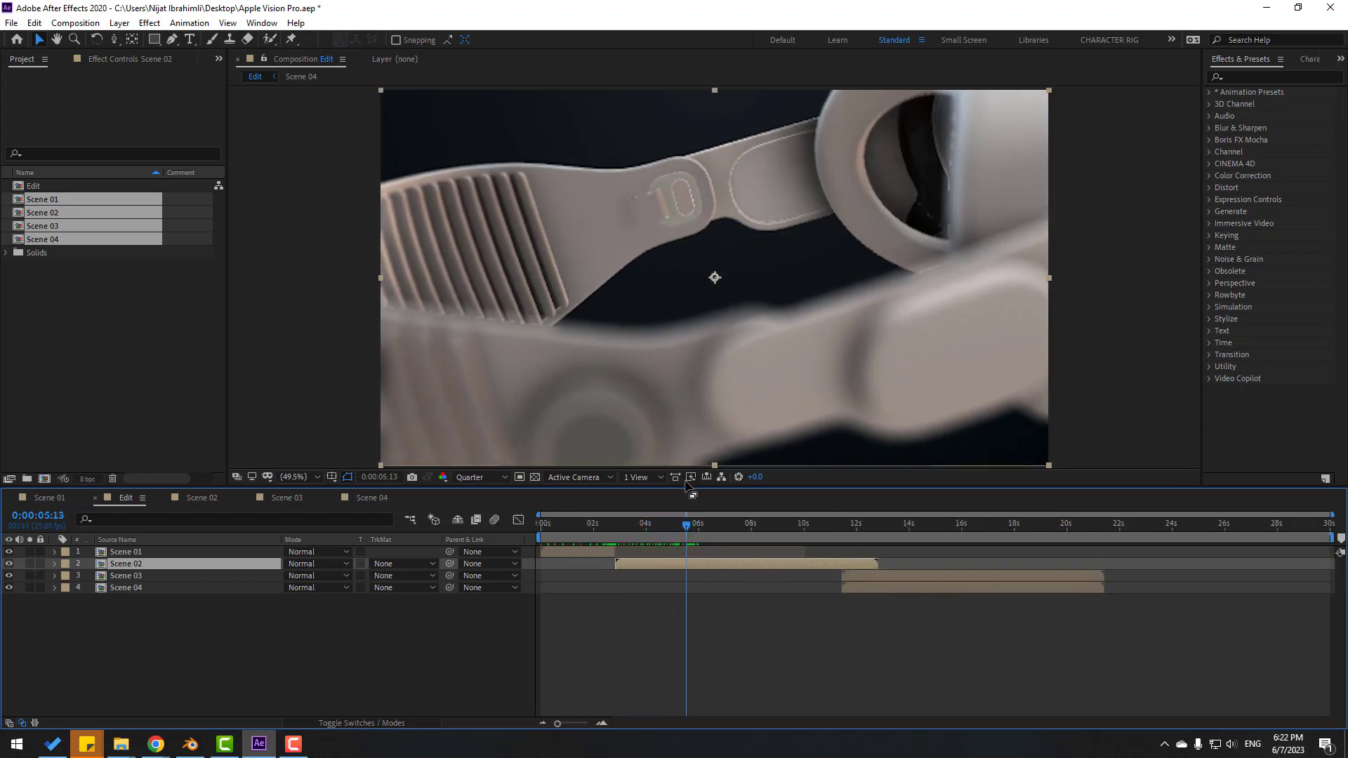
Split Scene 02 at the playhead and slide Scene 03 to start there.
left_click(34, 24)
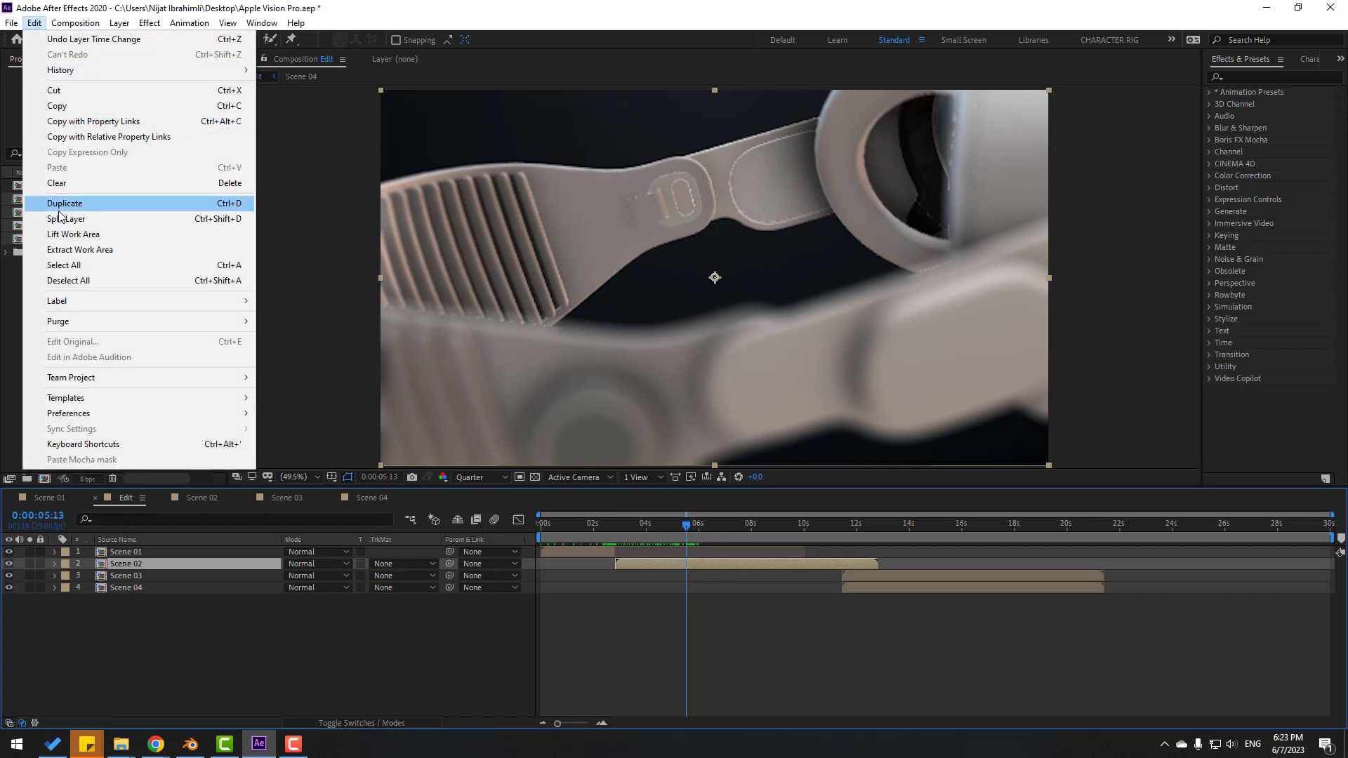
left_click(208, 220)
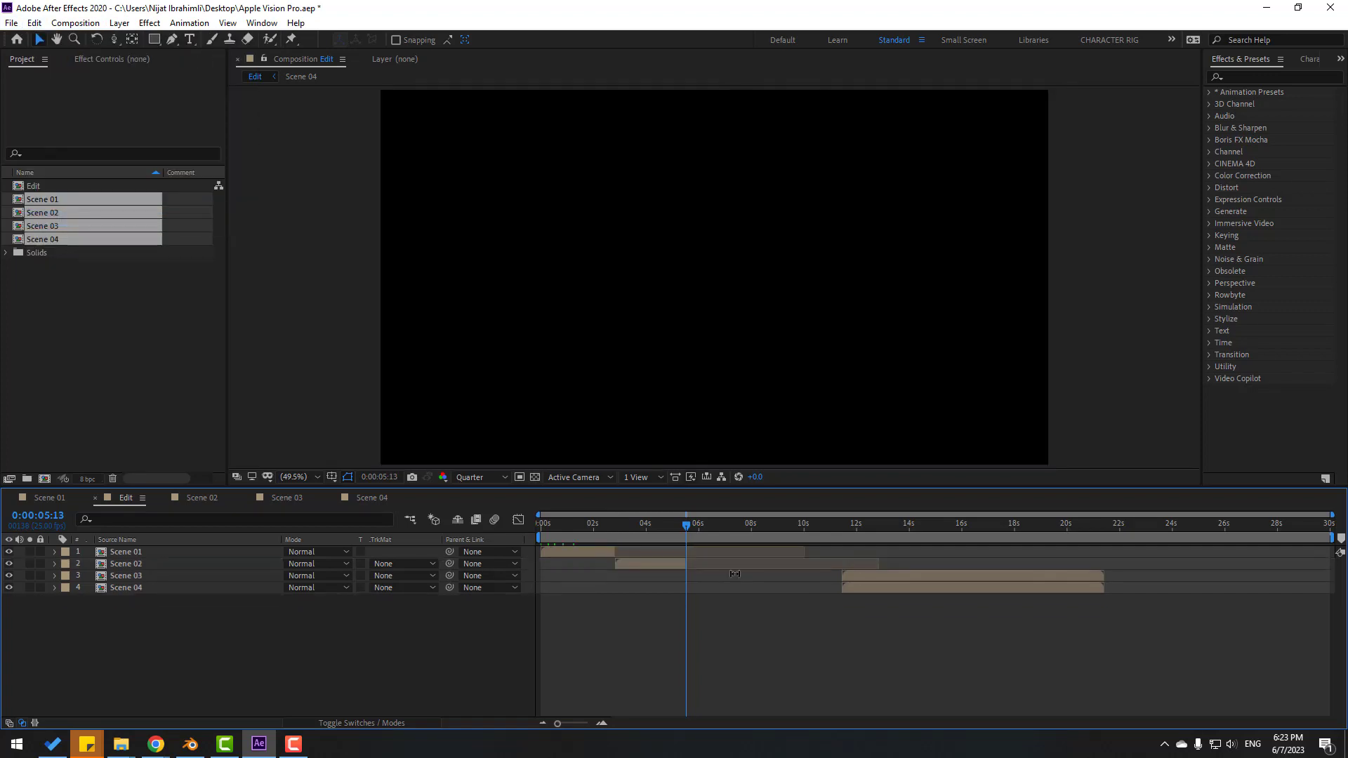
left_click(129, 577)
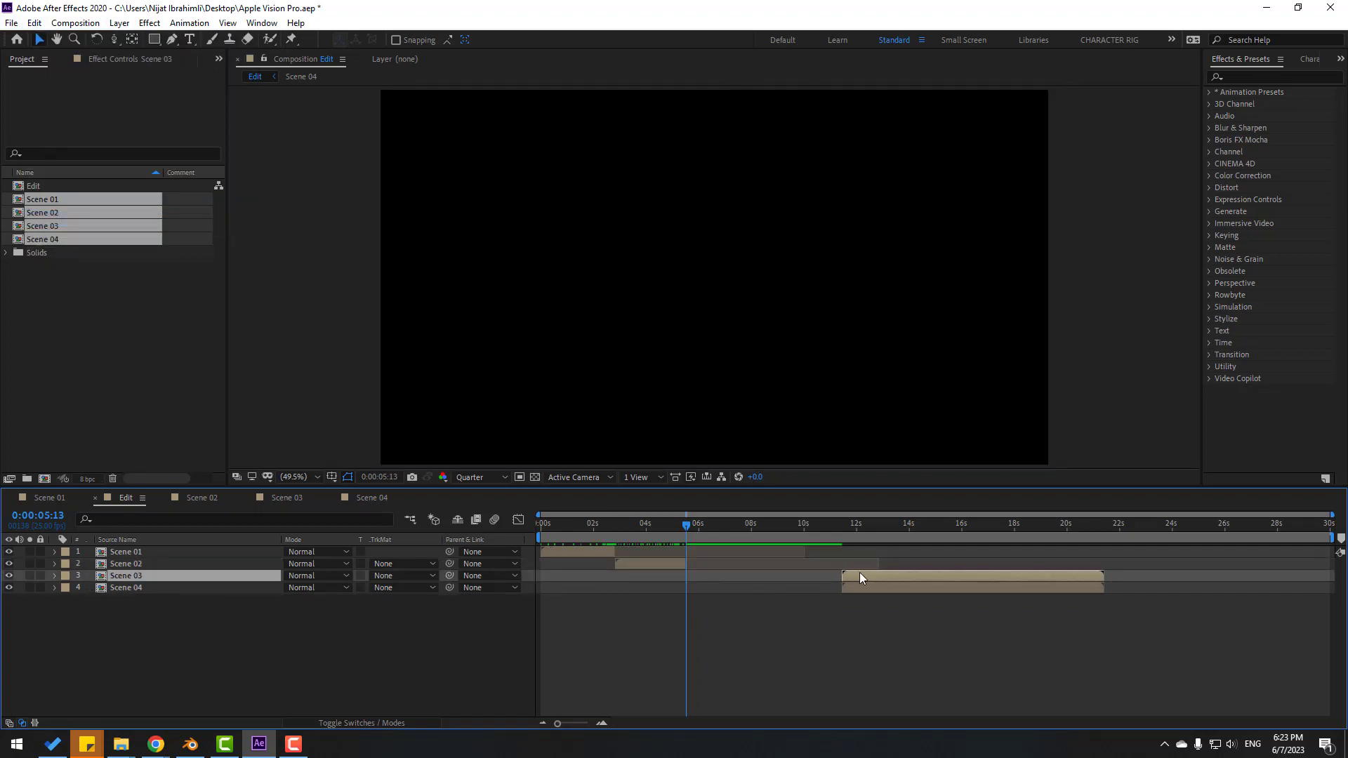
left_click_drag(861, 577, 708, 578)
key("equal")
key("equal")
key("equal")
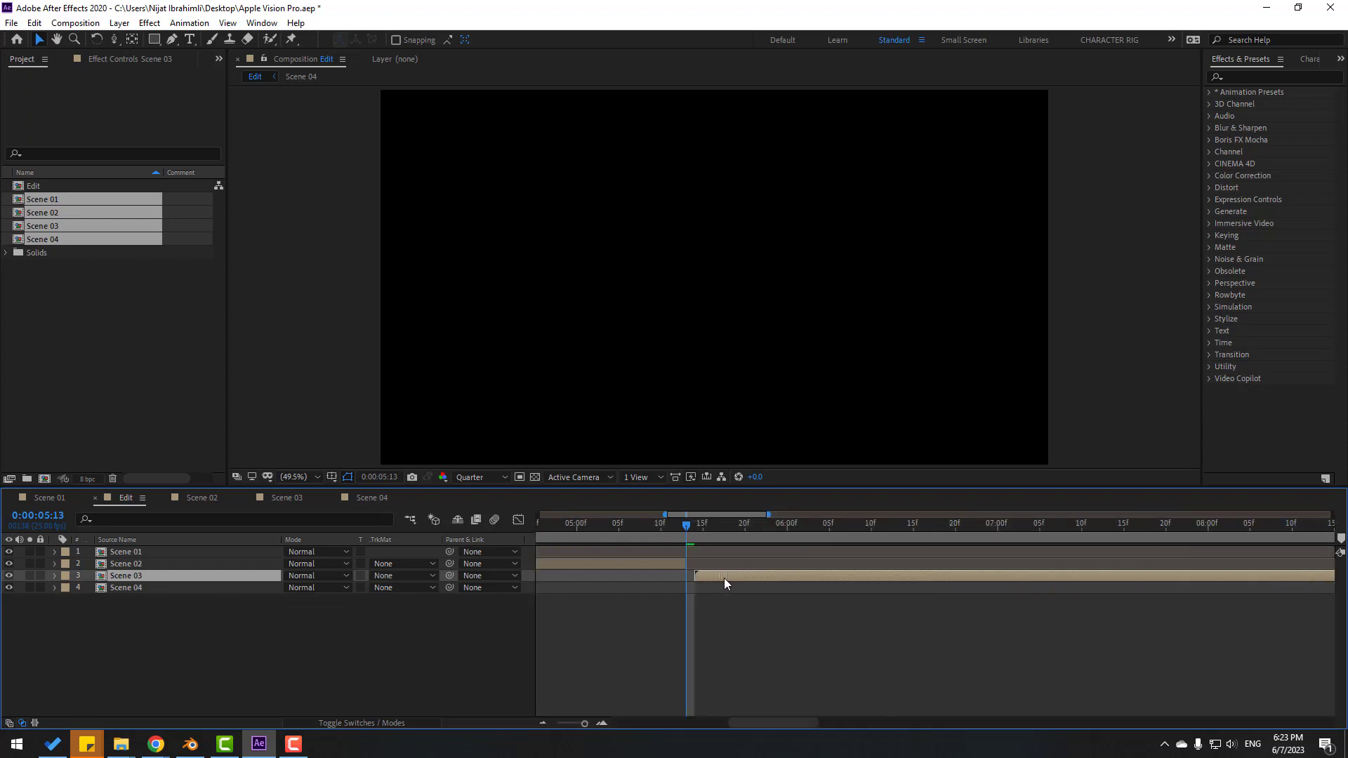
key("minus")
key("minus")
key("minus")
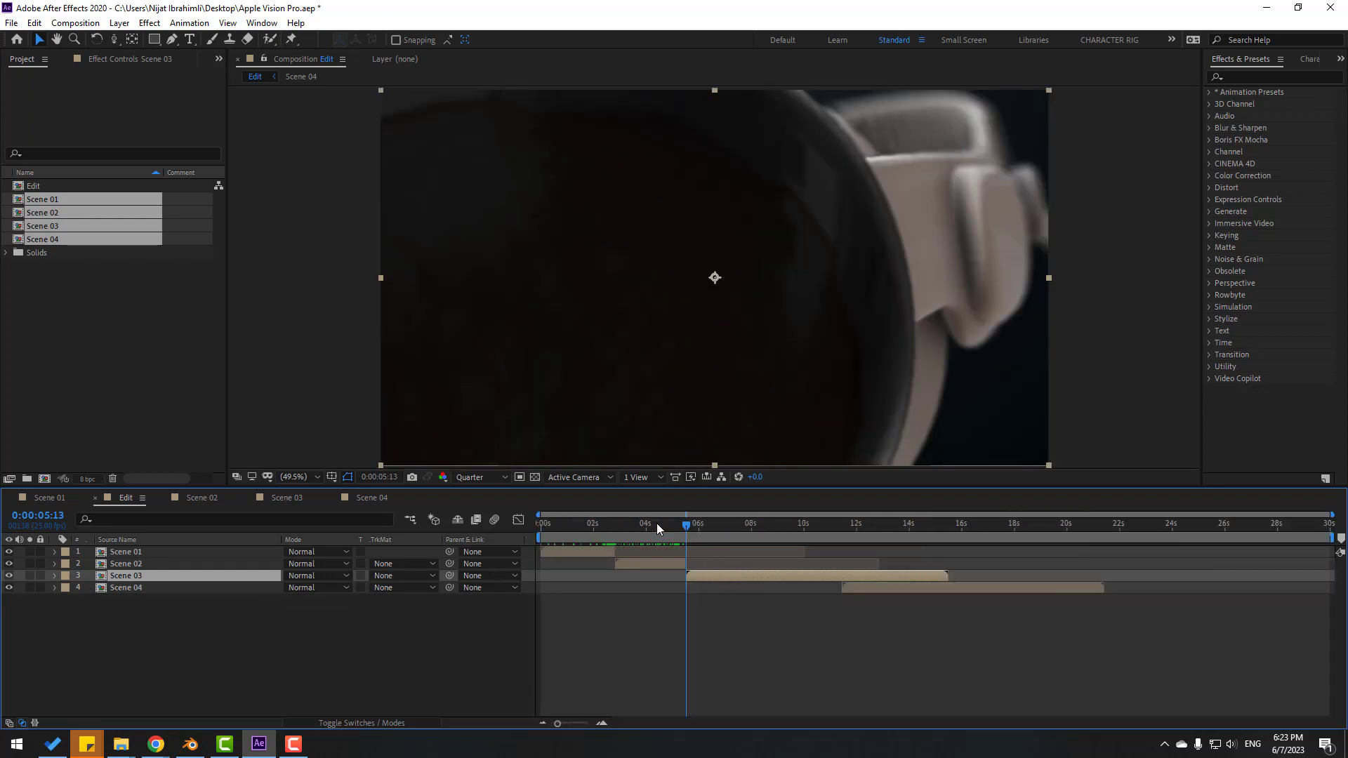
left_click_drag(657, 524, 713, 524)
left_click_drag(735, 526, 788, 525)
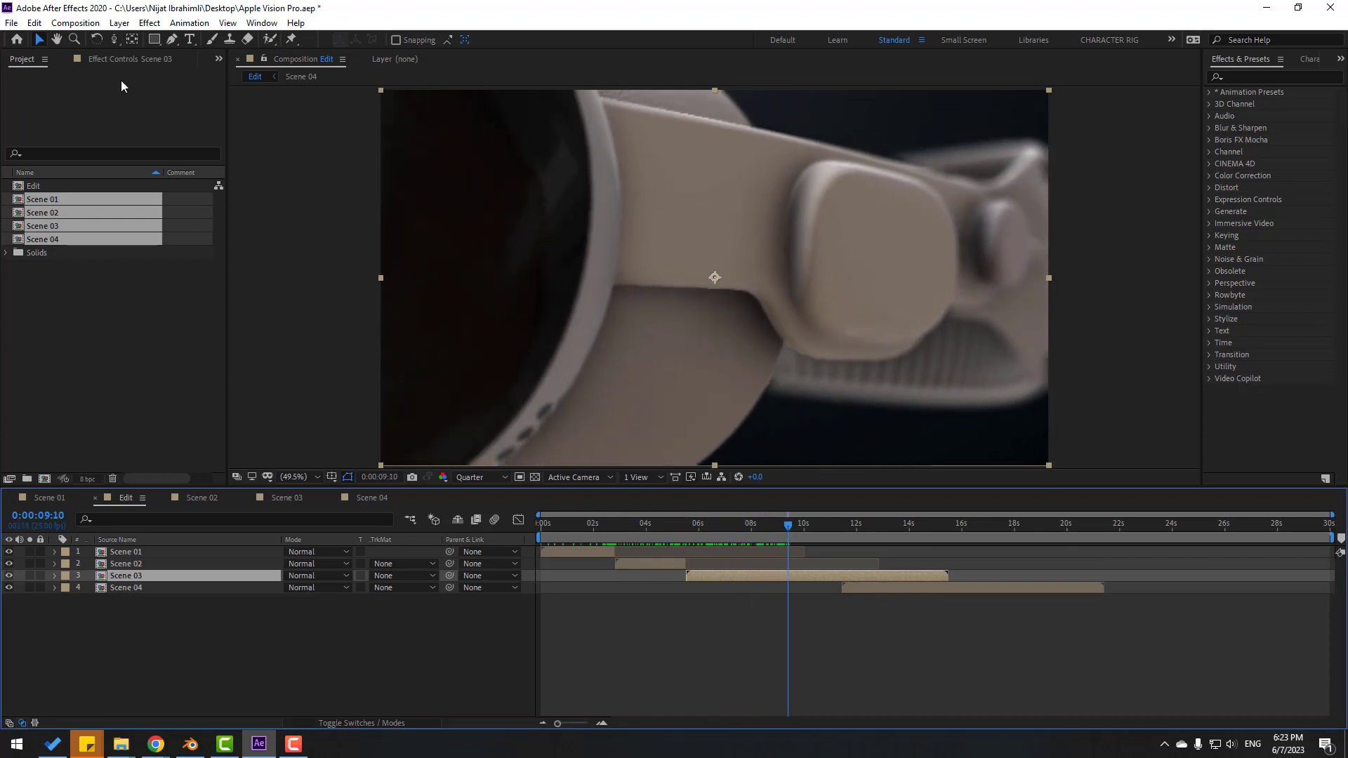
Split Scene 03 at its end point and slide Scene 04 to follow it.
left_click(35, 23)
left_click(96, 221)
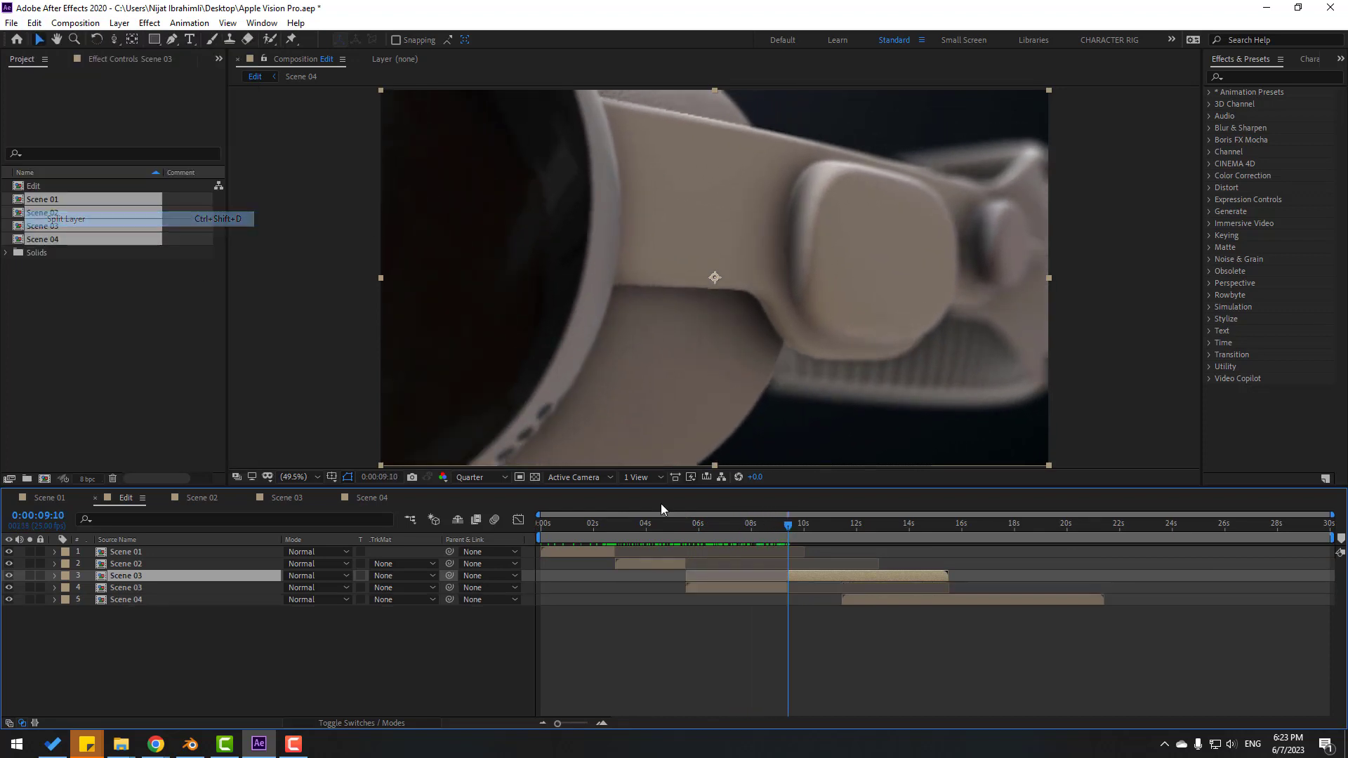
left_click(142, 588)
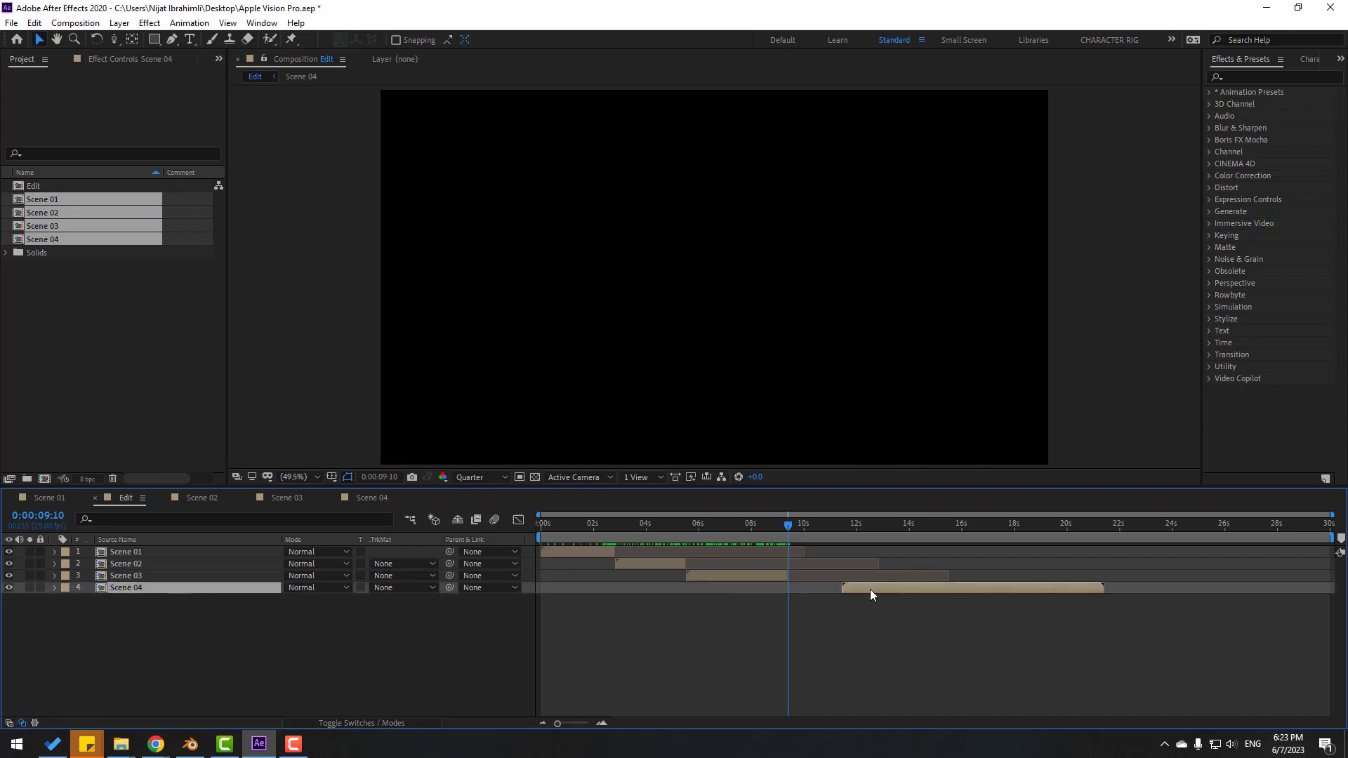
left_click_drag(869, 588, 813, 588)
key("equal")
key("equal")
key("equal")
key("minus")
key("minus")
key("minus")
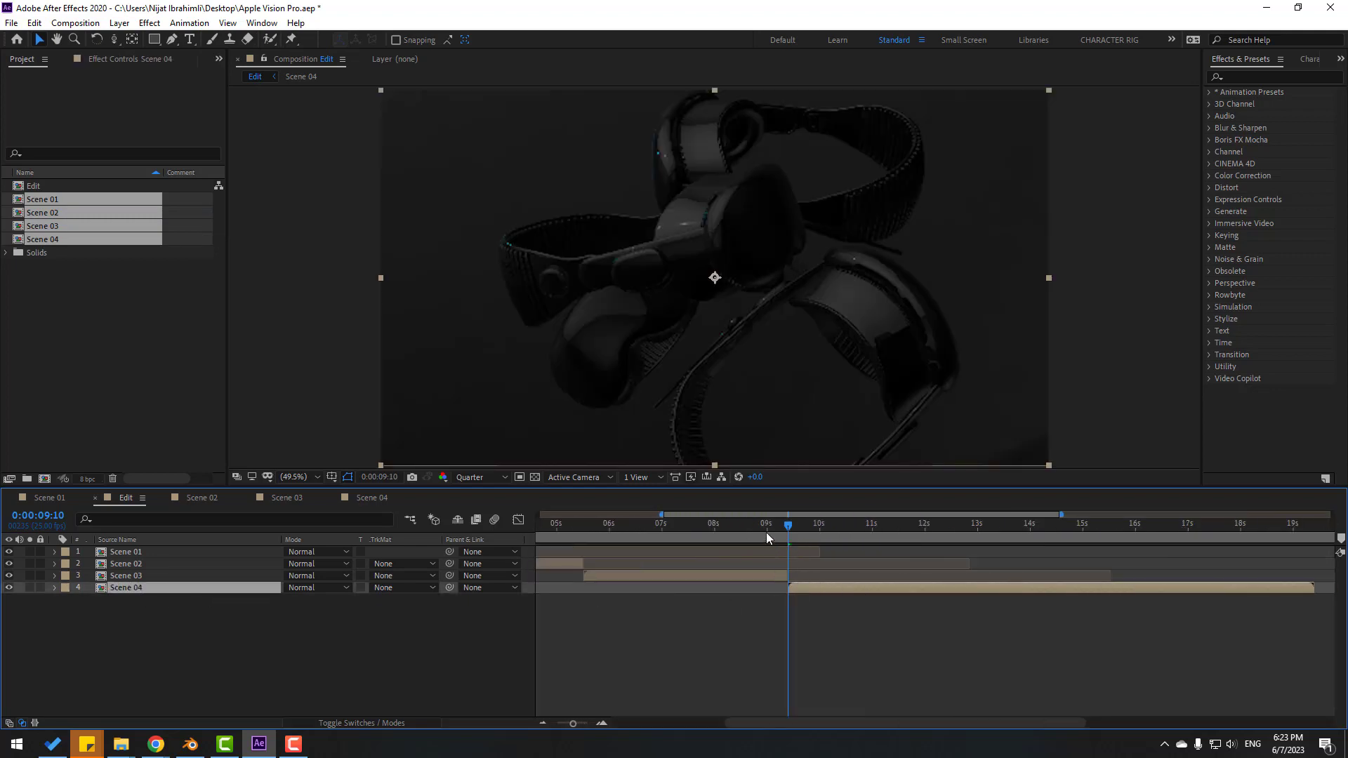
left_click_drag(766, 538, 957, 537)
Split Scene 04 and end the work area at about 12 seconds.
left_click(35, 24)
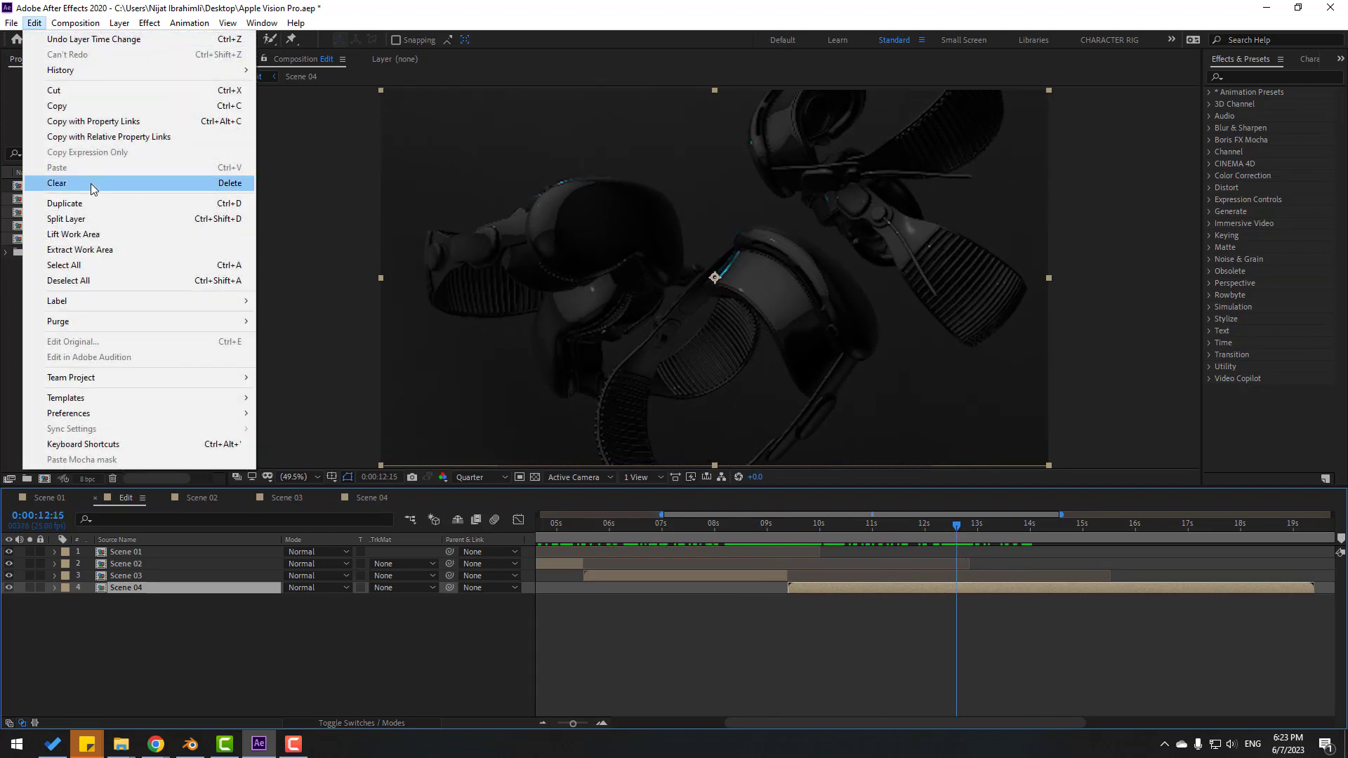
left_click(88, 217)
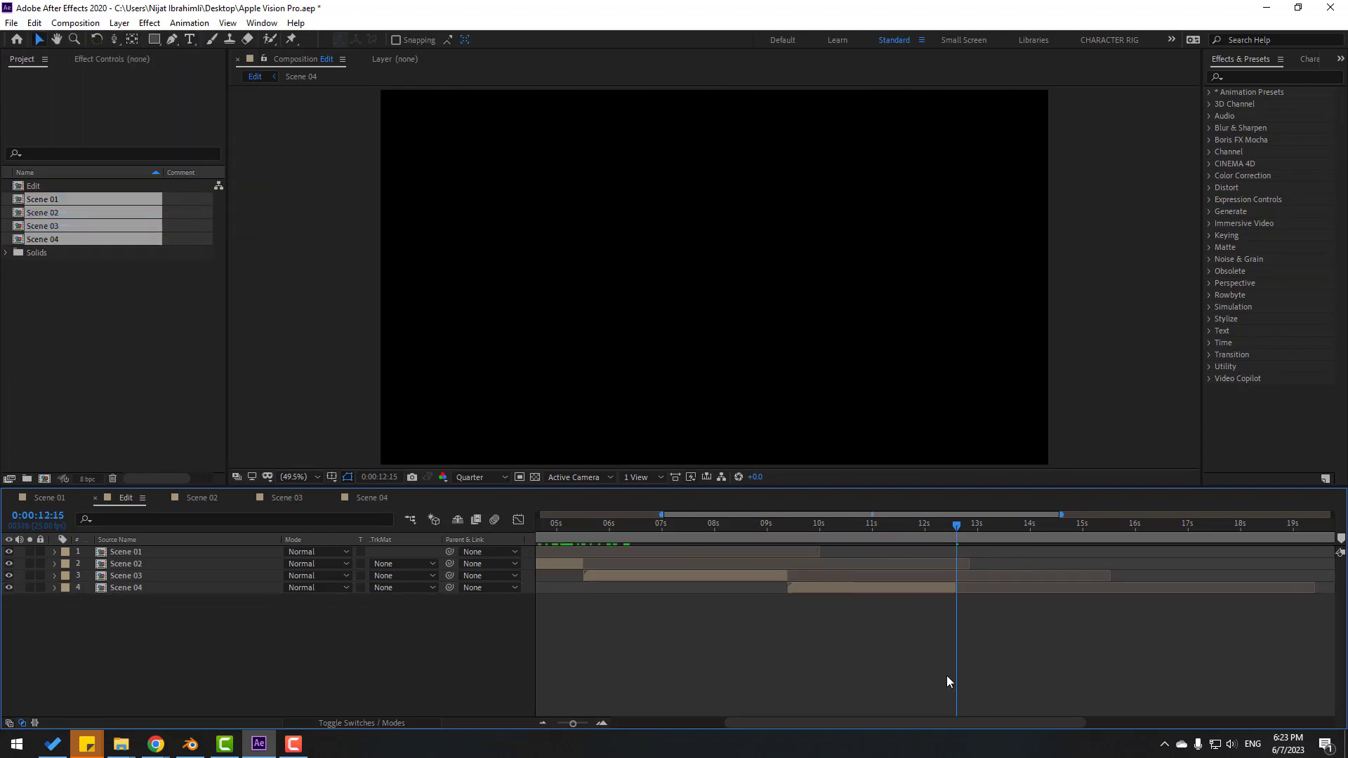
key("minus")
left_click_drag(871, 532, 785, 532)
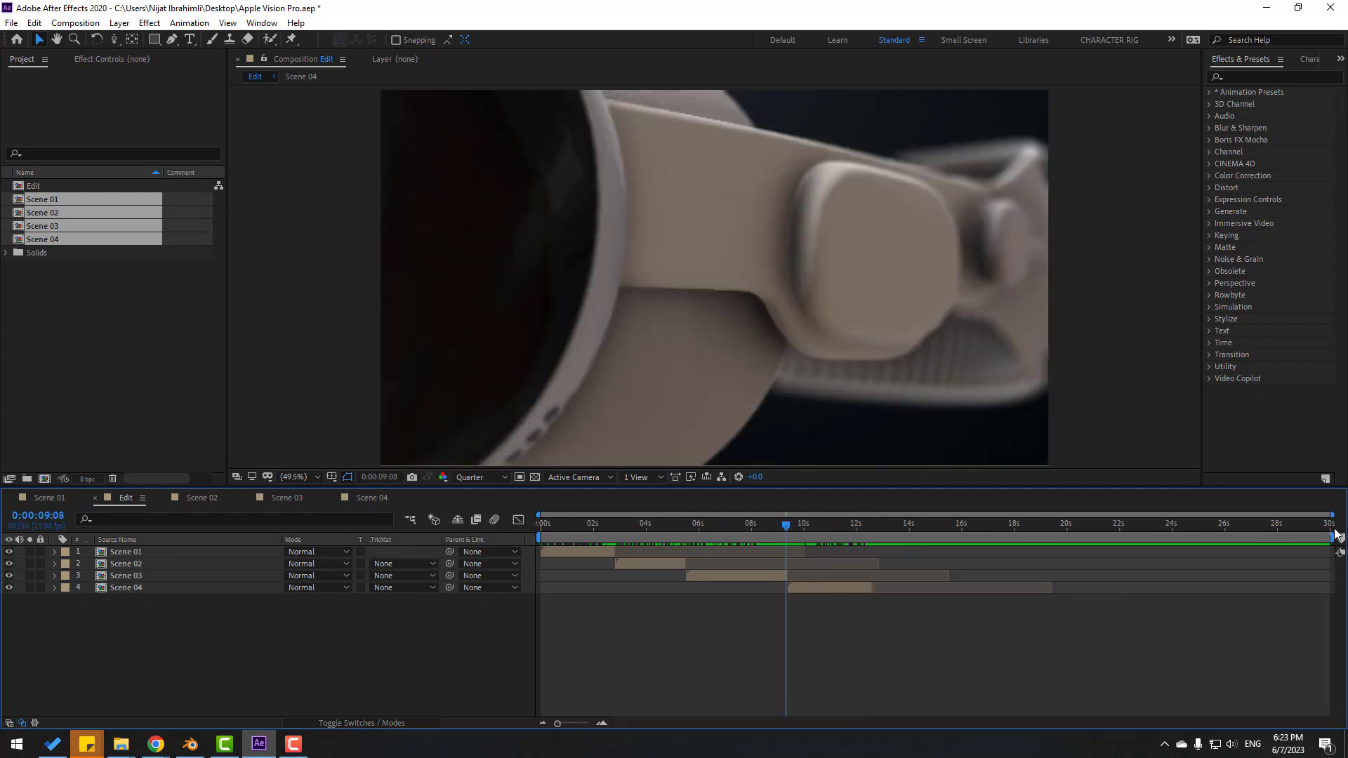
left_click_drag(1332, 537, 876, 580)
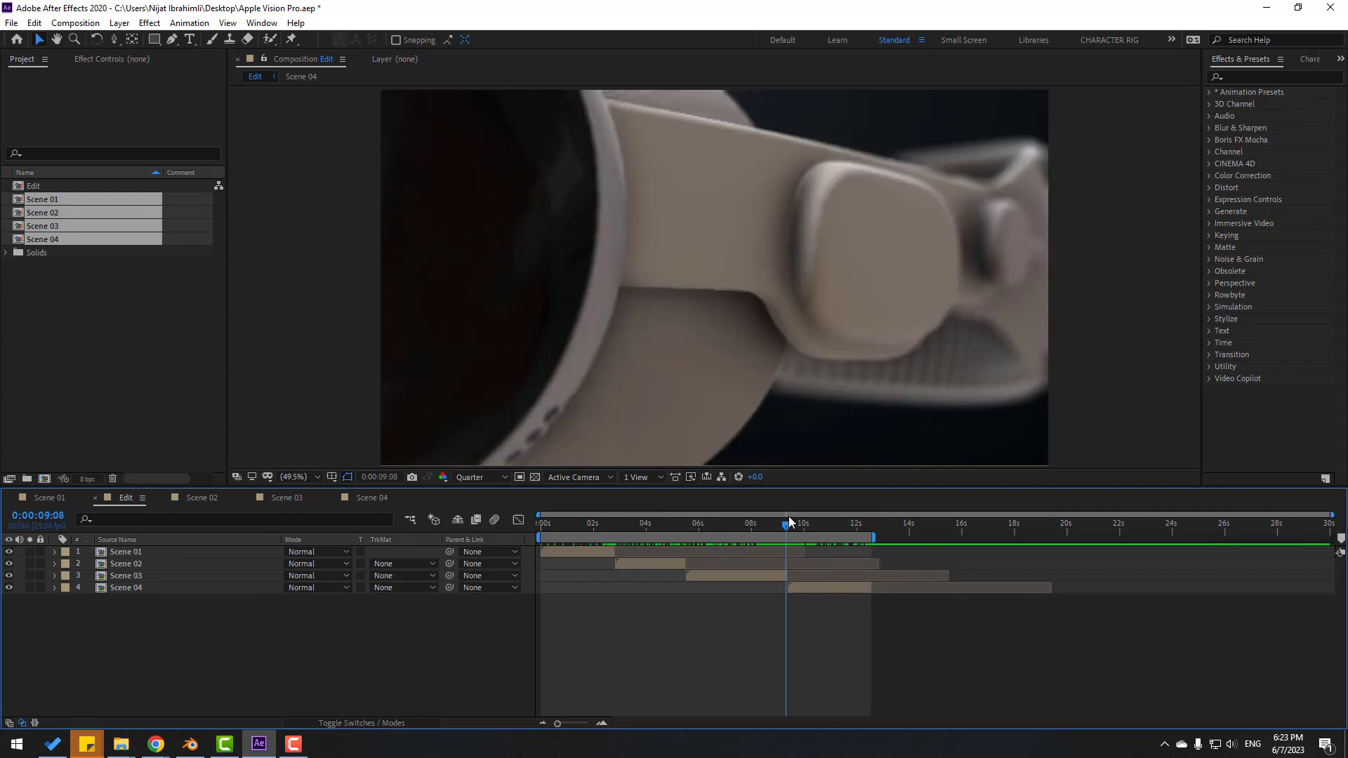
key("Home")
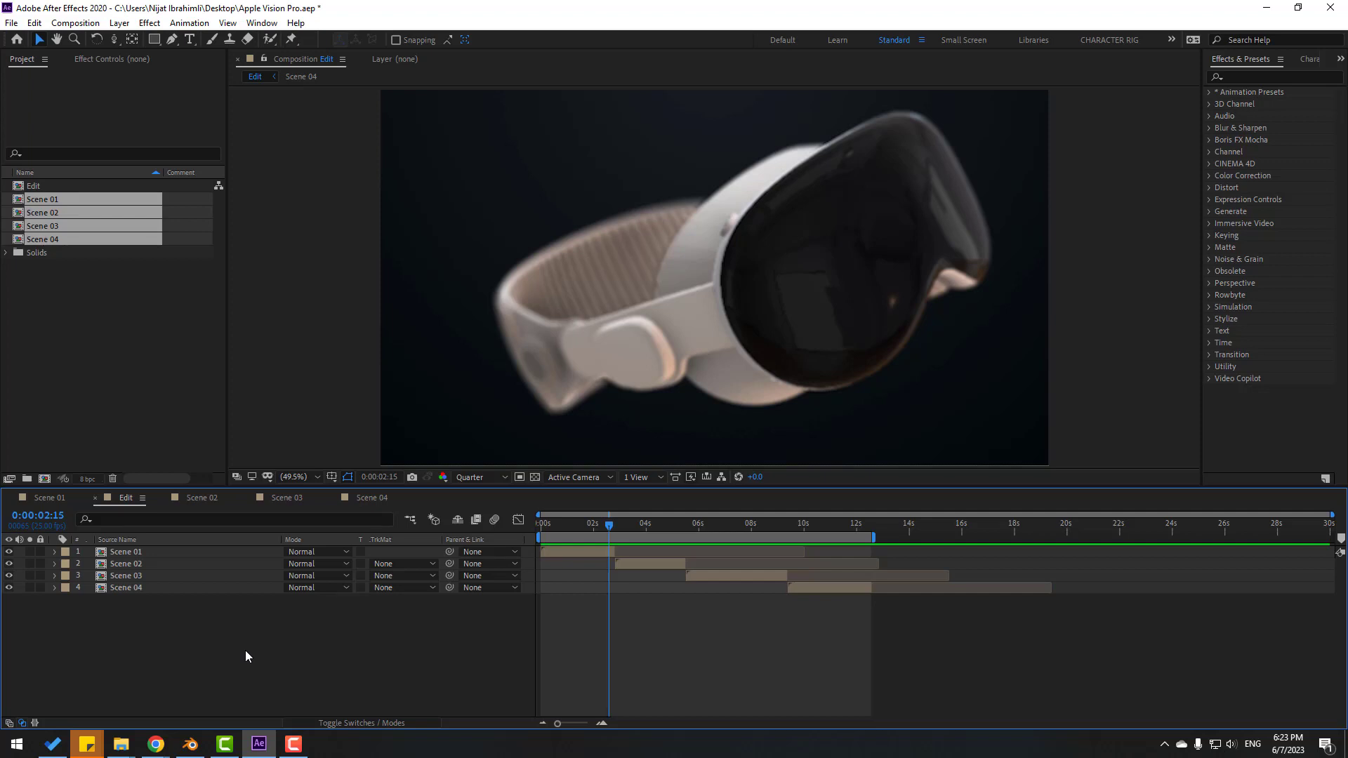
Create a black solid named Black_box and show the title/action safe margins.
right_click(246, 651)
mouse_move(280, 506)
left_click(473, 534)
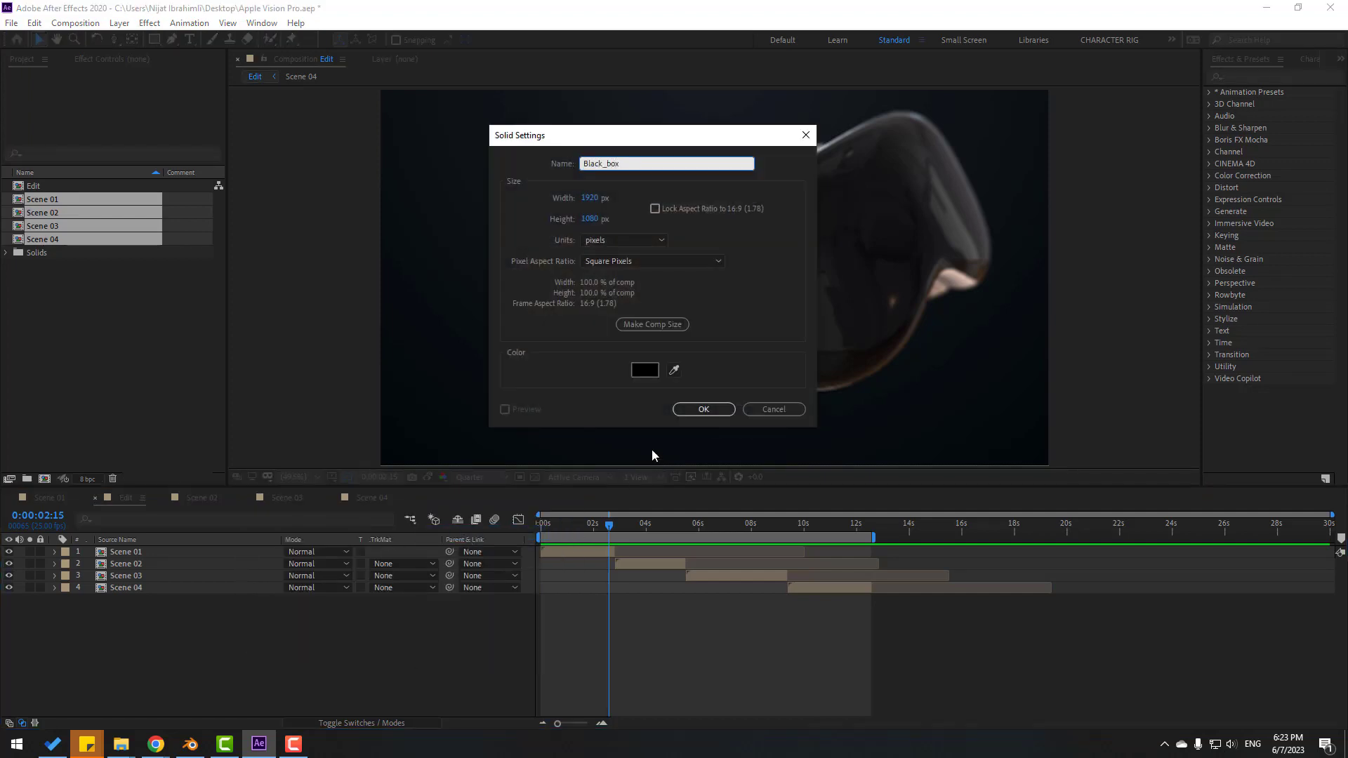
left_click(691, 407)
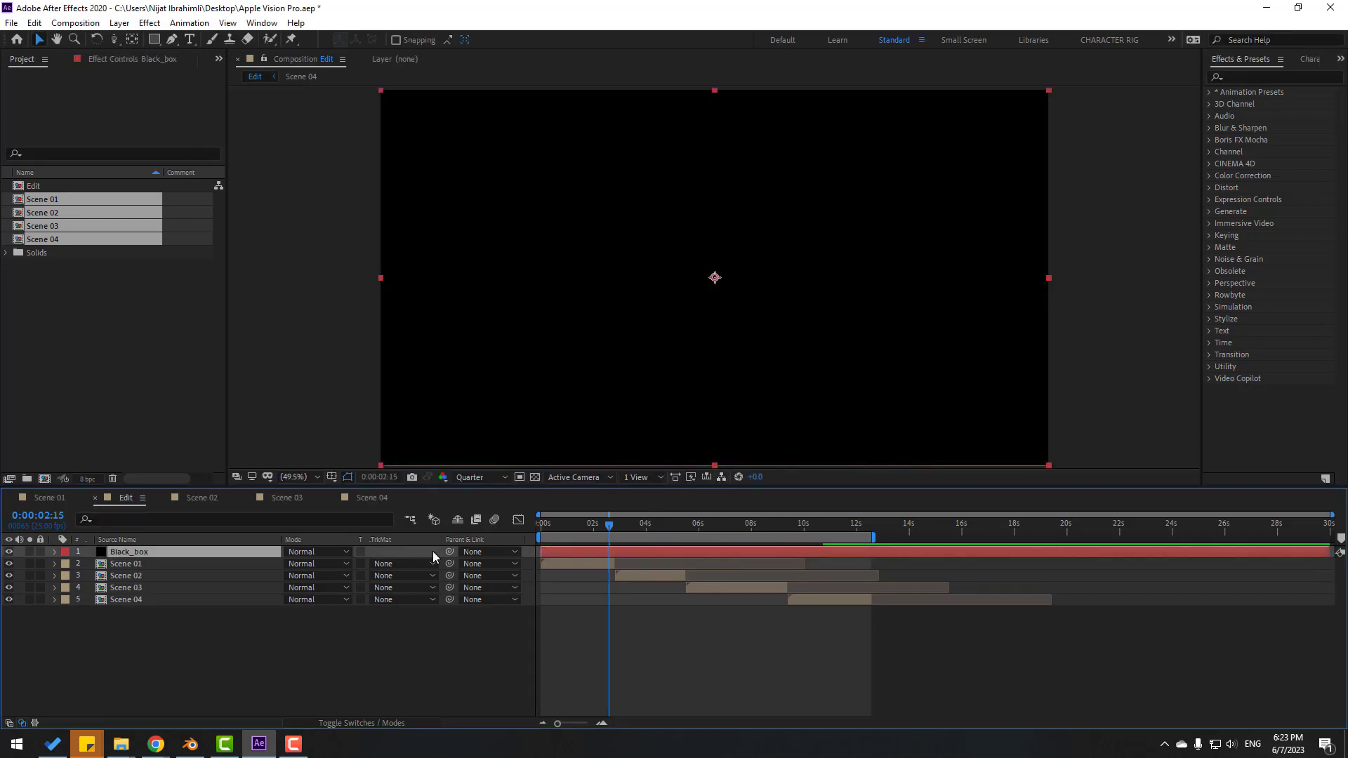
left_click(332, 477)
left_click(381, 493)
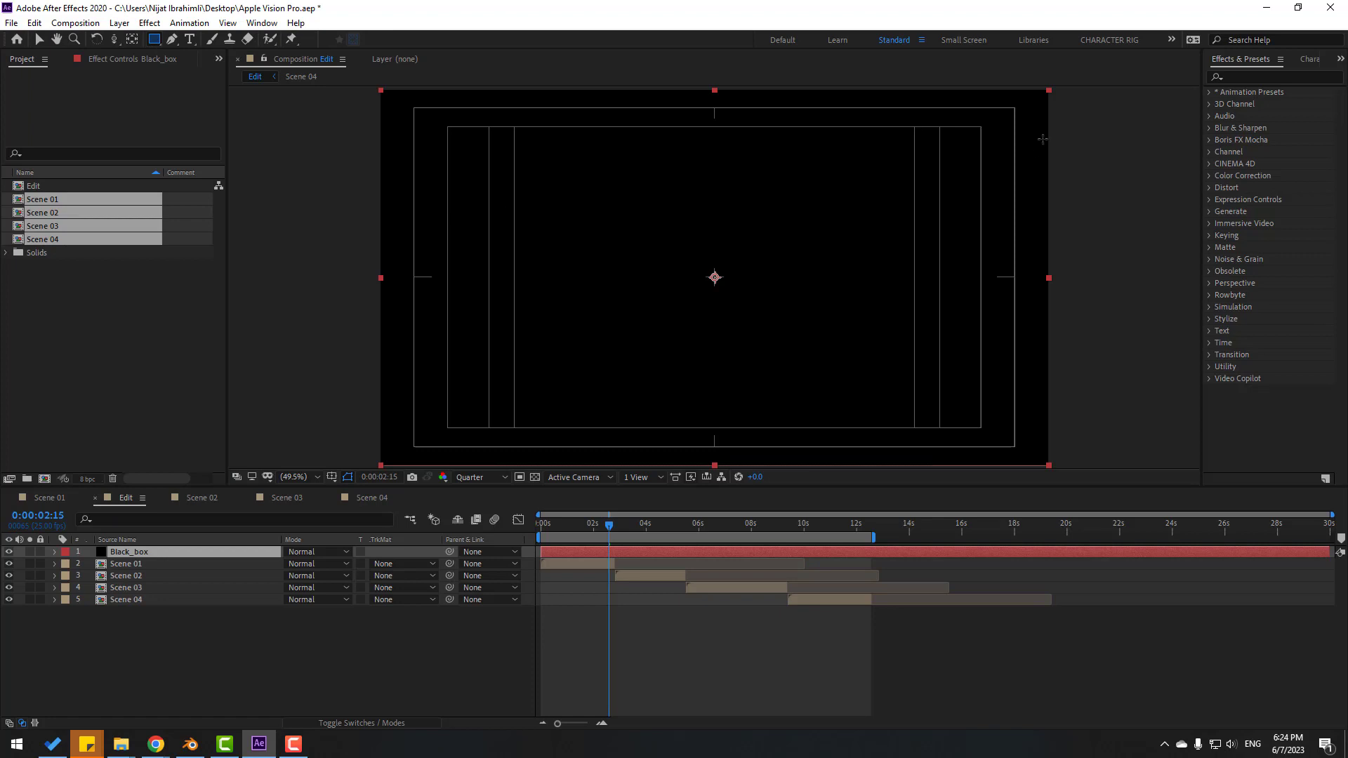
Draw an inverted rectangular mask across the frame's middle, hide the safe margins, and preview.
left_click_drag(1058, 127, 347, 423)
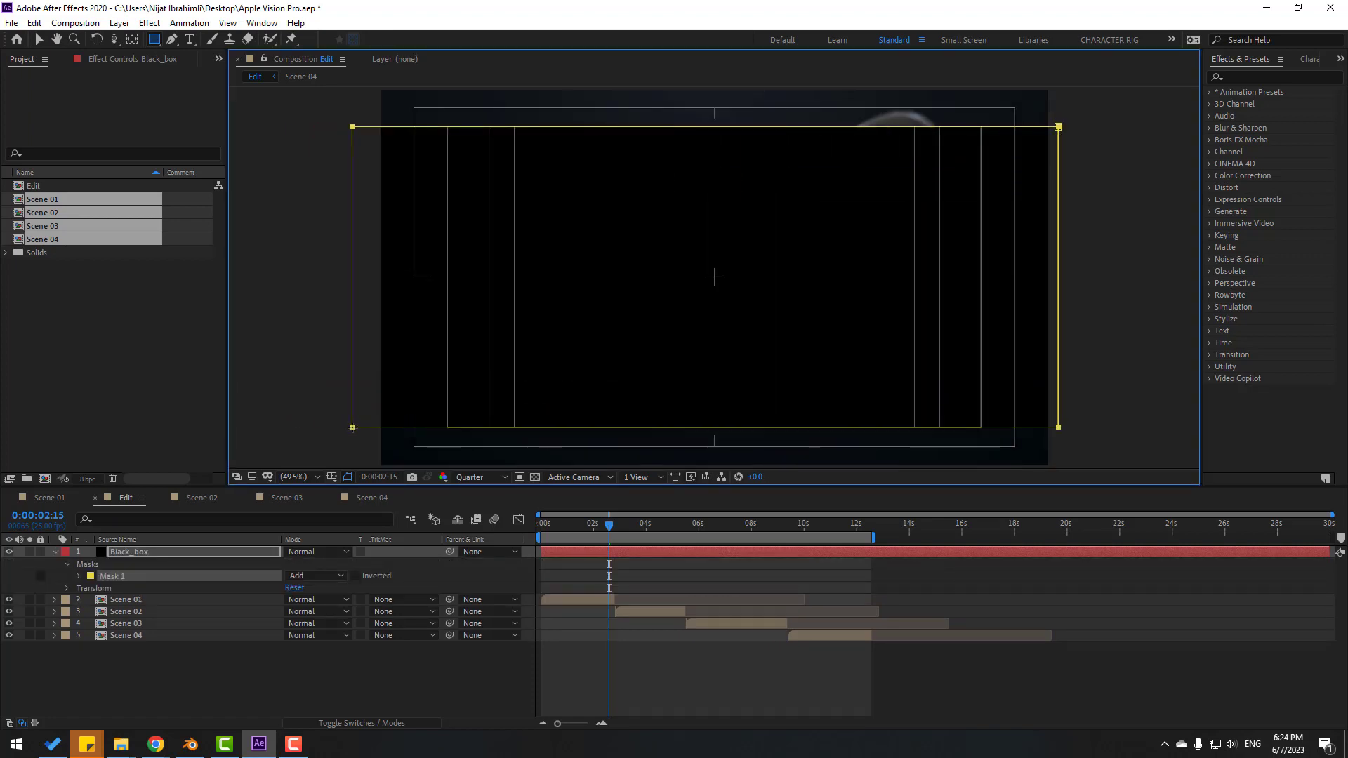
left_click(356, 576)
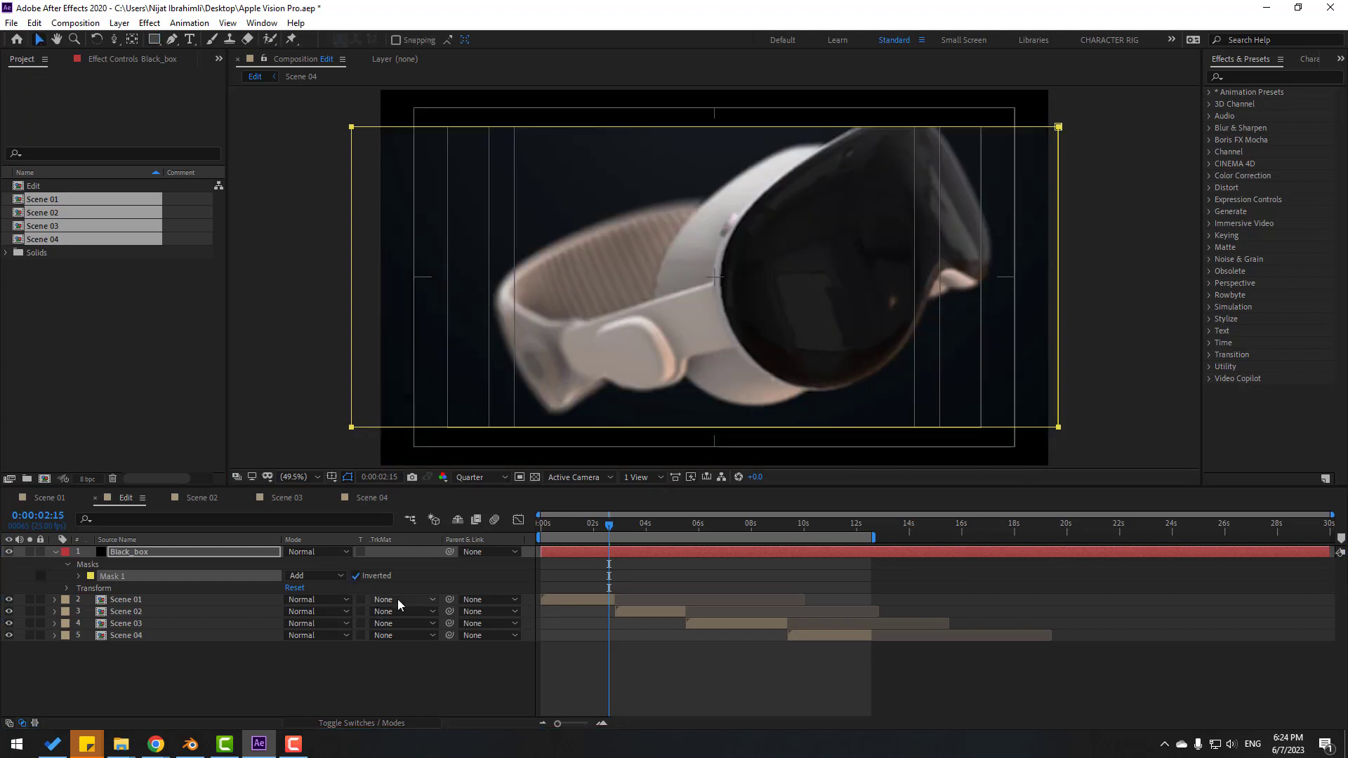
left_click(345, 677)
left_click(331, 477)
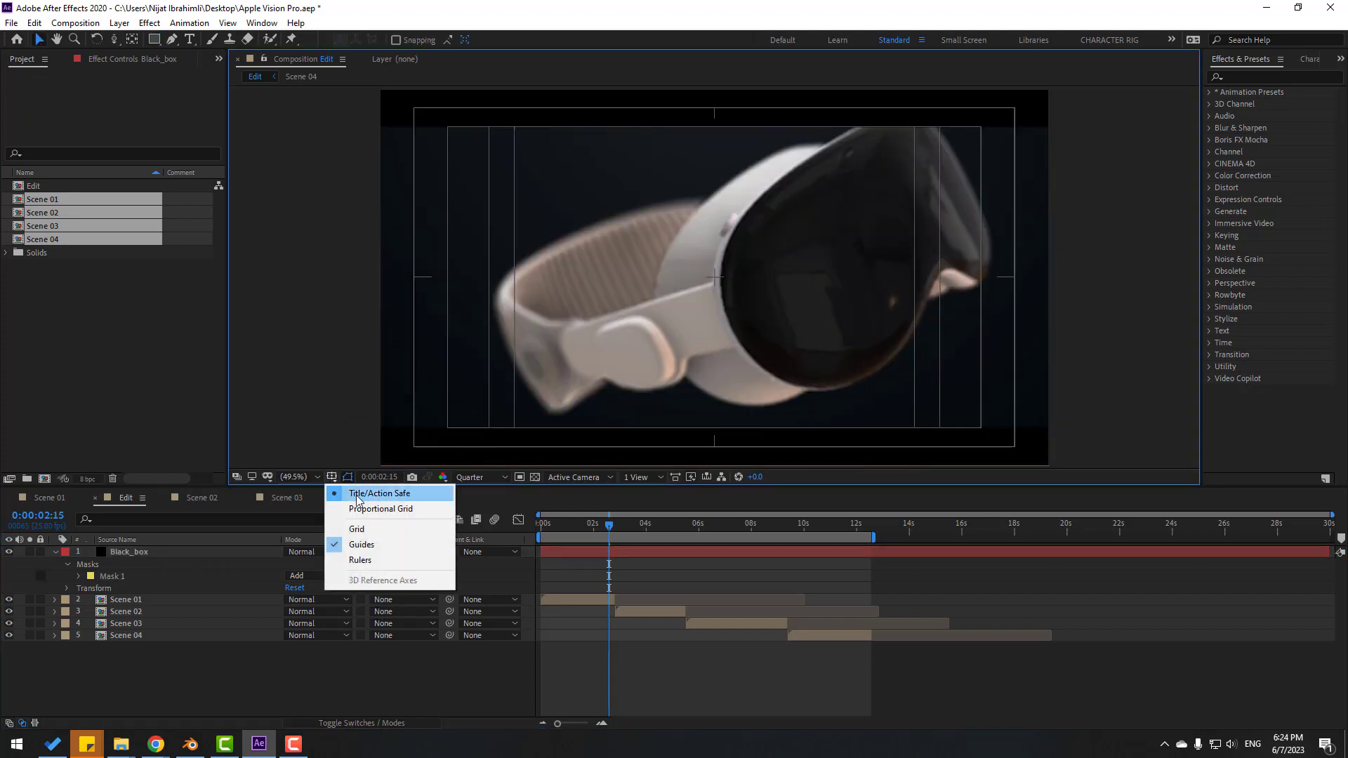
left_click(404, 497)
key("space")
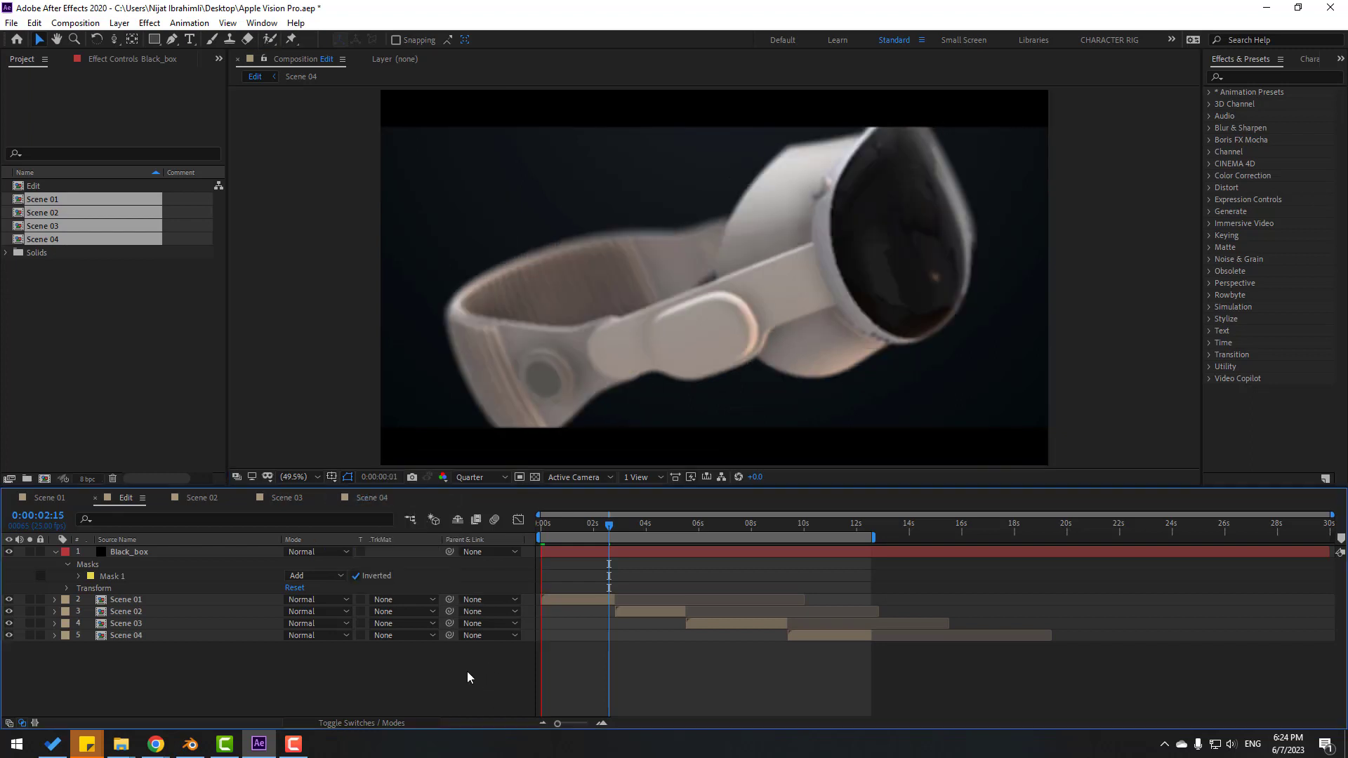